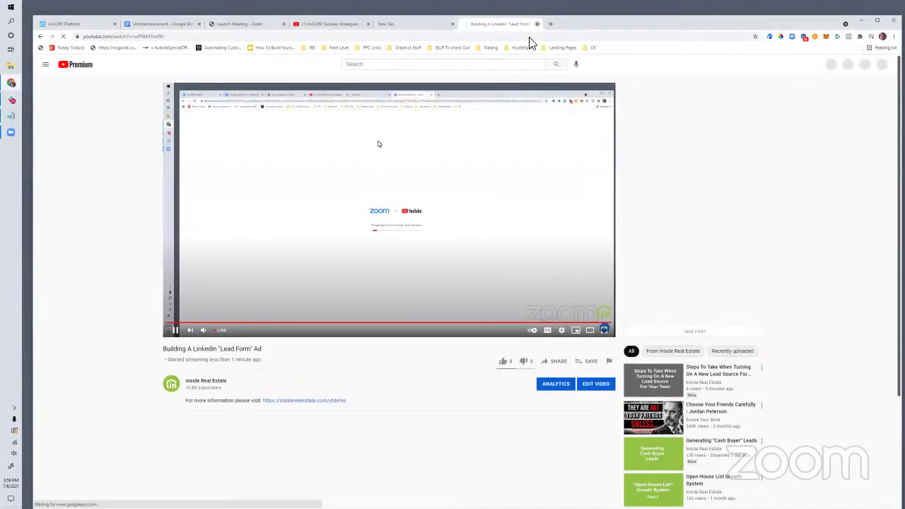
# Step: Close the lead form ad livestream tab and switch to the 'Building A Linkedin Lead Form Ad' notes
pyautogui.click(536, 24)
pyautogui.click(191, 36)
pyautogui.click(161, 27)
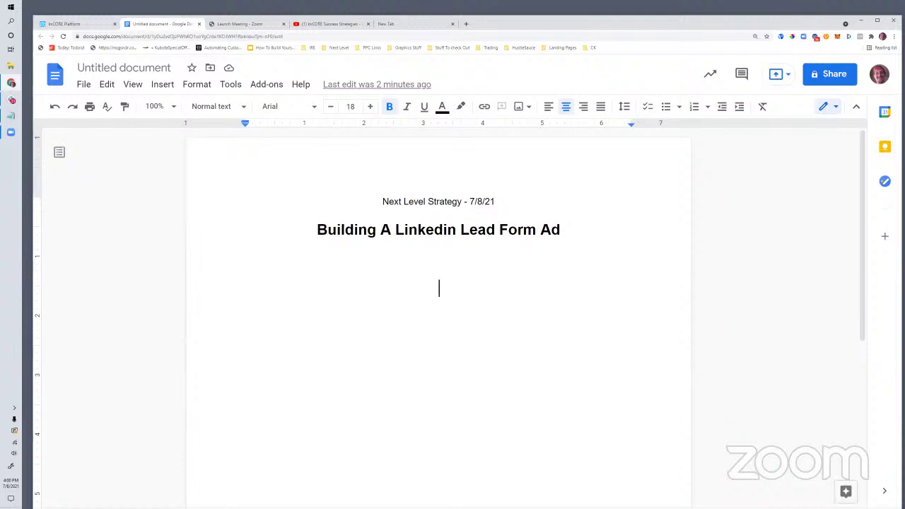
# Step: Switch to the 126-video kvCORE Success Strategies YouTube playlist
pyautogui.click(329, 26)
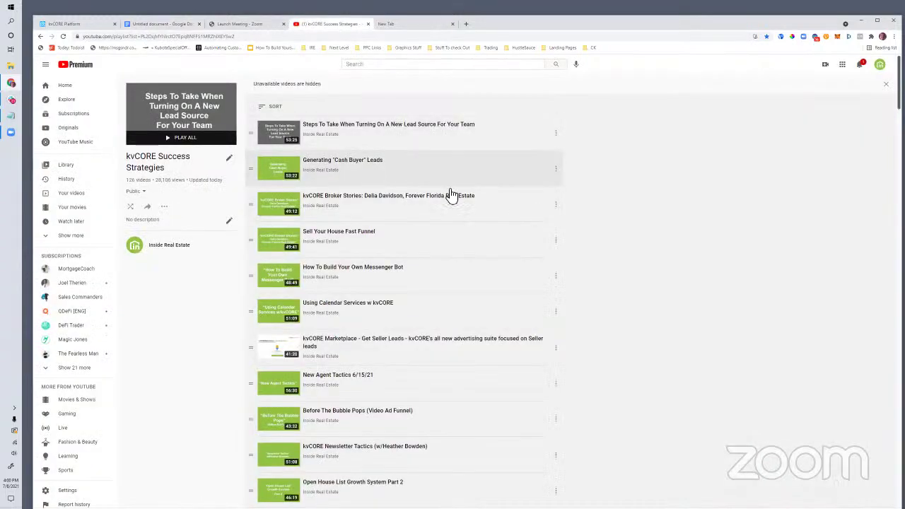
pyautogui.moveTo(400, 163); pyautogui.dragTo(331, 169)
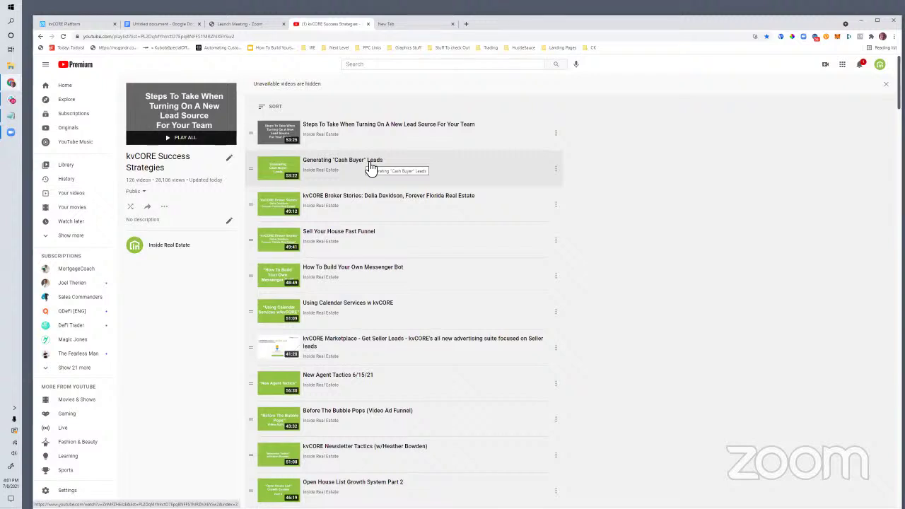
# Step: Select the 'Building A Linkedin Lead Form Ad' title, add a line below it, and go to the blank new tab
pyautogui.click(168, 24)
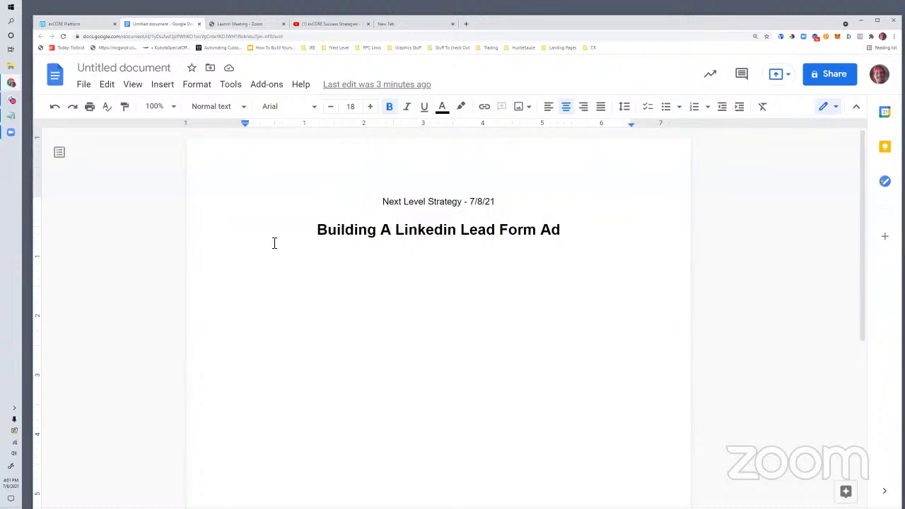
pyautogui.moveTo(318, 229); pyautogui.dragTo(569, 233)
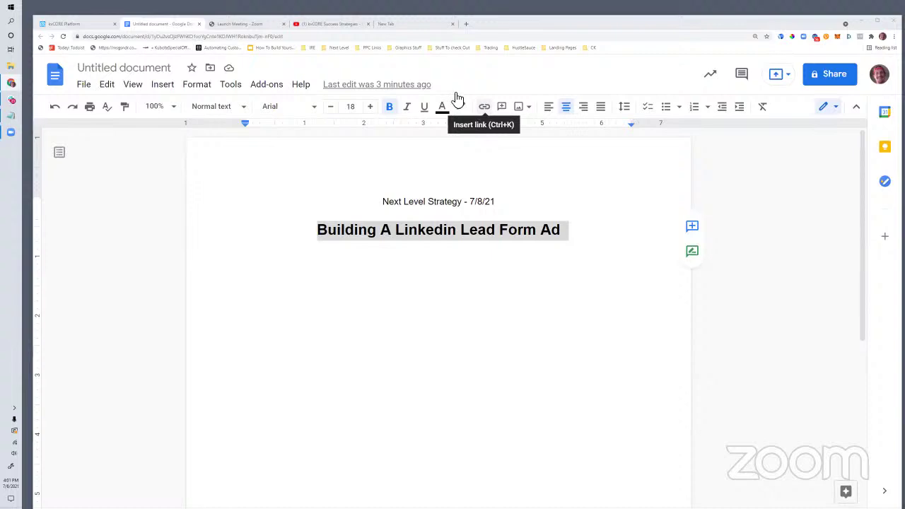
pyautogui.click(417, 25)
pyautogui.click(315, 37)
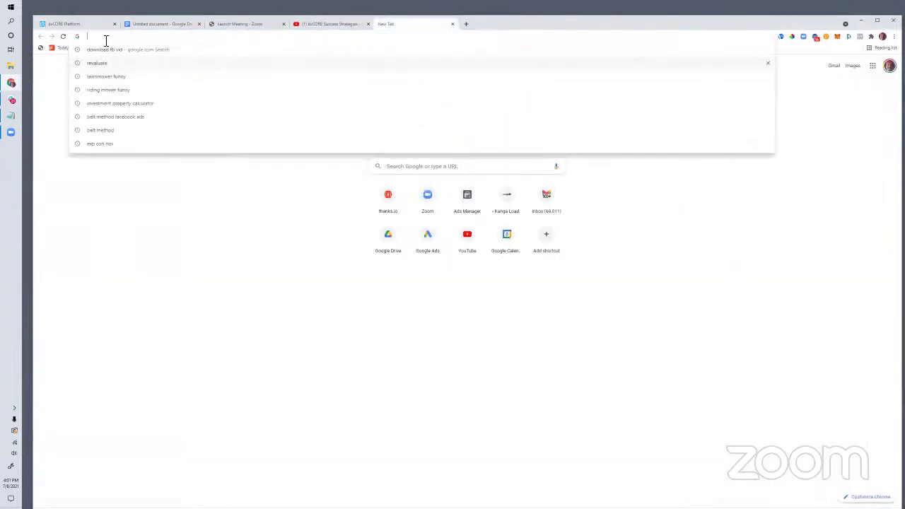
pyautogui.click(154, 24)
pyautogui.click(357, 261)
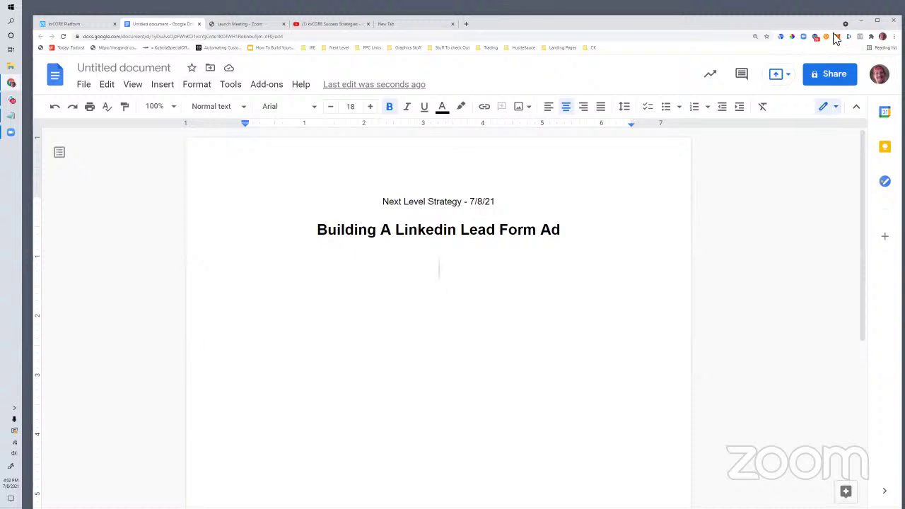
pyautogui.click(382, 26)
# Step: Load LinkedIn's marketing-solutions ads page and choose Create ad to reach Campaign Manager accounts
pyautogui.write('linkedin.com/ads')
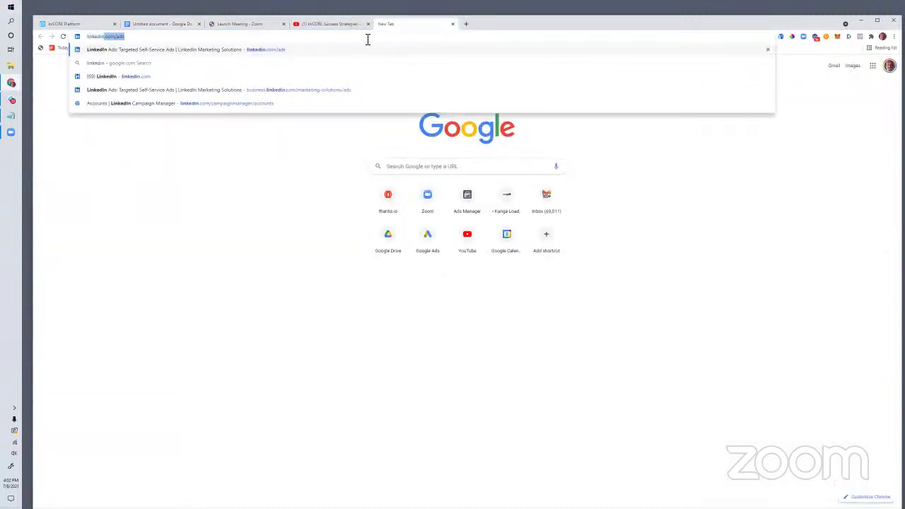
pyautogui.press('Return')
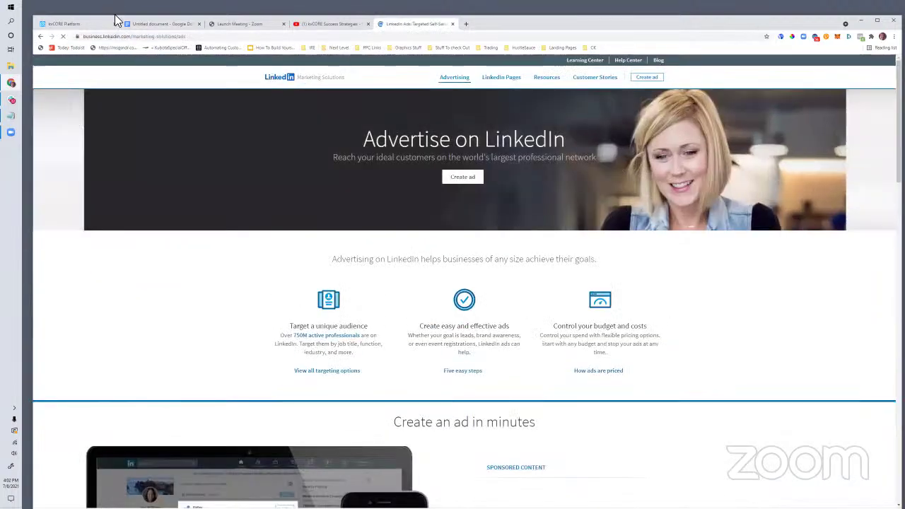
pyautogui.doubleClick(105, 36)
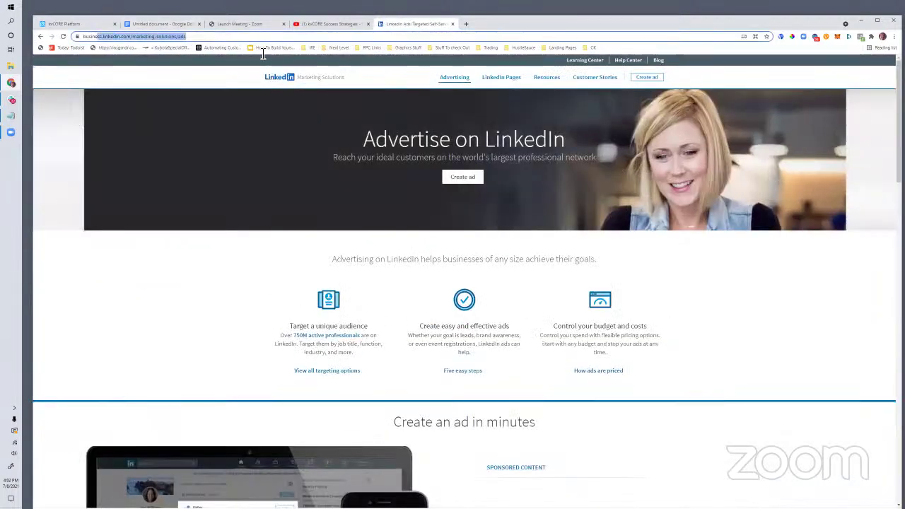
pyautogui.moveTo(99, 36); pyautogui.dragTo(201, 37)
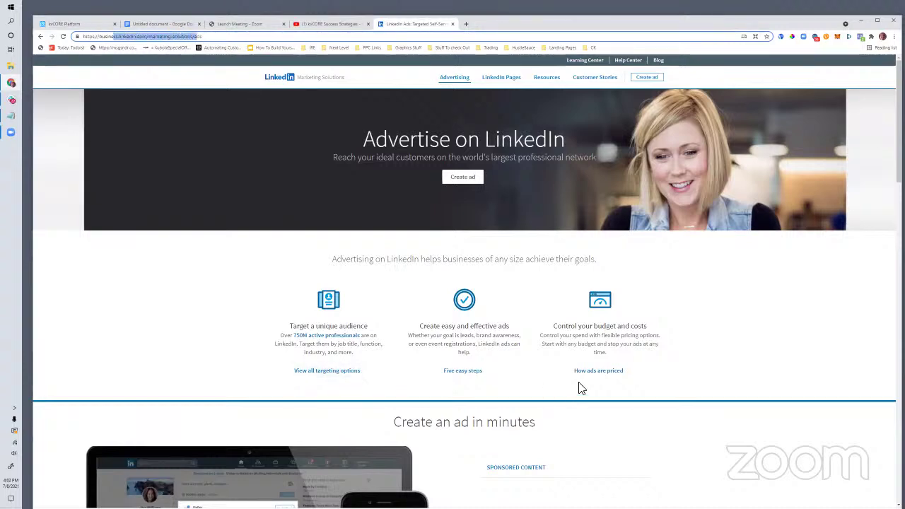
pyautogui.scroll(-3, 577, 424)
pyautogui.scroll(3, 487, 323)
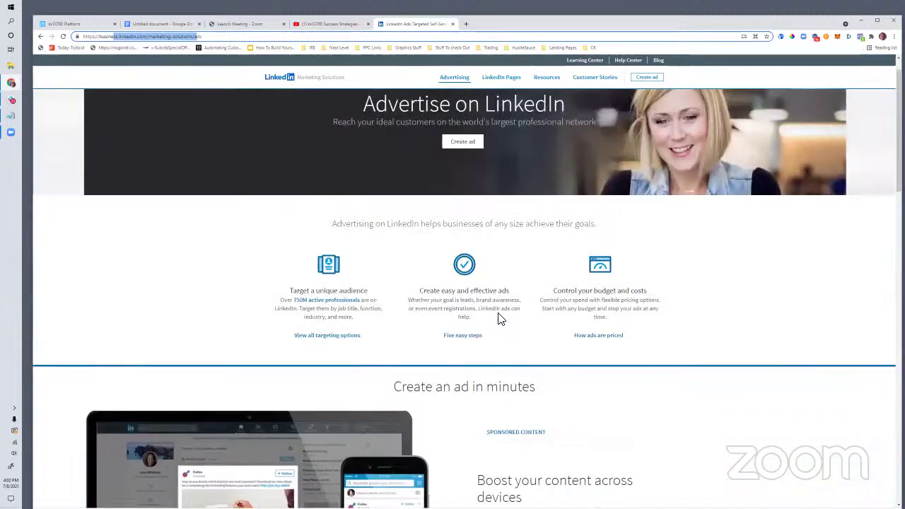
pyautogui.click(655, 77)
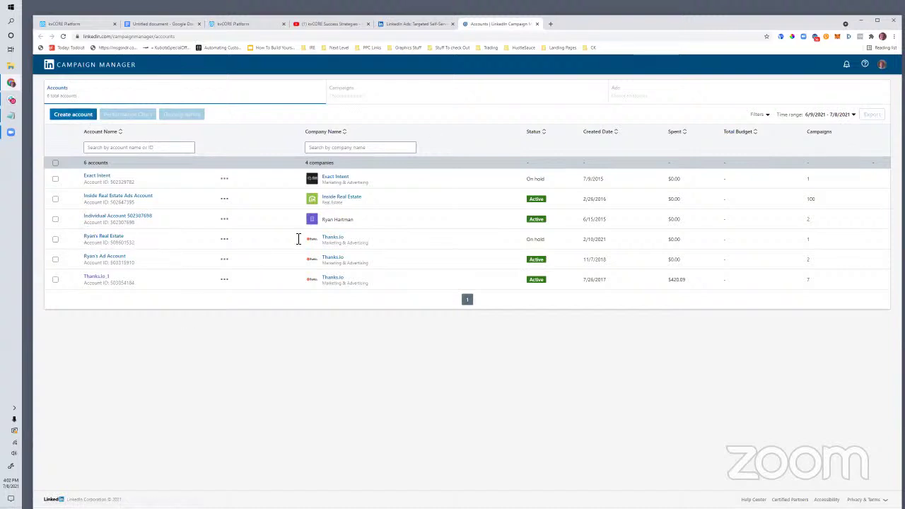
# Step: Start a new ad account and name it 'Forever Florida Real Estate'
pyautogui.click(74, 117)
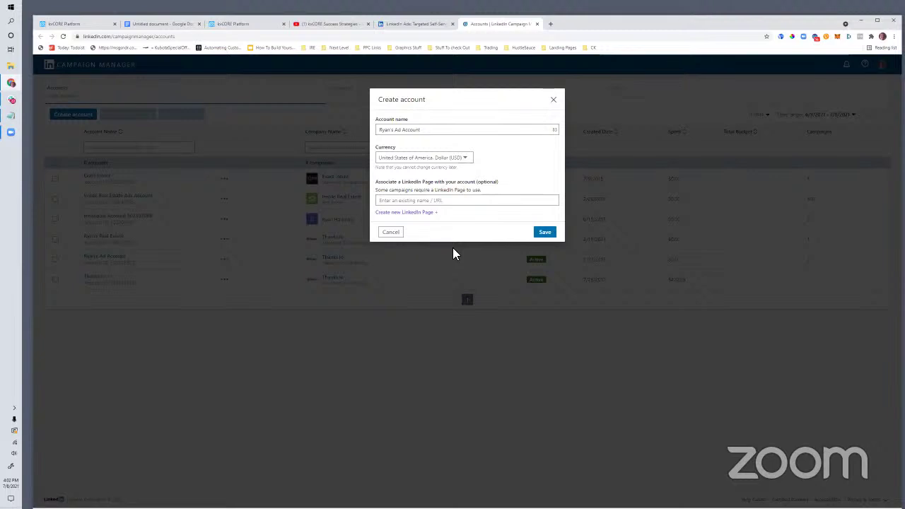
pyautogui.click(420, 129)
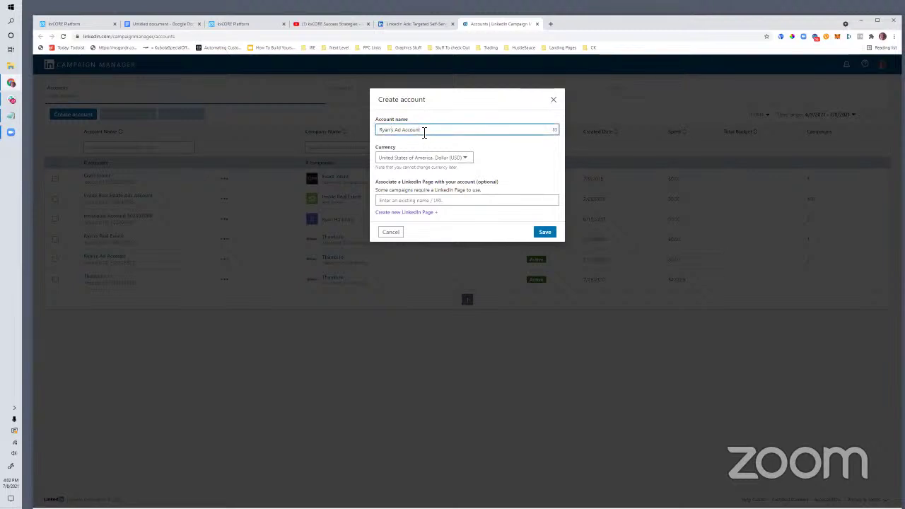
pyautogui.moveTo(422, 129); pyautogui.dragTo(341, 129)
pyautogui.write('Forever Fi')
pyautogui.write('orida Real Sta')
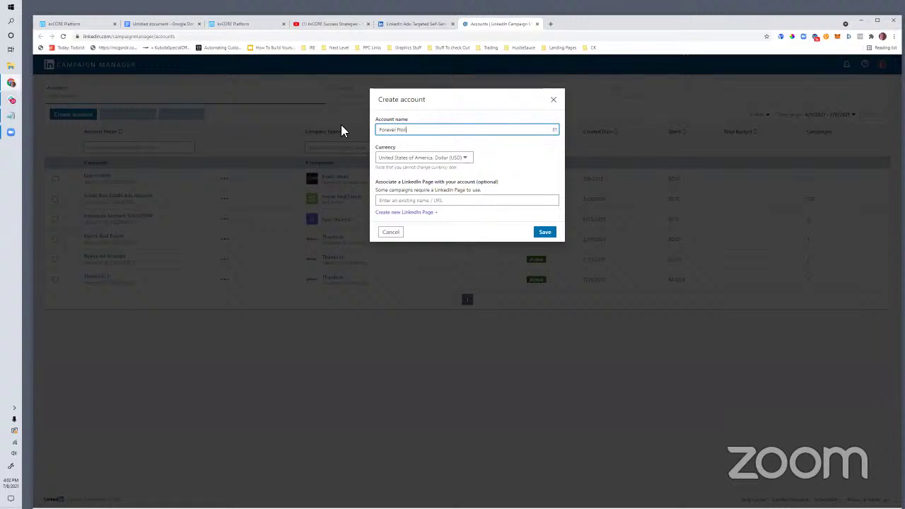
pyautogui.press('BackSpace')
pyautogui.press('BackSpace')
pyautogui.press('BackSpace')
pyautogui.write('Estate')
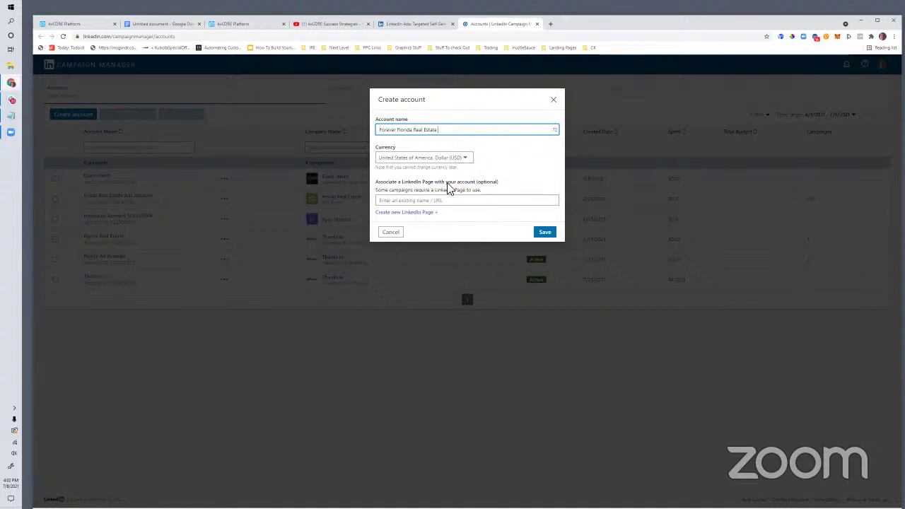
# Step: Begin creating a new LinkedIn Page for the account
pyautogui.moveTo(484, 191); pyautogui.dragTo(377, 197)
pyautogui.click(390, 198)
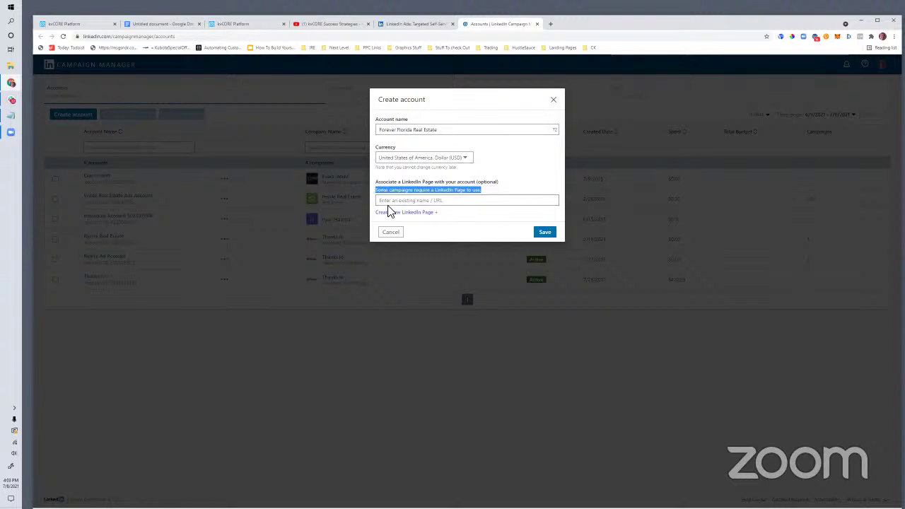
pyautogui.click(390, 212)
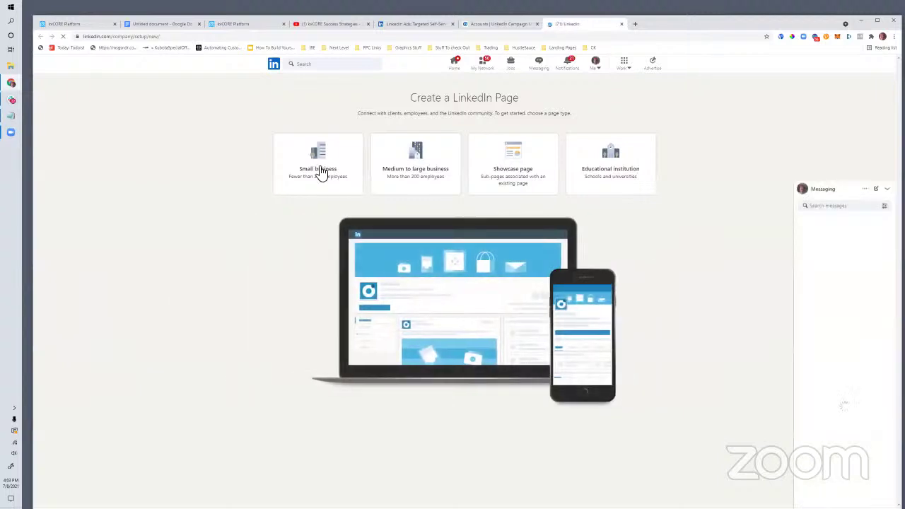
# Step: Choose a small business page named 'Florida Real Estate Deals' and enter its website address
pyautogui.click(321, 173)
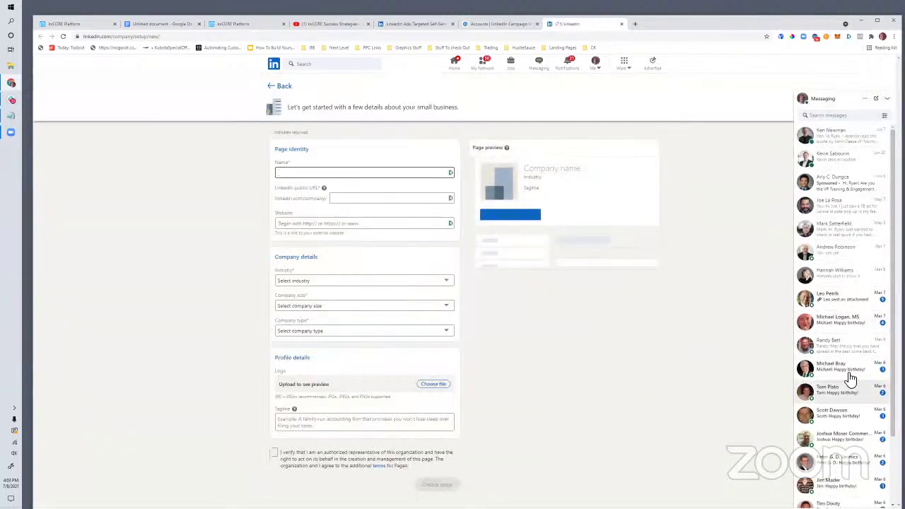
pyautogui.click(887, 98)
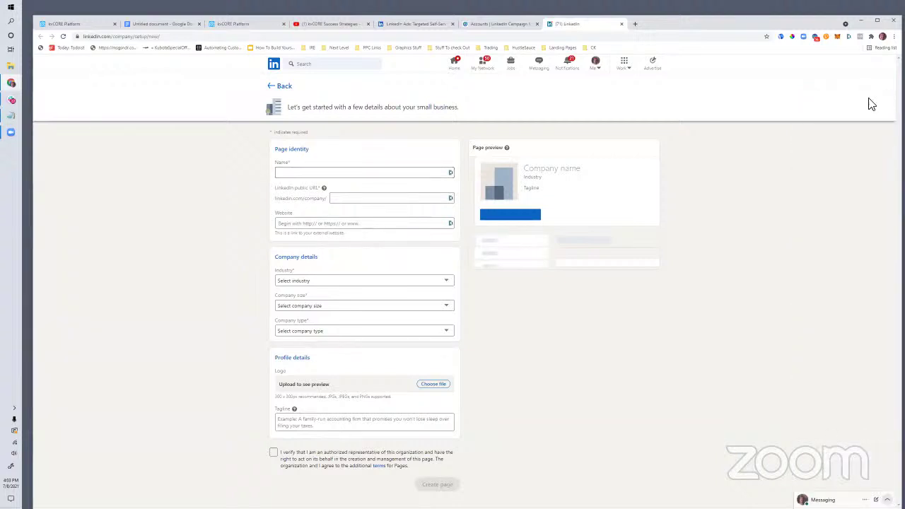
pyautogui.click(313, 174)
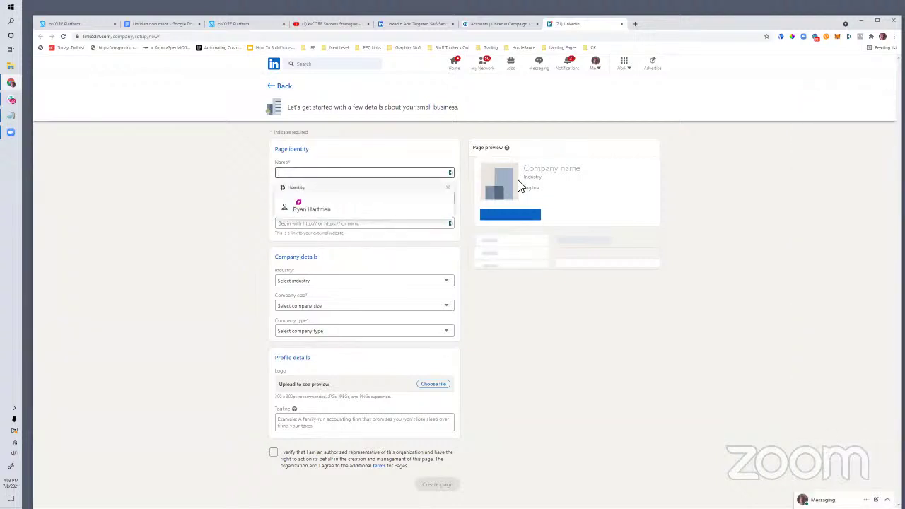
pyautogui.write('Foreverflorid')
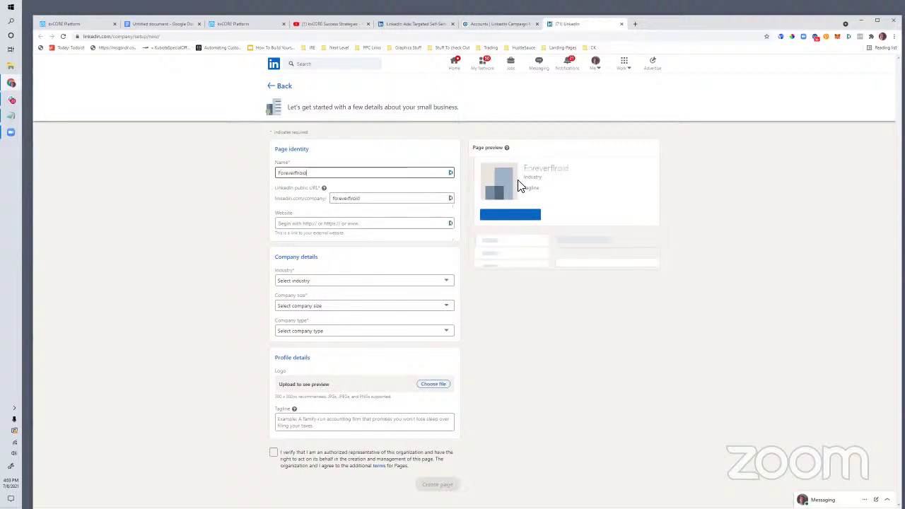
pyautogui.write('arealestate')
pyautogui.click(316, 225)
pyautogui.write('http')
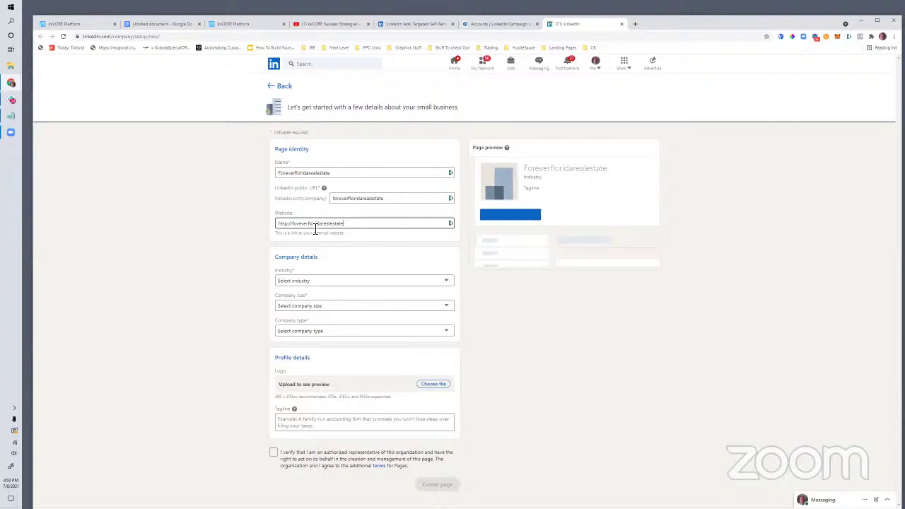
pyautogui.moveTo(332, 173); pyautogui.dragTo(264, 172)
pyautogui.write('For')
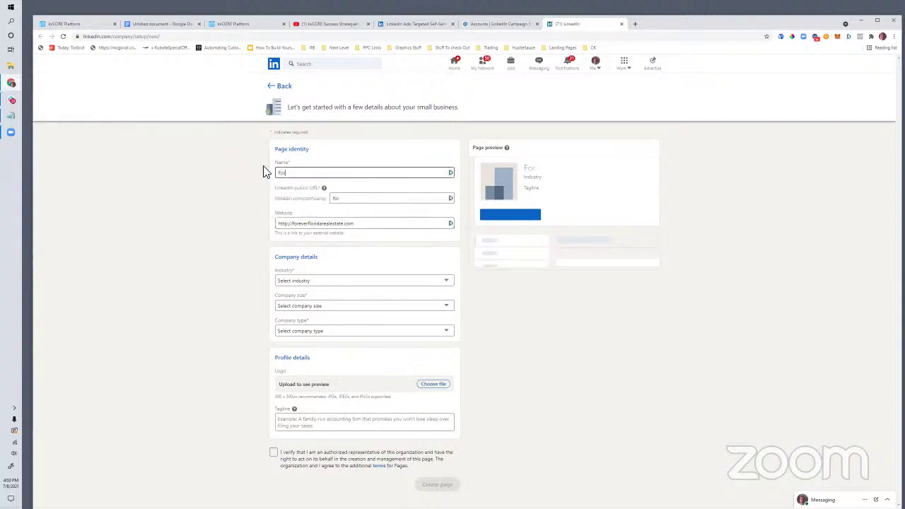
pyautogui.write('orida')
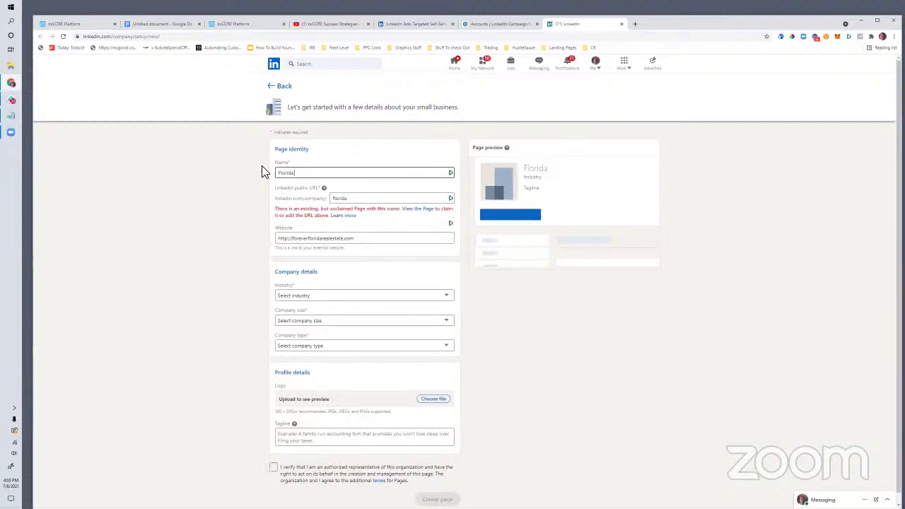
pyautogui.write(' Reall Estate ')
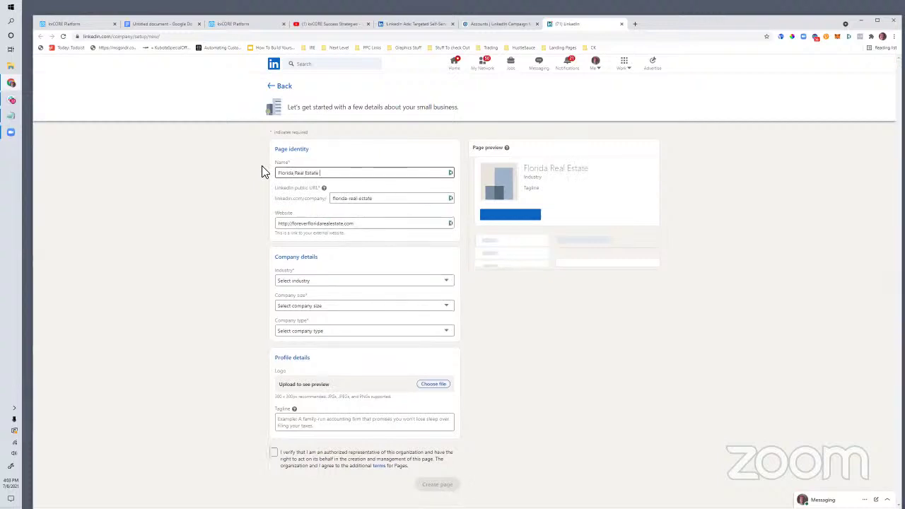
pyautogui.write('Deals')
pyautogui.click(363, 224)
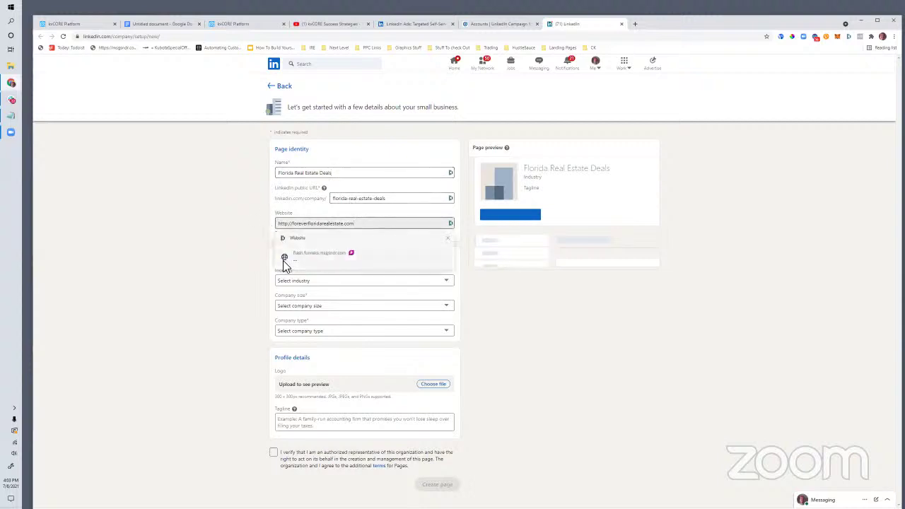
# Step: Set industry to Real Estate, size to 11–50 employees, and type to Privately held
pyautogui.click(299, 287)
pyautogui.scroll(-10, 329, 175)
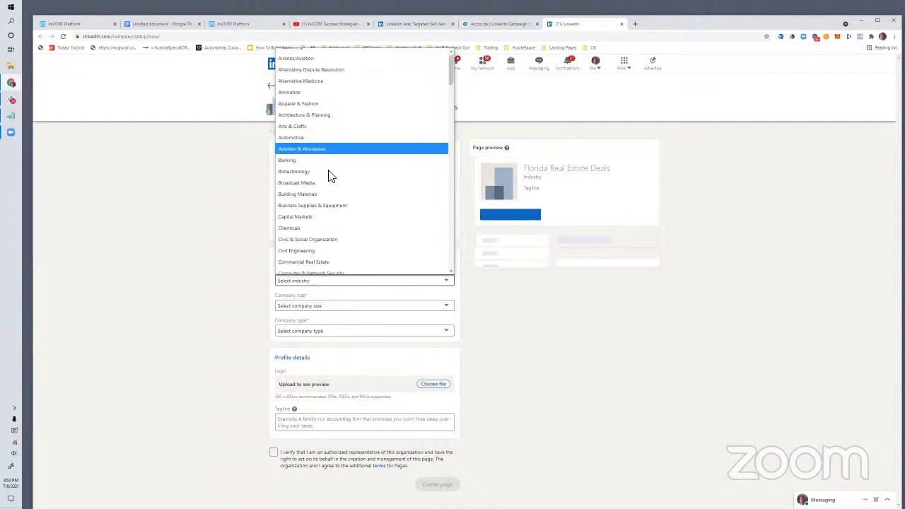
pyautogui.scroll(-4, 329, 176)
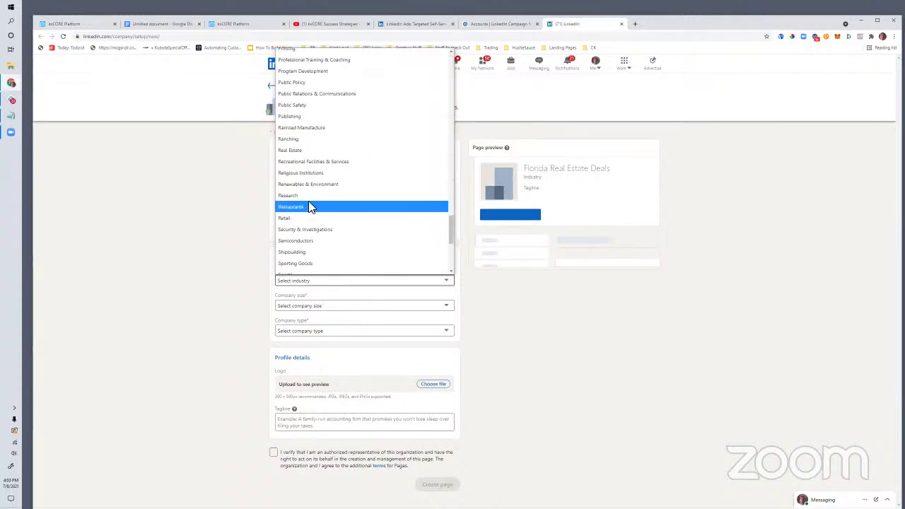
pyautogui.click(299, 150)
pyautogui.click(315, 305)
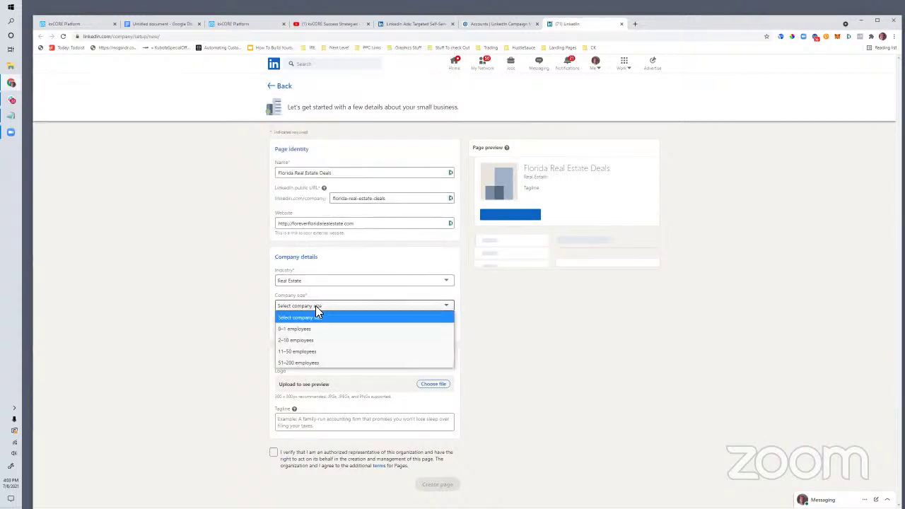
pyautogui.click(315, 351)
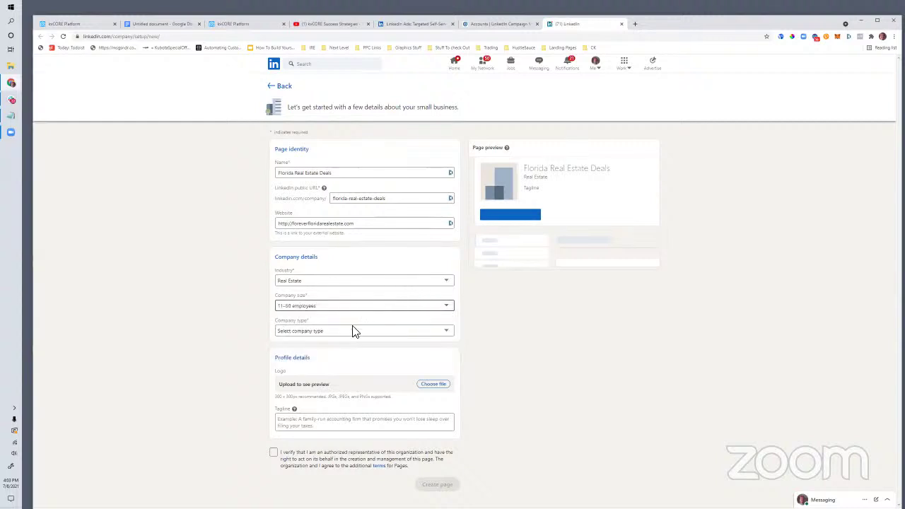
pyautogui.click(329, 330)
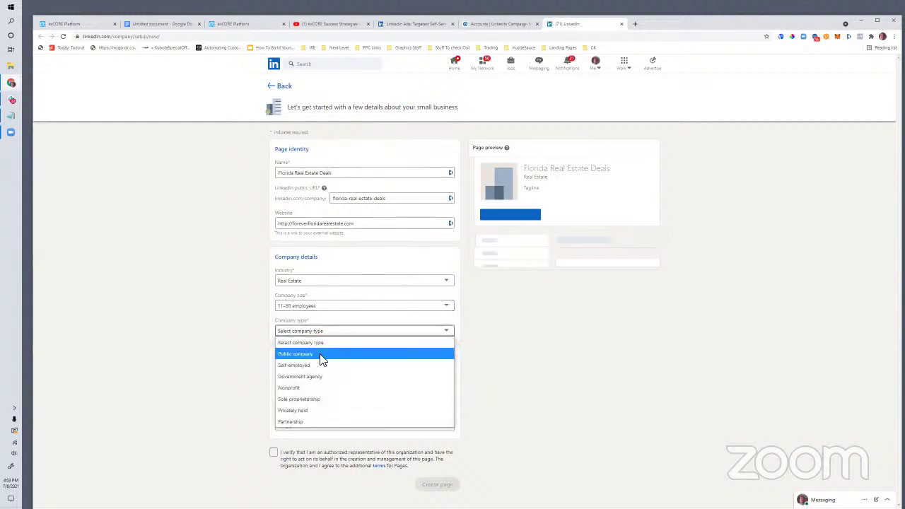
pyautogui.click(314, 412)
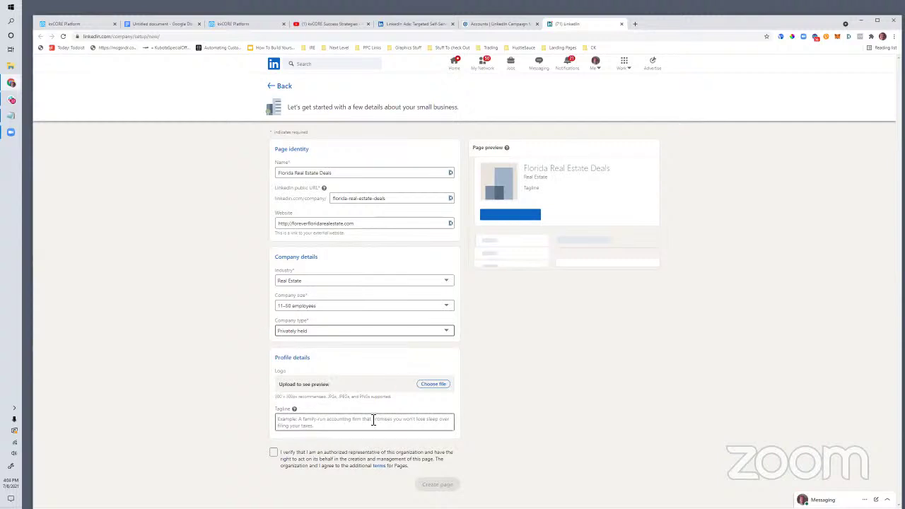
# Step: Search Google Images for 'forever florida real estate' and open the Gulfport Forever Florida logo image
pyautogui.click(635, 24)
pyautogui.write('images.google.com')
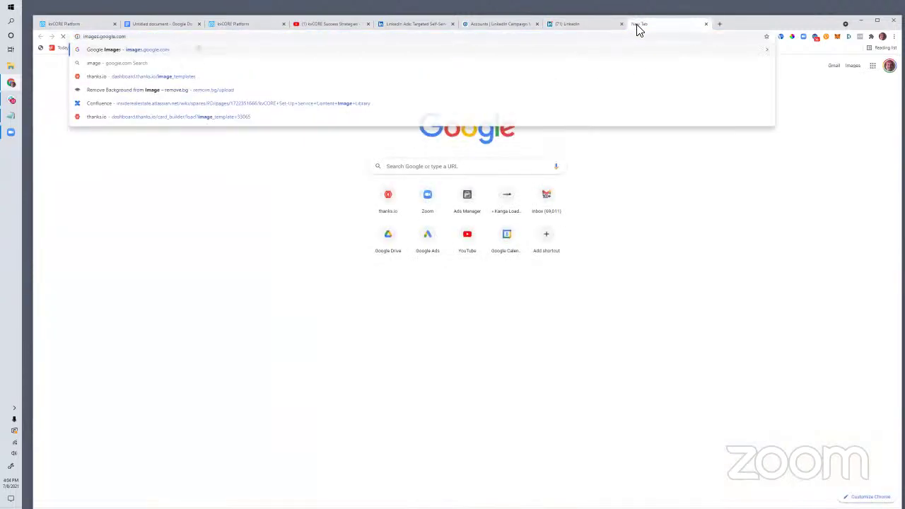
pyautogui.press('Return')
pyautogui.write('forever florida real e')
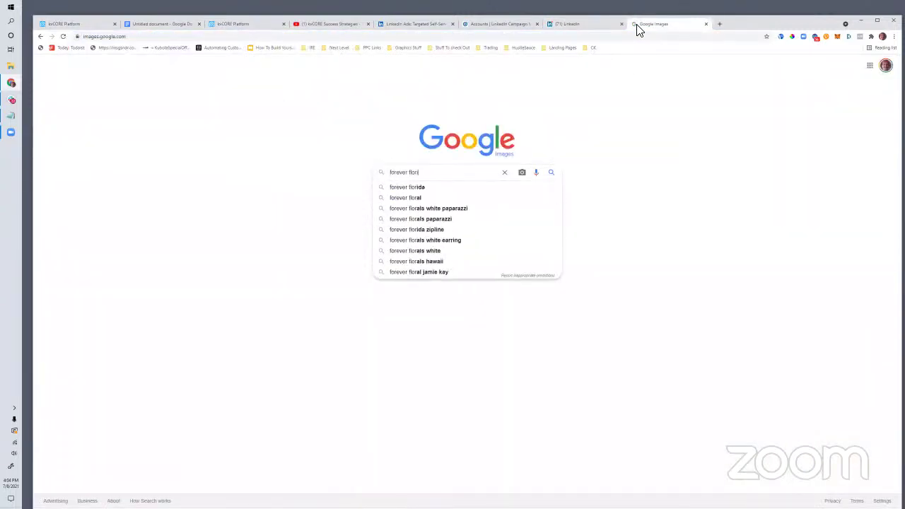
pyautogui.write('state')
pyautogui.press('Return')
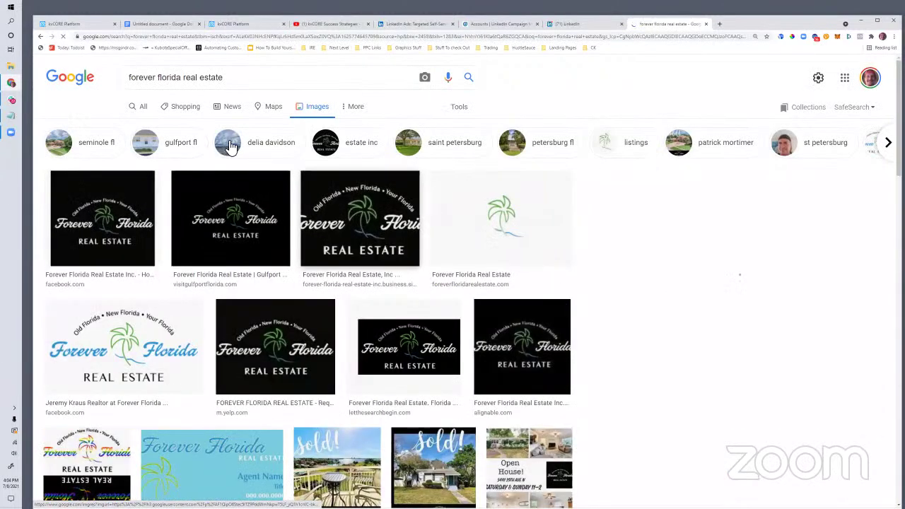
pyautogui.click(231, 212)
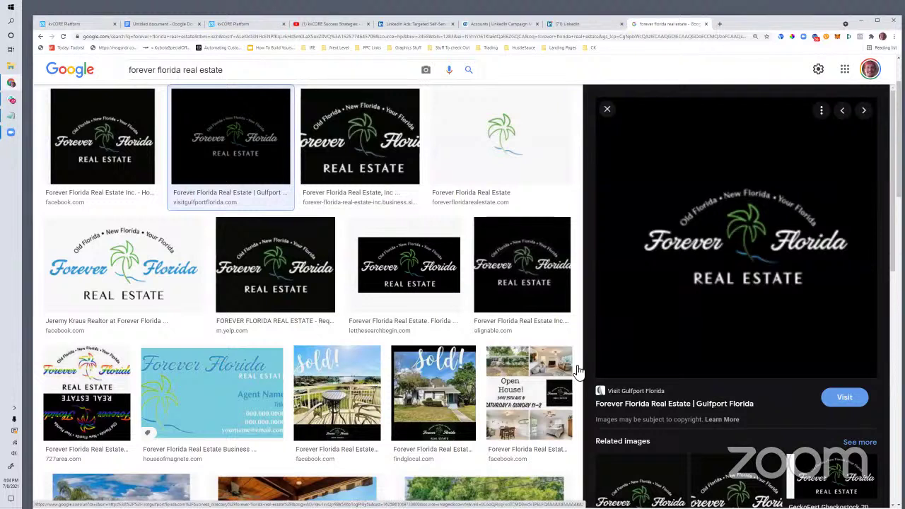
pyautogui.rightClick(721, 296)
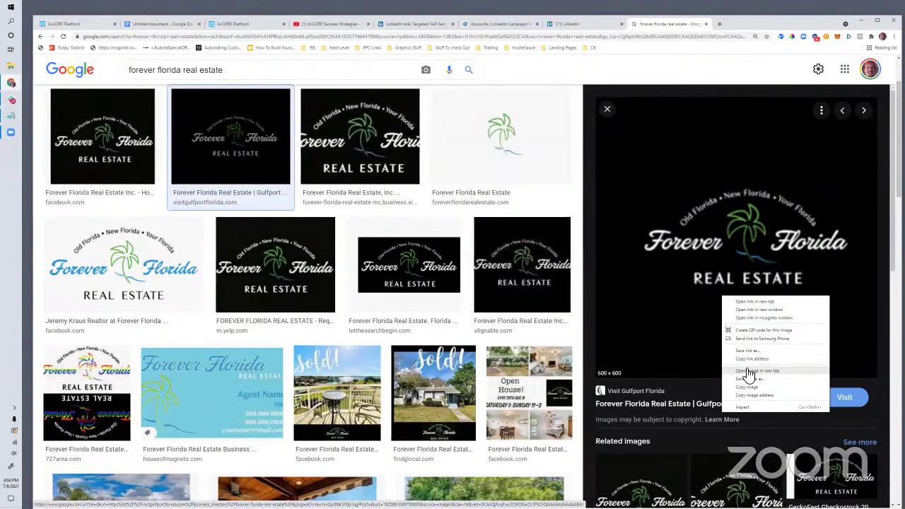
pyautogui.click(748, 370)
# Step: Save a cropped screenshot of the logo and return to Campaign Manager's LinkedIn Page field
pyautogui.click(742, 24)
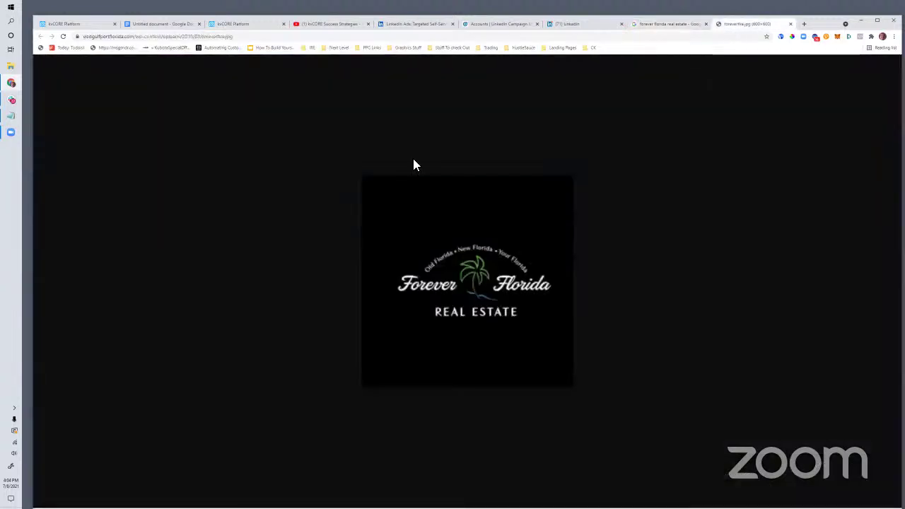
pyautogui.press('Print')
pyautogui.moveTo(378, 218); pyautogui.dragTo(556, 346)
pyautogui.click(535, 356)
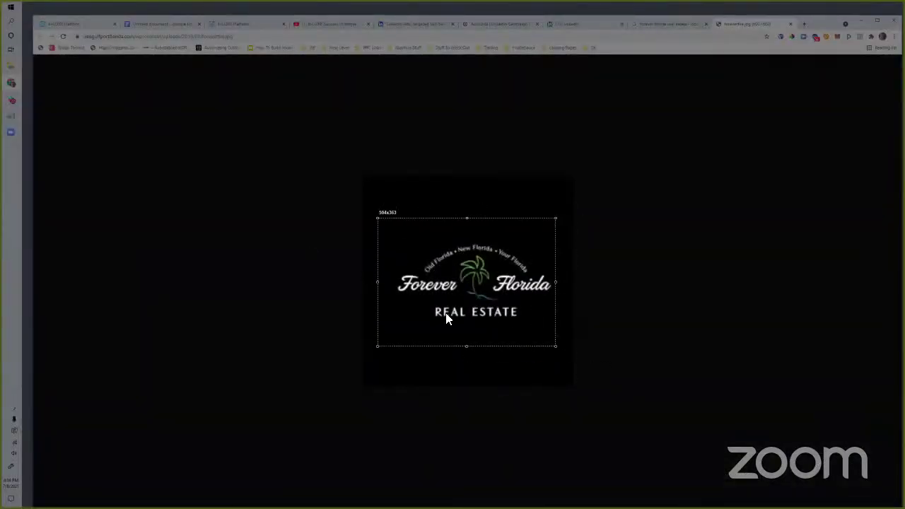
pyautogui.click(205, 132)
pyautogui.click(497, 24)
pyautogui.click(386, 201)
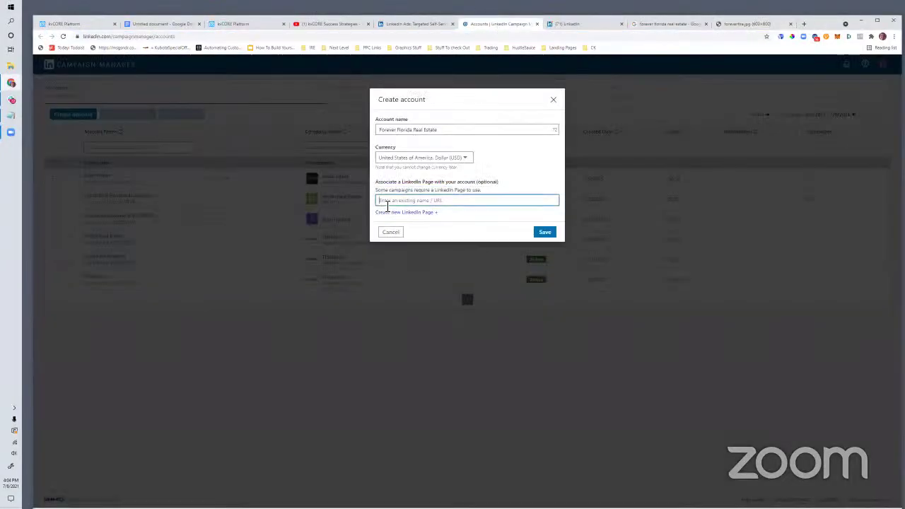
# Step: Upload Screenshot_514.png from the Desktop as the page logo
pyautogui.click(394, 26)
pyautogui.click(569, 24)
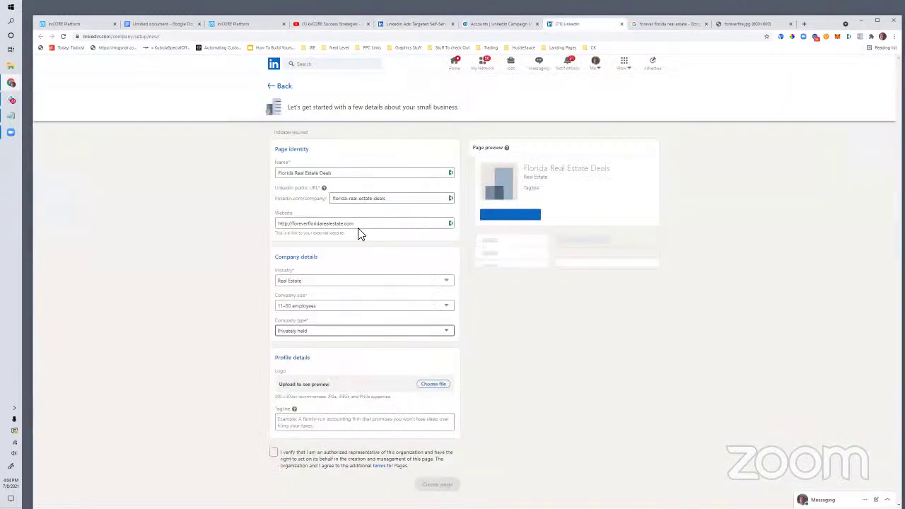
pyautogui.click(429, 385)
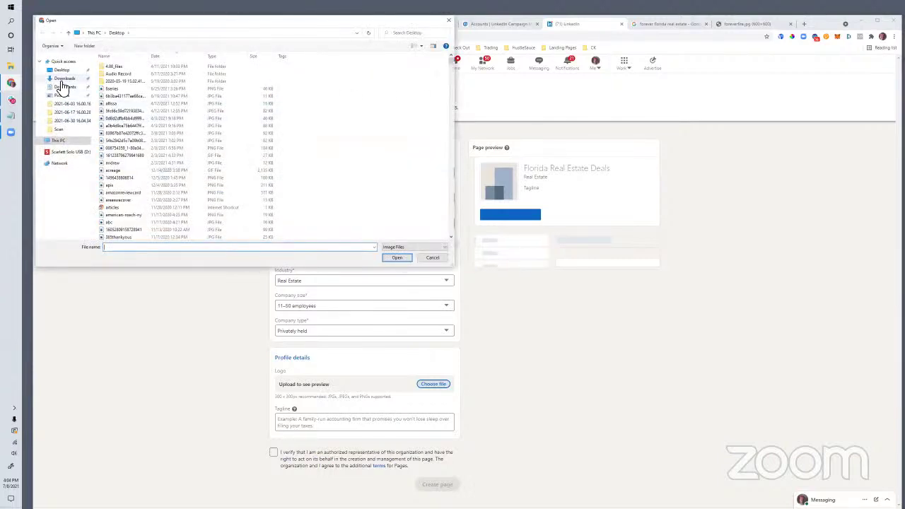
pyautogui.click(63, 82)
pyautogui.click(61, 71)
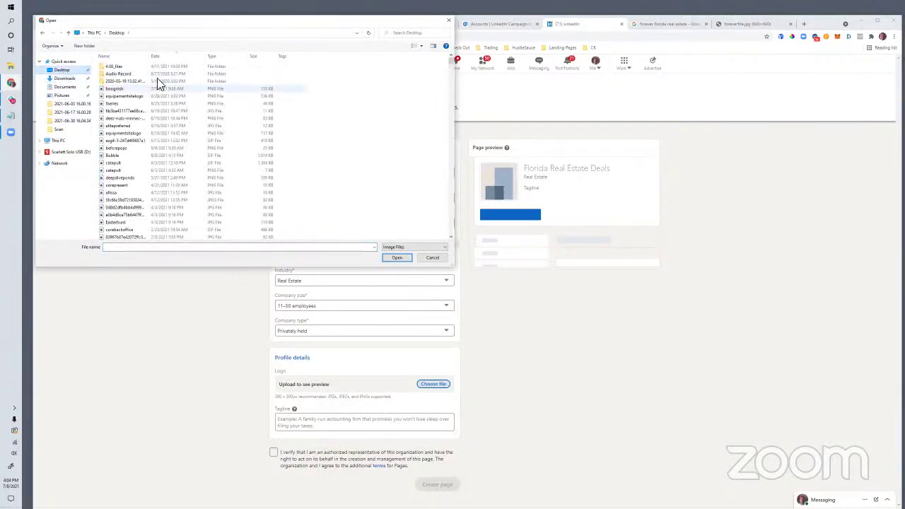
pyautogui.click(122, 104)
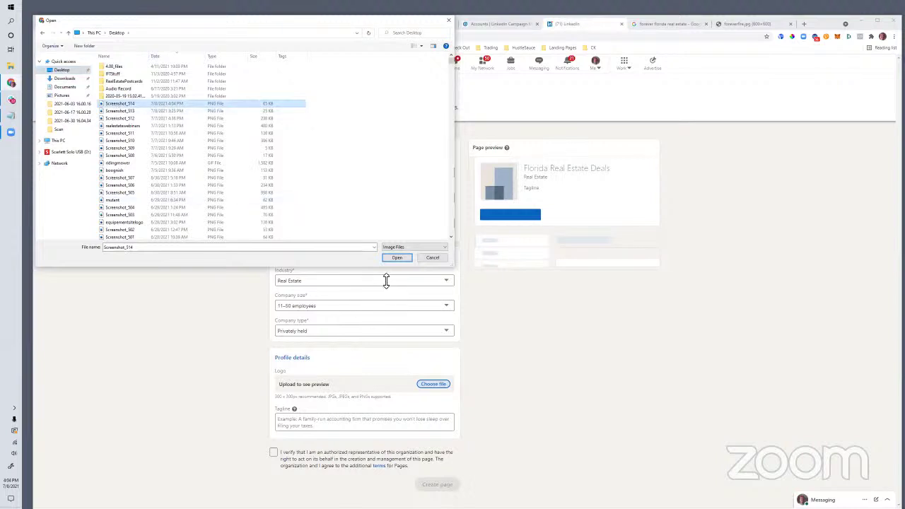
pyautogui.click(382, 258)
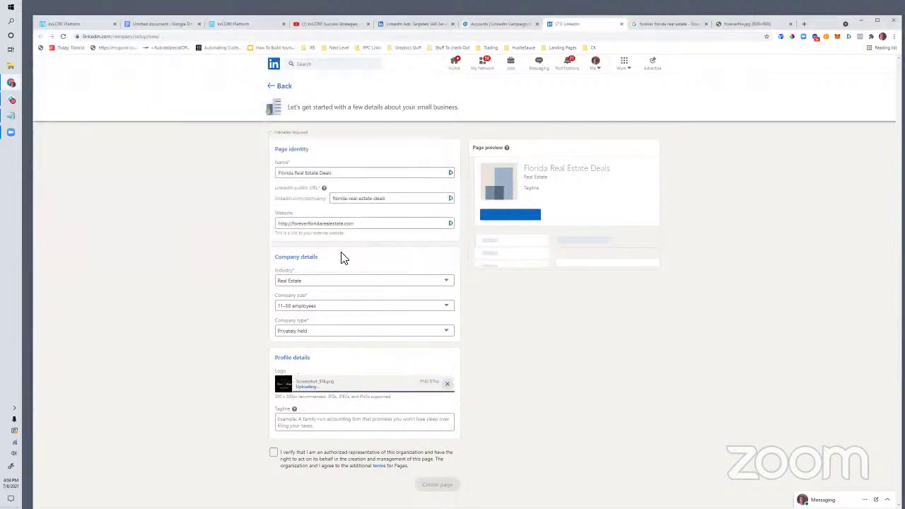
# Step: Add the tagline 'Real Estate Deals in FL' and confirm authority to manage the page
pyautogui.click(305, 425)
pyautogui.write('Deals')
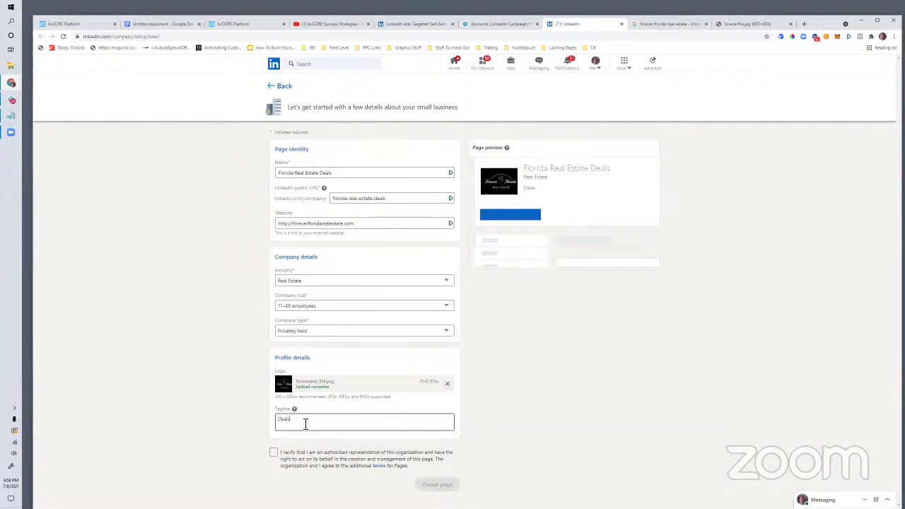
pyautogui.write('eal')
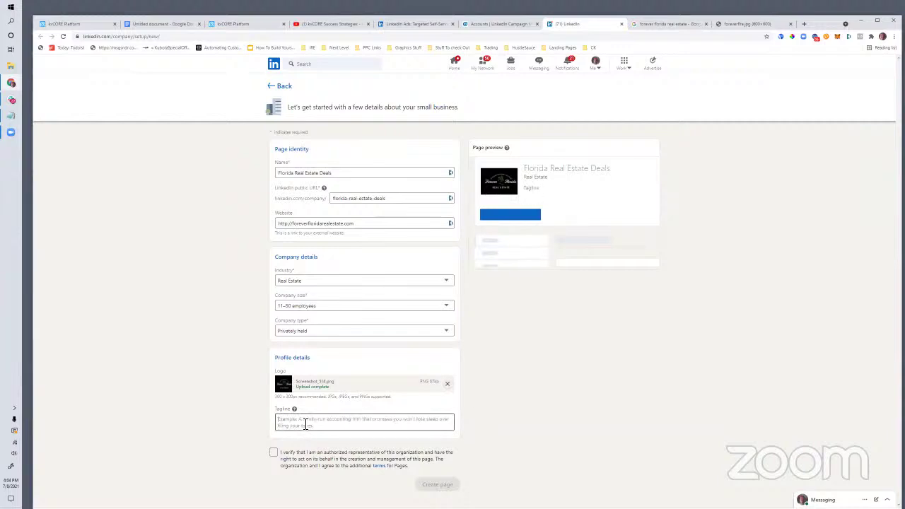
pyautogui.write(' Estate Deals in FL')
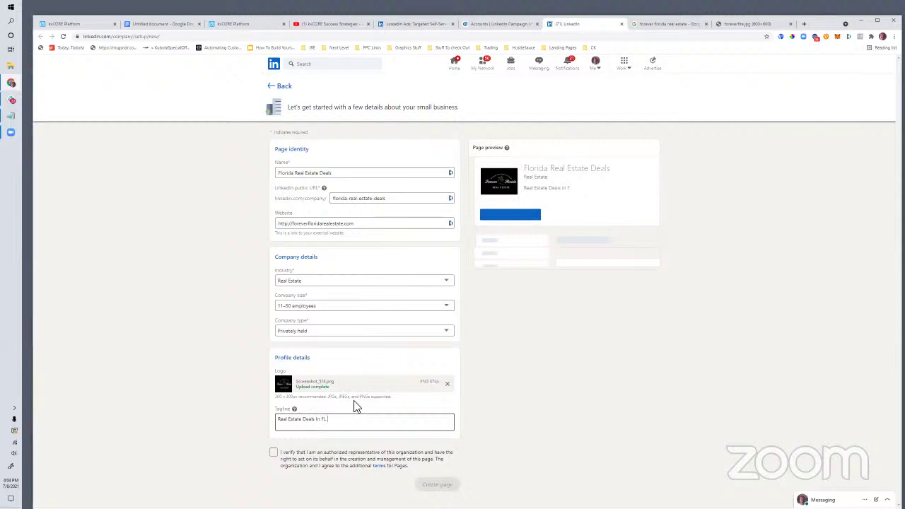
pyautogui.click(273, 452)
# Step: Create the Florida Real Estate Deals page, browse its admin view, and check its Content options
pyautogui.click(438, 484)
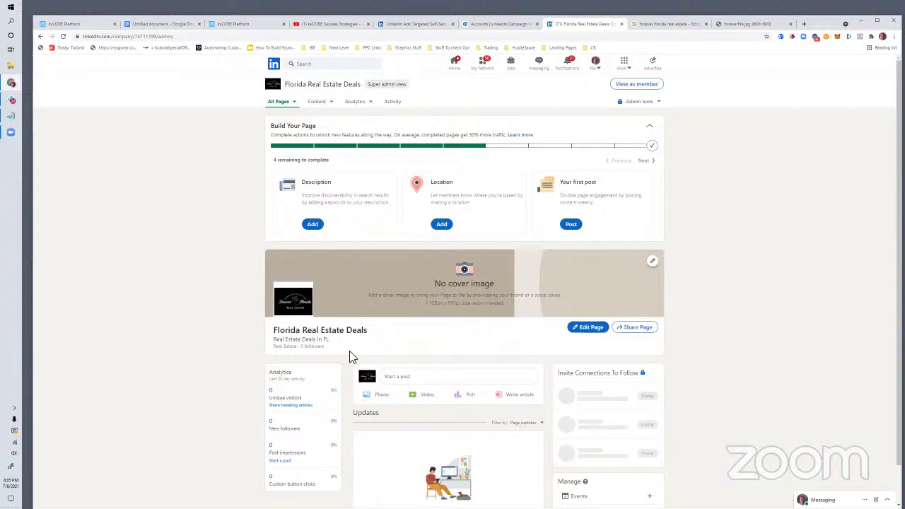
pyautogui.scroll(-1, 349, 350)
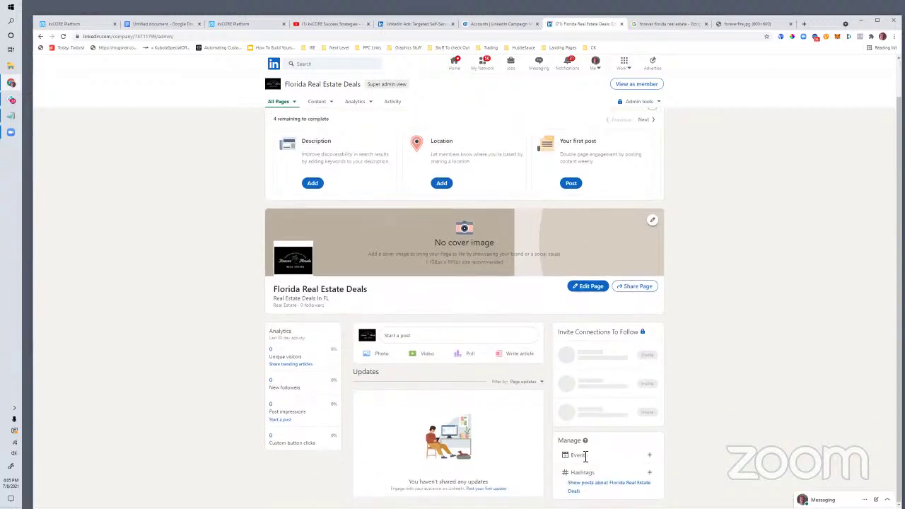
pyautogui.scroll(1, 437, 304)
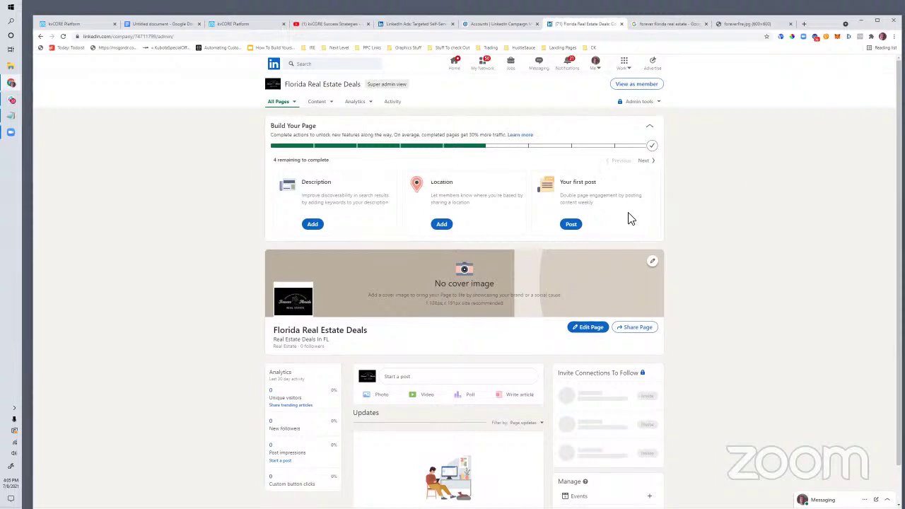
pyautogui.scroll(-1, 477, 319)
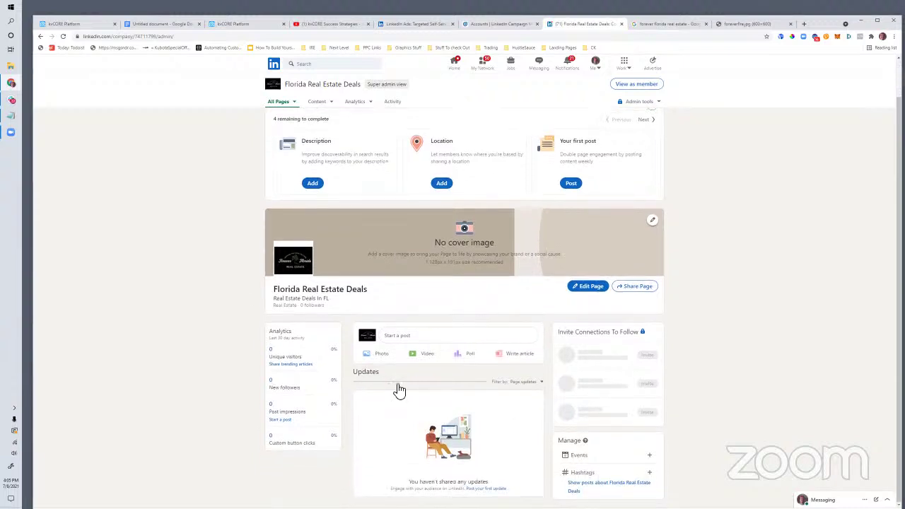
pyautogui.scroll(1, 537, 378)
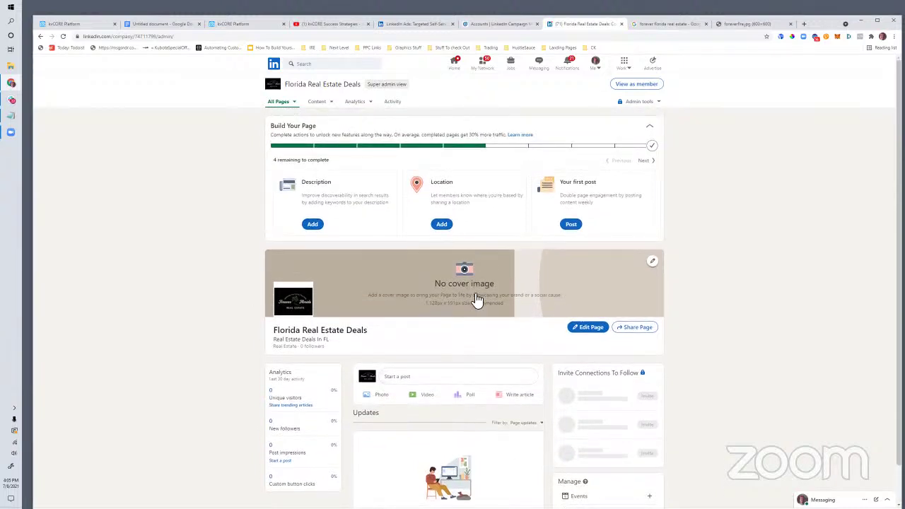
pyautogui.click(320, 105)
# Step: Link the Florida Real Estate Deals page to the Forever Florida Real Estate account and save it
pyautogui.click(498, 24)
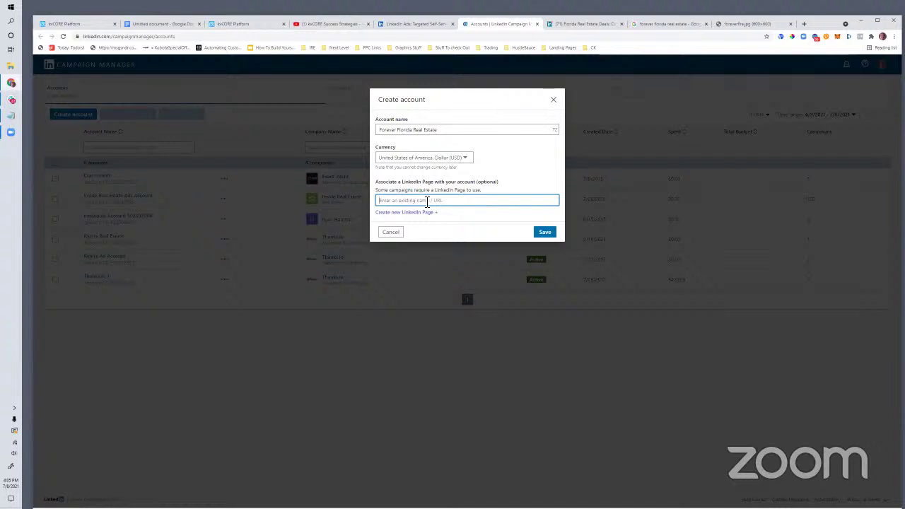
pyautogui.write('Florida')
pyautogui.scroll(-3, 426, 201)
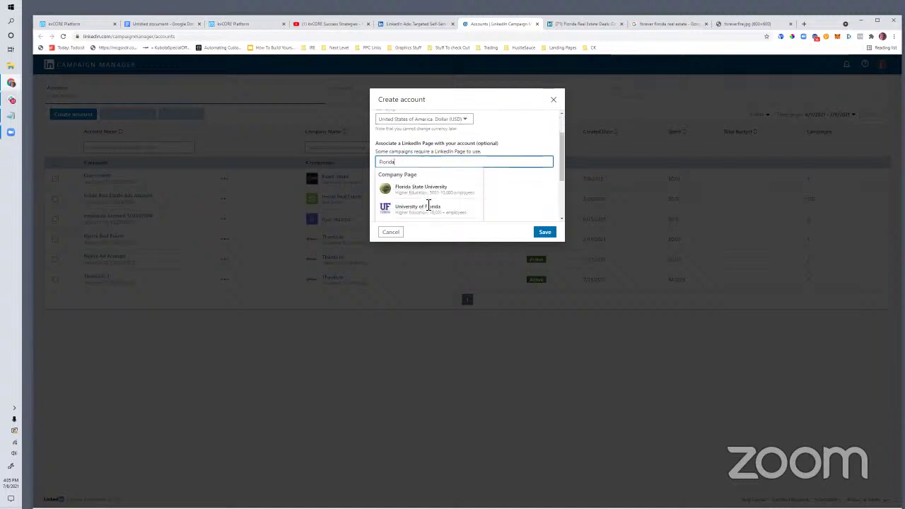
pyautogui.scroll(2, 420, 170)
pyautogui.write('rida Real estate Deals')
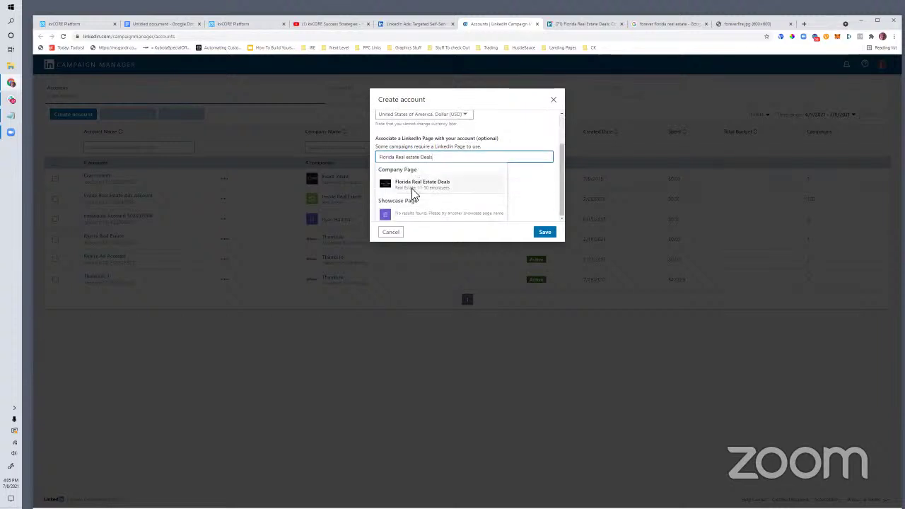
pyautogui.click(395, 185)
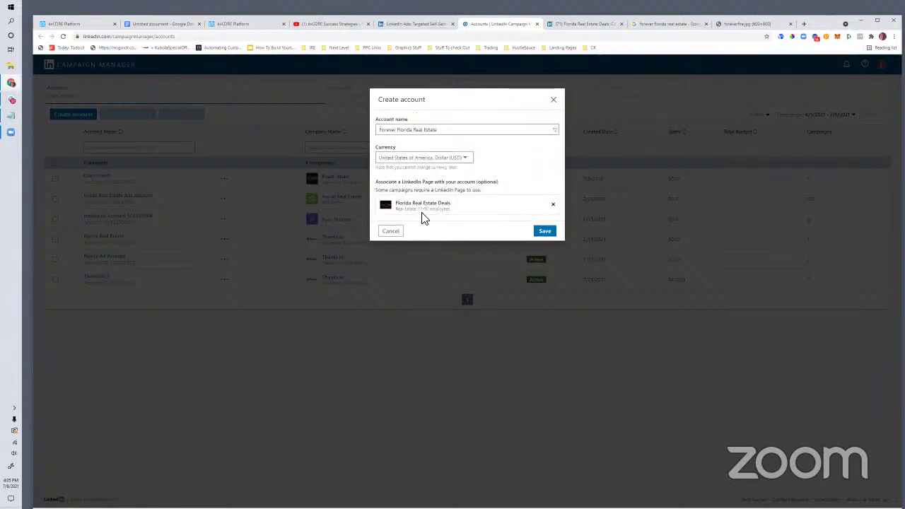
pyautogui.click(548, 236)
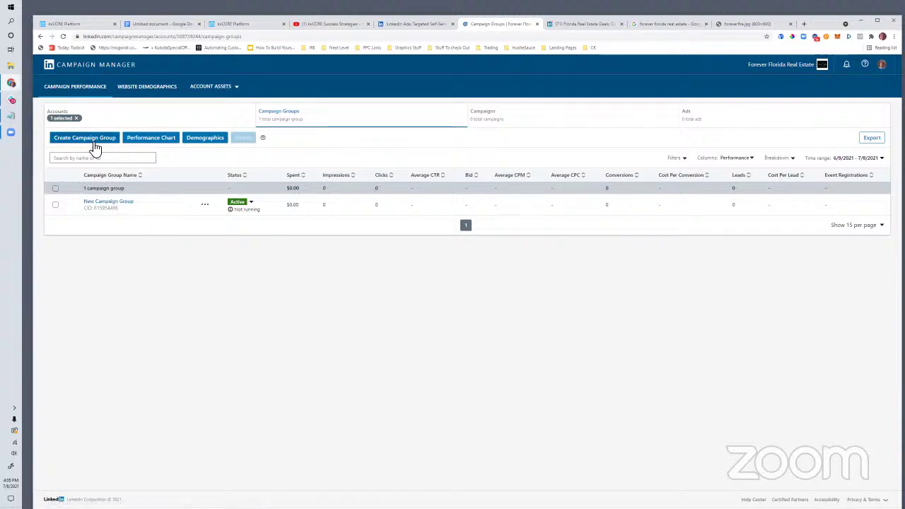
# Step: Open the New Campaign Group, dismiss the delete notice, and return to the groups list
pyautogui.click(89, 205)
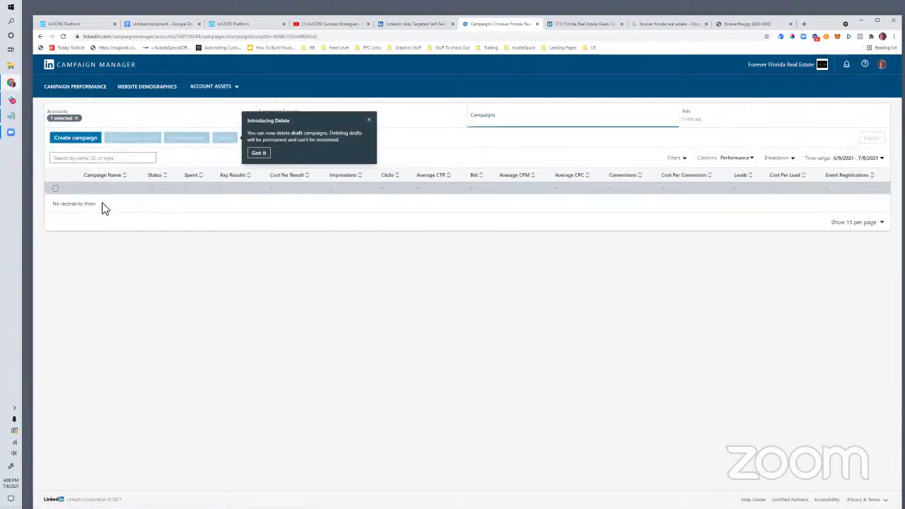
pyautogui.click(368, 118)
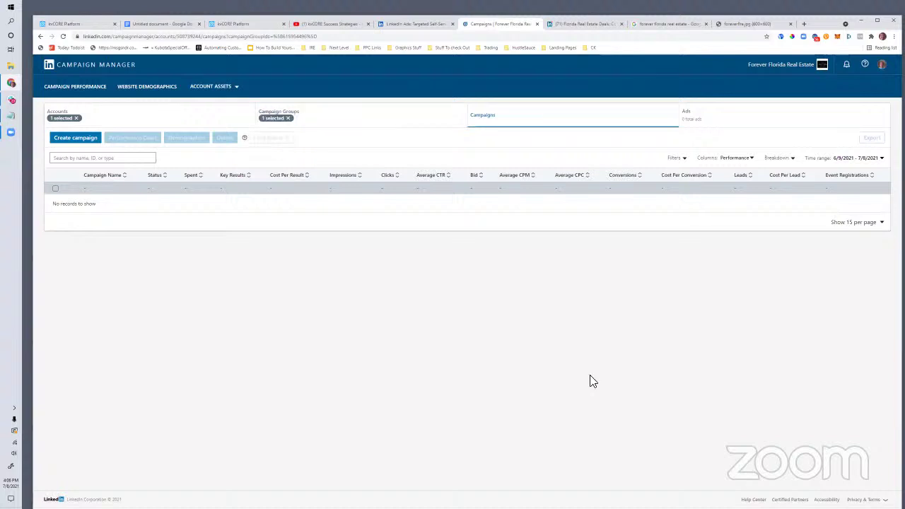
pyautogui.click(40, 36)
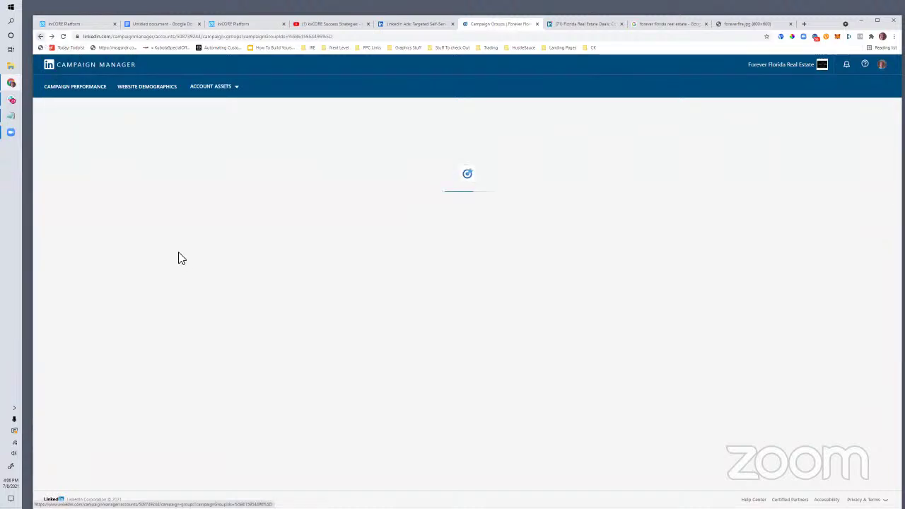
# Step: Rename the campaign group to 'Investment Properties', save it, and open its campaigns
pyautogui.click(204, 204)
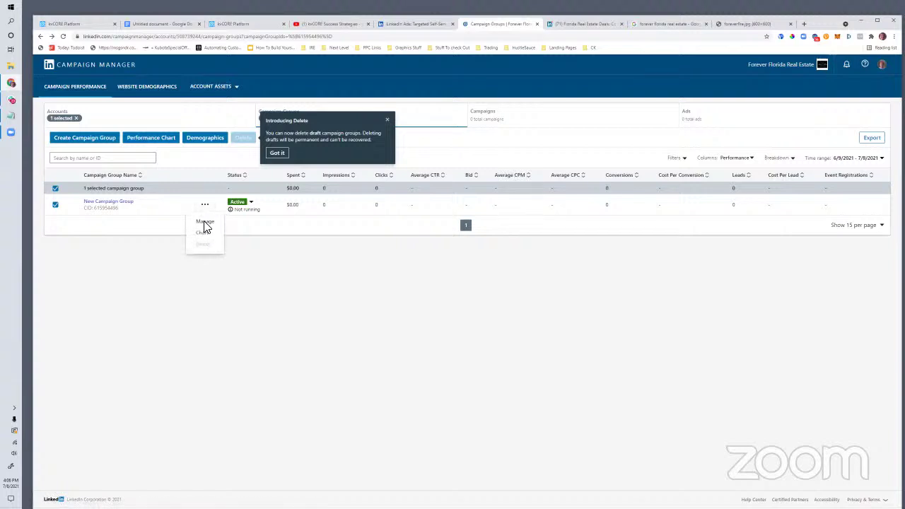
pyautogui.click(204, 222)
pyautogui.moveTo(427, 162); pyautogui.dragTo(315, 152)
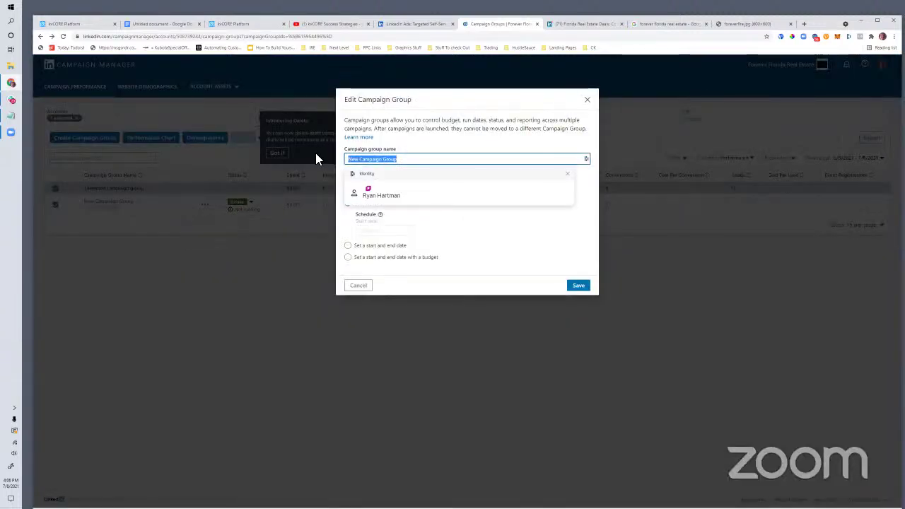
pyautogui.write('Investme')
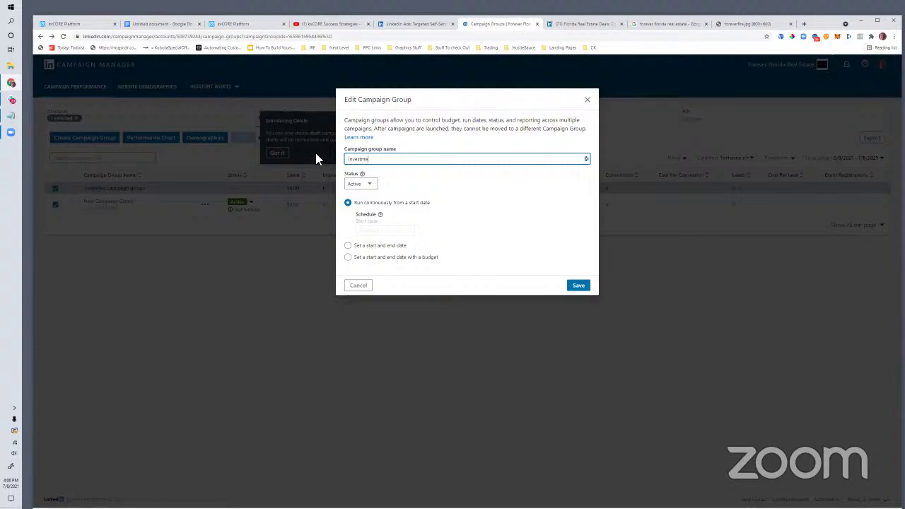
pyautogui.write('nt Properties')
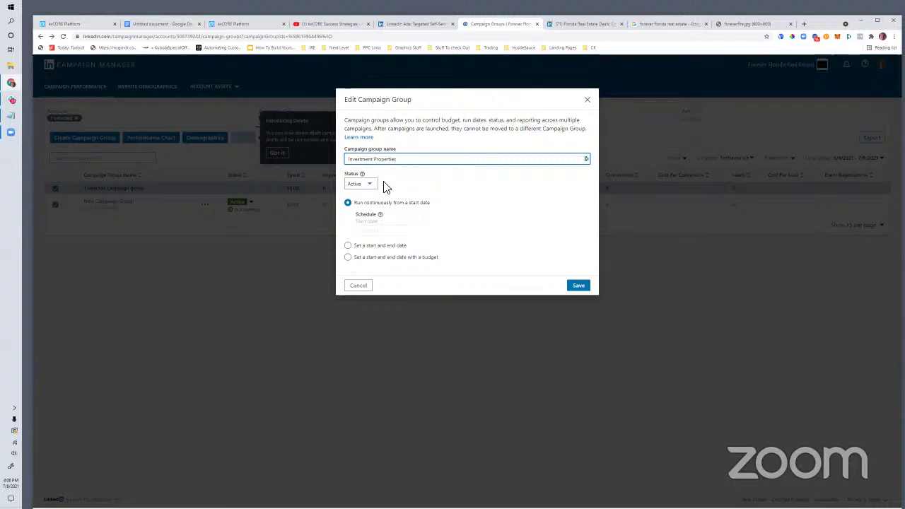
pyautogui.click(585, 286)
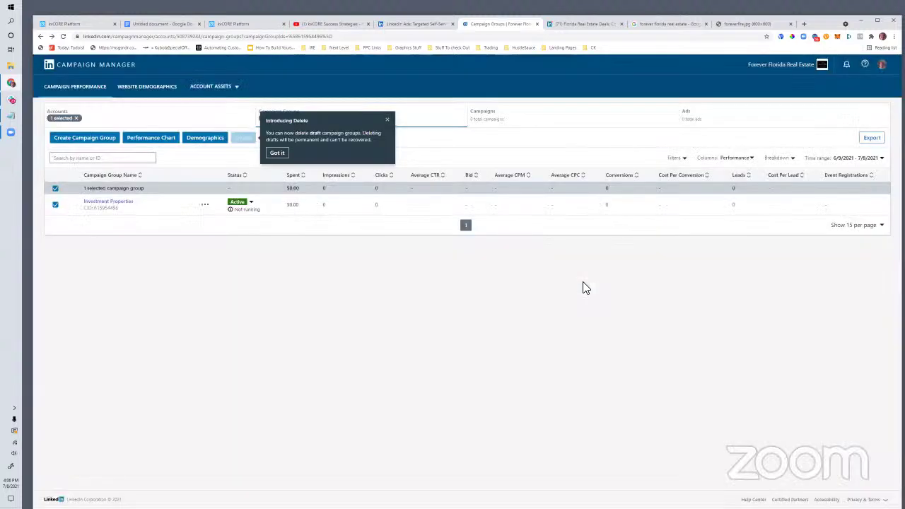
pyautogui.click(278, 153)
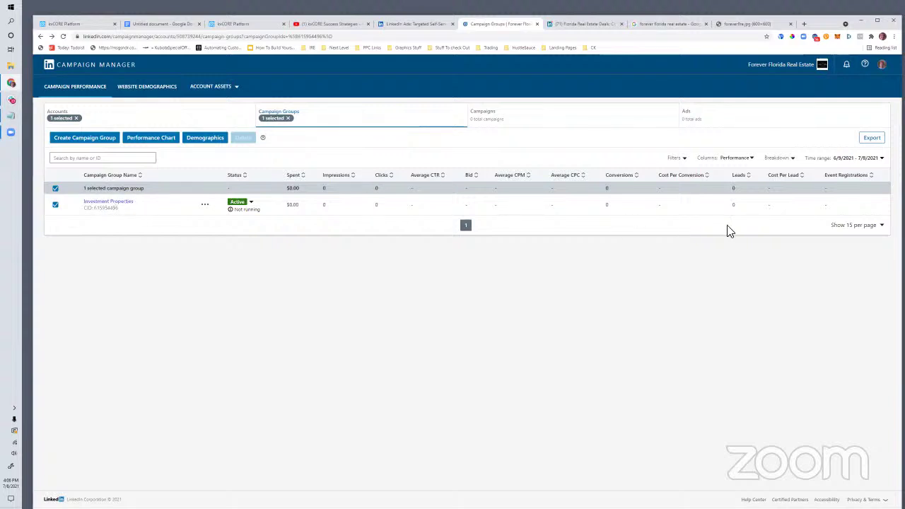
pyautogui.click(104, 204)
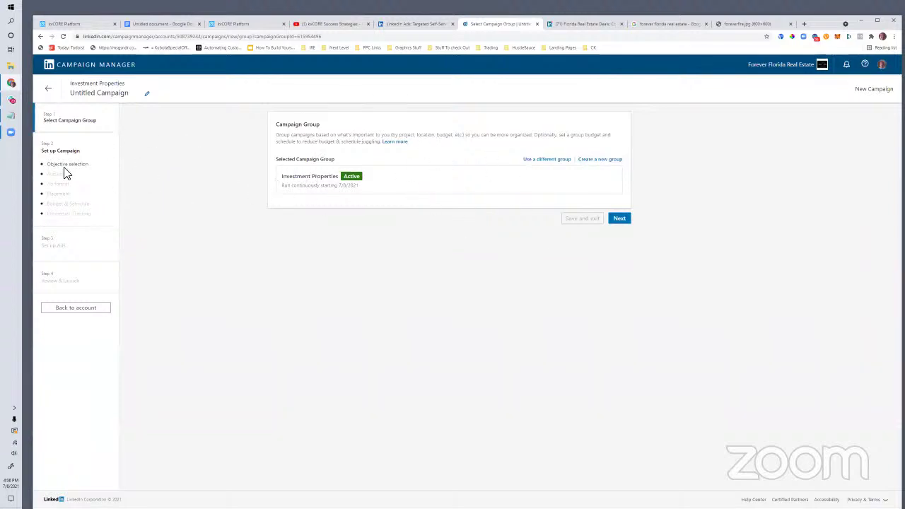
# Step: Keep Investment Properties as the campaign group and continue to objective selection
pyautogui.click(625, 223)
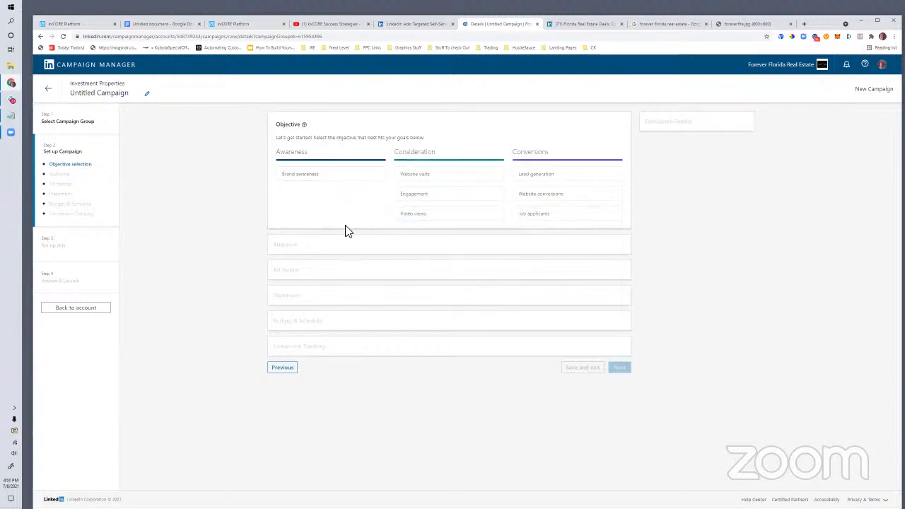
pyautogui.moveTo(418, 216)
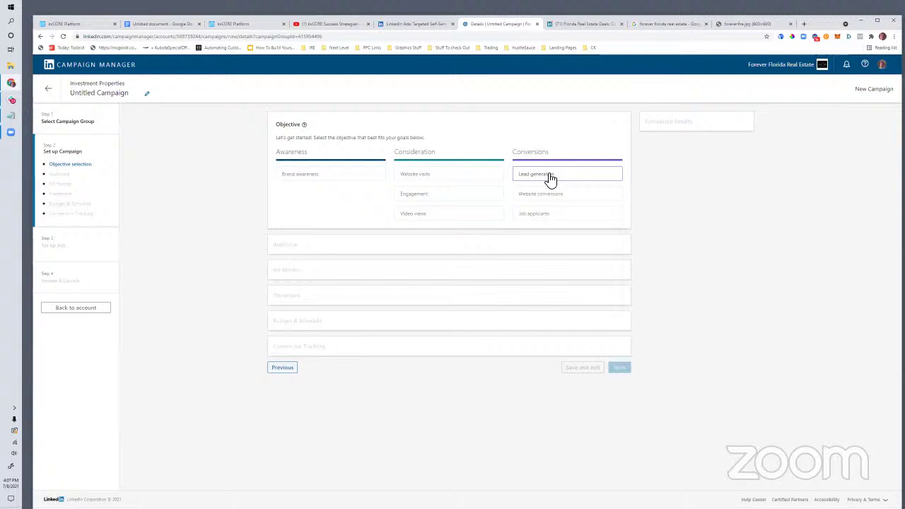
# Step: Choose Lead generation under Conversions as the campaign objective
pyautogui.click(543, 176)
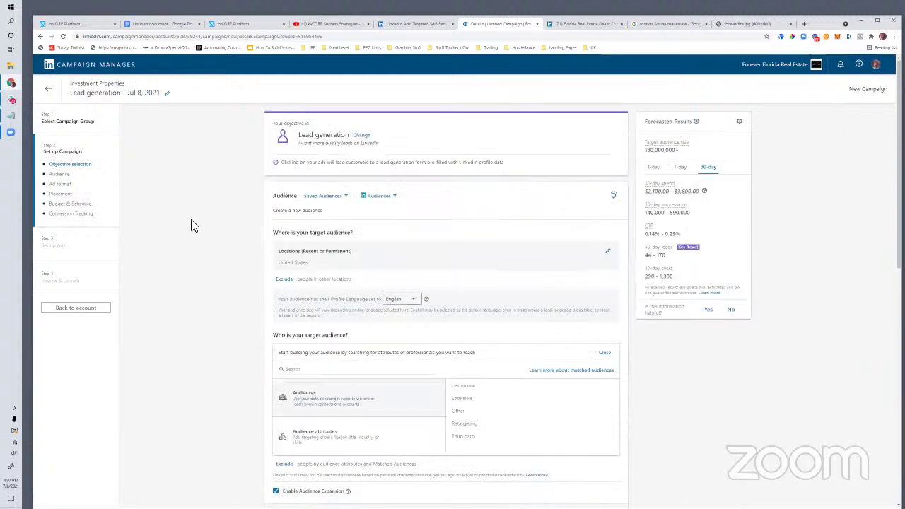
pyautogui.scroll(-2, 343, 244)
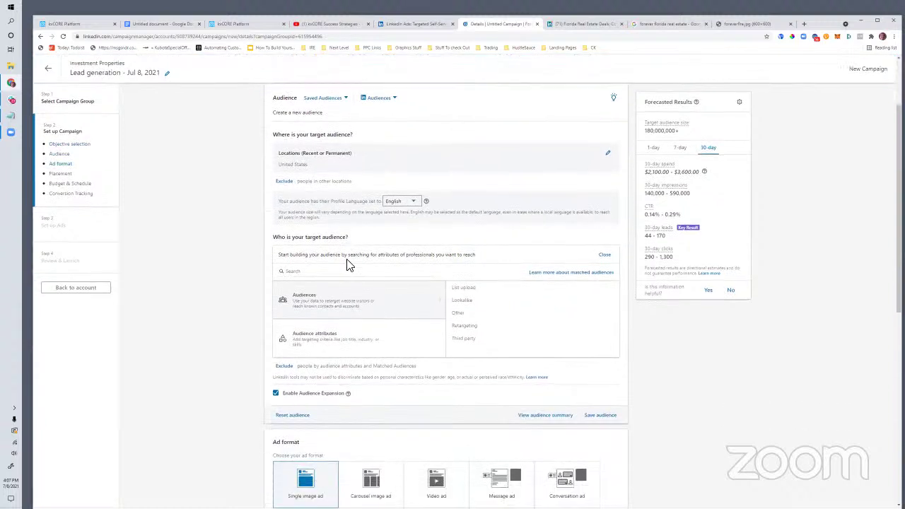
pyautogui.scroll(-1, 353, 350)
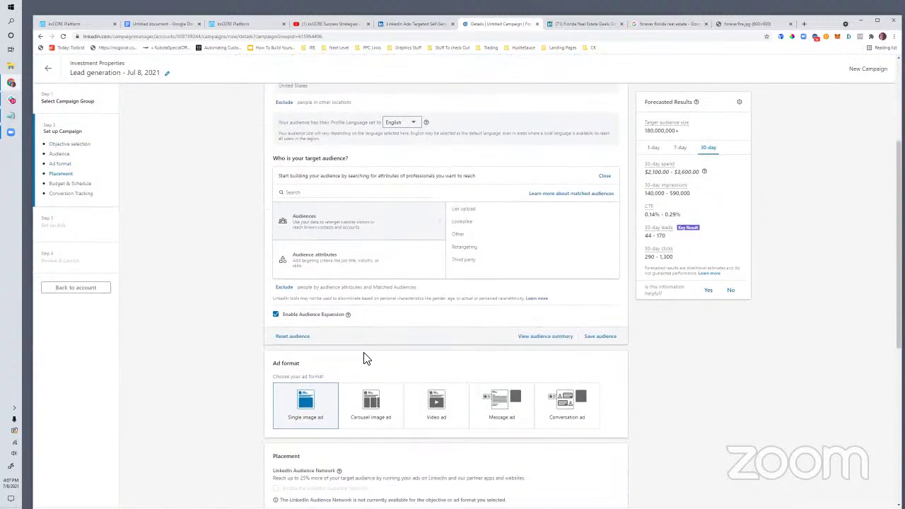
pyautogui.scroll(1, 332, 354)
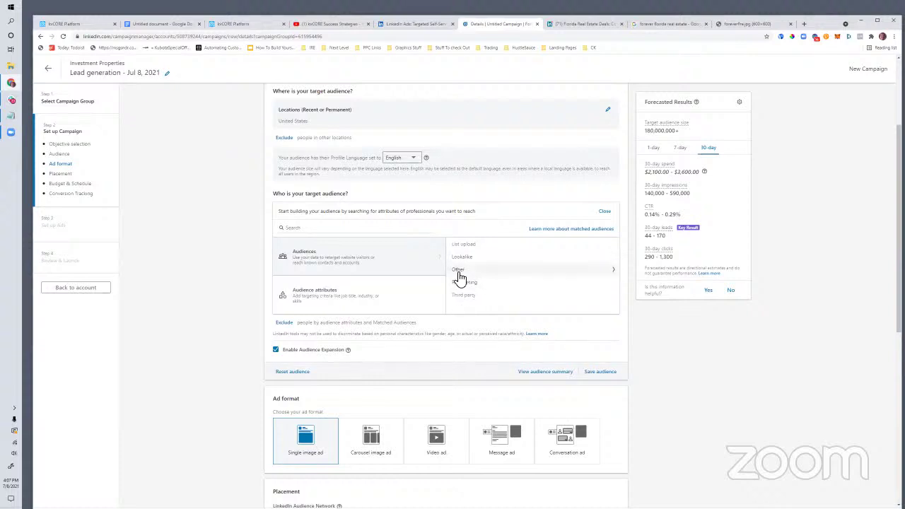
# Step: Show the audience attribute categories in the Audience section
pyautogui.click(304, 297)
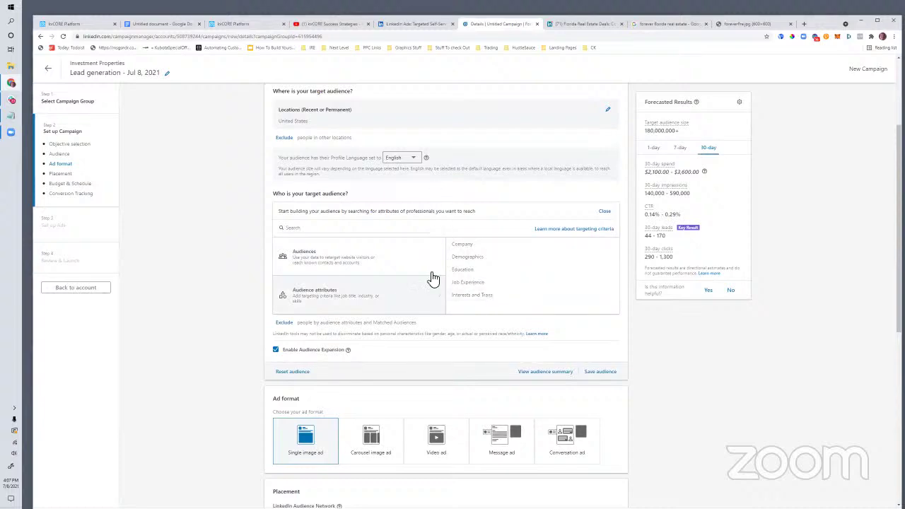
pyautogui.scroll(-5, 474, 430)
pyautogui.scroll(3, 461, 424)
pyautogui.scroll(5, 317, 236)
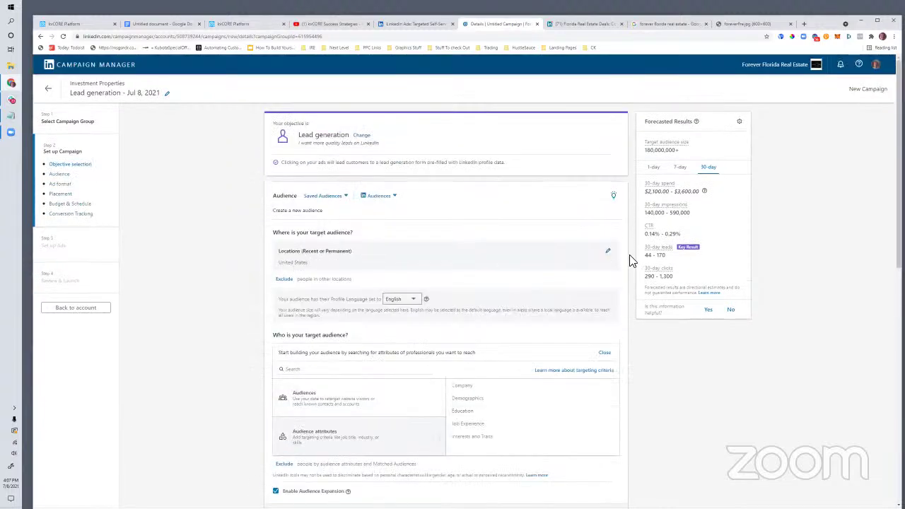
# Step: Replace the United States location with Pinellas County, Florida
pyautogui.click(607, 252)
pyautogui.click(314, 280)
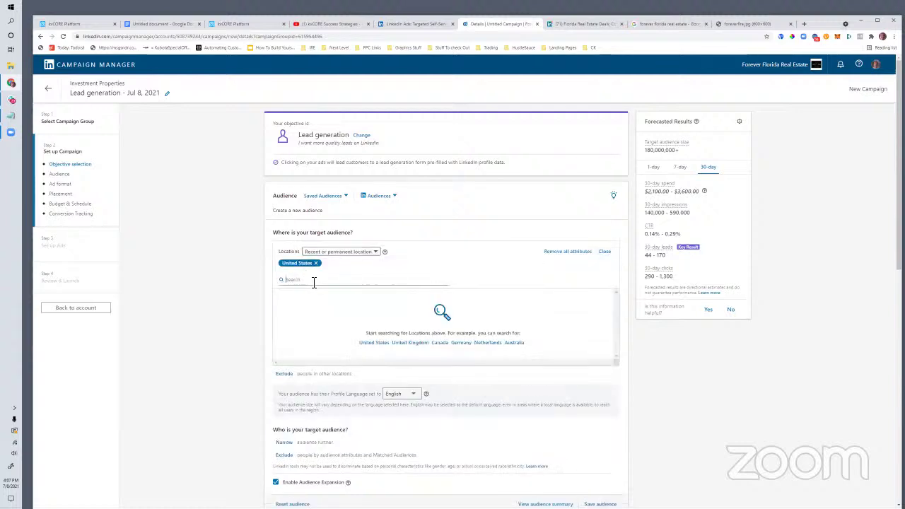
pyautogui.write('pinellas')
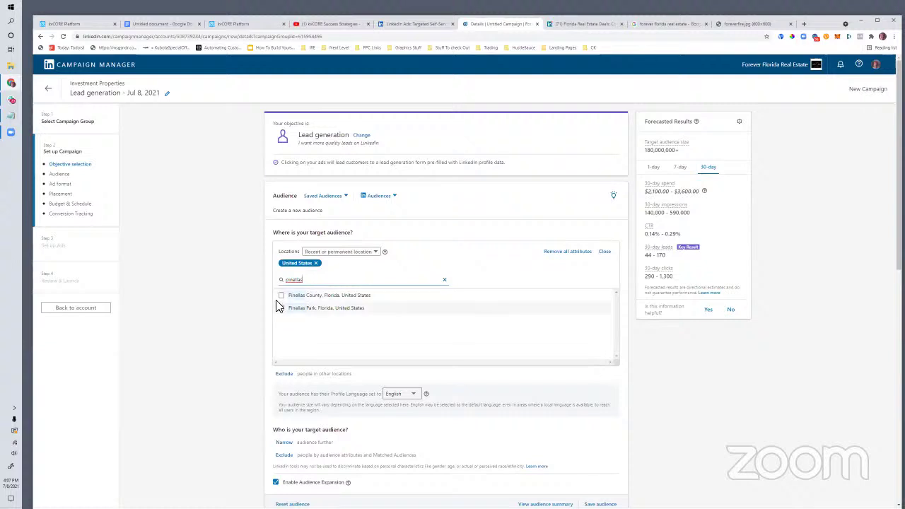
pyautogui.click(281, 296)
pyautogui.click(281, 295)
pyautogui.click(281, 295)
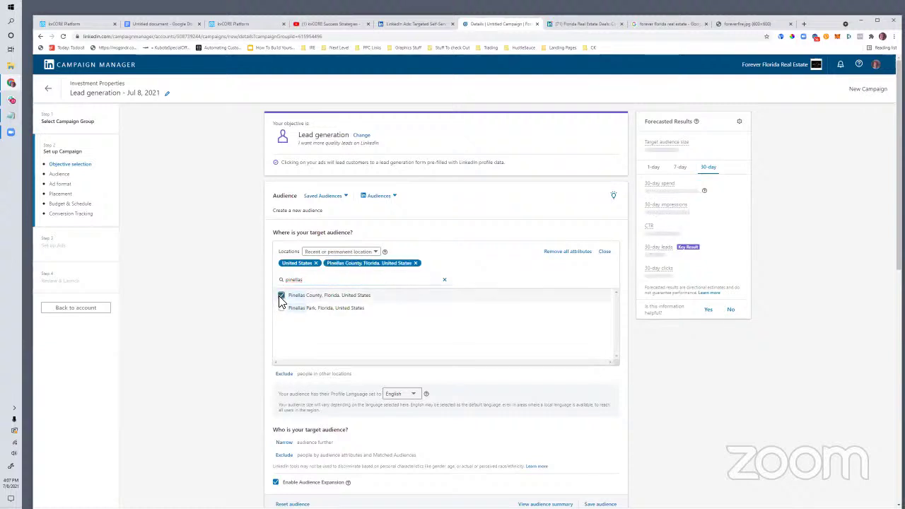
pyautogui.click(316, 263)
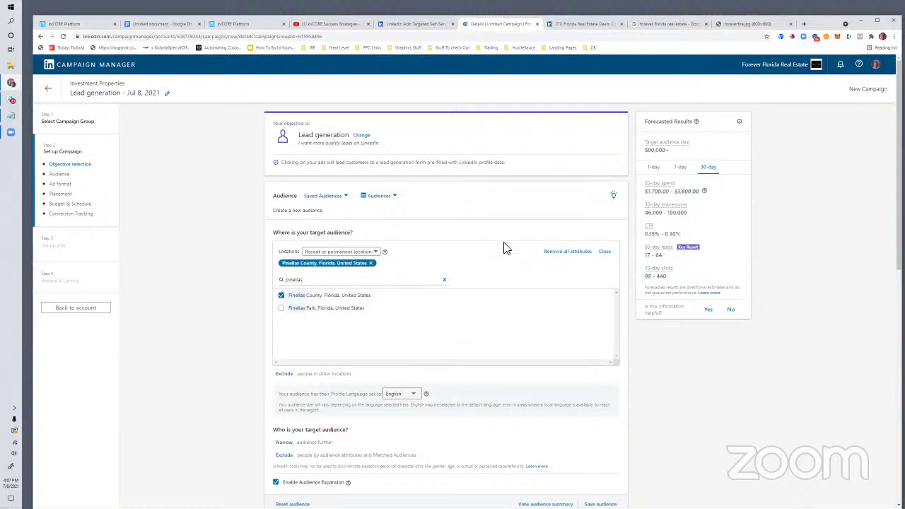
# Step: Uncheck Enable Audience Expansion and begin narrowing the audience further
pyautogui.scroll(-5, 482, 280)
pyautogui.click(276, 271)
pyautogui.scroll(3, 438, 282)
pyautogui.scroll(1, 293, 314)
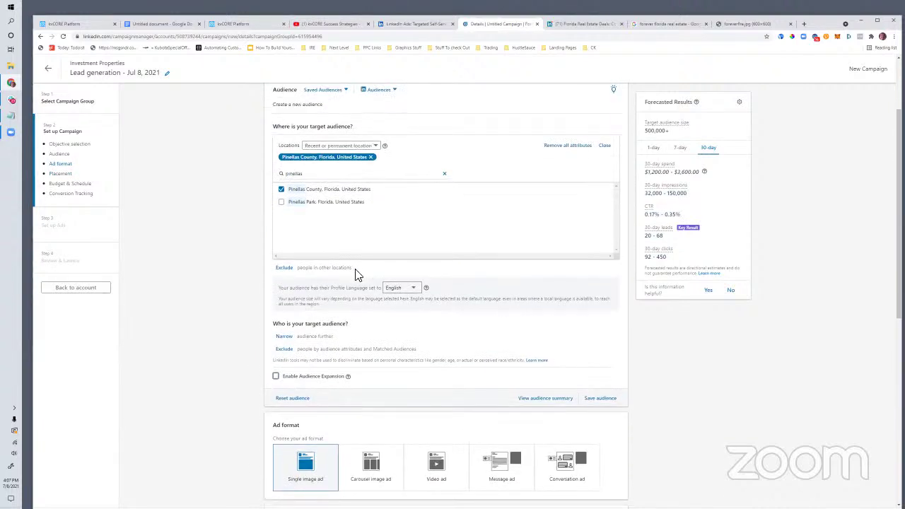
pyautogui.scroll(3, 357, 274)
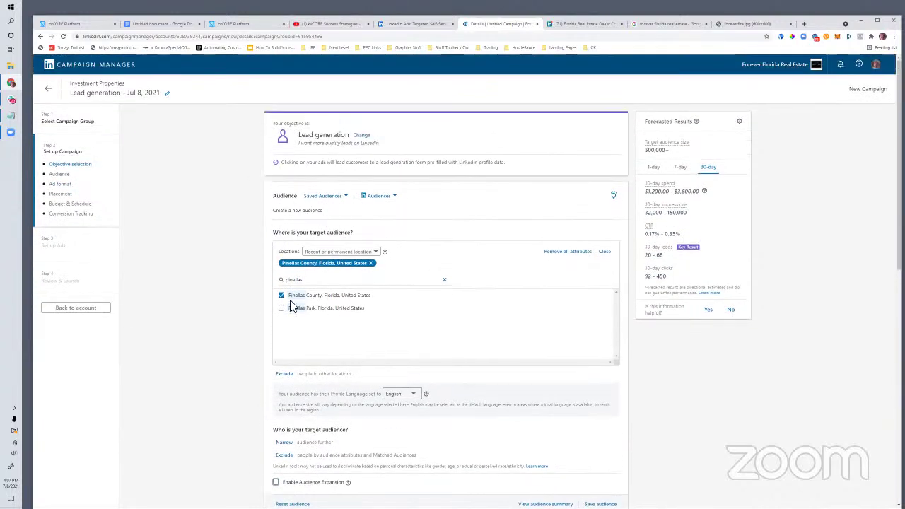
pyautogui.scroll(-3, 330, 335)
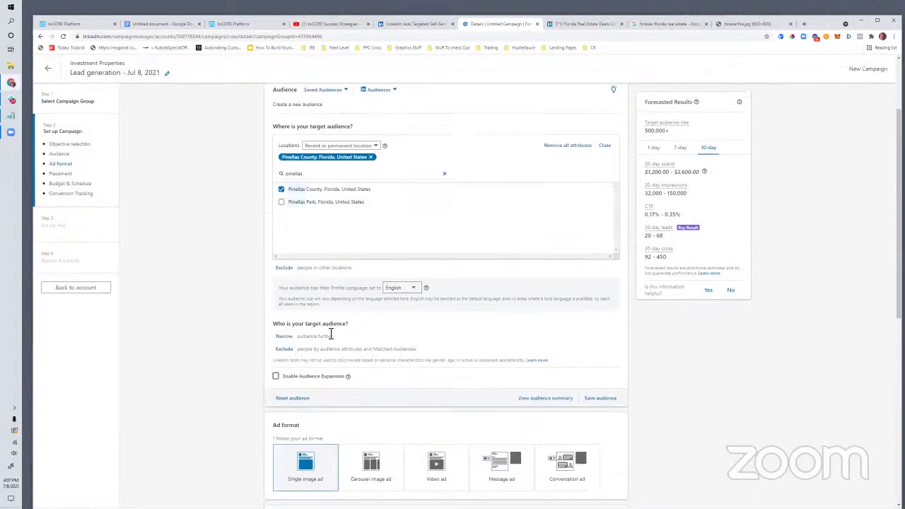
pyautogui.click(286, 338)
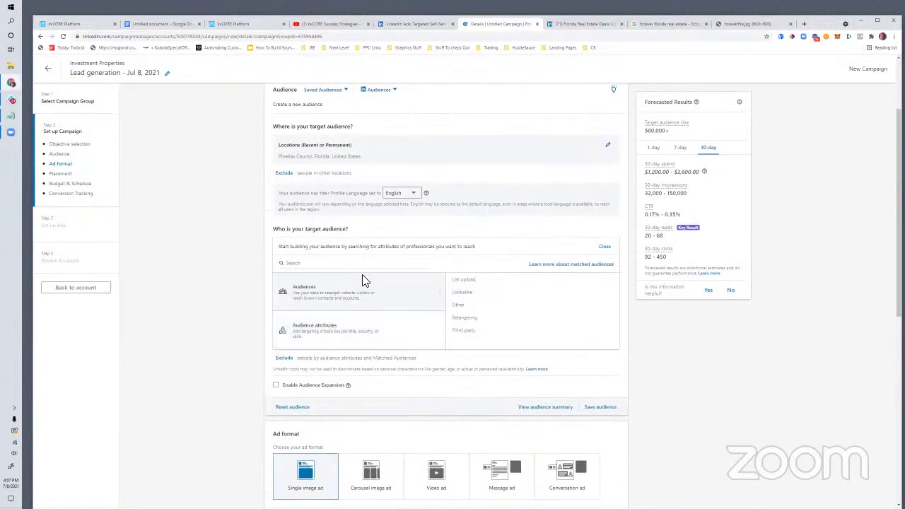
# Step: Browse the Company and Demographics attributes and bring up the Member Age options
pyautogui.click(322, 333)
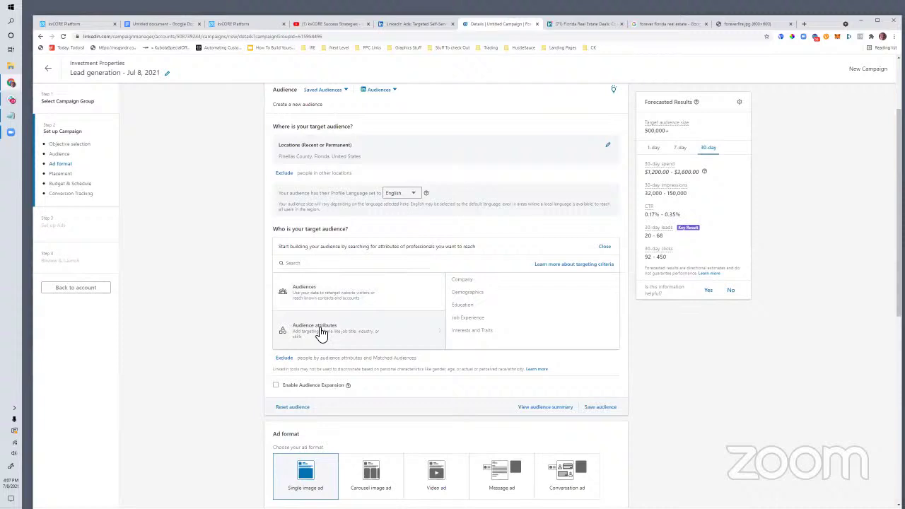
pyautogui.click(468, 283)
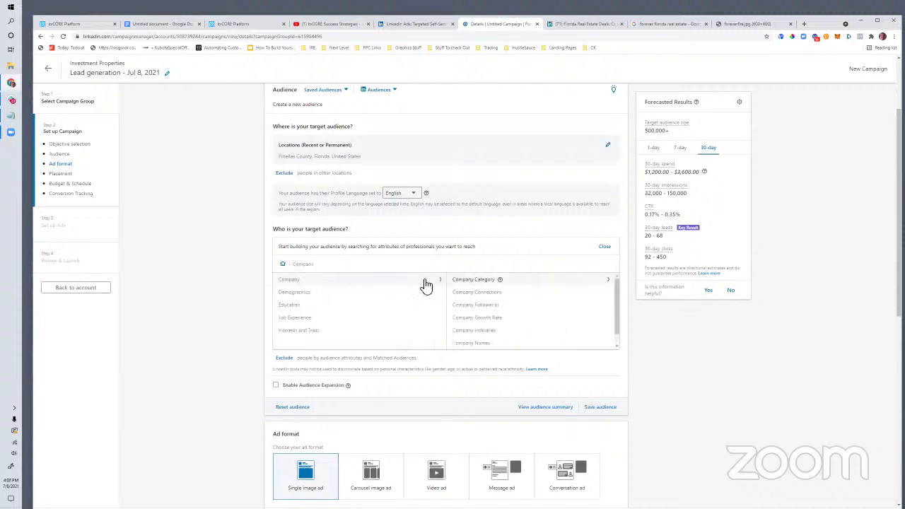
pyautogui.scroll(-2, 478, 335)
pyautogui.click(294, 293)
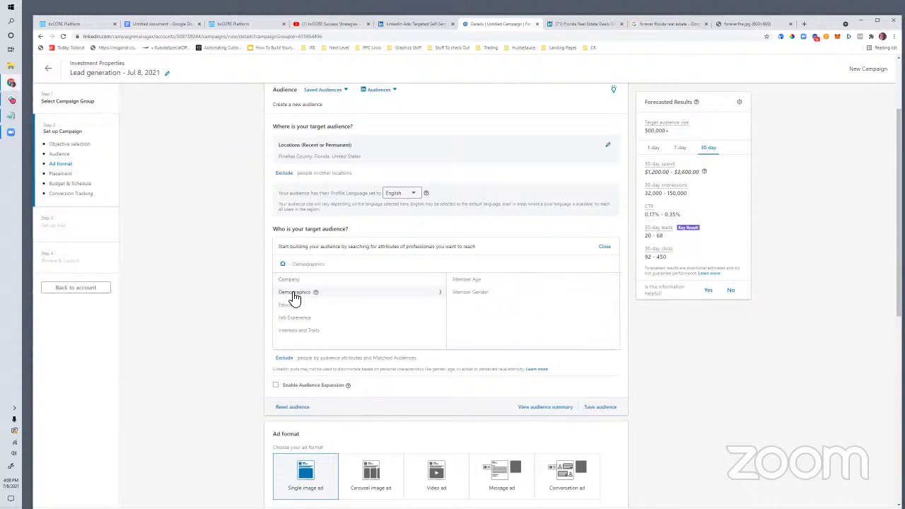
pyautogui.click(294, 283)
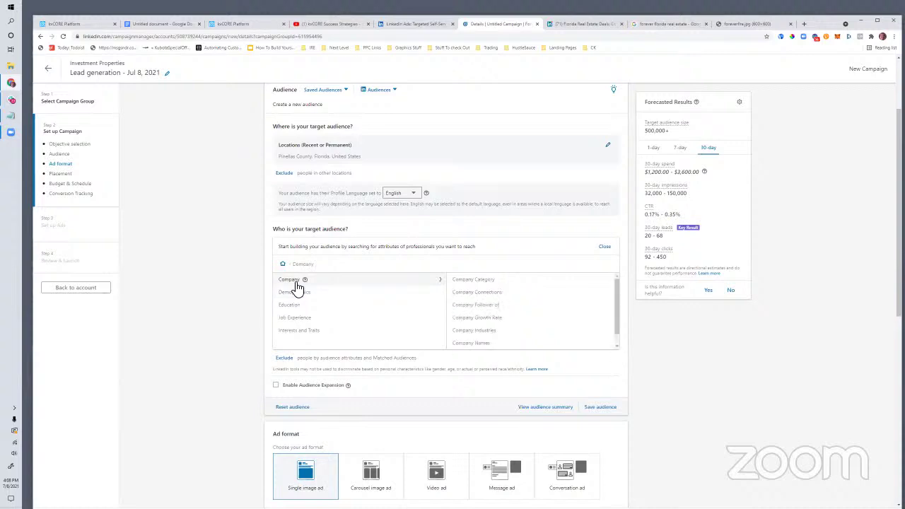
pyautogui.click(300, 295)
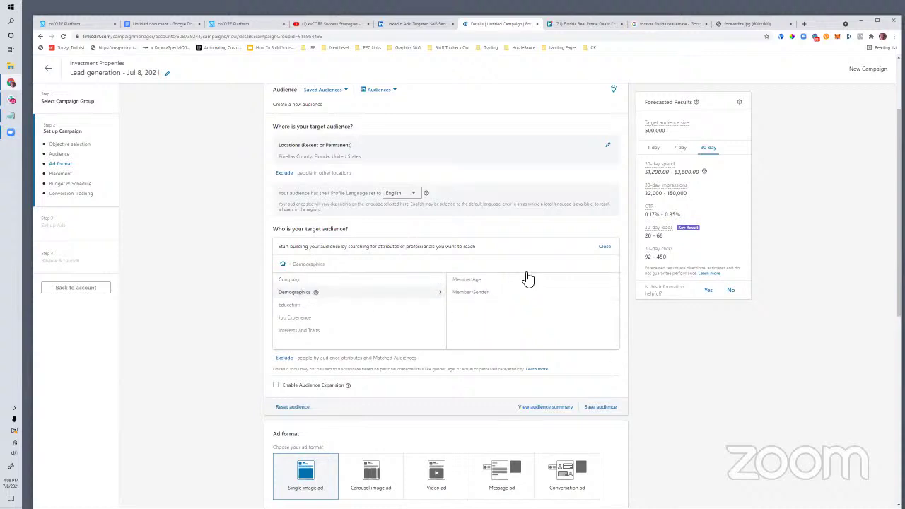
pyautogui.click(461, 281)
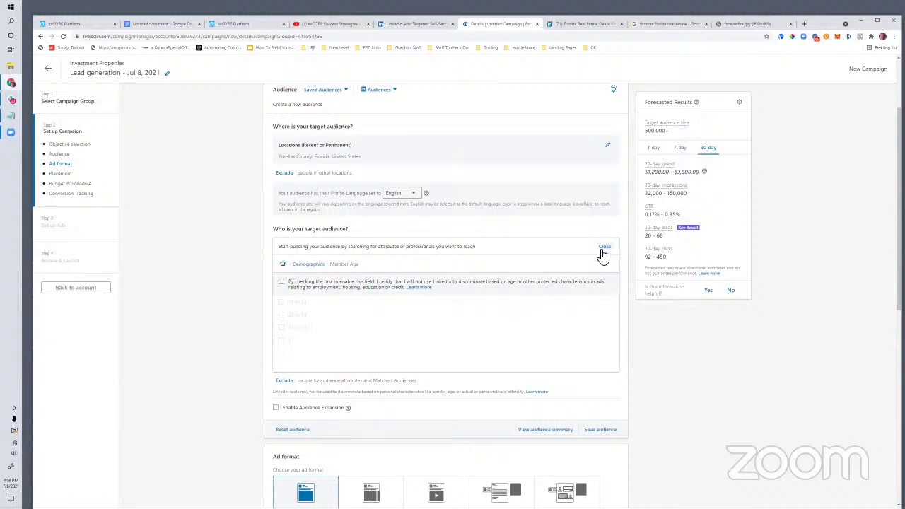
# Step: Reopen Demographics > Member Age from the audience attribute picker
pyautogui.click(603, 248)
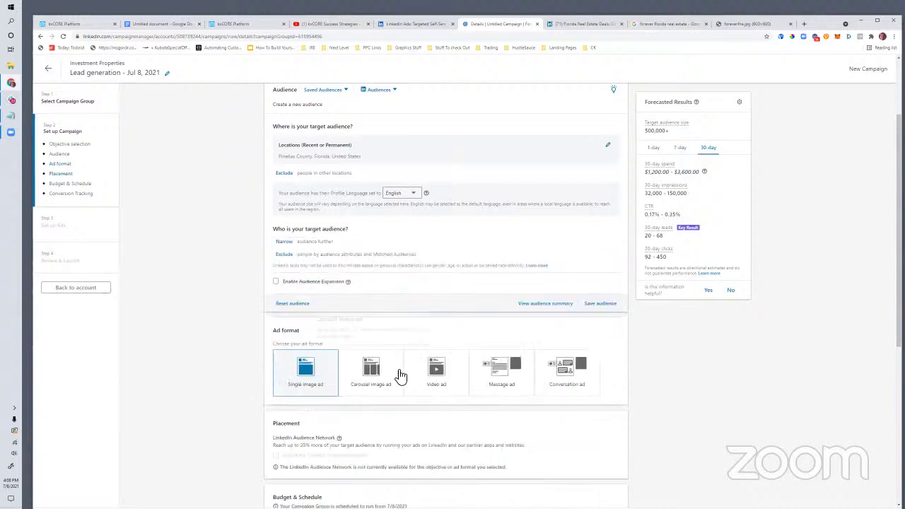
pyautogui.click(283, 243)
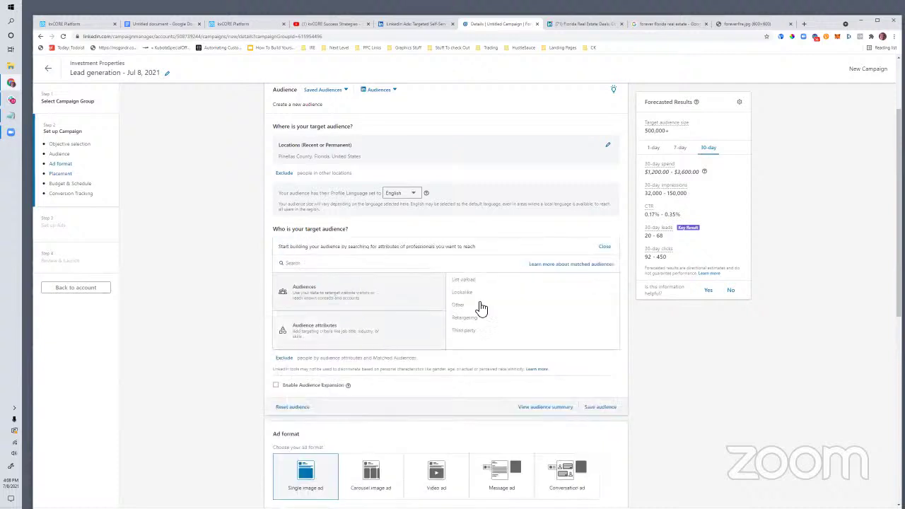
pyautogui.click(337, 343)
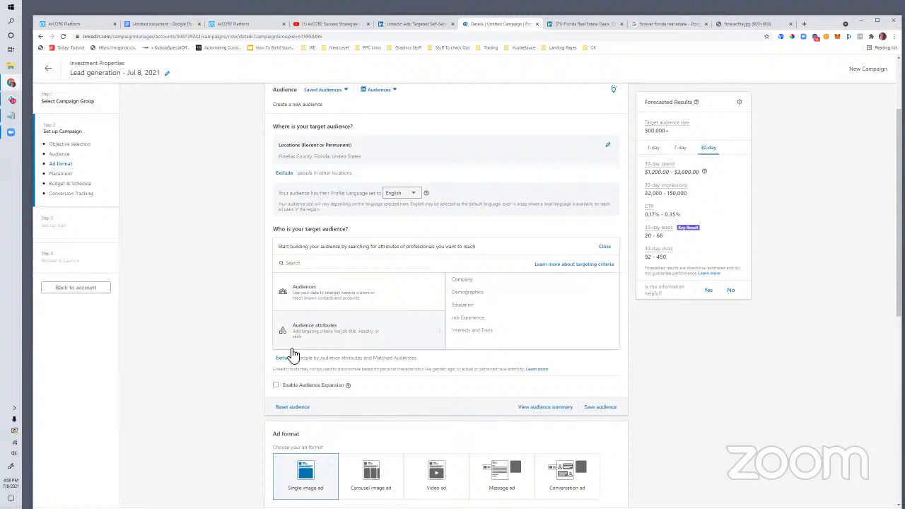
pyautogui.click(470, 294)
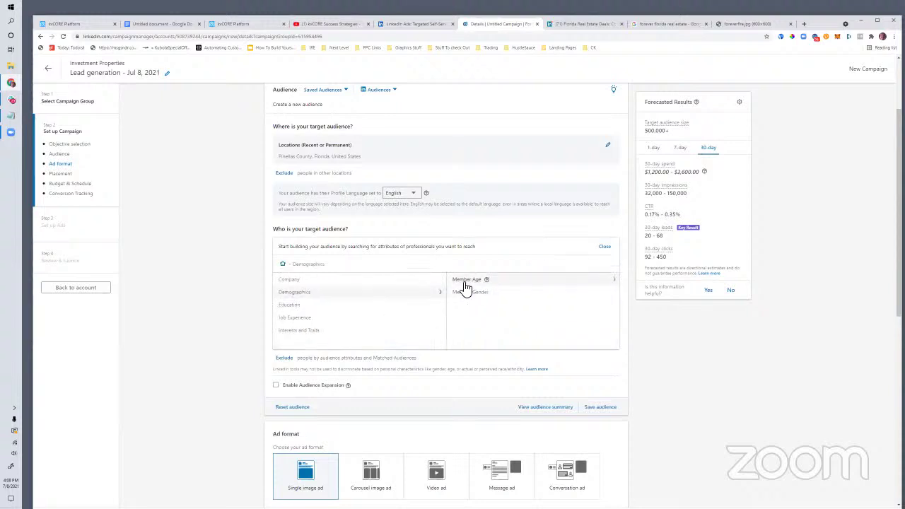
pyautogui.click(463, 285)
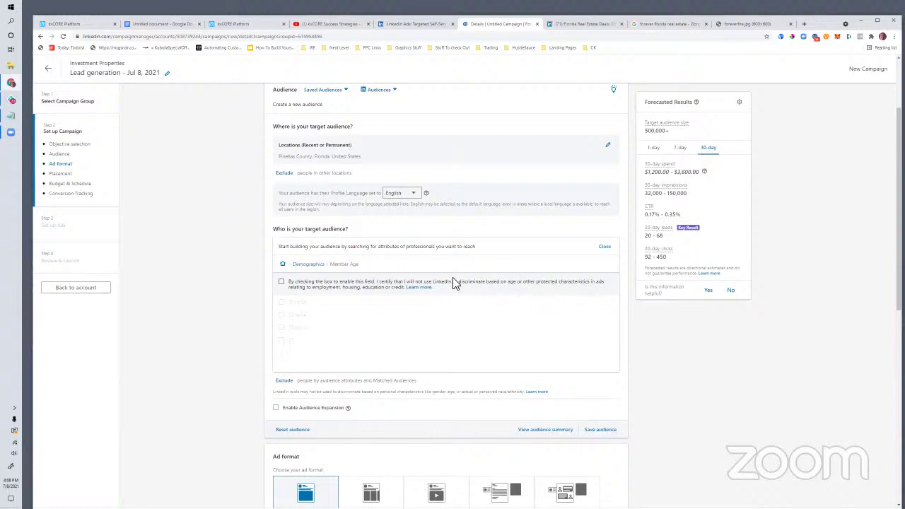
# Step: Certify non-discriminatory use and include ages 25 to 34, 35 to 54 and 55+
pyautogui.moveTo(444, 293); pyautogui.dragTo(296, 281)
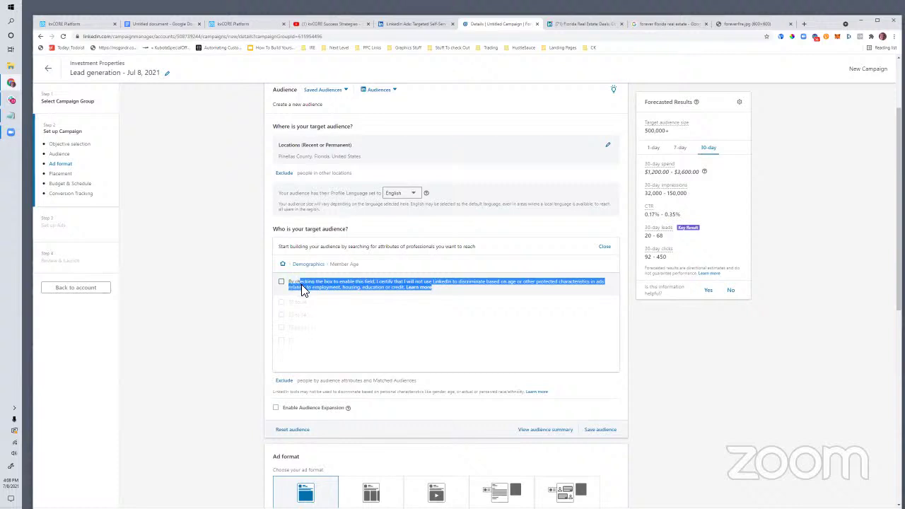
pyautogui.click(279, 282)
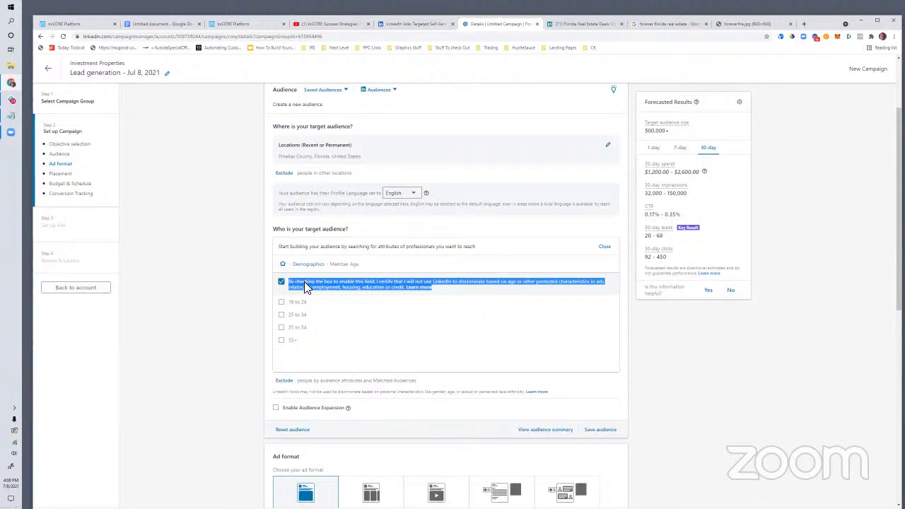
pyautogui.click(280, 315)
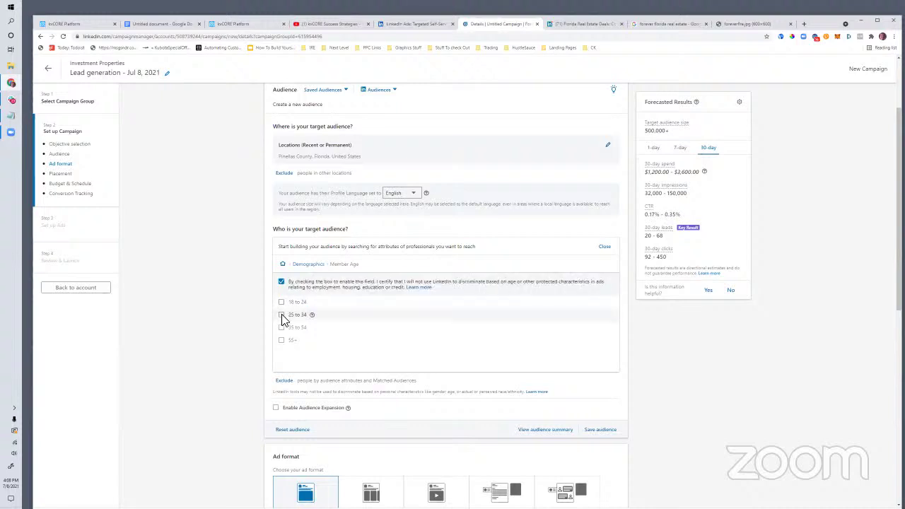
pyautogui.click(281, 364)
pyautogui.click(282, 376)
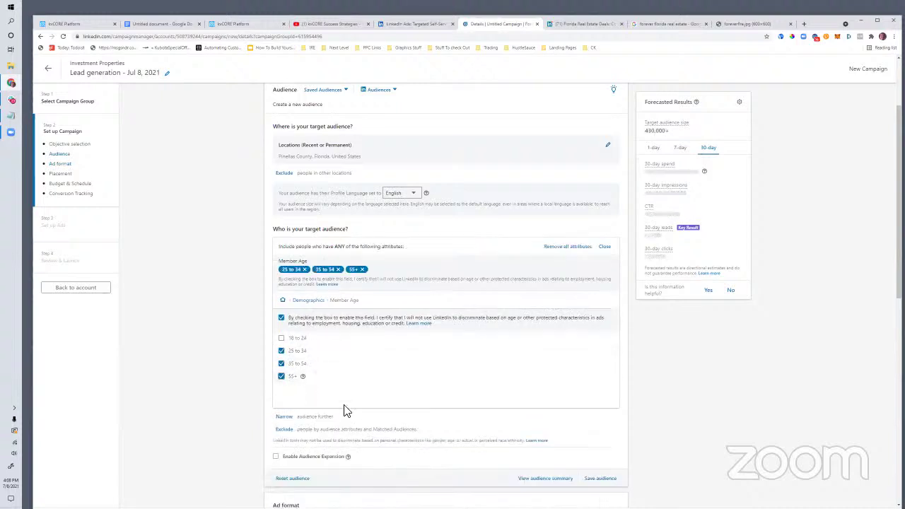
pyautogui.click(287, 418)
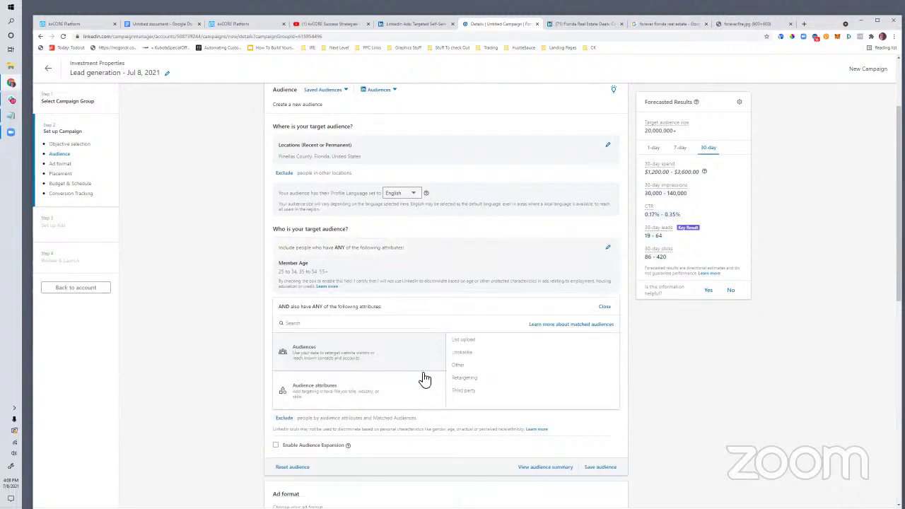
# Step: Add an Education > Degrees requirement for Bachelor's degree, raising the forecast to 100,000+
pyautogui.moveTo(403, 403)
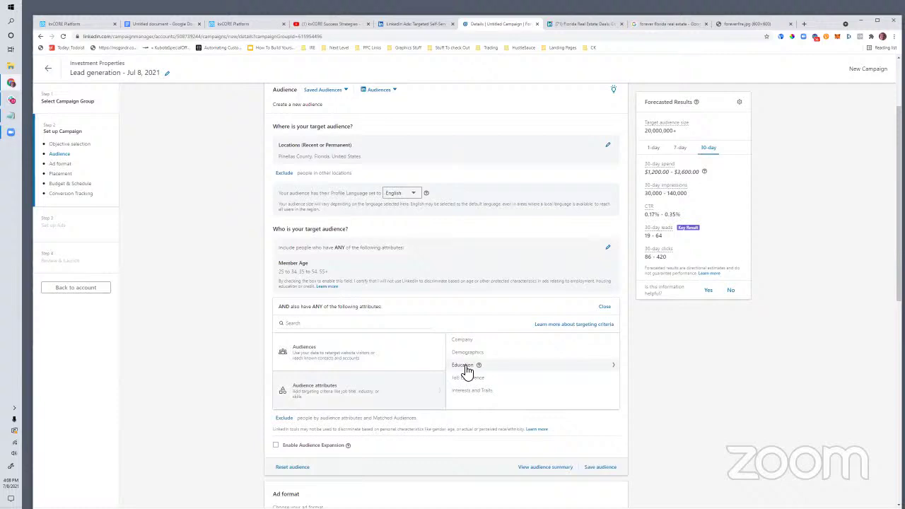
pyautogui.click(464, 366)
pyautogui.click(463, 341)
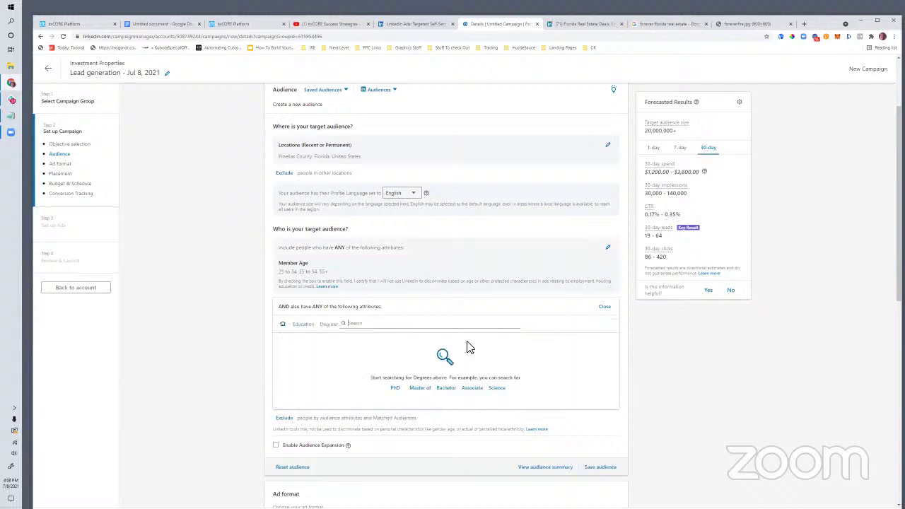
pyautogui.click(447, 388)
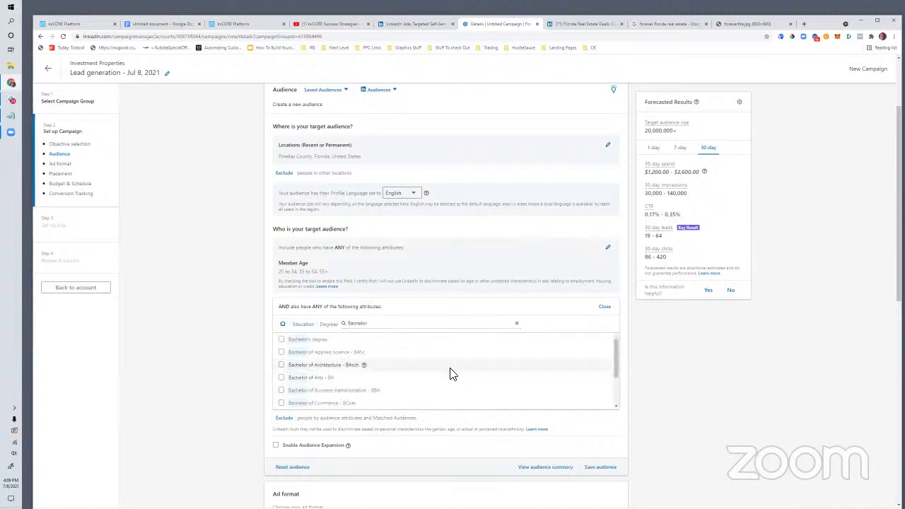
pyautogui.scroll(-3, 454, 402)
pyautogui.scroll(3, 768, 462)
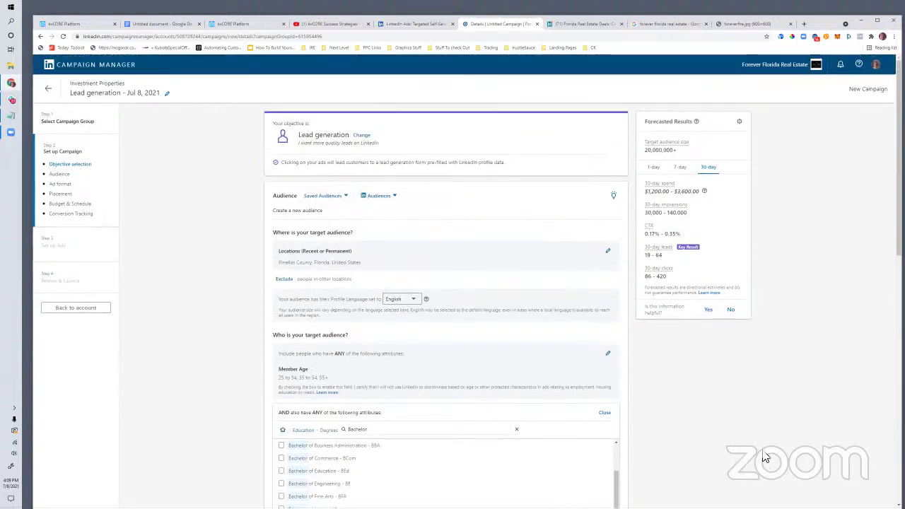
pyautogui.scroll(-3, 689, 419)
pyautogui.scroll(5, 418, 347)
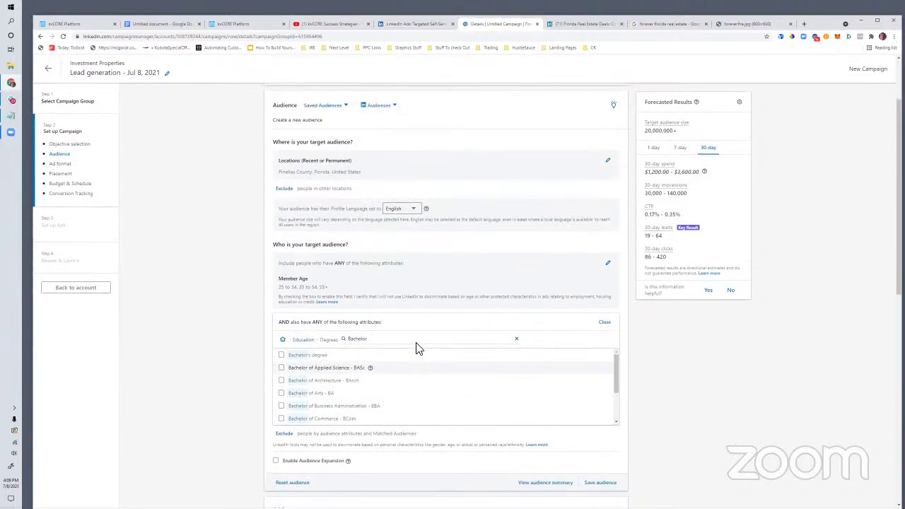
pyautogui.click(282, 375)
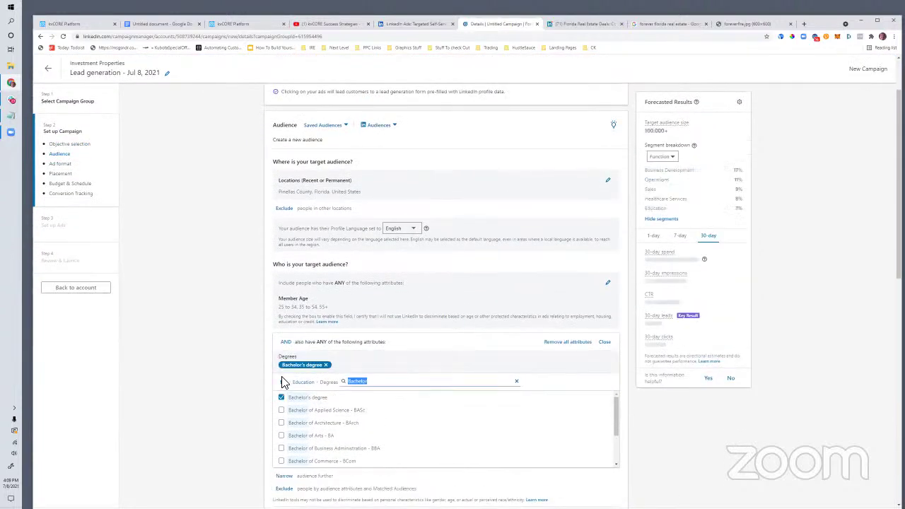
pyautogui.click(345, 368)
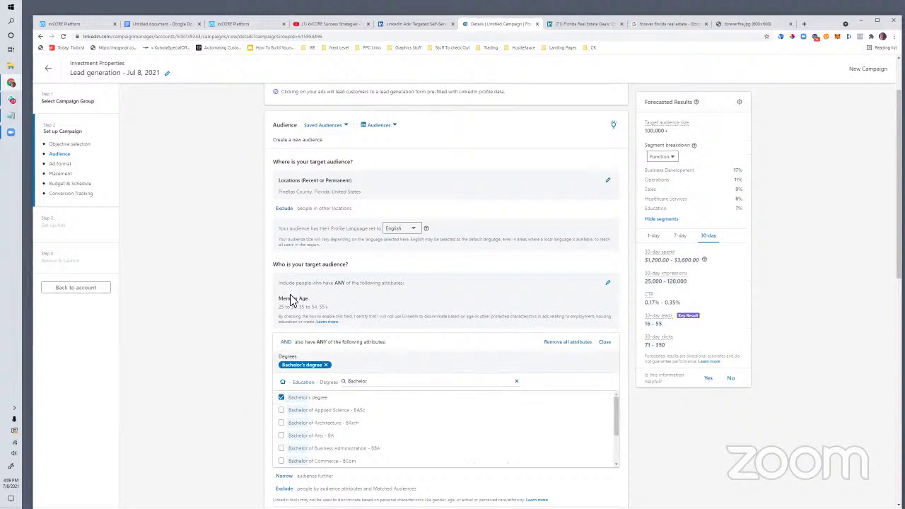
pyautogui.scroll(-3, 475, 334)
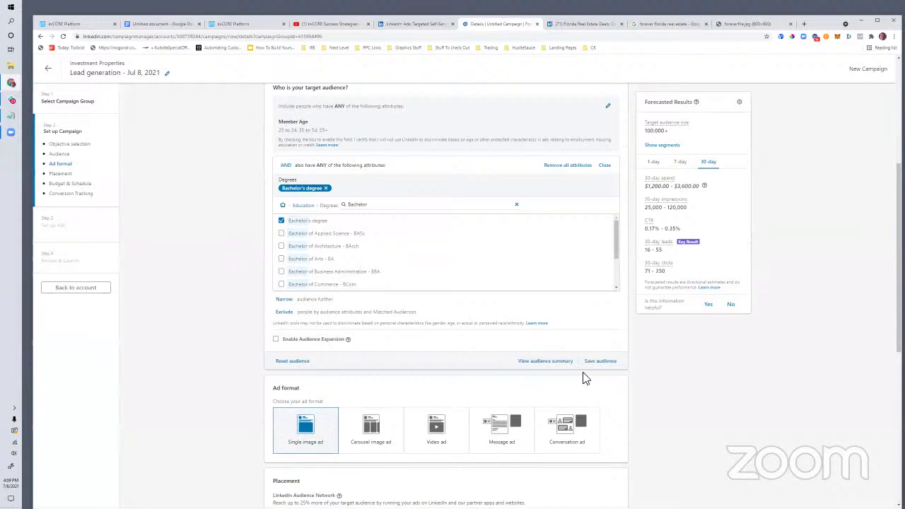
pyautogui.click(283, 300)
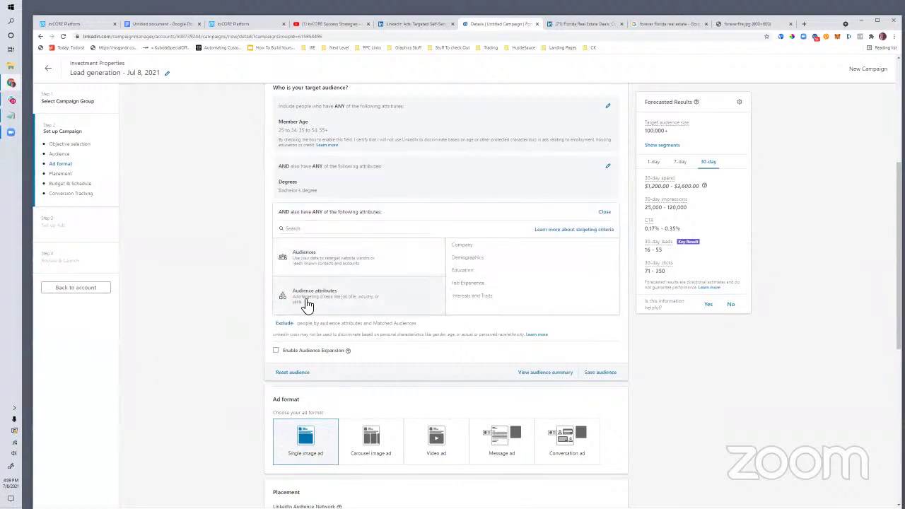
# Step: Target Job Titles: Executive, Chief Executive Officer, Sales Executive, Executive Director, Marketing Executive, Senior Executive
pyautogui.click(472, 284)
pyautogui.click(464, 273)
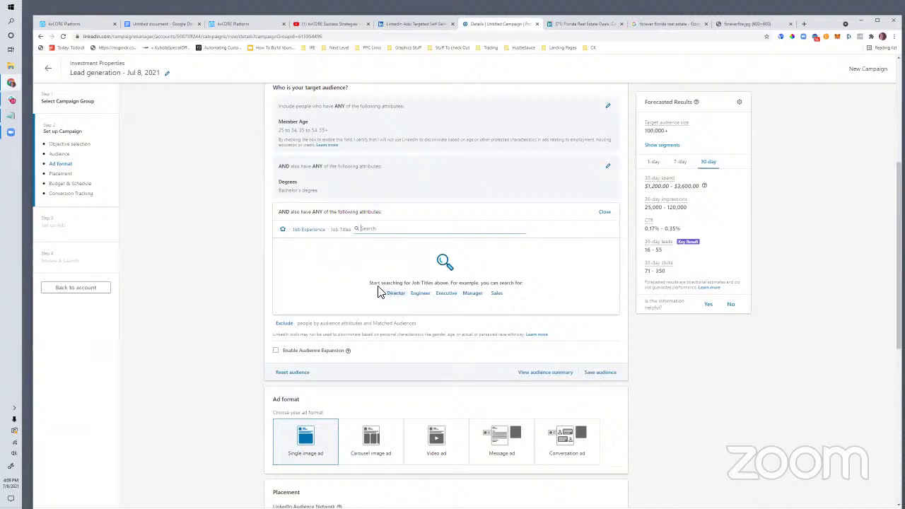
pyautogui.click(448, 294)
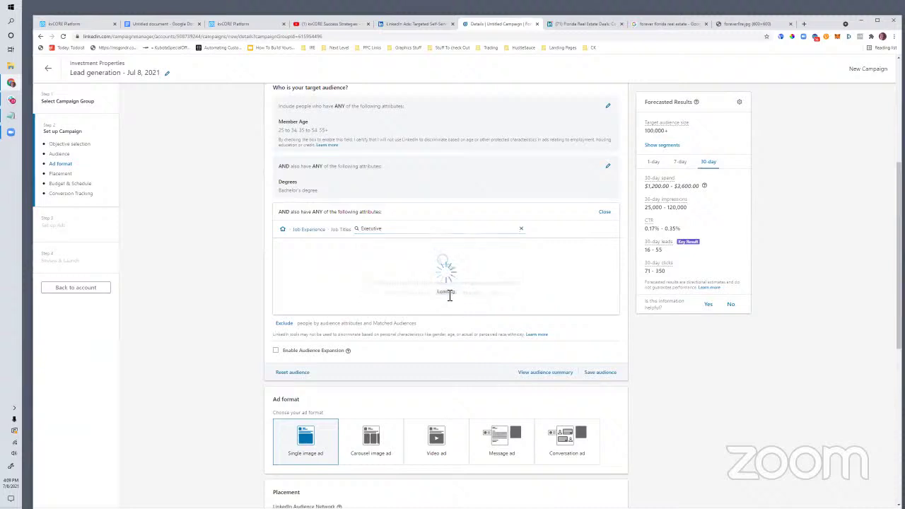
pyautogui.click(281, 258)
pyautogui.click(281, 296)
pyautogui.click(281, 299)
pyautogui.click(282, 312)
pyautogui.click(281, 324)
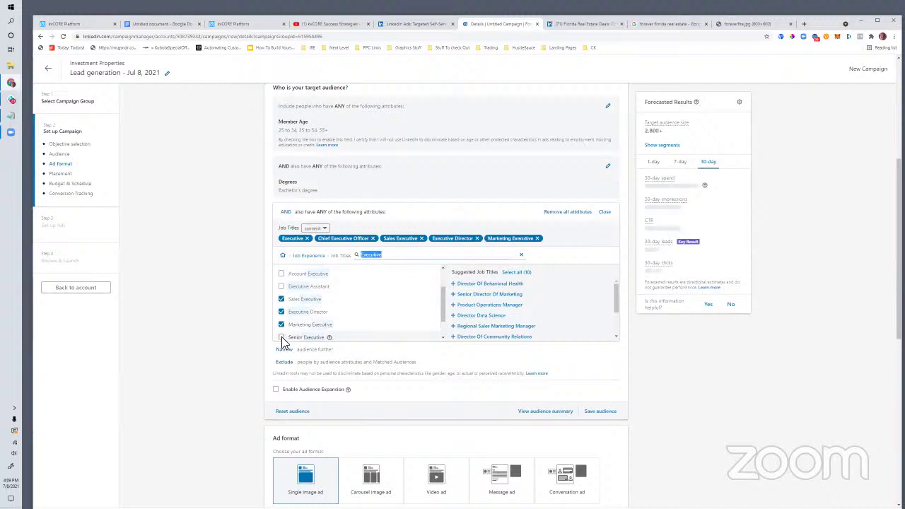
pyautogui.click(281, 337)
# Step: Also include Human Resources Executive, Senior Account Executive, Executive Assistant and Account Executive titles
pyautogui.scroll(-1, 315, 318)
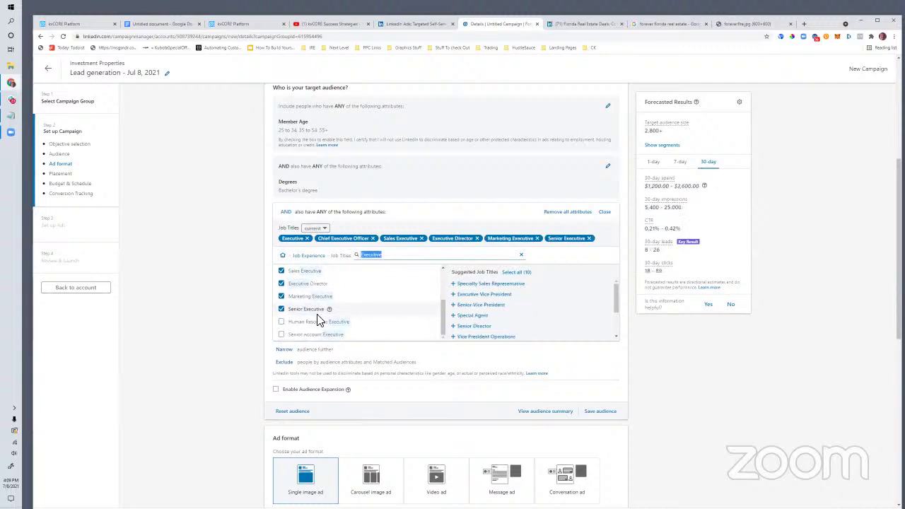
pyautogui.click(281, 322)
pyautogui.click(282, 342)
pyautogui.scroll(1, 299, 318)
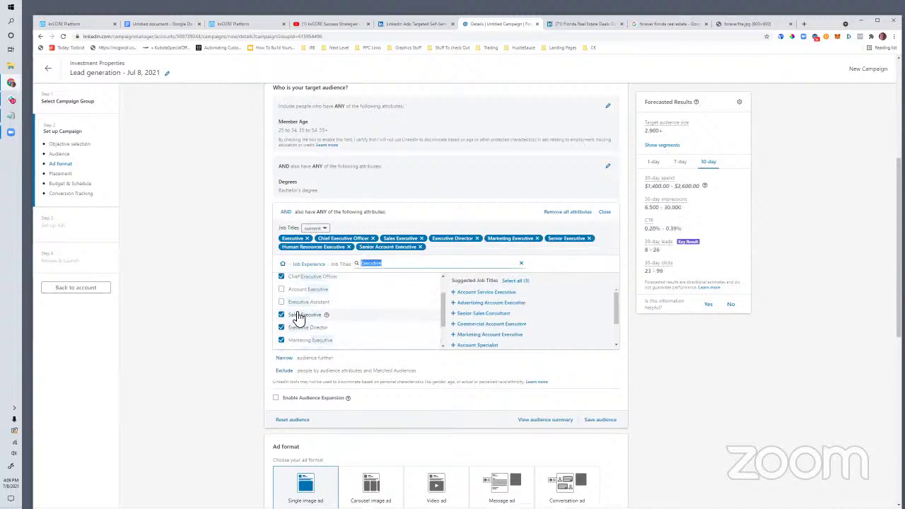
pyautogui.click(282, 301)
pyautogui.click(281, 289)
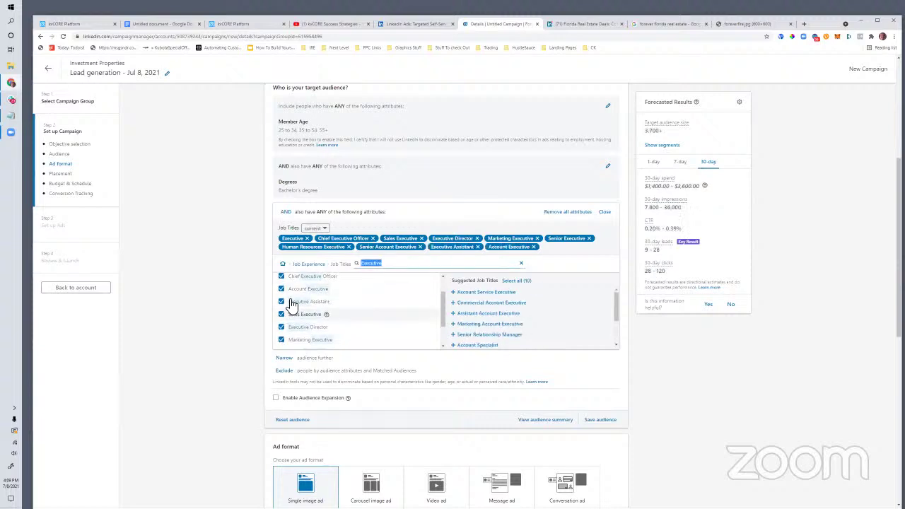
# Step: Review the 3,700+ audience and 30-day spend and leads forecast, leaving title timing unchanged
pyautogui.scroll(-2, 293, 305)
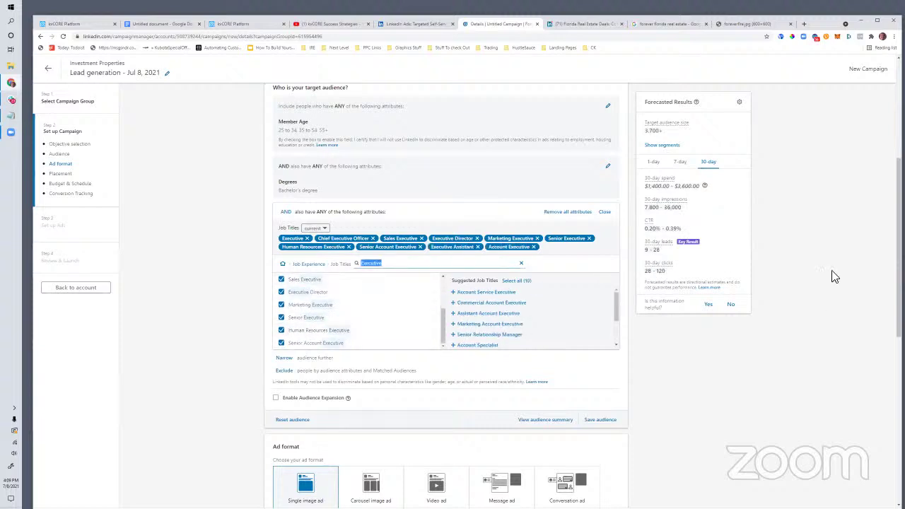
pyautogui.moveTo(665, 131); pyautogui.dragTo(643, 131)
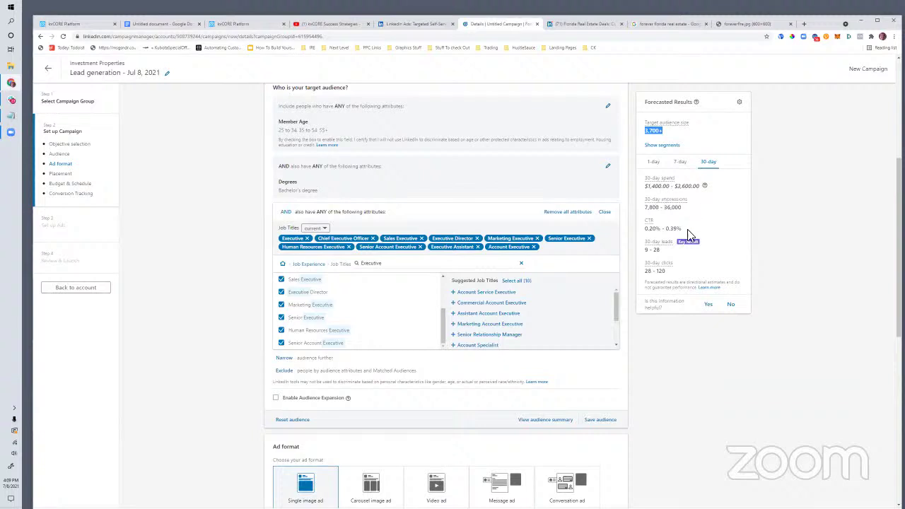
pyautogui.moveTo(677, 271); pyautogui.dragTo(704, 277)
pyautogui.moveTo(659, 252); pyautogui.dragTo(649, 252)
pyautogui.moveTo(705, 186); pyautogui.dragTo(645, 190)
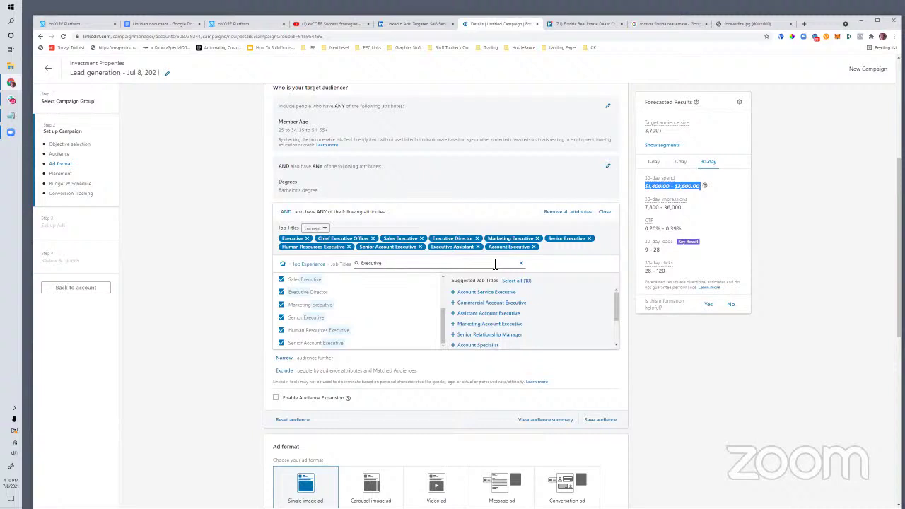
pyautogui.click(316, 228)
pyautogui.click(268, 246)
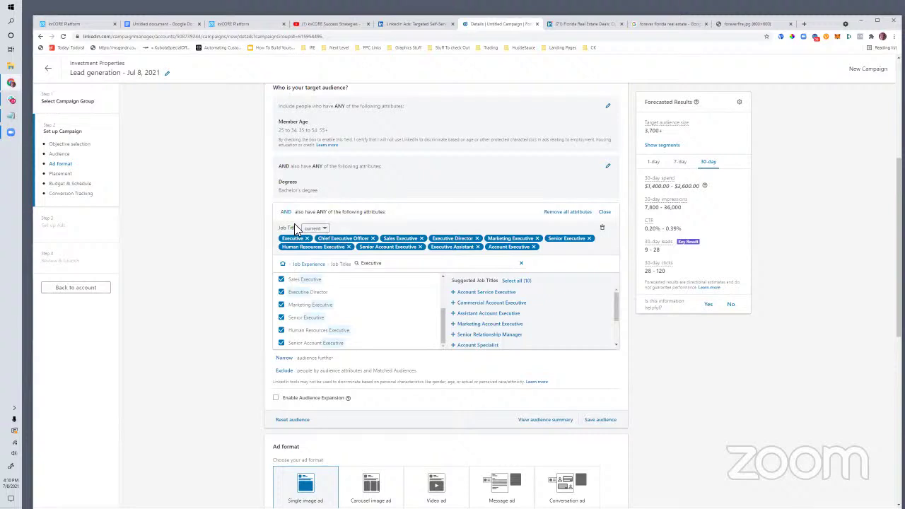
# Step: Set the campaign's daily budget to $20.00
pyautogui.scroll(-1, 445, 301)
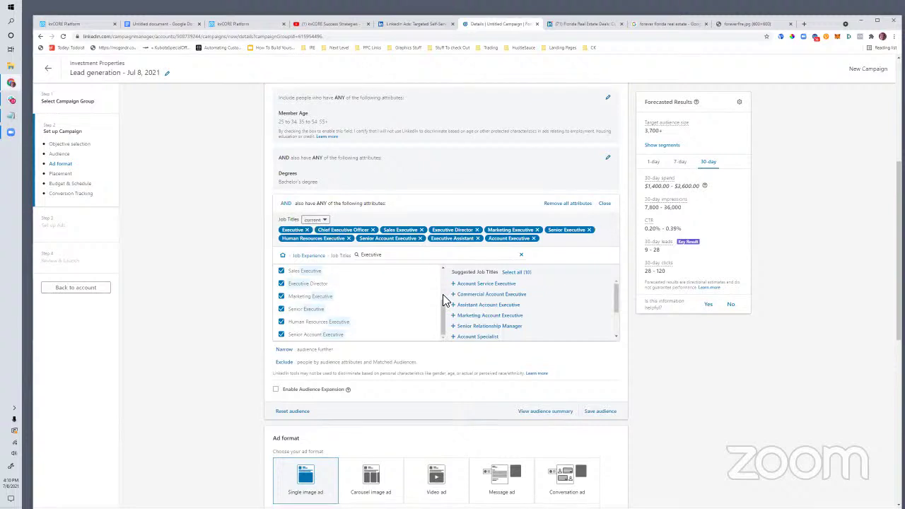
pyautogui.scroll(-2, 445, 300)
pyautogui.scroll(2, 420, 328)
pyautogui.scroll(-1, 374, 333)
pyautogui.scroll(-3, 374, 333)
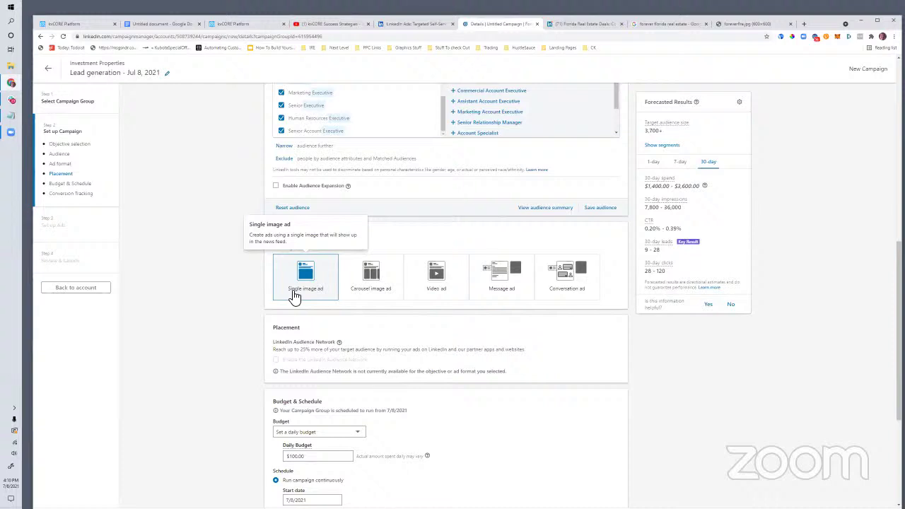
pyautogui.scroll(-1, 295, 297)
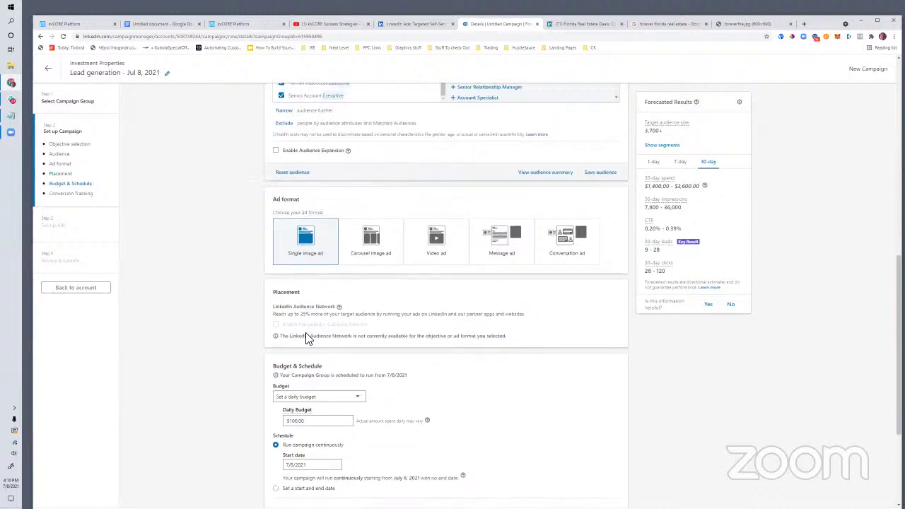
pyautogui.scroll(-1, 325, 332)
pyautogui.scroll(-1, 351, 342)
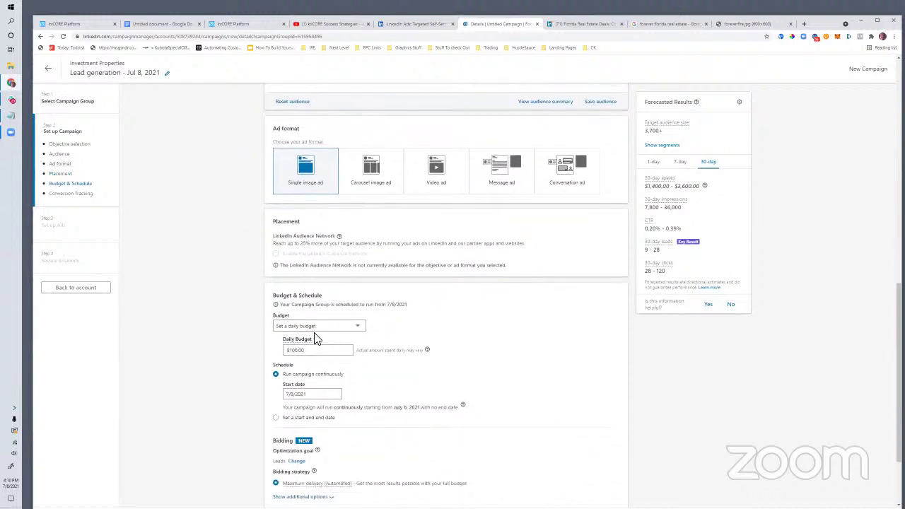
pyautogui.doubleClick(314, 361)
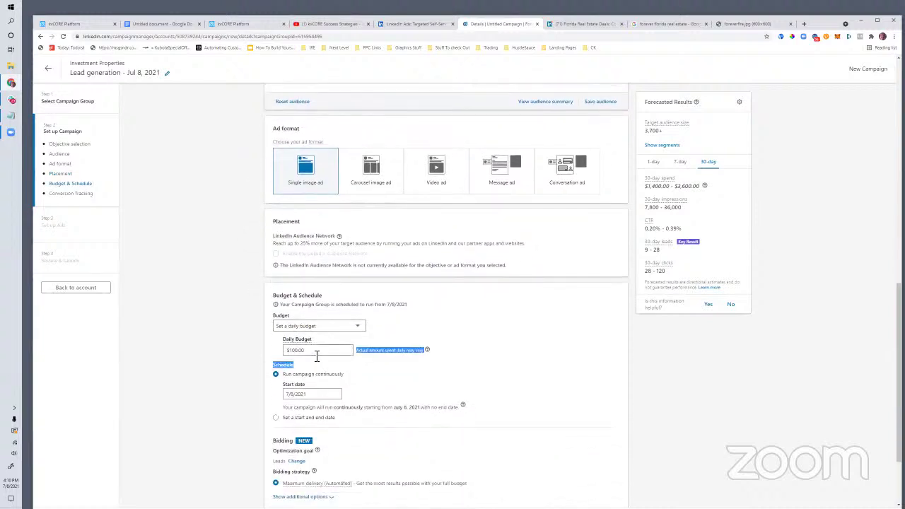
pyautogui.click(310, 353)
pyautogui.write('20')
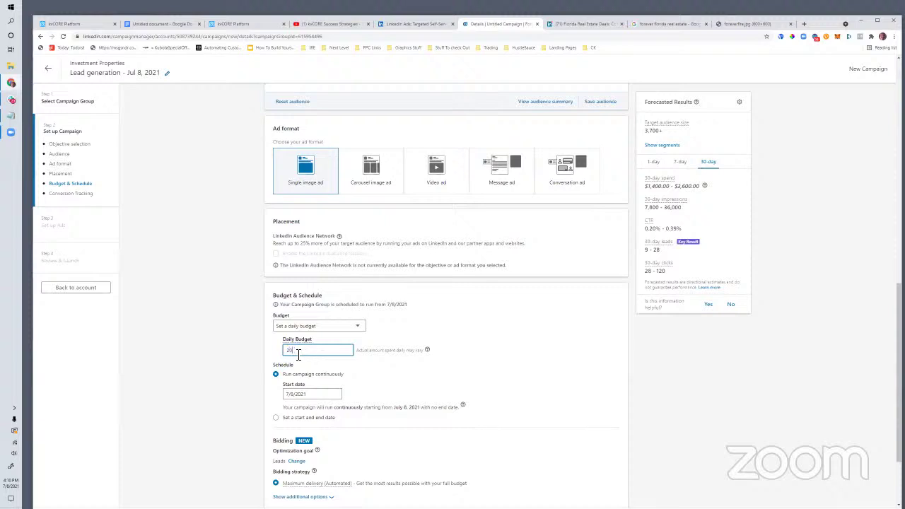
pyautogui.click(389, 384)
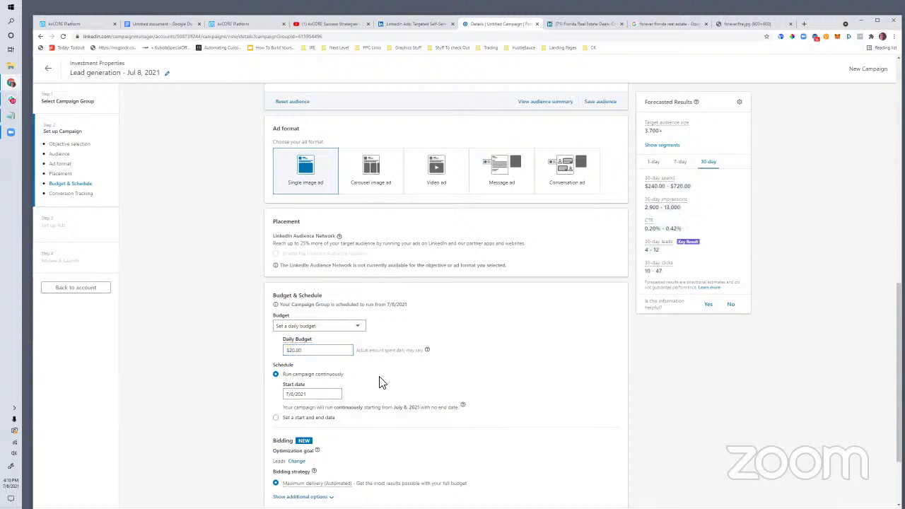
# Step: Save the campaign settings and continue to the Set up Ads step
pyautogui.scroll(-1, 370, 380)
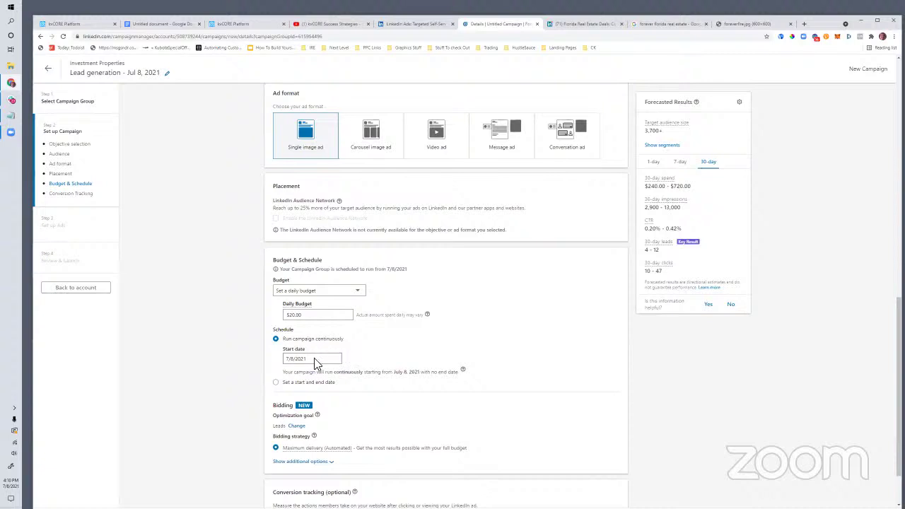
pyautogui.scroll(-2, 353, 349)
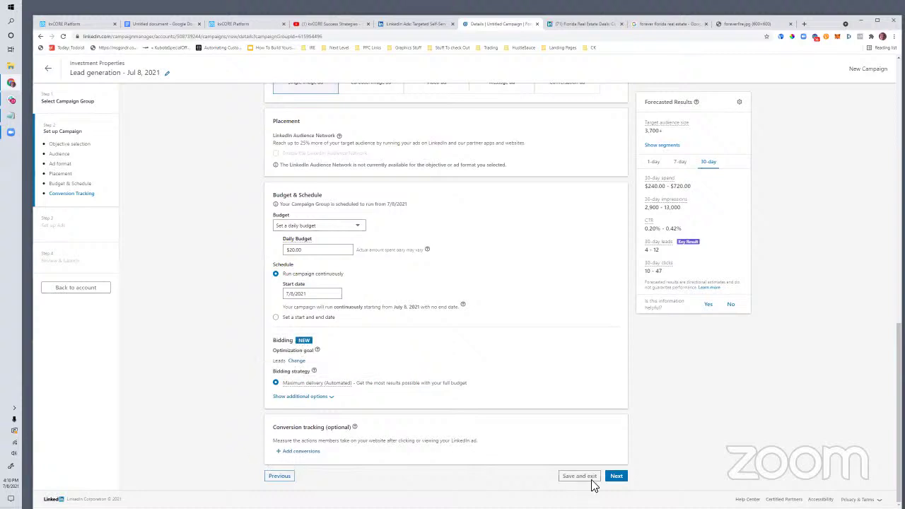
pyautogui.click(616, 476)
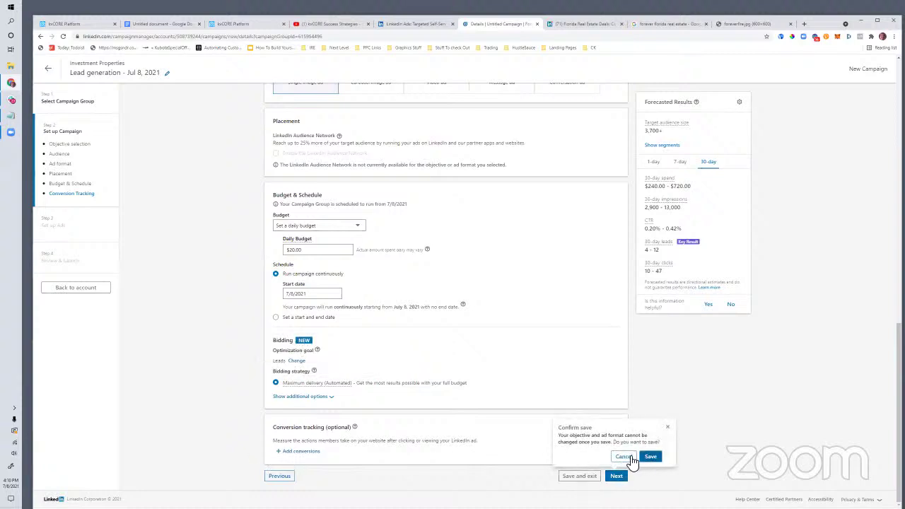
pyautogui.click(650, 457)
pyautogui.click(650, 457)
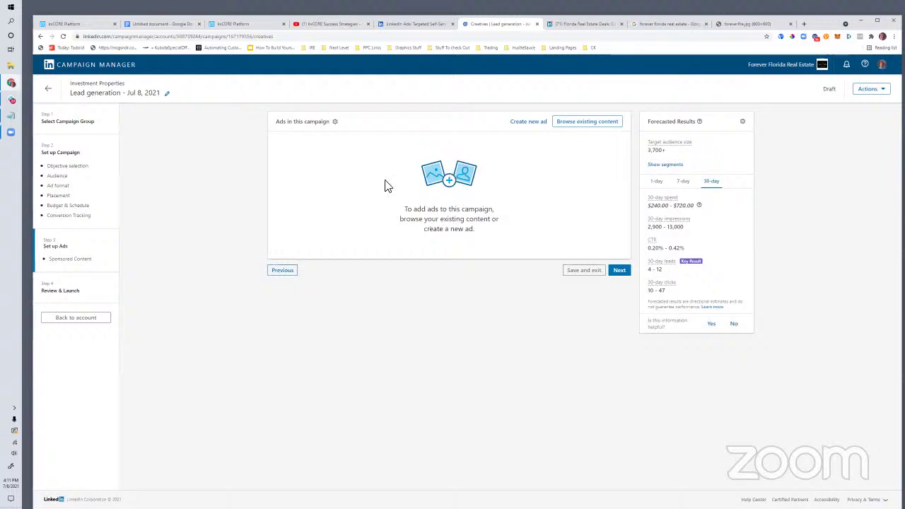
# Step: Create a new ad and name it 'Cash Flowing Income Properties'
pyautogui.click(523, 123)
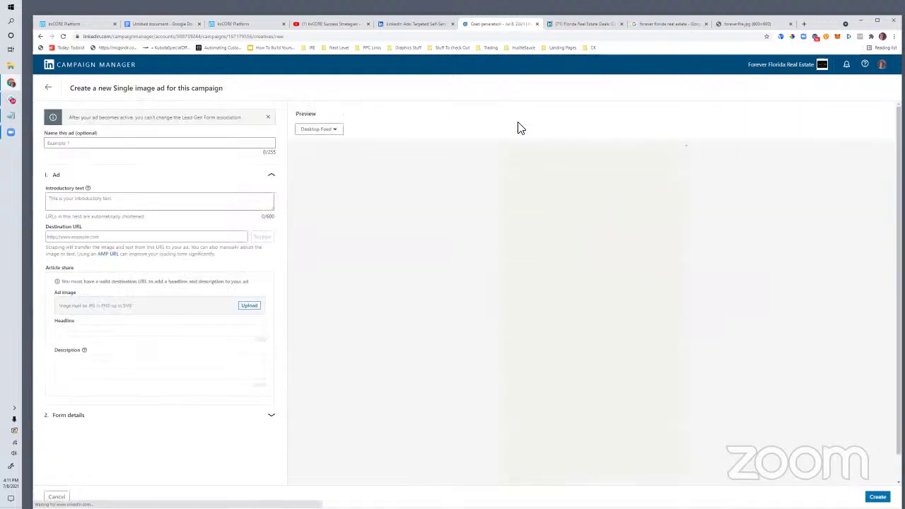
pyautogui.click(55, 143)
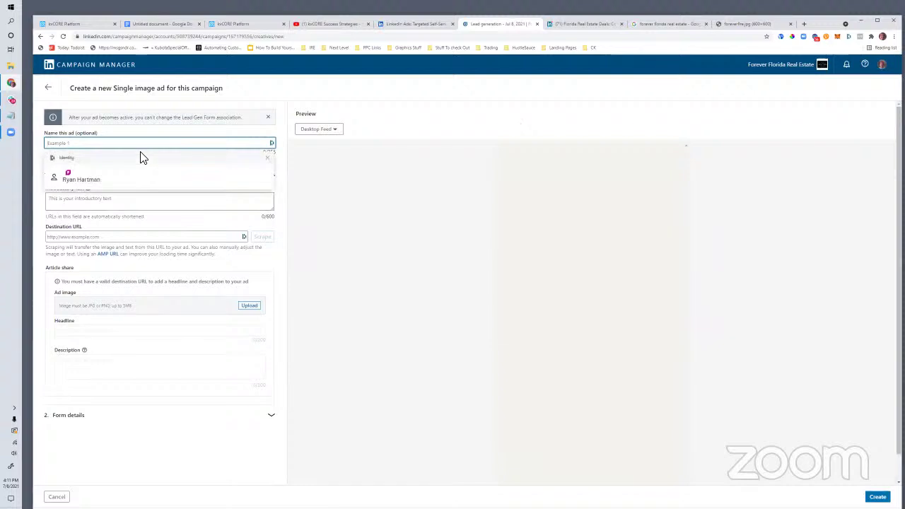
pyautogui.write('Cash Flowing Income Properties')
pyautogui.click(80, 198)
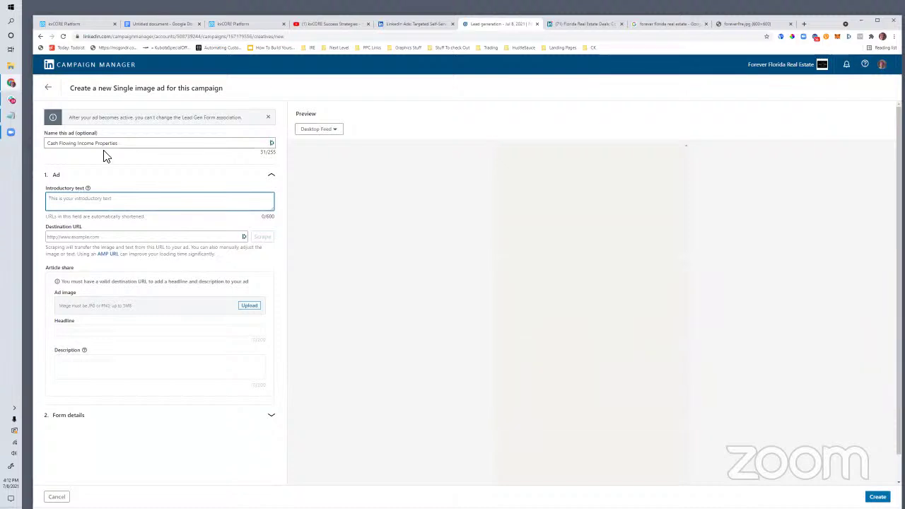
# Step: Append the hashtag so the ad name reads 'Cash Flowing Income Properties #cashflowing'
pyautogui.click(125, 144)
pyautogui.click(90, 203)
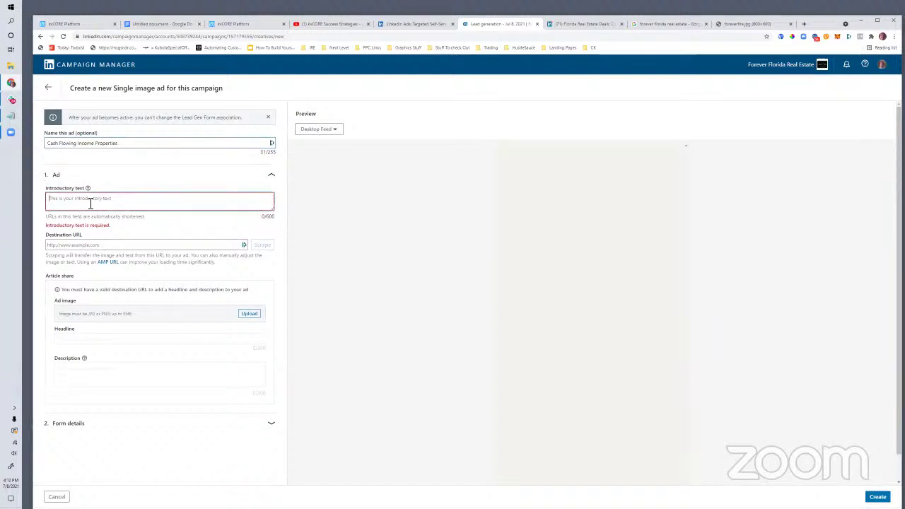
pyautogui.click(134, 144)
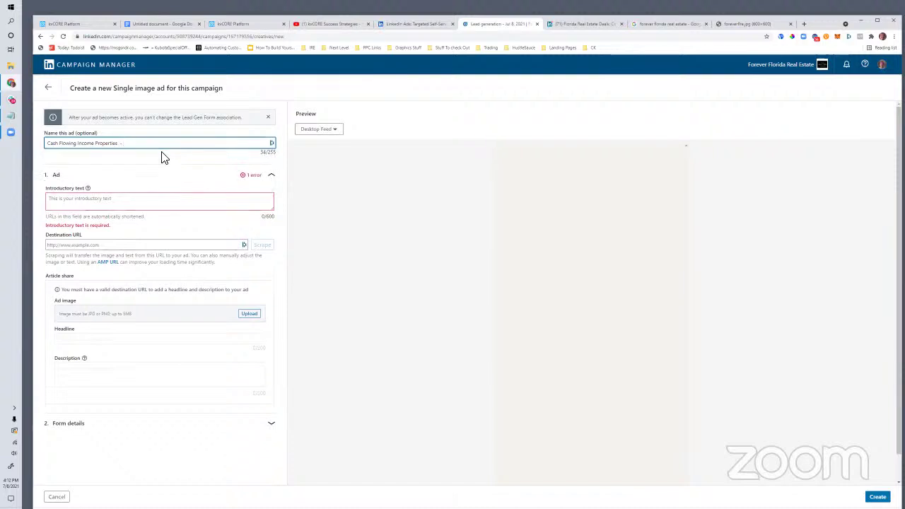
pyautogui.press('BackSpace')
pyautogui.press('BackSpace')
pyautogui.write('#cashflowing')
pyautogui.moveTo(54, 146); pyautogui.dragTo(160, 148)
pyautogui.click(169, 145)
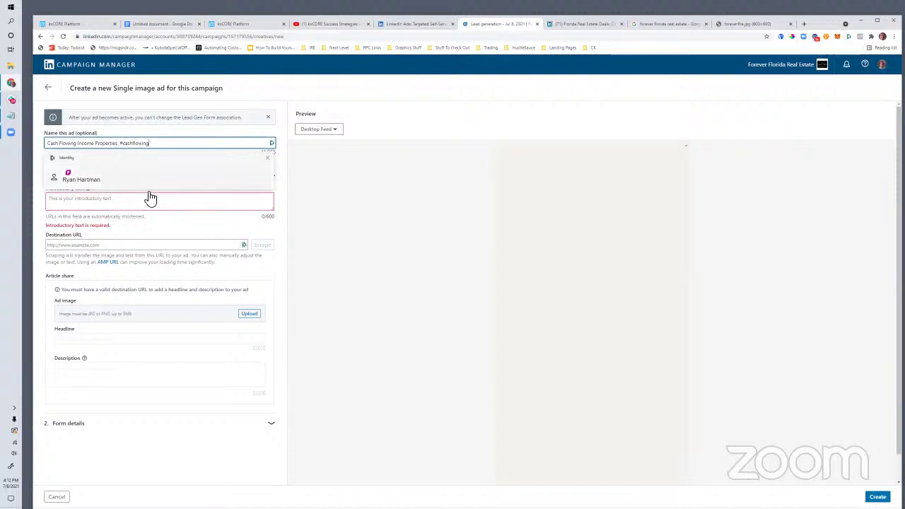
pyautogui.click(448, 92)
pyautogui.click(93, 207)
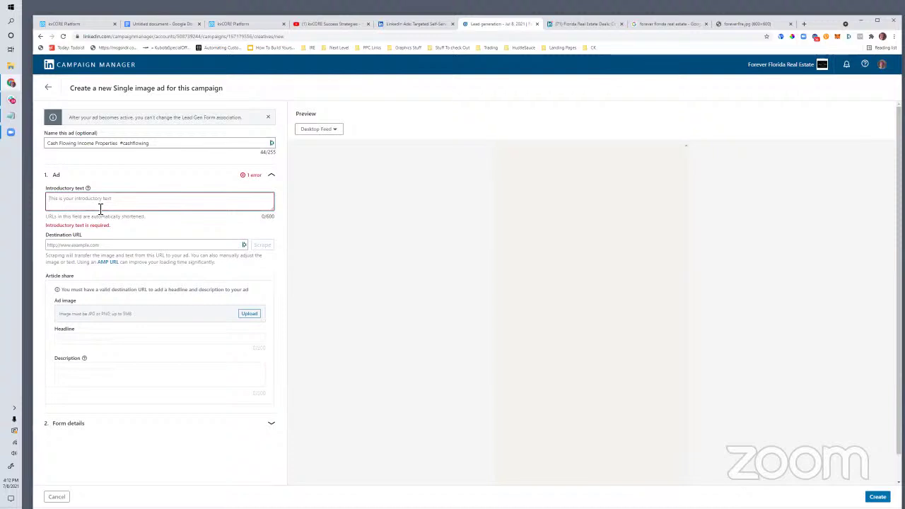
# Step: Write intro text on Pinellas County multi-unit income properties, $200,000's to $5 Million+, then switch to kvCORE
pyautogui.write('See')
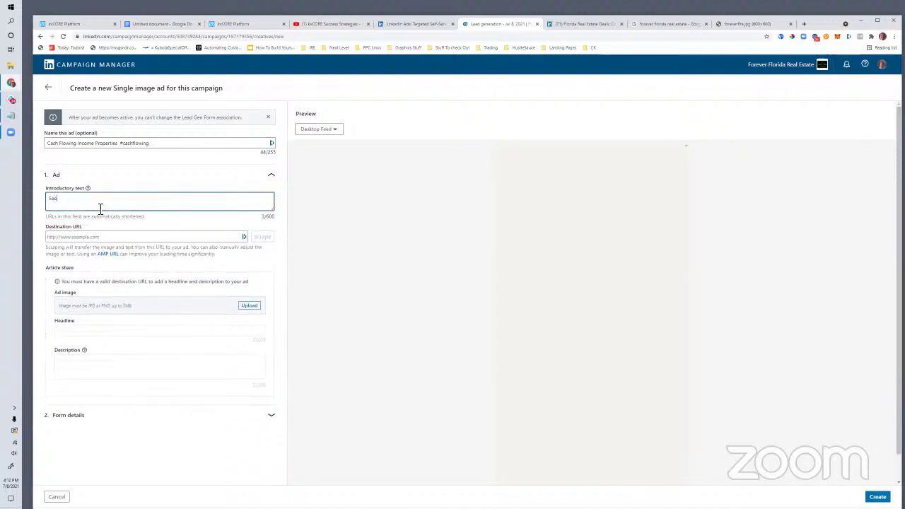
pyautogui.write(' A Complete Current List Of Multi-Unit ')
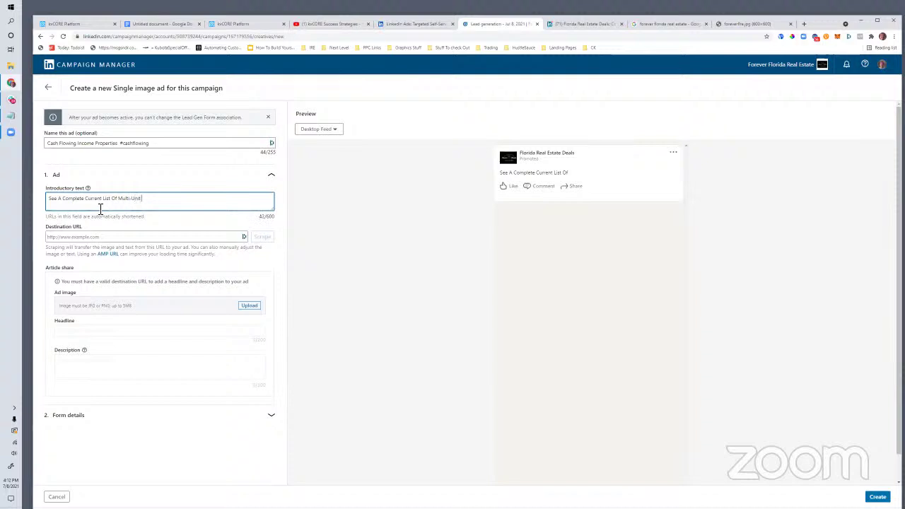
pyautogui.write('Income Properties In Pinellas Coun')
pyautogui.write('ty wi')
pyautogui.write('Potent')
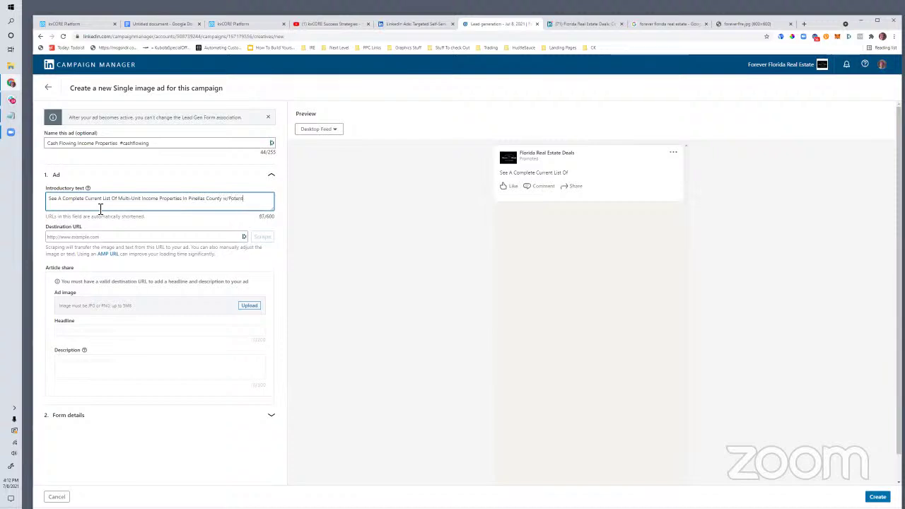
pyautogui.write('ial For Cash Flow (Priced from the)')
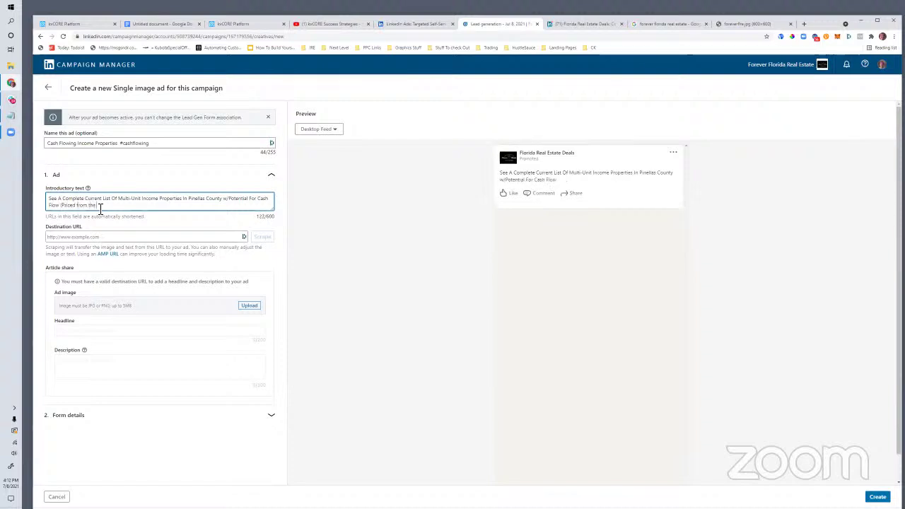
pyautogui.write(" low $200,000's to")
pyautogui.write('$5 Million+')
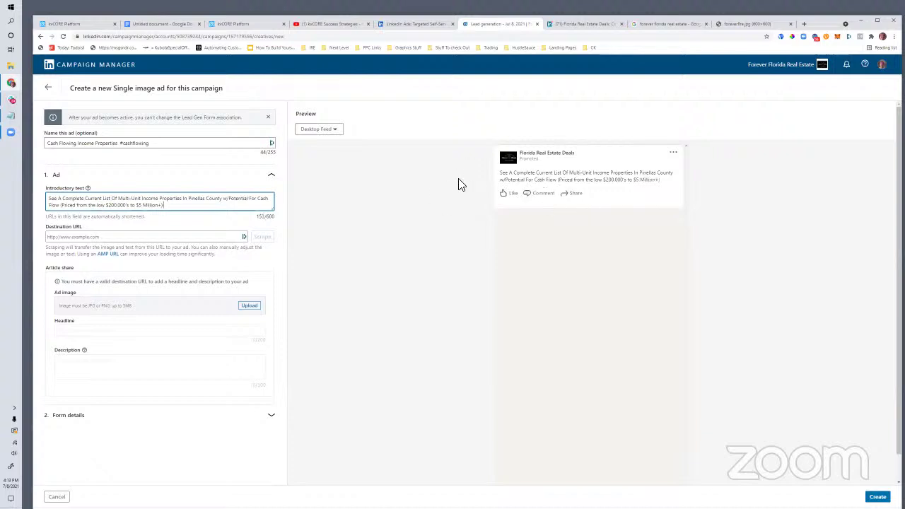
pyautogui.click(116, 238)
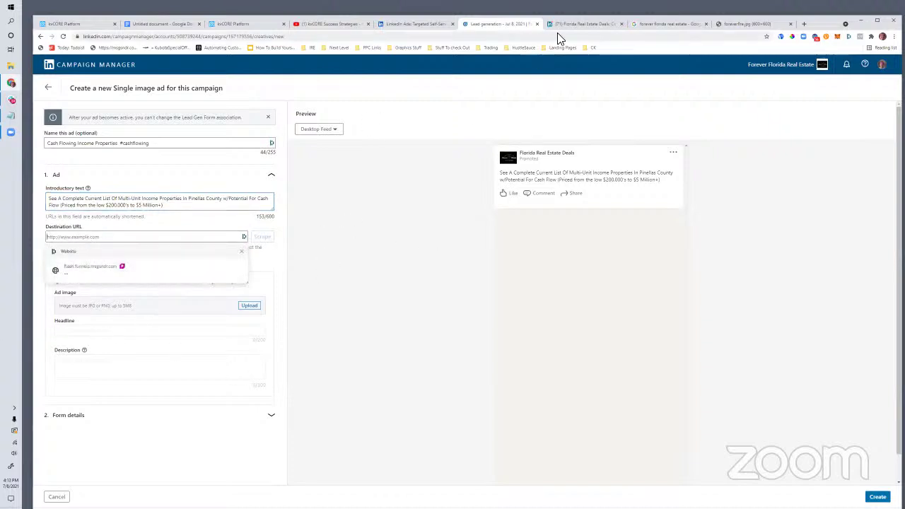
pyautogui.click(239, 25)
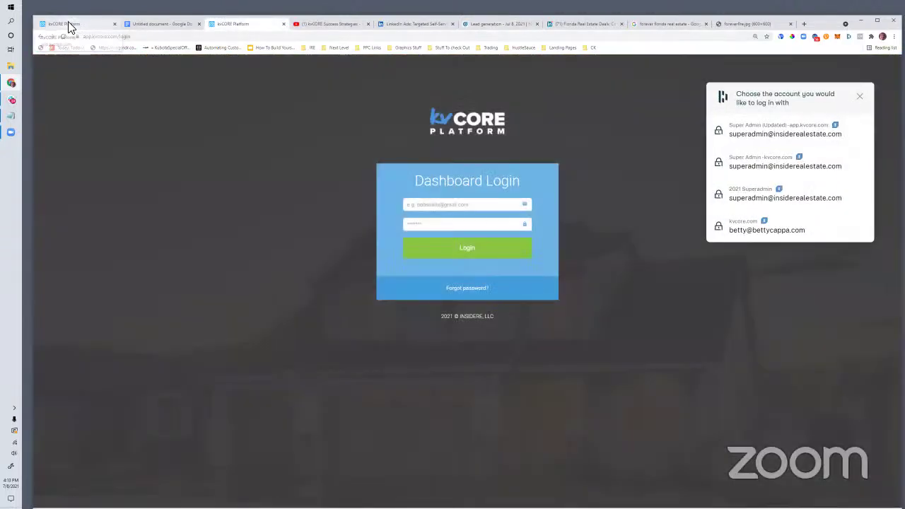
# Step: Log in to kvCORE's admin area with the saved super admin credentials
pyautogui.click(67, 24)
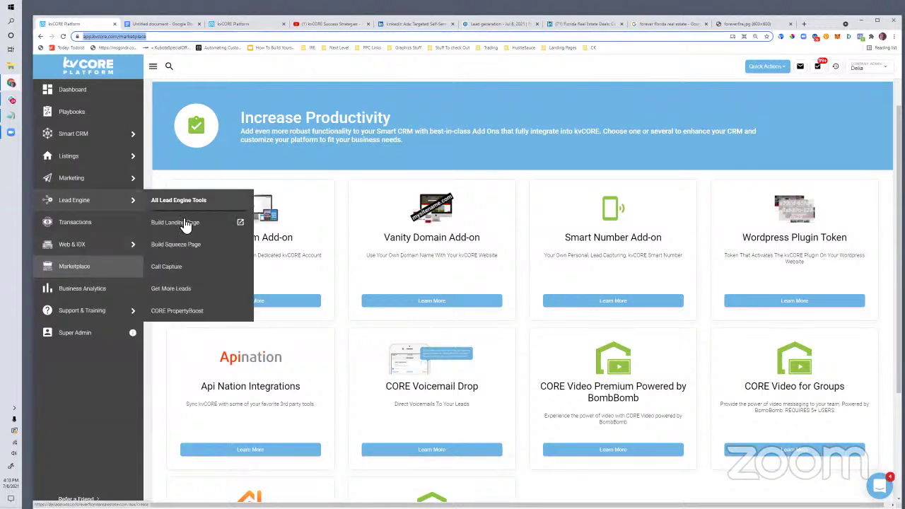
pyautogui.click(181, 222)
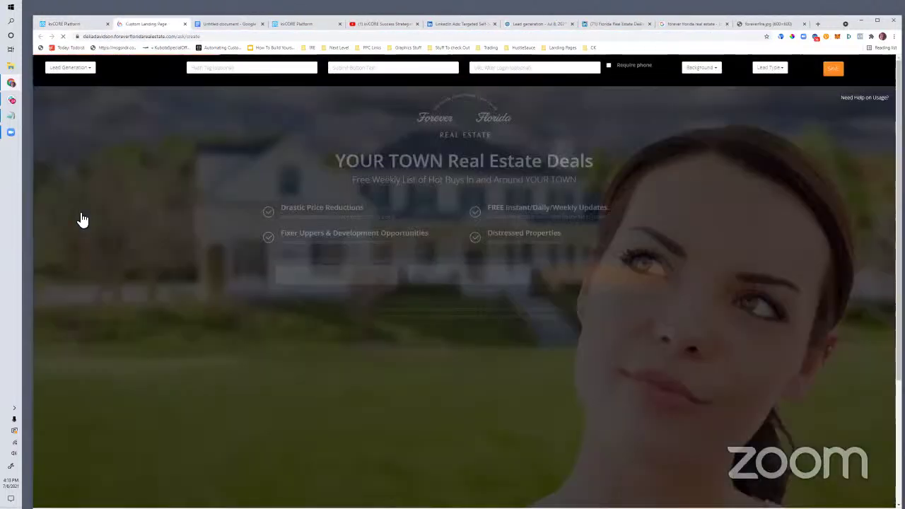
pyautogui.hotkey('ctrl', '1')
pyautogui.click(183, 243)
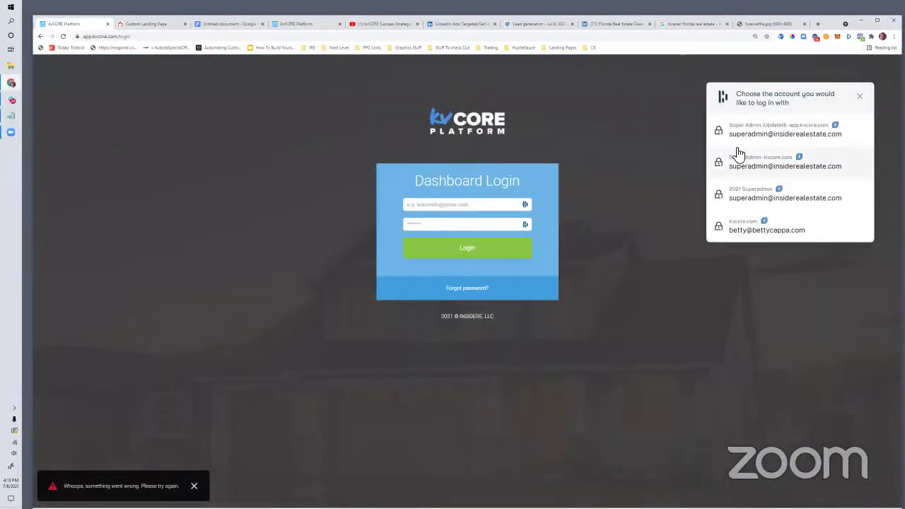
pyautogui.click(735, 152)
pyautogui.click(460, 255)
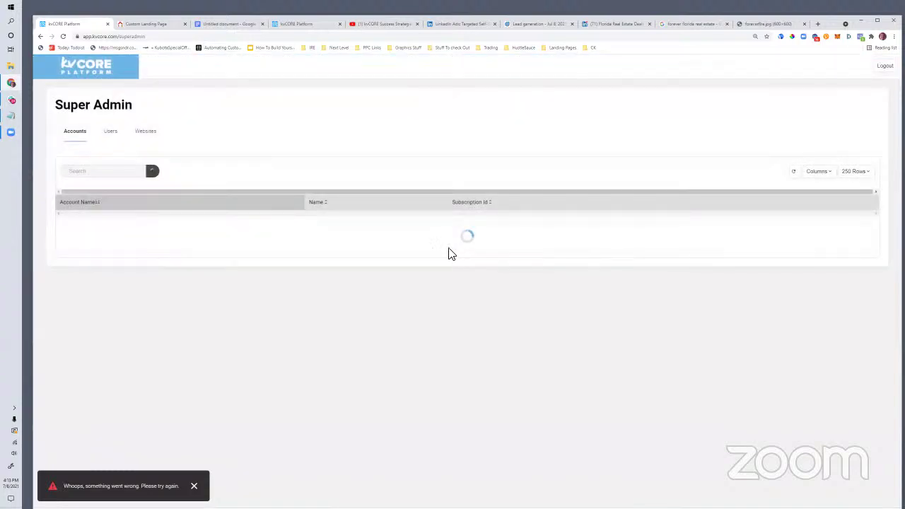
# Step: Search the Users list for the client agent and log in as that agent
pyautogui.click(110, 134)
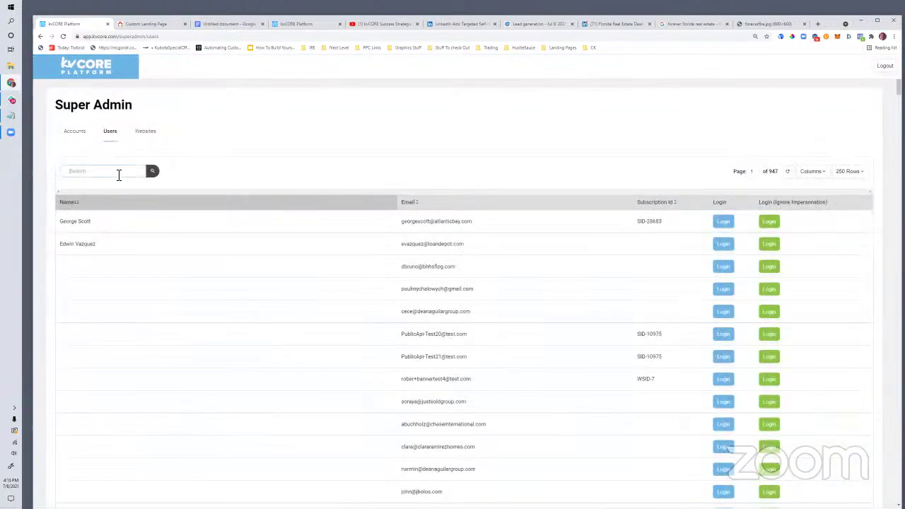
pyautogui.click(119, 175)
pyautogui.write('ryan')
pyautogui.press('BackSpace')
pyautogui.press('BackSpace')
pyautogui.press('BackSpace')
pyautogui.press('BackSpace')
pyautogui.press('BackSpace')
pyautogui.press('BackSpace')
pyautogui.press('BackSpace')
pyautogui.press('BackSpace')
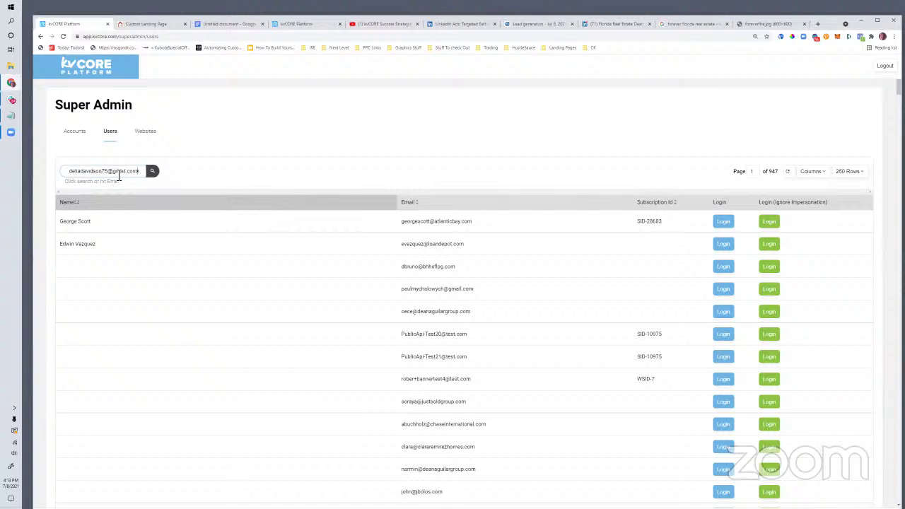
pyautogui.click(152, 172)
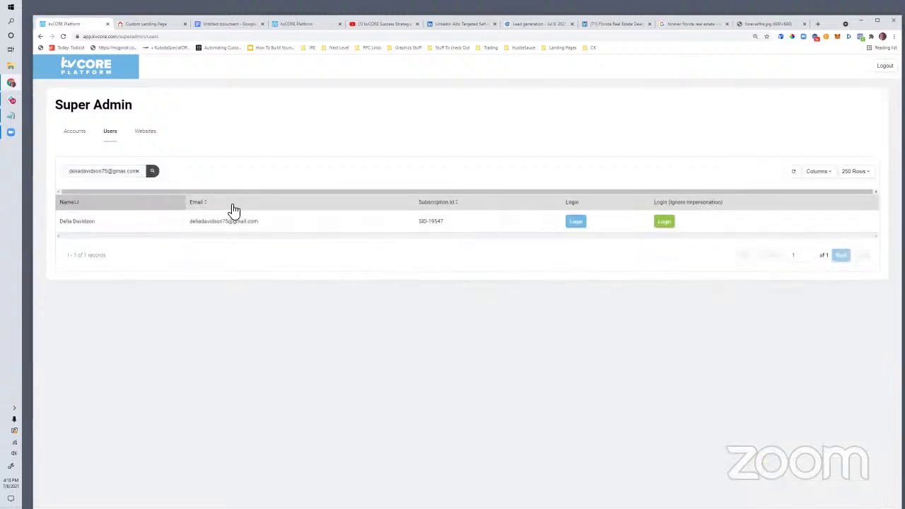
pyautogui.click(570, 226)
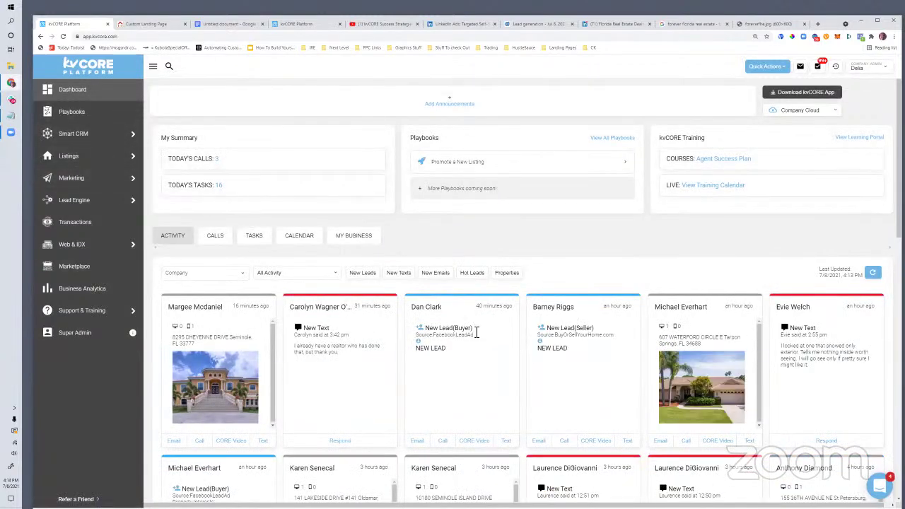
# Step: Open the IDX Squeeze Page builder and choose 'county : Pinellas, FL' as the search location
pyautogui.moveTo(76, 189)
pyautogui.click(177, 243)
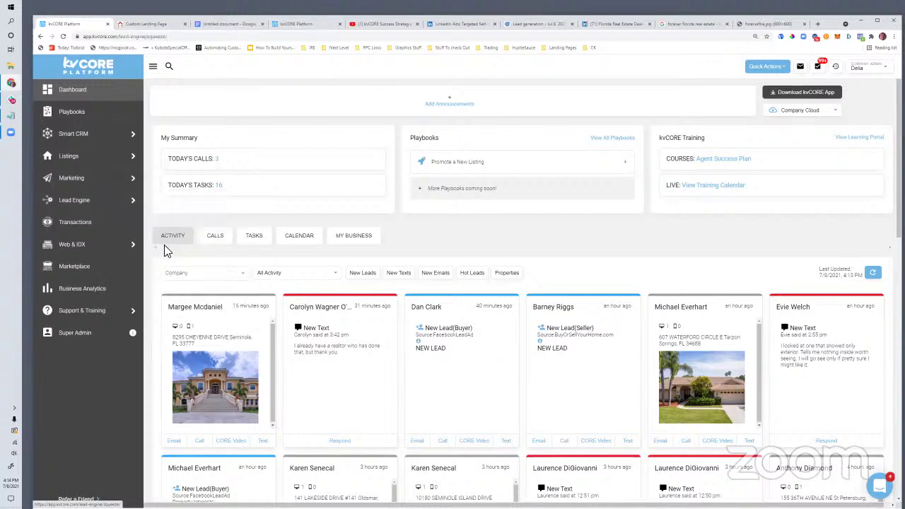
pyautogui.click(196, 267)
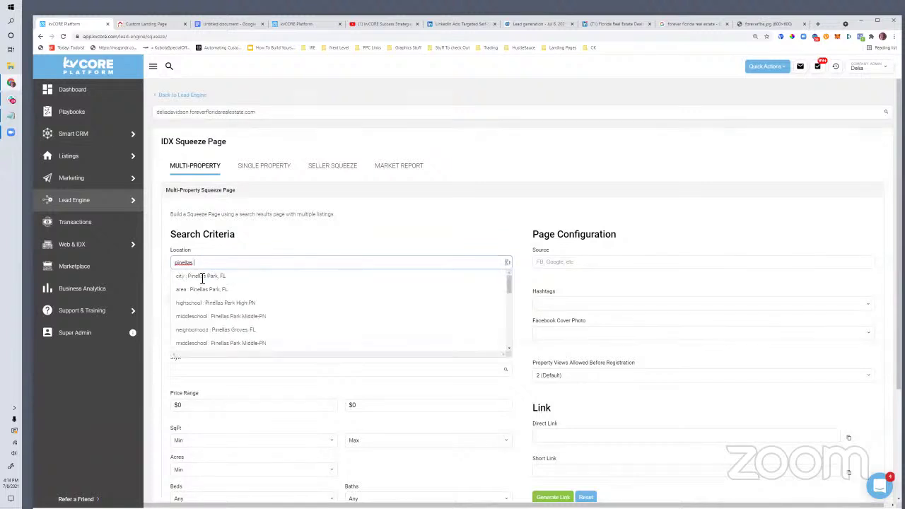
pyautogui.scroll(-5, 212, 311)
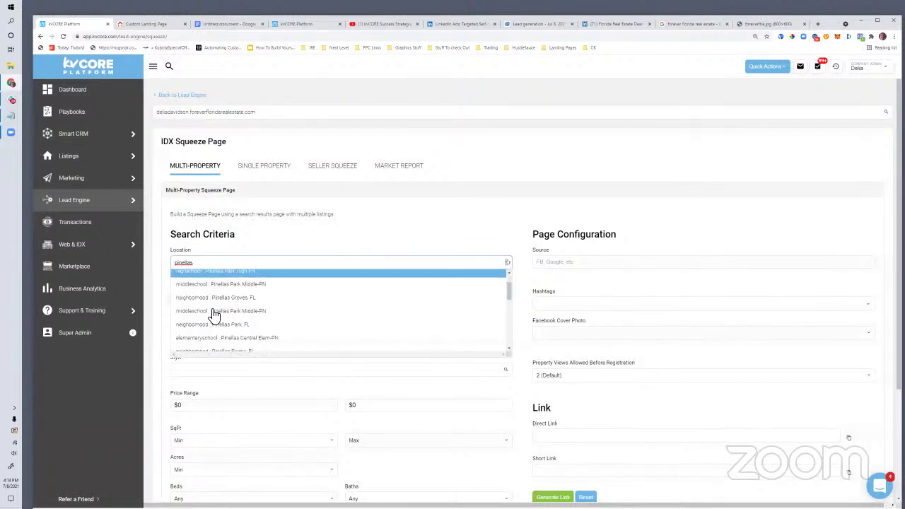
pyautogui.scroll(-5, 215, 314)
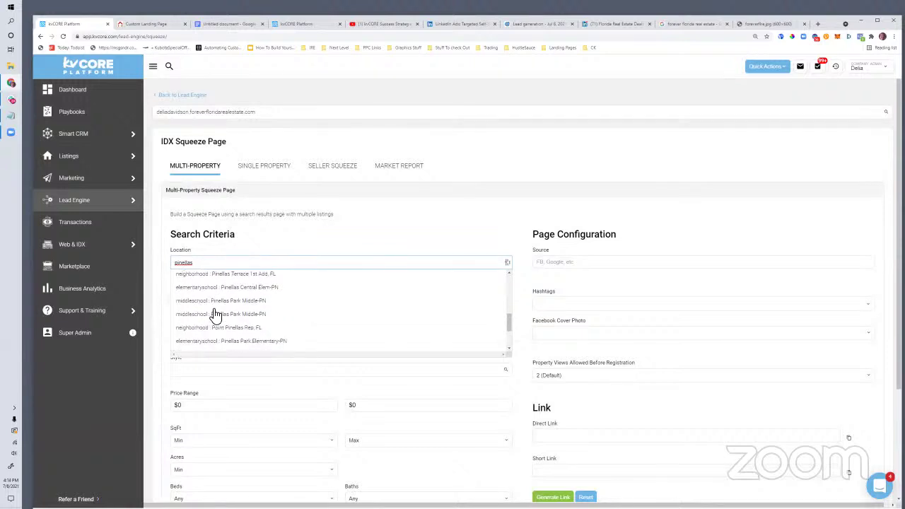
pyautogui.scroll(-1, 216, 315)
pyautogui.scroll(5, 224, 265)
pyautogui.scroll(6, 223, 265)
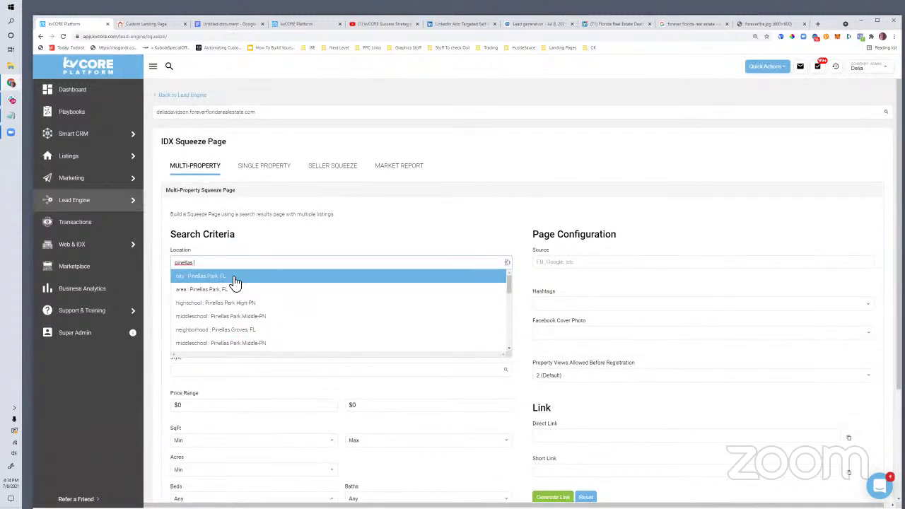
pyautogui.scroll(-3, 235, 281)
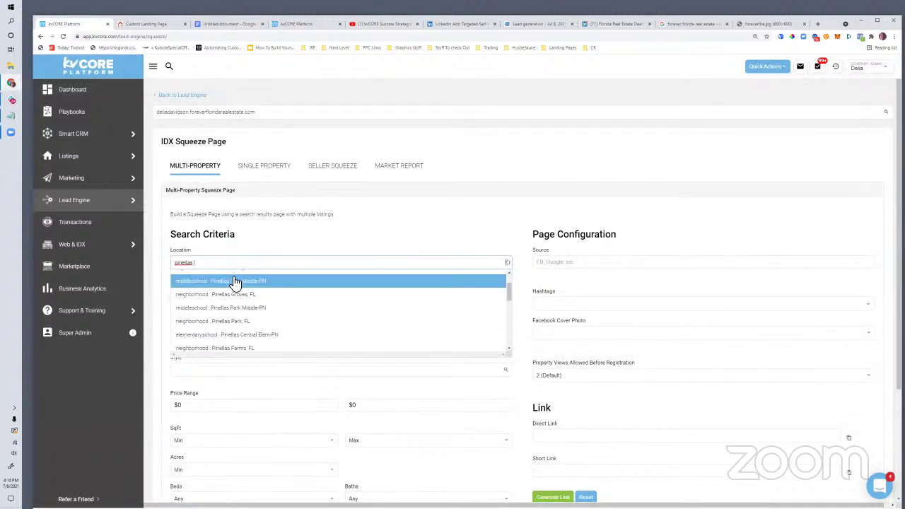
pyautogui.scroll(3, 235, 282)
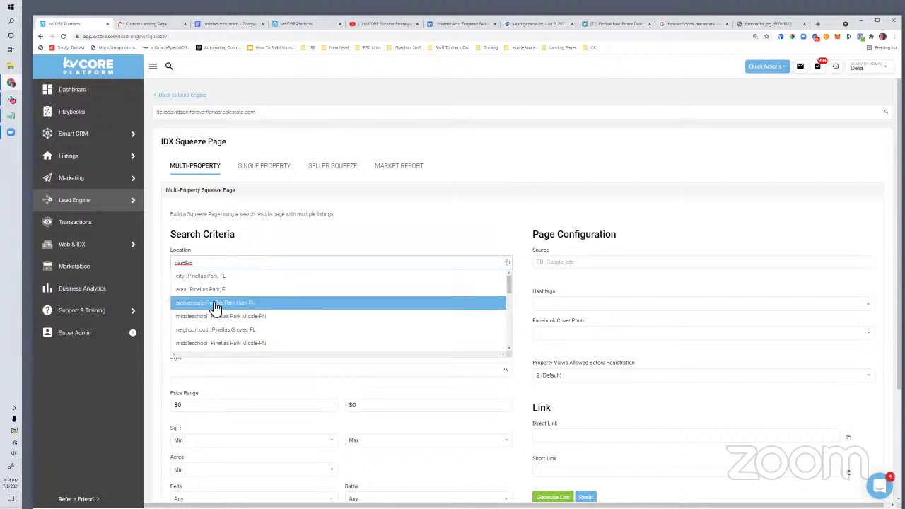
pyautogui.scroll(-3, 212, 298)
pyautogui.scroll(3, 210, 300)
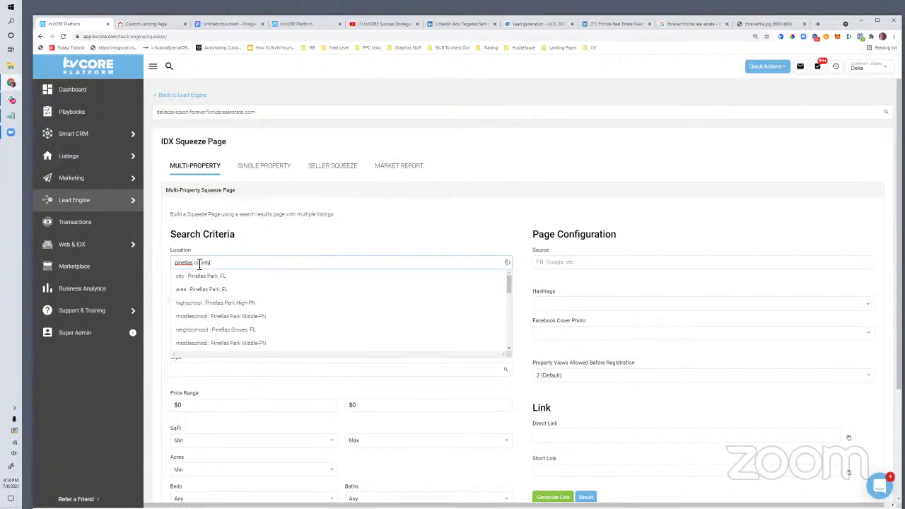
pyautogui.click(200, 264)
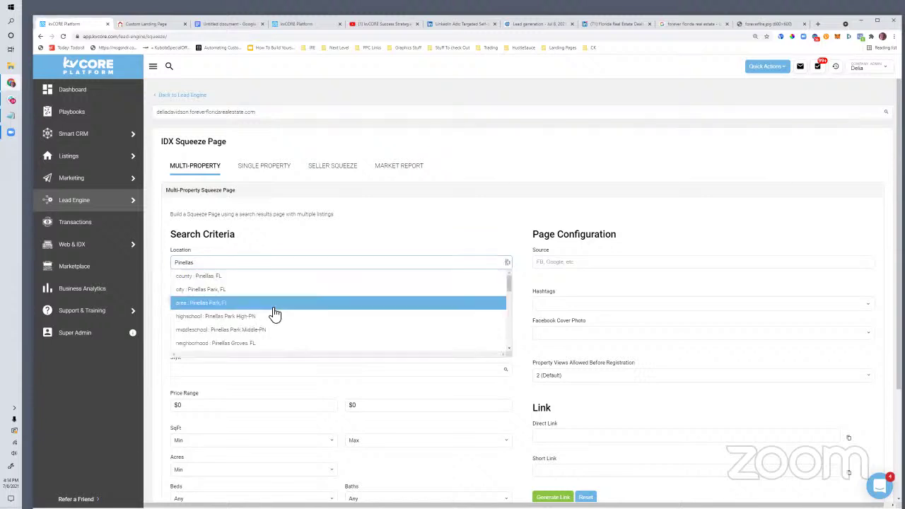
pyautogui.click(177, 278)
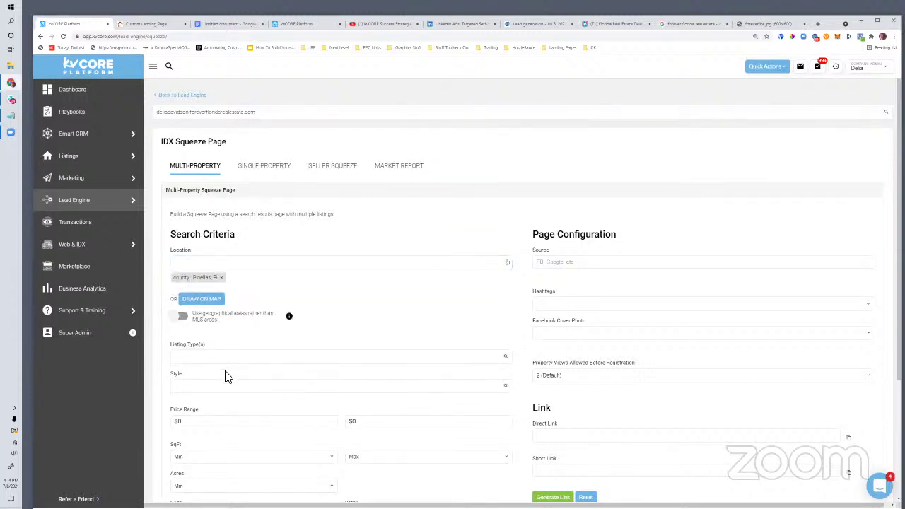
pyautogui.scroll(-1, 224, 377)
pyautogui.click(200, 322)
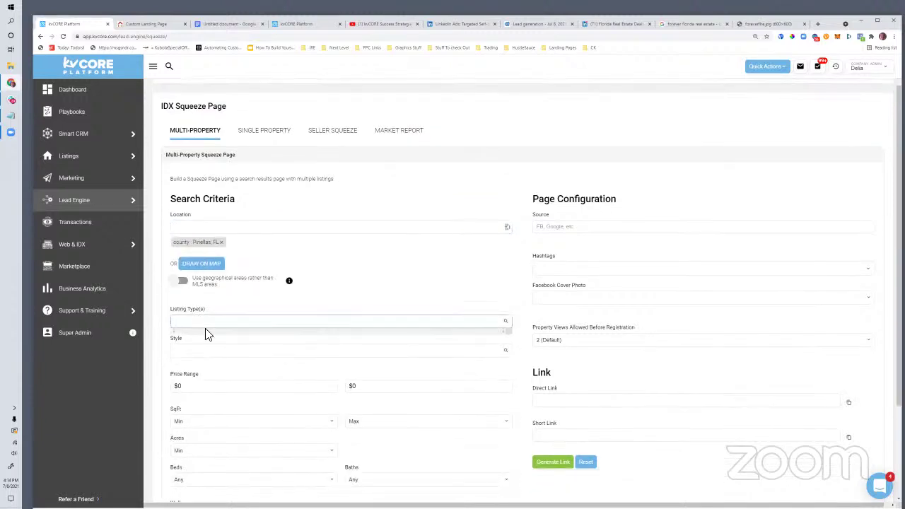
pyautogui.scroll(-2, 218, 339)
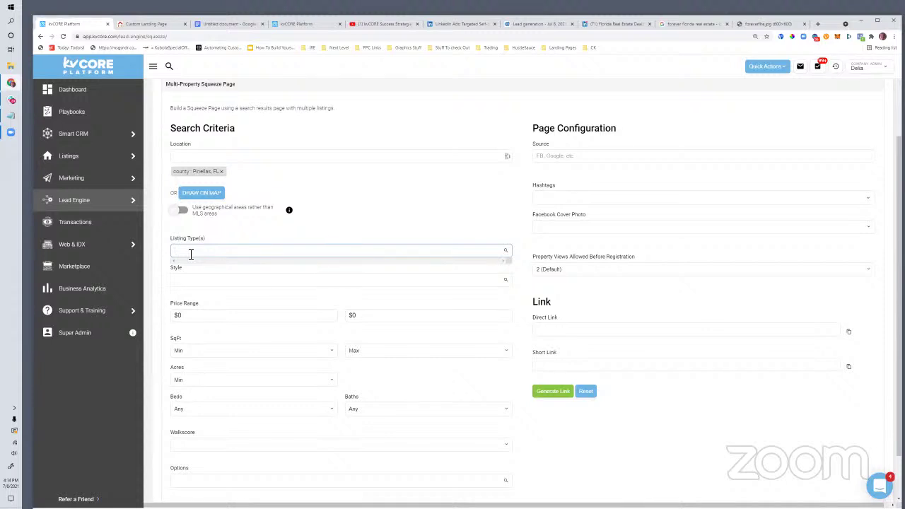
pyautogui.write('ir')
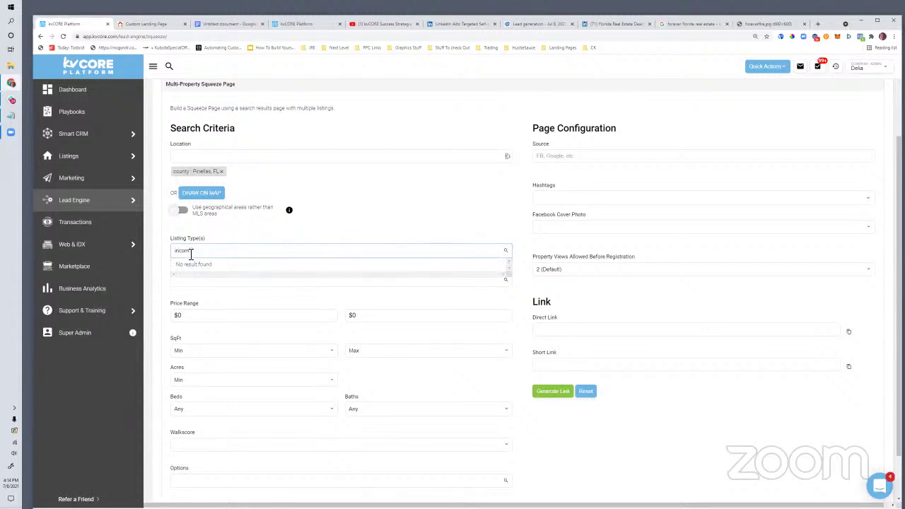
pyautogui.press('BackSpace')
pyautogui.press('BackSpace')
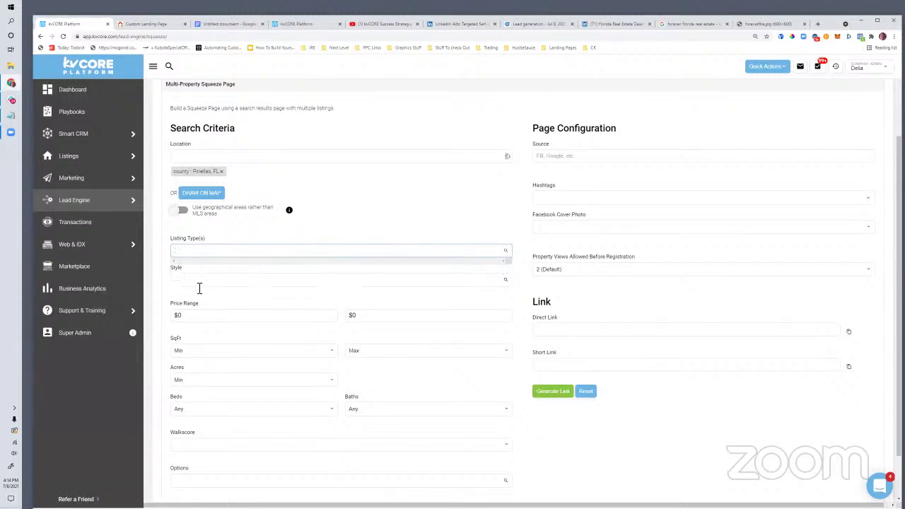
pyautogui.click(199, 288)
pyautogui.scroll(-1, 280, 307)
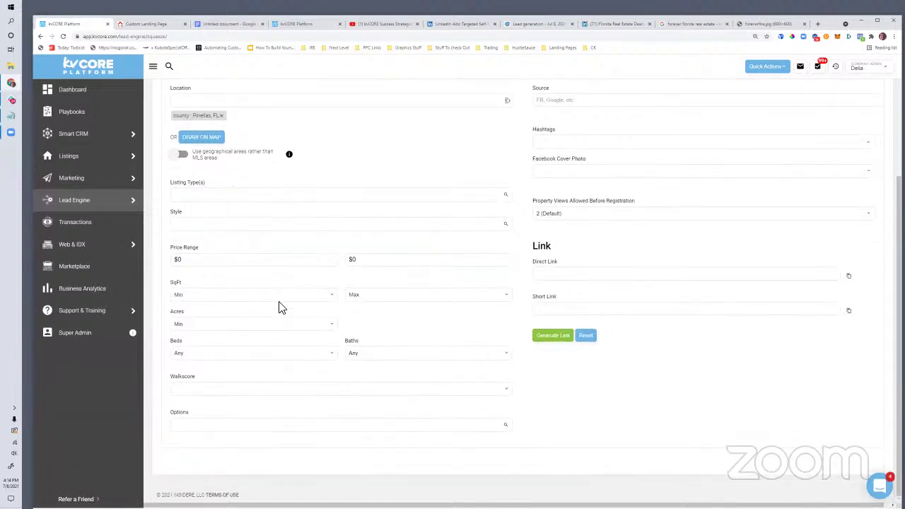
pyautogui.scroll(3, 573, 288)
pyautogui.click(264, 362)
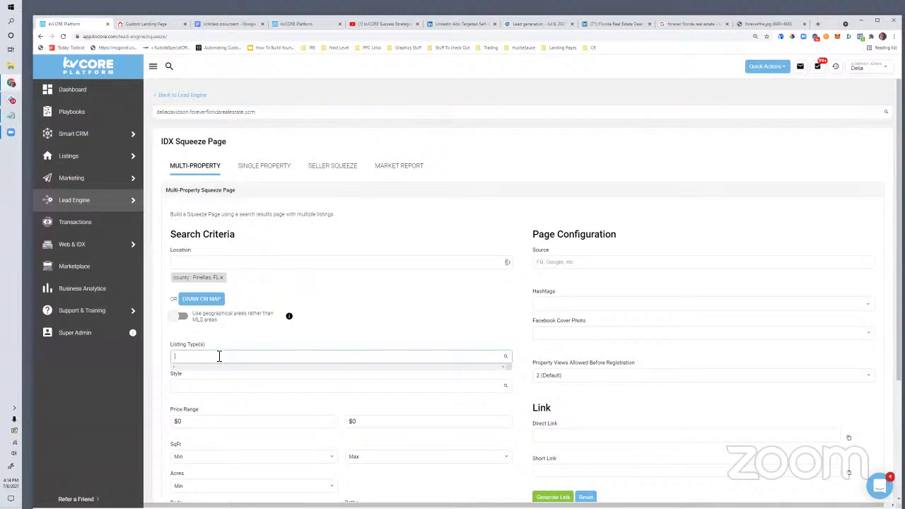
pyautogui.write('income')
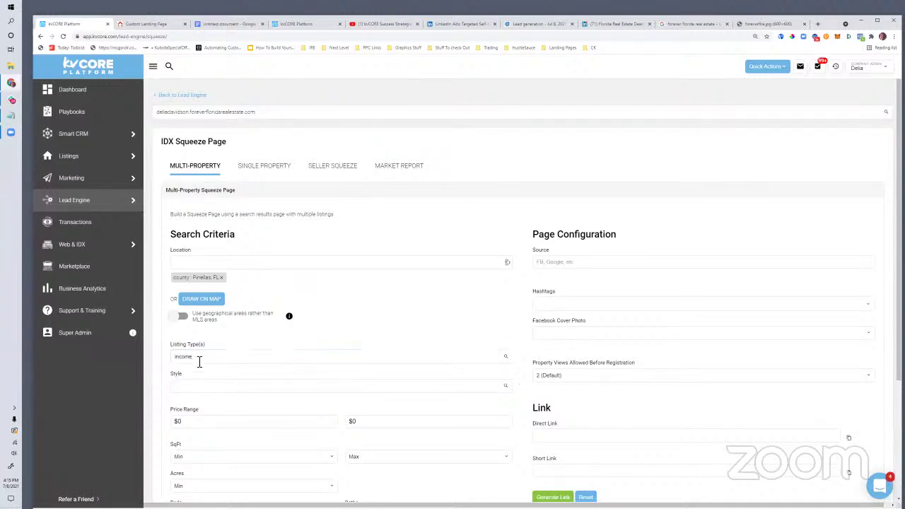
pyautogui.press('BackSpace')
pyautogui.press('BackSpace')
pyautogui.press('BackSpace')
pyautogui.press('BackSpace')
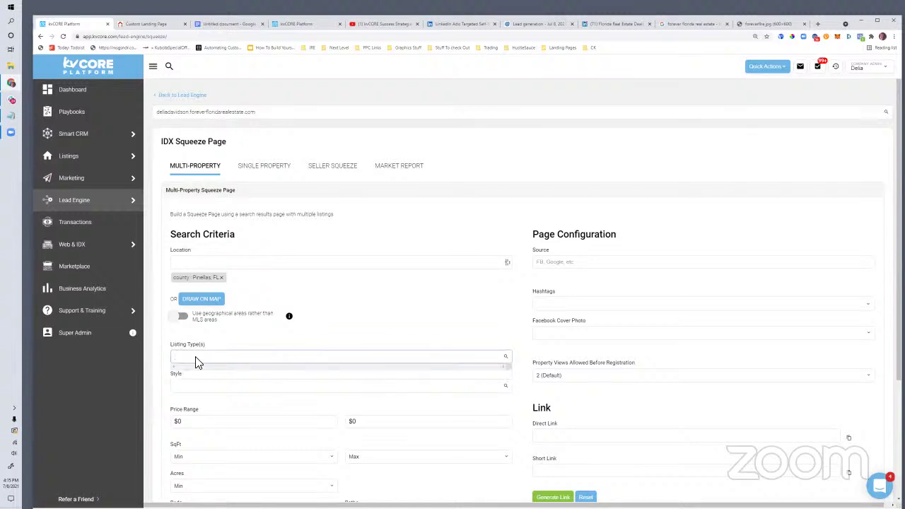
pyautogui.scroll(-2, 188, 371)
pyautogui.scroll(-1, 226, 445)
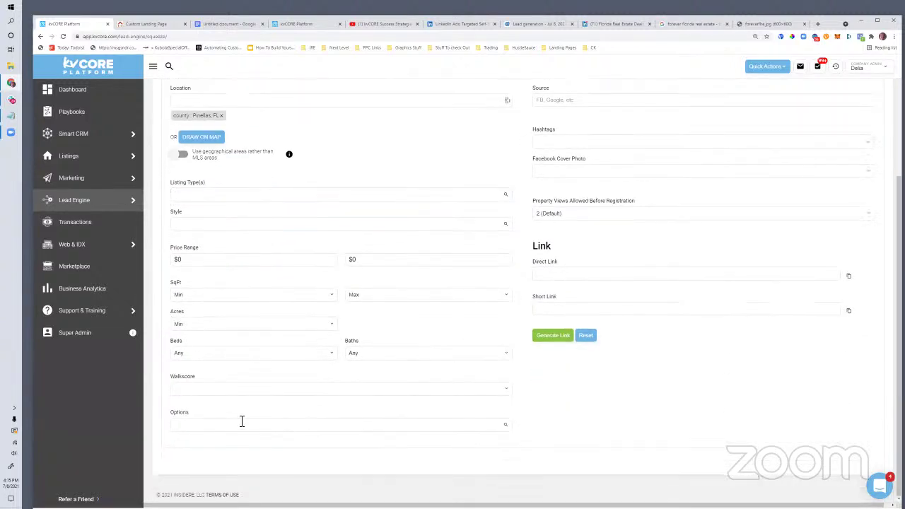
pyautogui.click(217, 423)
pyautogui.scroll(-6, 247, 480)
pyautogui.scroll(6, 249, 480)
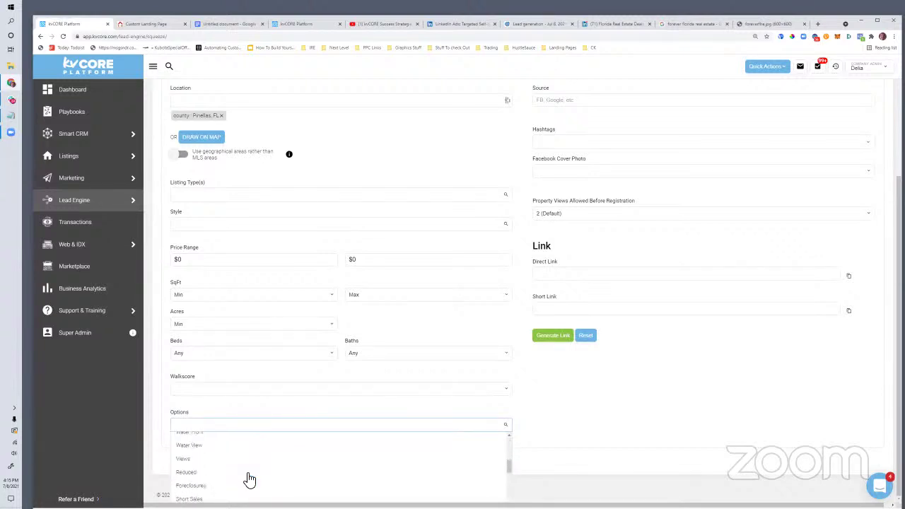
pyautogui.click(176, 206)
pyautogui.click(209, 198)
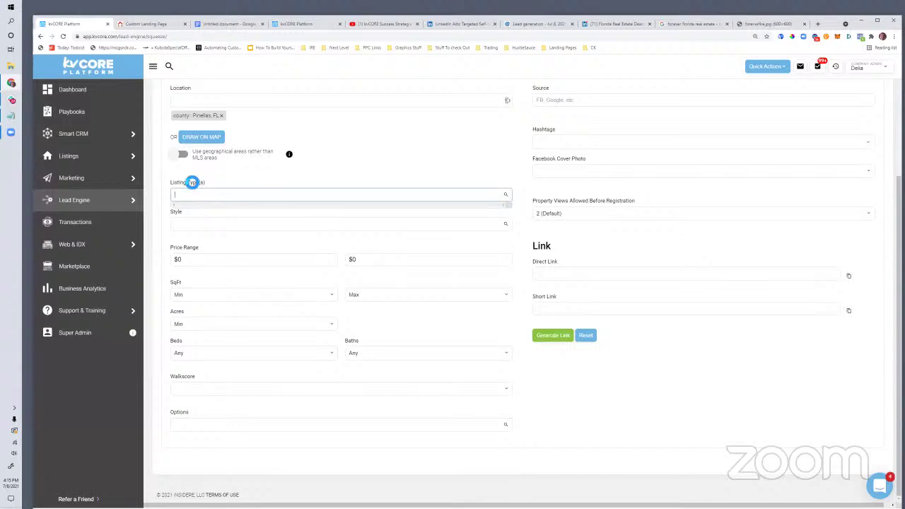
pyautogui.press('Print')
pyautogui.moveTo(150, 156); pyautogui.dragTo(531, 253)
pyautogui.click(516, 260)
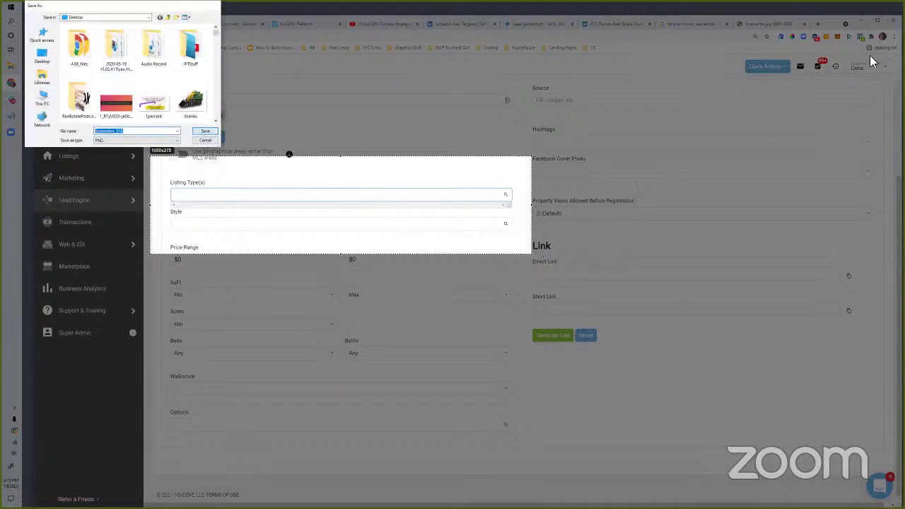
pyautogui.press('Return')
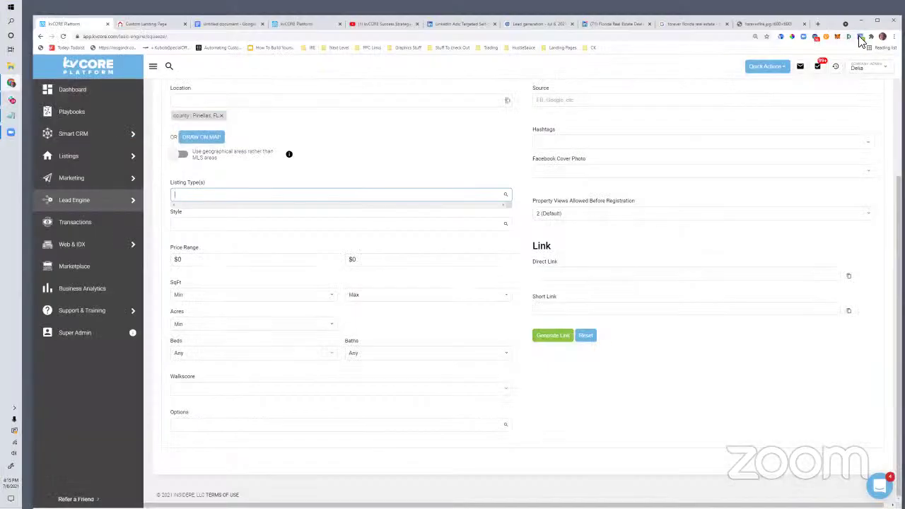
pyautogui.click(846, 38)
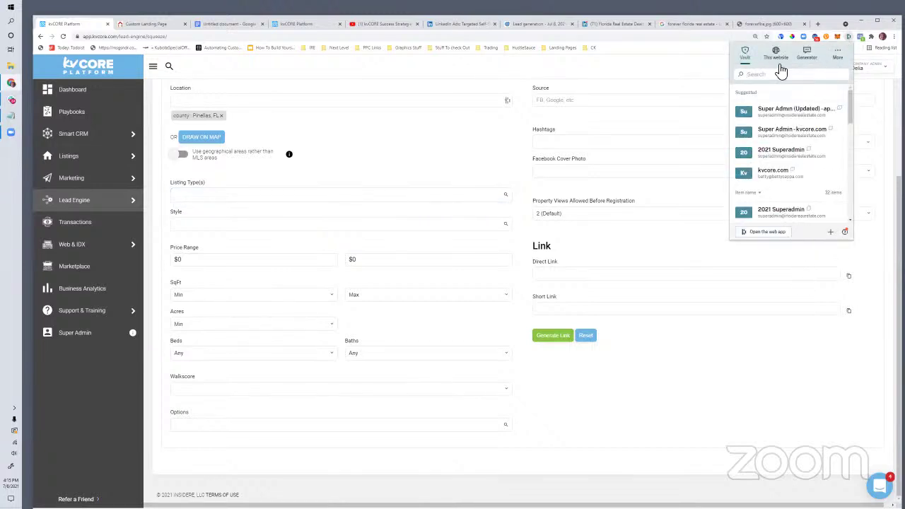
pyautogui.rightClick(848, 36)
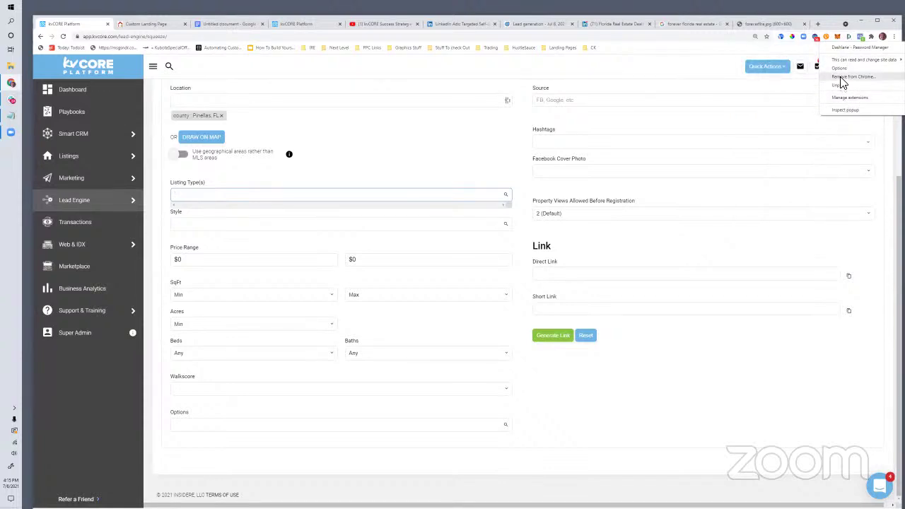
pyautogui.click(646, 97)
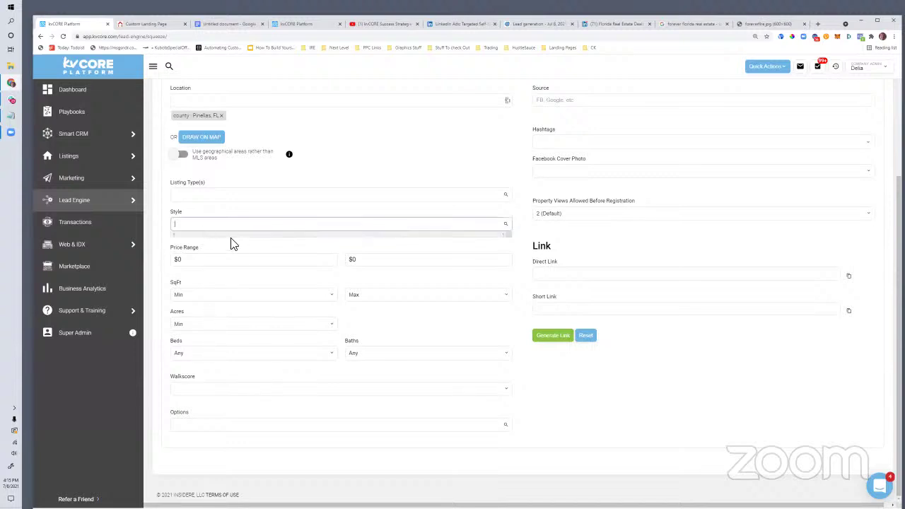
pyautogui.click(209, 197)
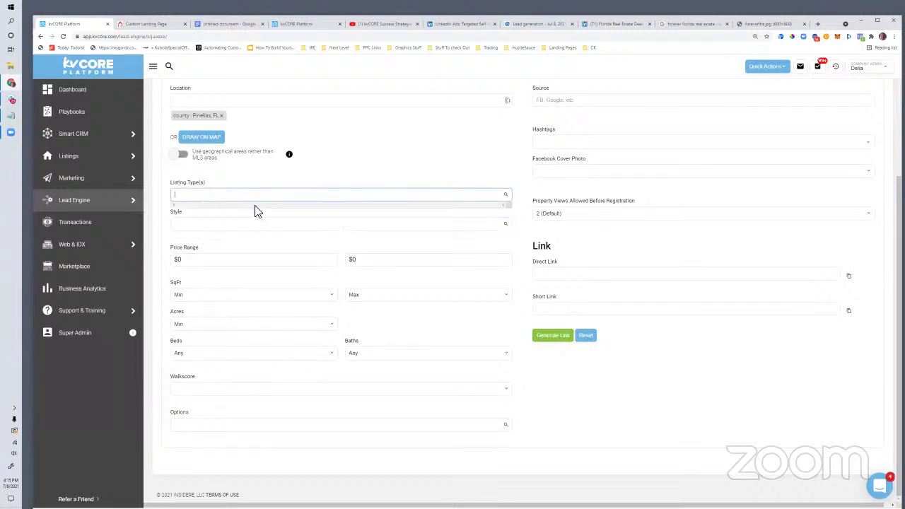
pyautogui.scroll(3, 338, 214)
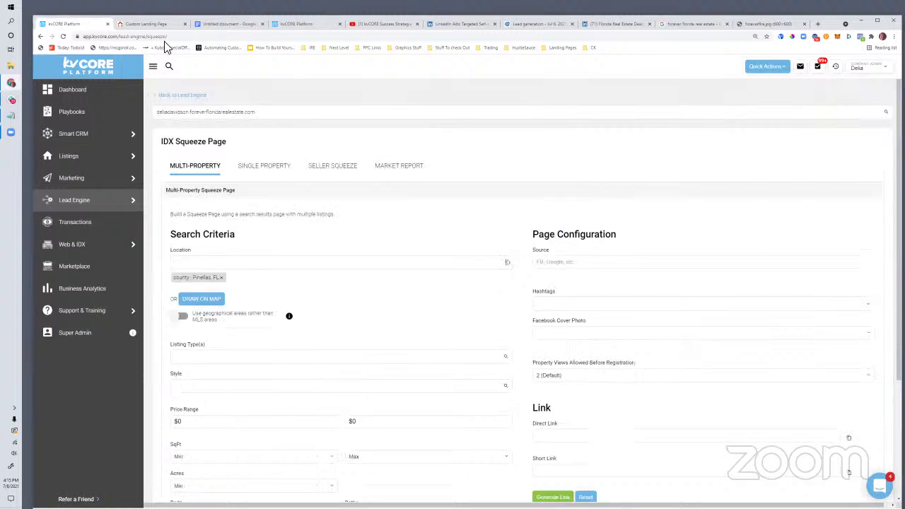
# Step: On the Forever Florida Real Estate site, search Pinellas County listings filtered to Income home type
pyautogui.click(148, 24)
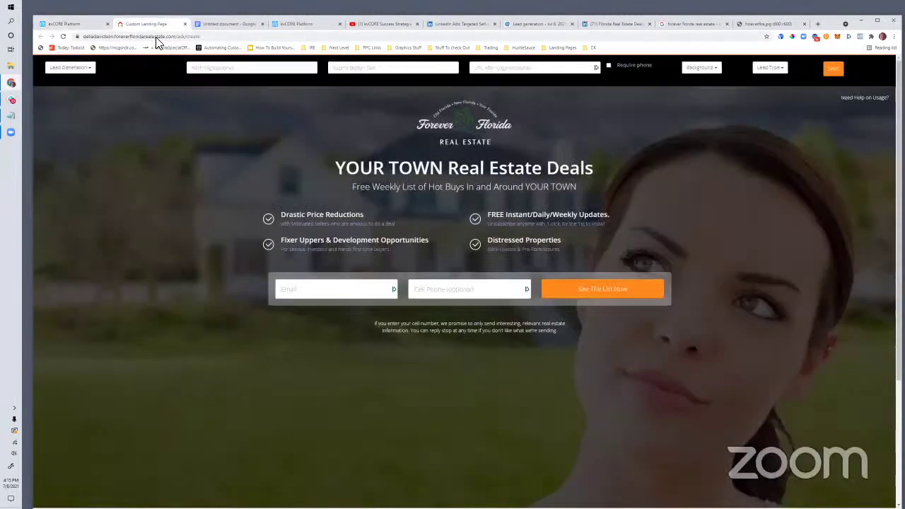
pyautogui.click(155, 37)
pyautogui.press('Return')
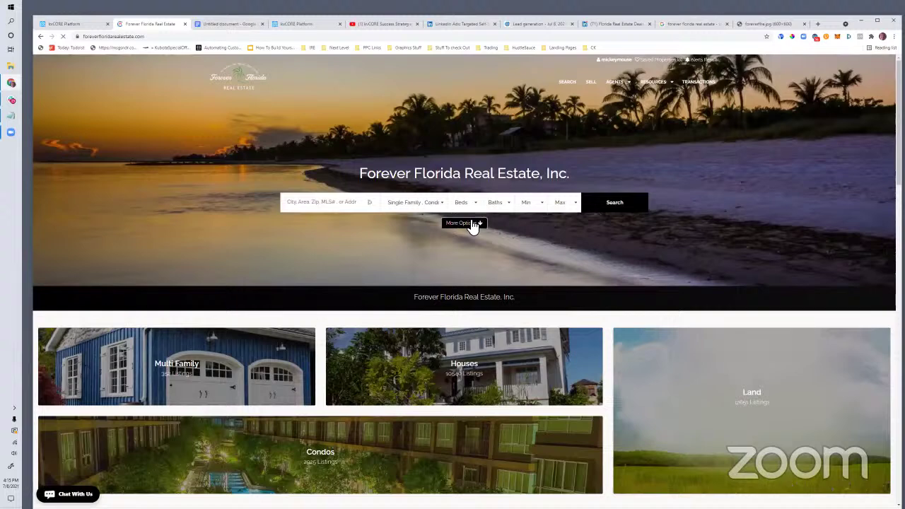
pyautogui.click(463, 220)
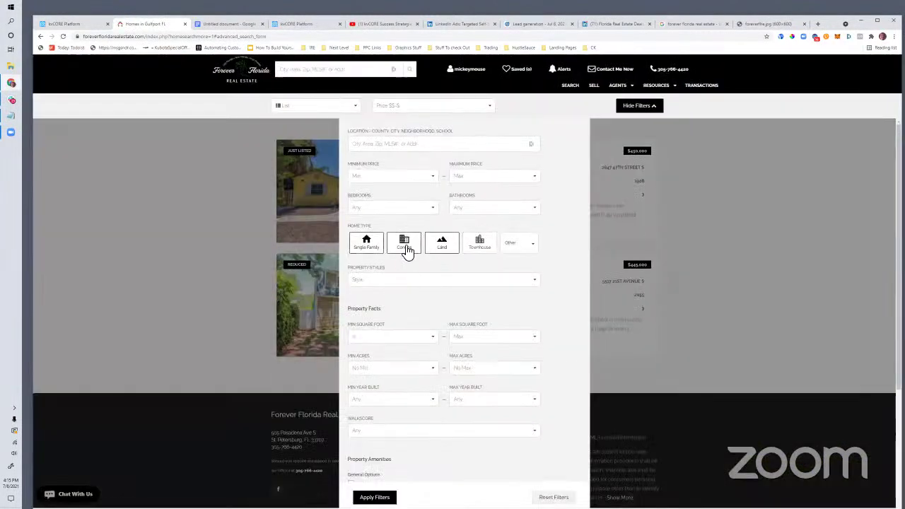
pyautogui.click(514, 253)
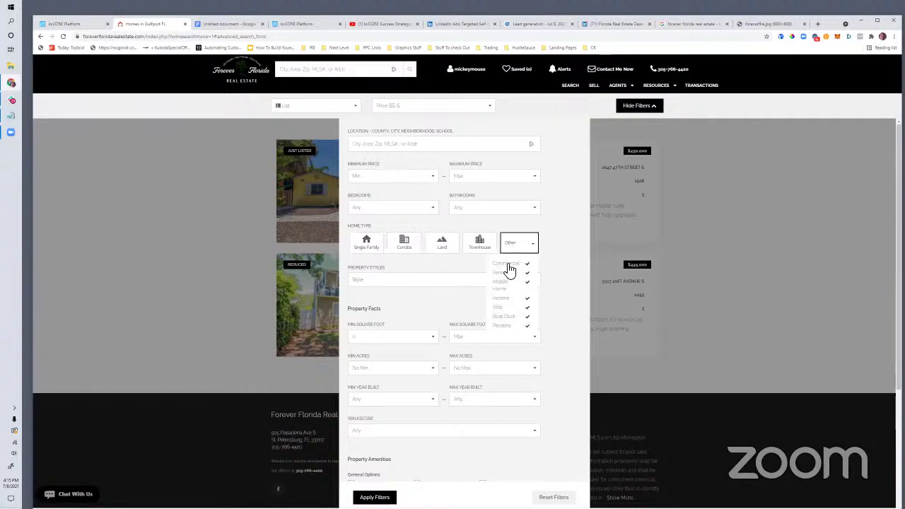
pyautogui.click(503, 285)
pyautogui.click(504, 298)
pyautogui.click(379, 145)
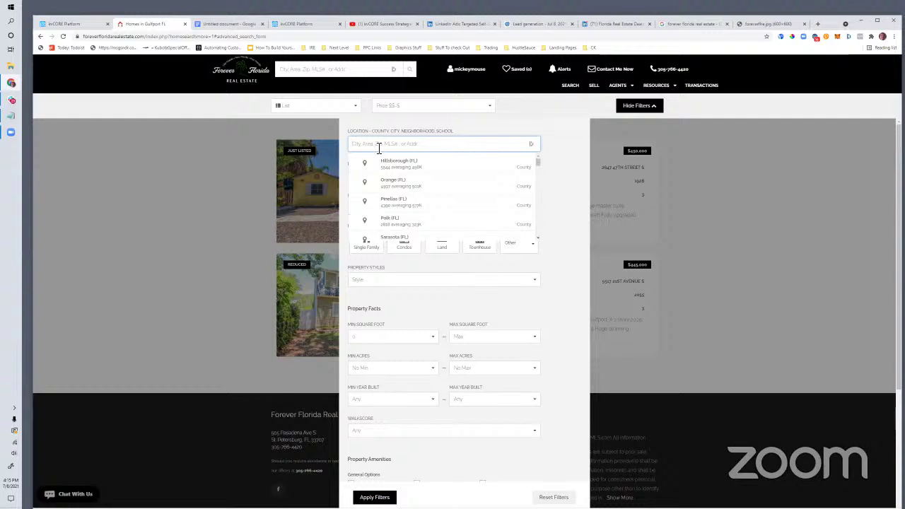
pyautogui.click(408, 204)
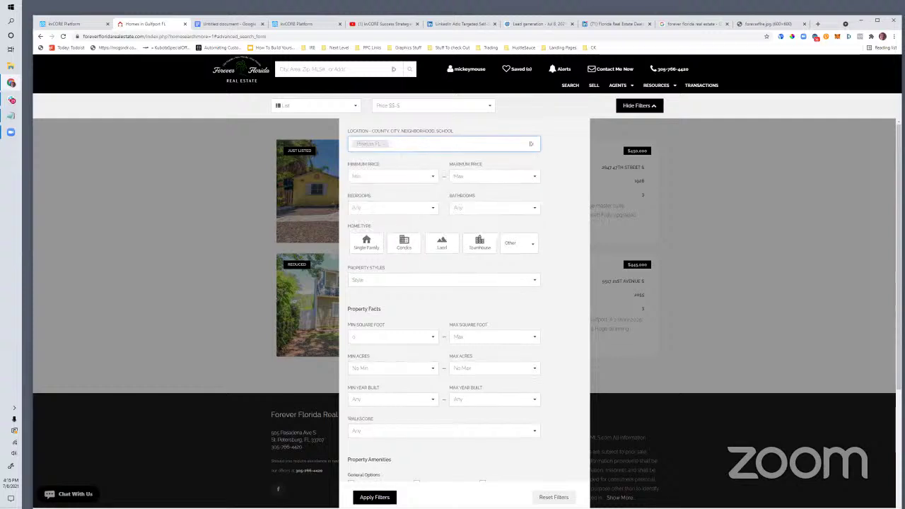
pyautogui.click(388, 495)
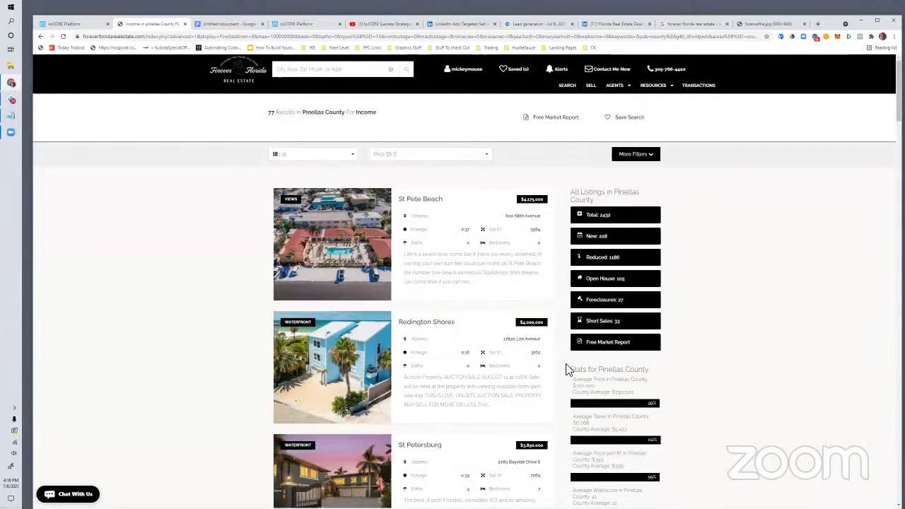
# Step: Edit the results URL, replacing the trailing partial parameter with &noreg=1
pyautogui.click(184, 37)
pyautogui.rightClick(189, 37)
pyautogui.click(212, 89)
pyautogui.moveTo(554, 37); pyautogui.dragTo(867, 63)
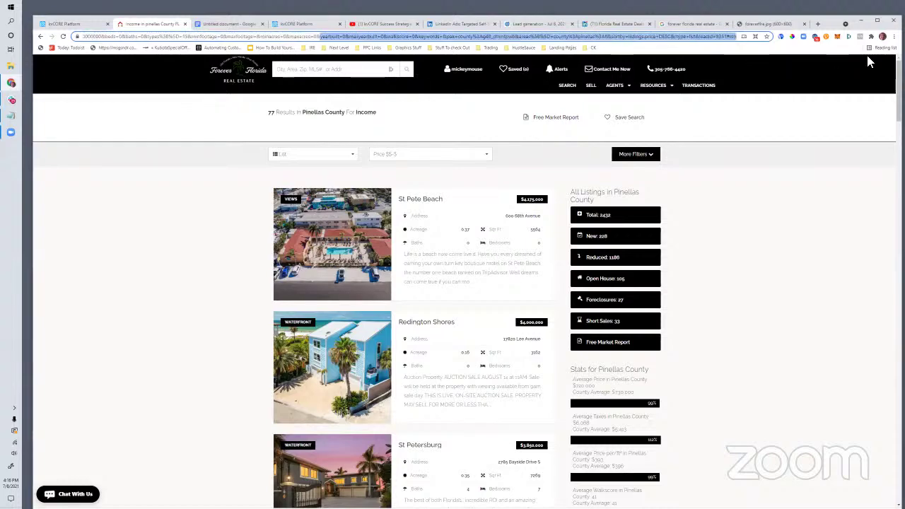
pyautogui.press('Return')
pyautogui.hotkey('ctrl', 'v')
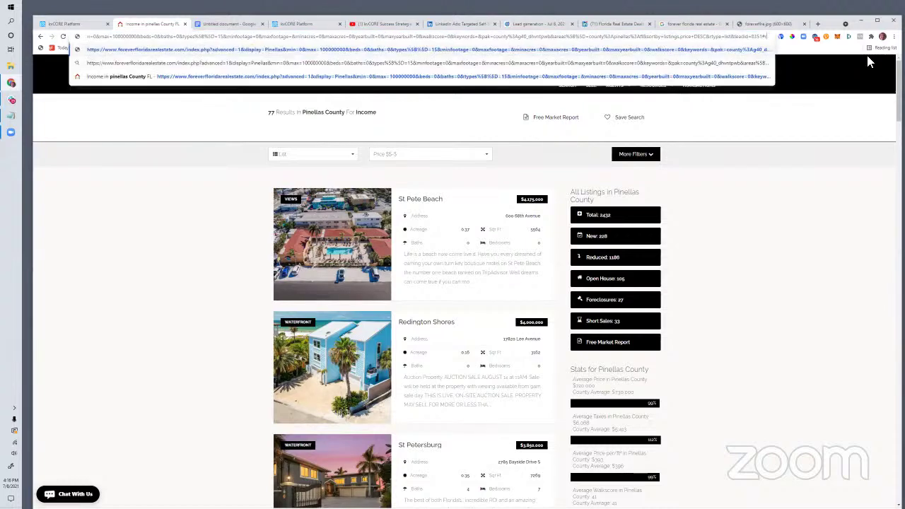
pyautogui.write('&dis')
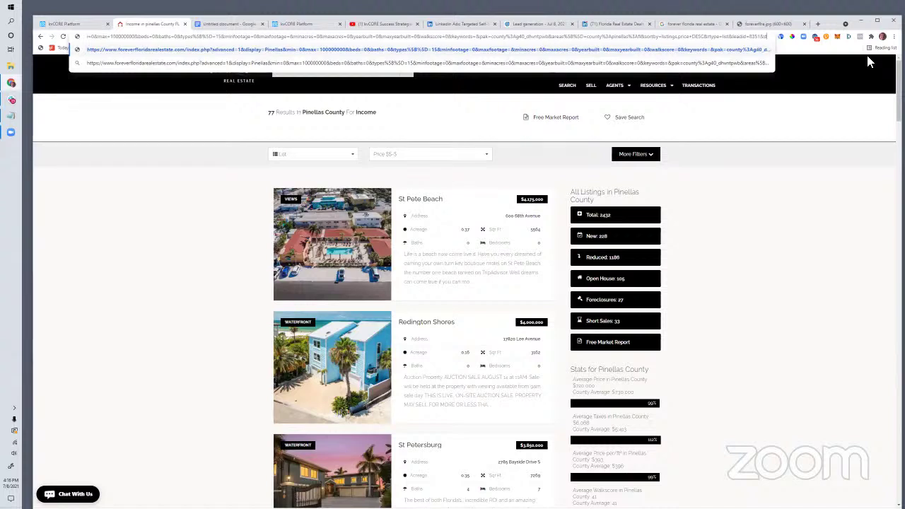
pyautogui.write('able_')
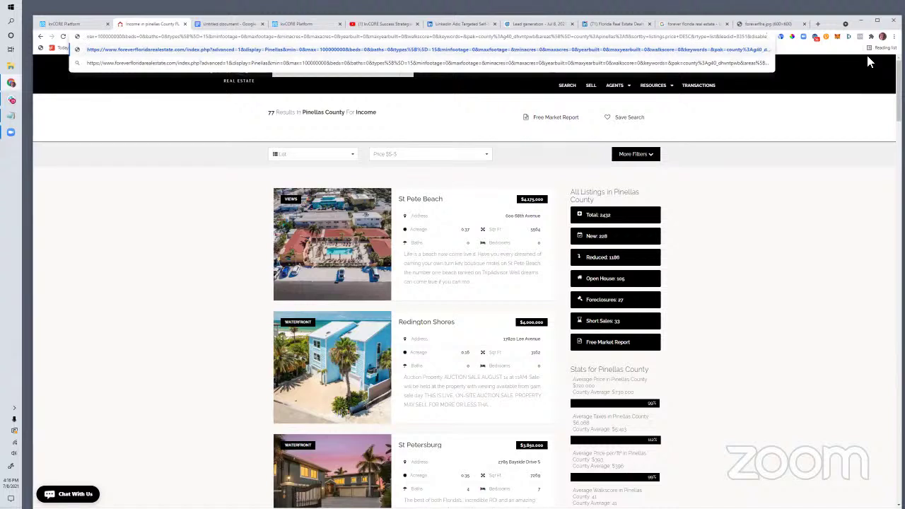
pyautogui.press('BackSpace')
pyautogui.press('BackSpace')
pyautogui.press('BackSpace')
pyautogui.press('BackSpace')
pyautogui.press('BackSpace')
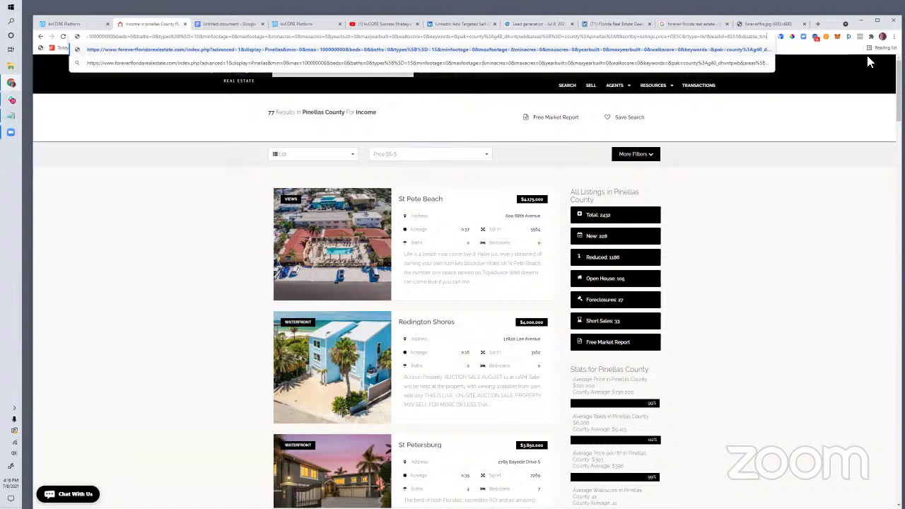
pyautogui.press('BackSpace')
pyautogui.press('BackSpace')
pyautogui.press('BackSpace')
pyautogui.write('noreg=1')
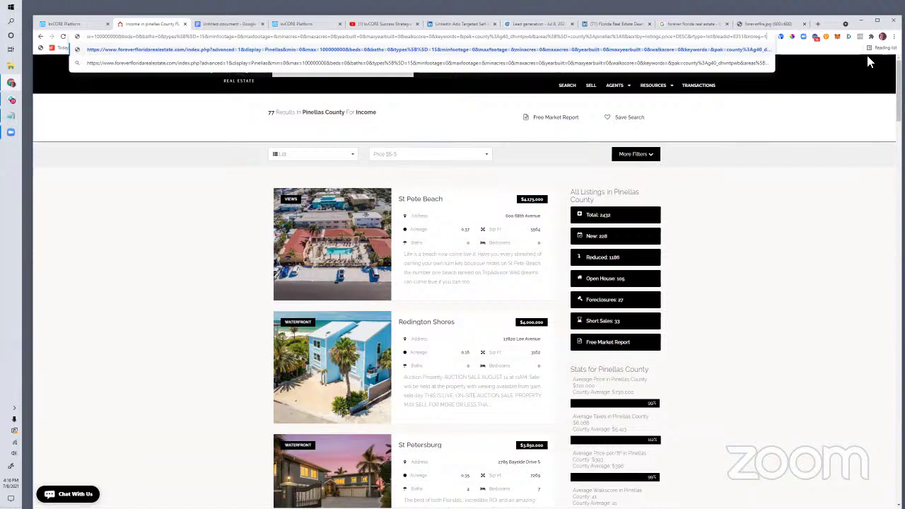
# Step: Copy the full listings URL and return to the LinkedIn Ads tab
pyautogui.hotkey('ctrl', 'a')
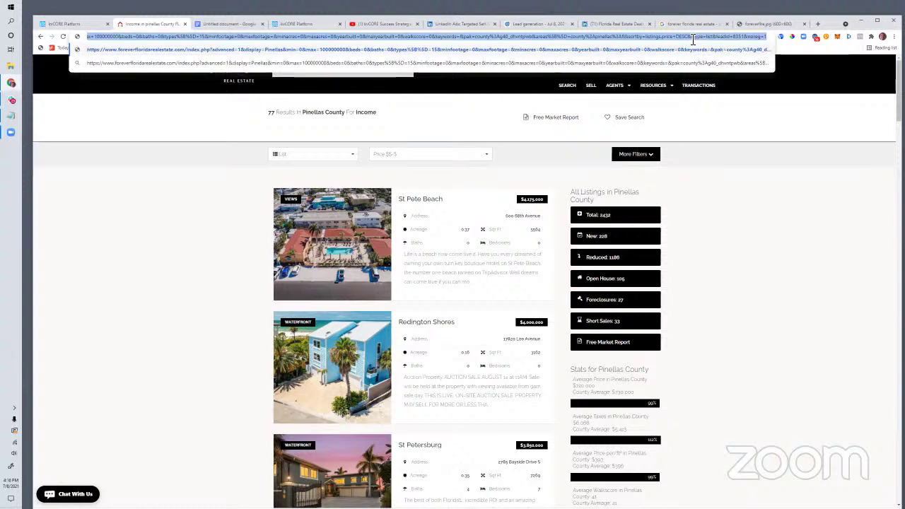
pyautogui.rightClick(382, 51)
pyautogui.click(389, 91)
pyautogui.click(298, 24)
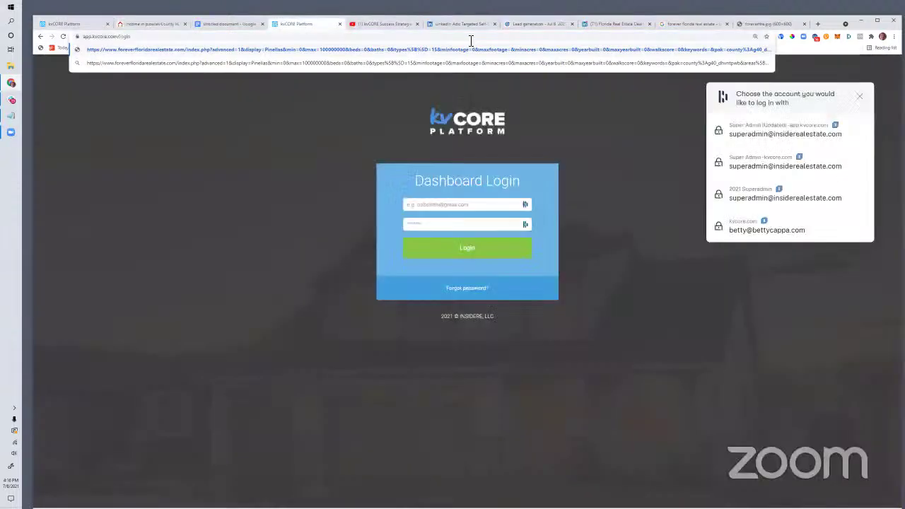
pyautogui.click(464, 24)
# Step: Paste the listings link as destination URL and add headline 'Pinellas County Income Properties (w/ Cash Flow Potential)'
pyautogui.click(605, 24)
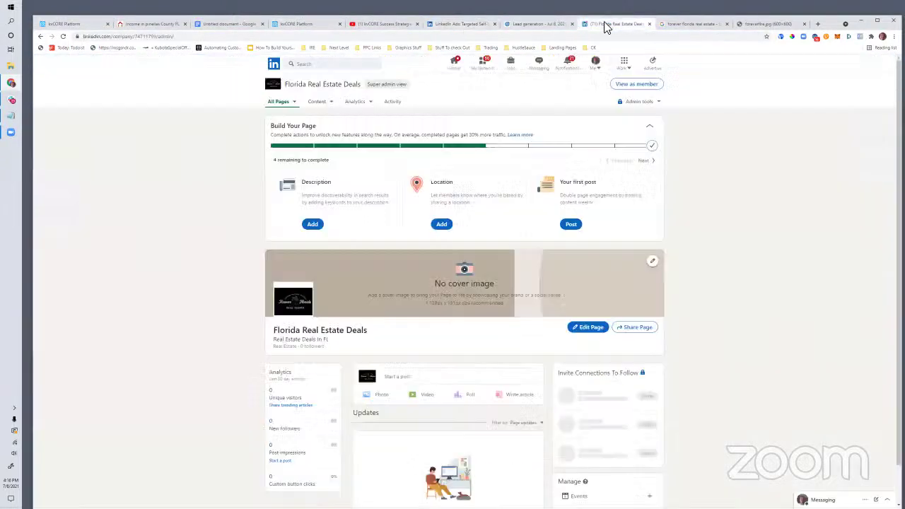
pyautogui.click(542, 25)
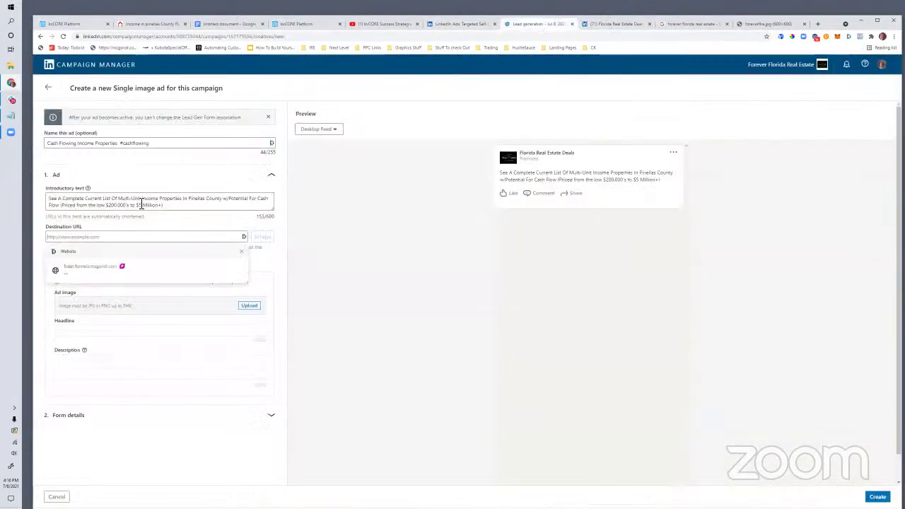
pyautogui.hotkey('ctrl', 'v')
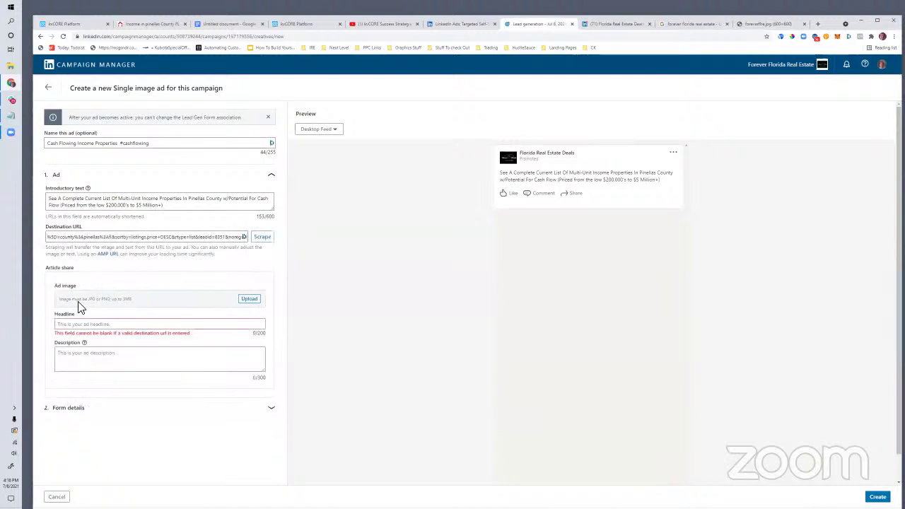
pyautogui.click(84, 323)
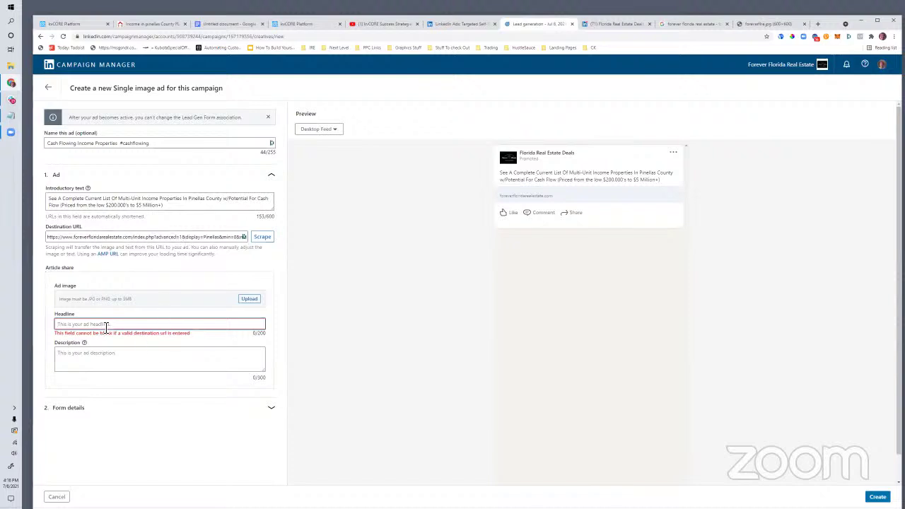
pyautogui.write('Flow Potential)')
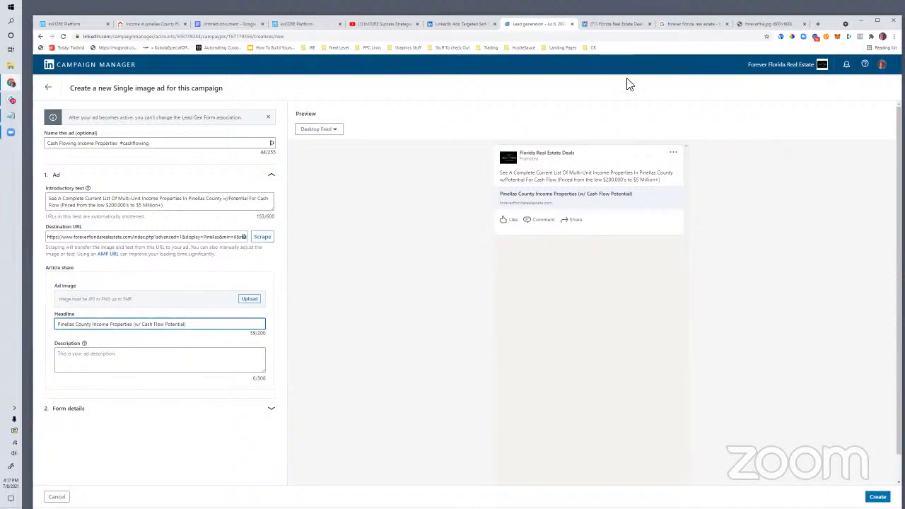
pyautogui.click(739, 24)
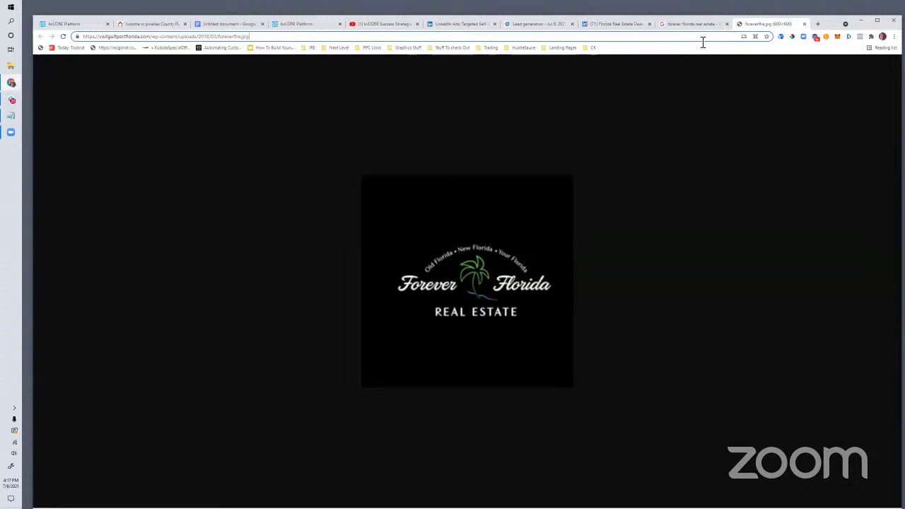
# Step: Load Google Maps and search for 'clearwater fl'
pyautogui.click(703, 43)
pyautogui.write('maps.googl')
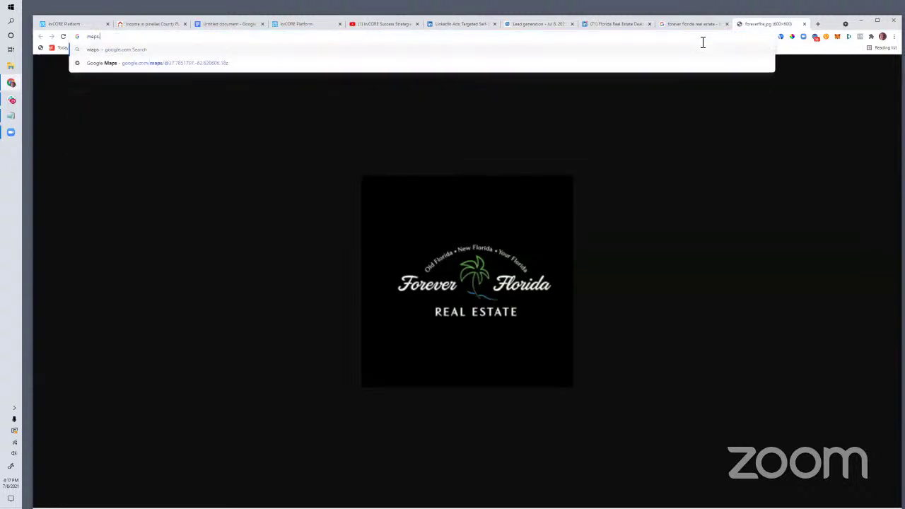
pyautogui.write('e.com')
pyautogui.press('Return')
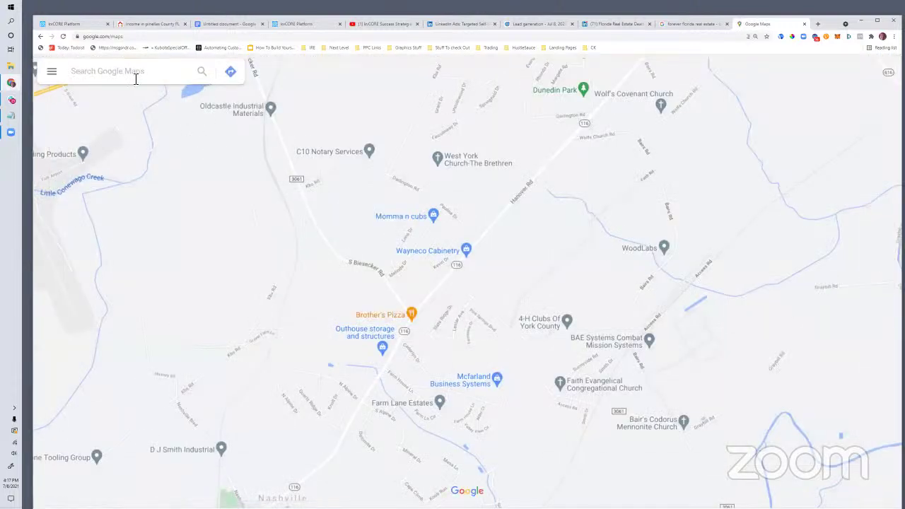
pyautogui.click(135, 79)
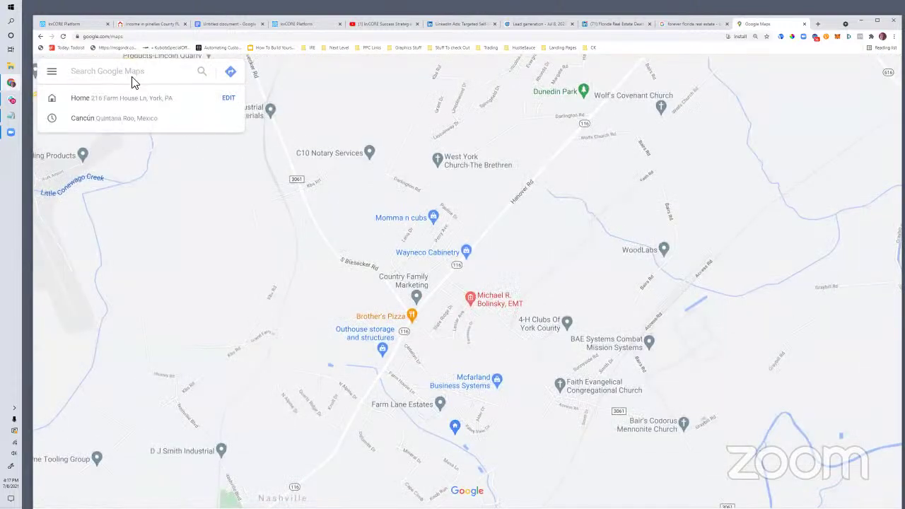
pyautogui.write('lear')
pyautogui.press('BackSpace')
pyautogui.press('BackSpace')
pyautogui.press('BackSpace')
pyautogui.press('BackSpace')
pyautogui.write('clearwat')
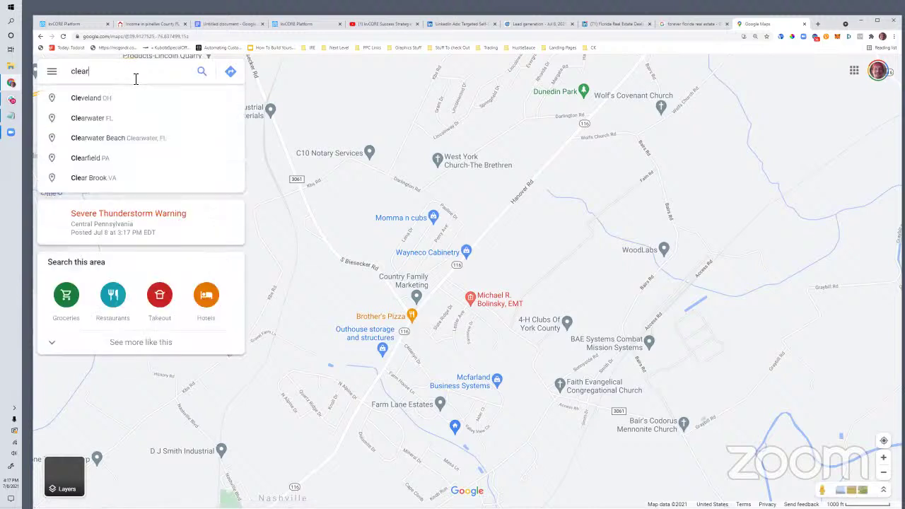
pyautogui.write('er fl')
pyautogui.press('Return')
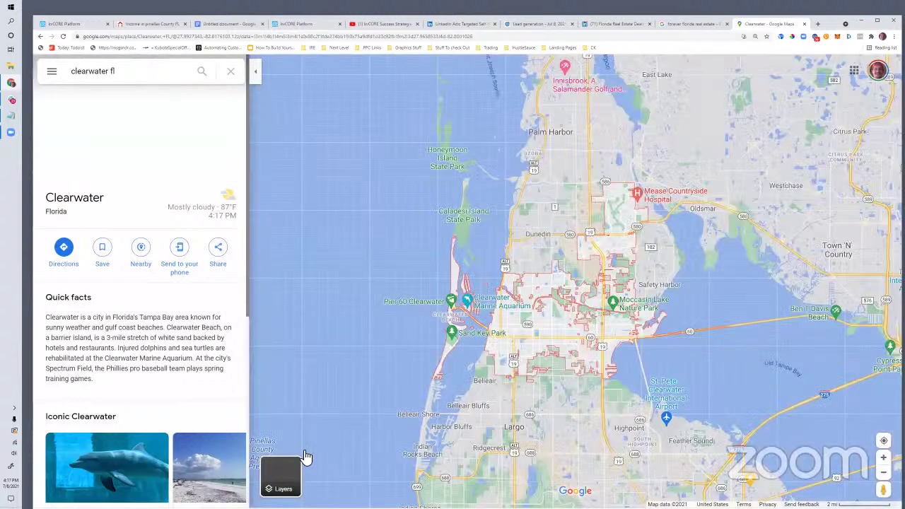
# Step: Switch to satellite view, frame Pinellas and Tampa Bay, and copy a screenshot of that area
pyautogui.click(281, 475)
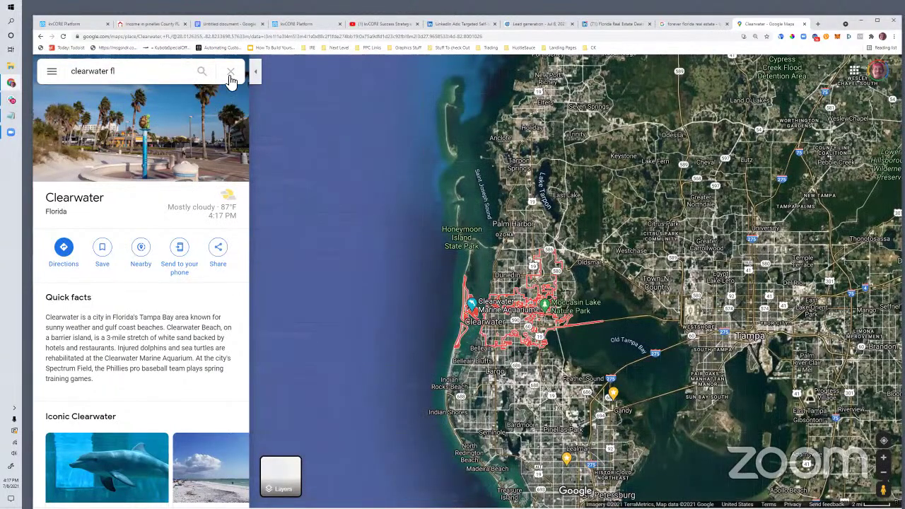
pyautogui.scroll(-1, 426, 294)
pyautogui.click(373, 397)
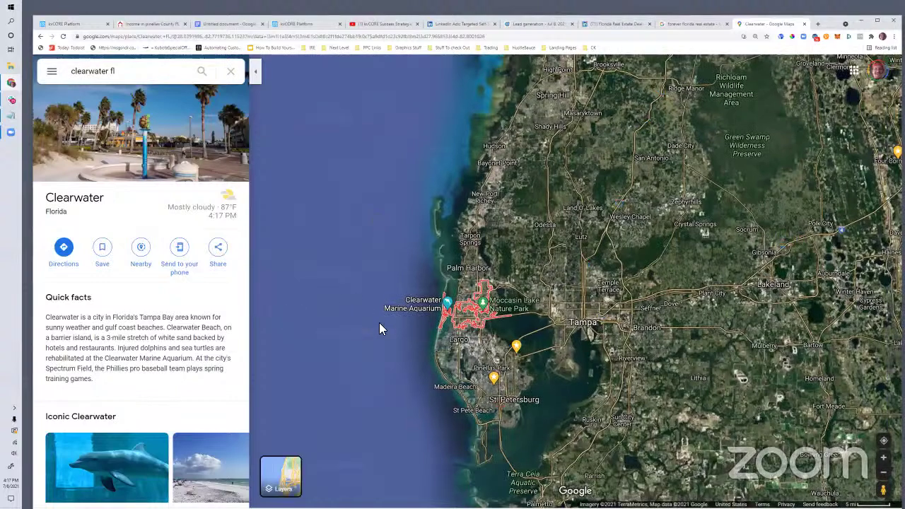
pyautogui.scroll(2, 378, 322)
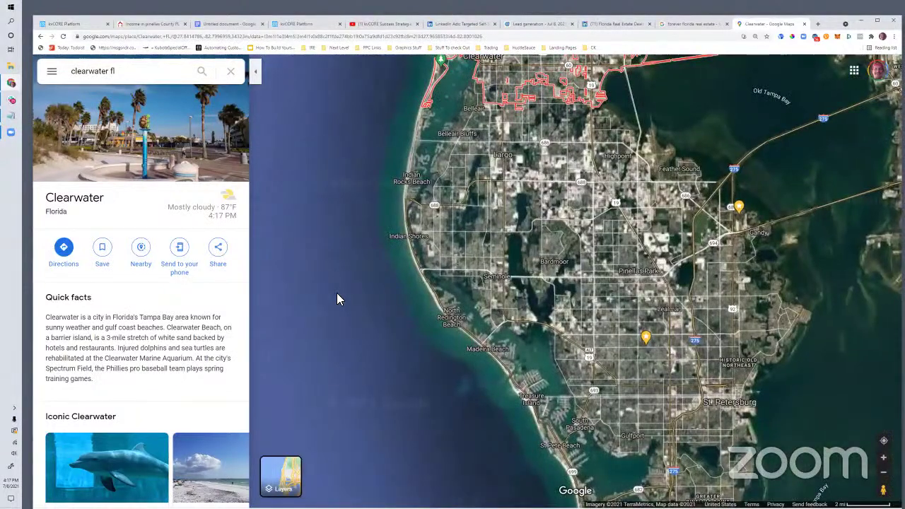
pyautogui.scroll(-1, 337, 298)
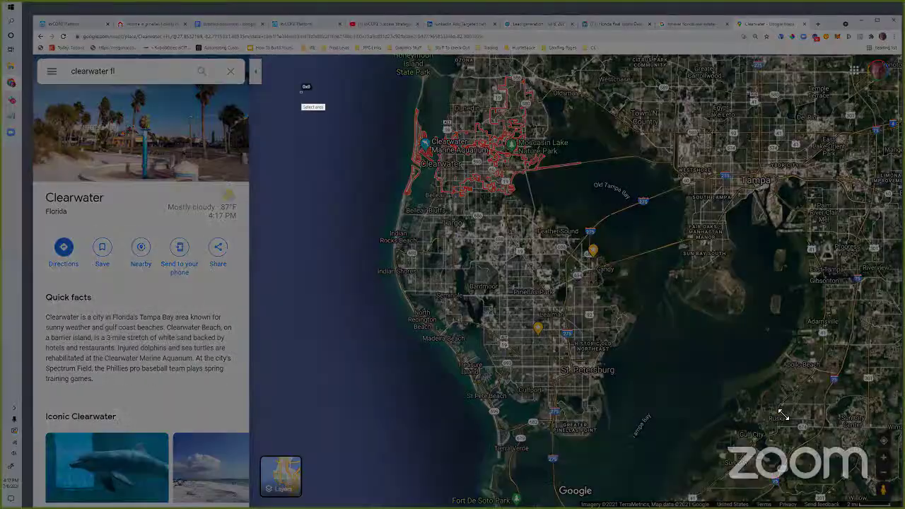
pyautogui.moveTo(302, 89); pyautogui.dragTo(797, 395)
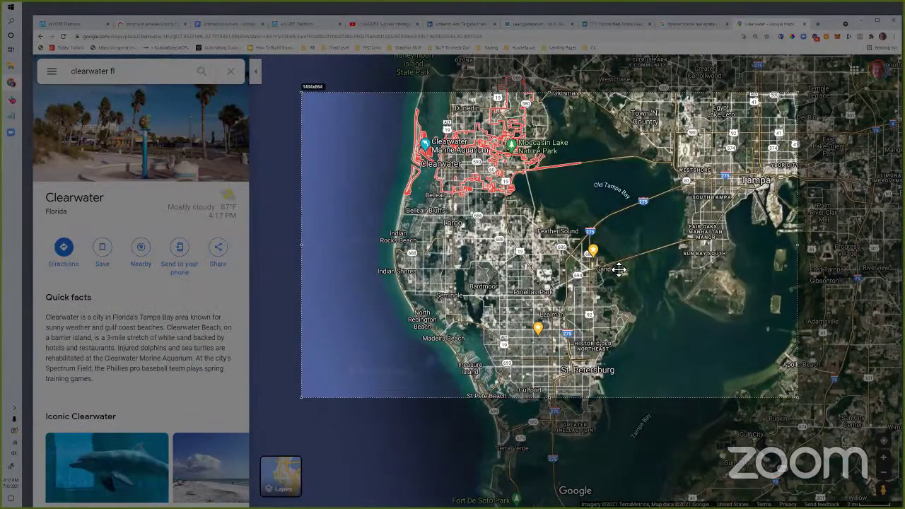
pyautogui.rightClick(616, 268)
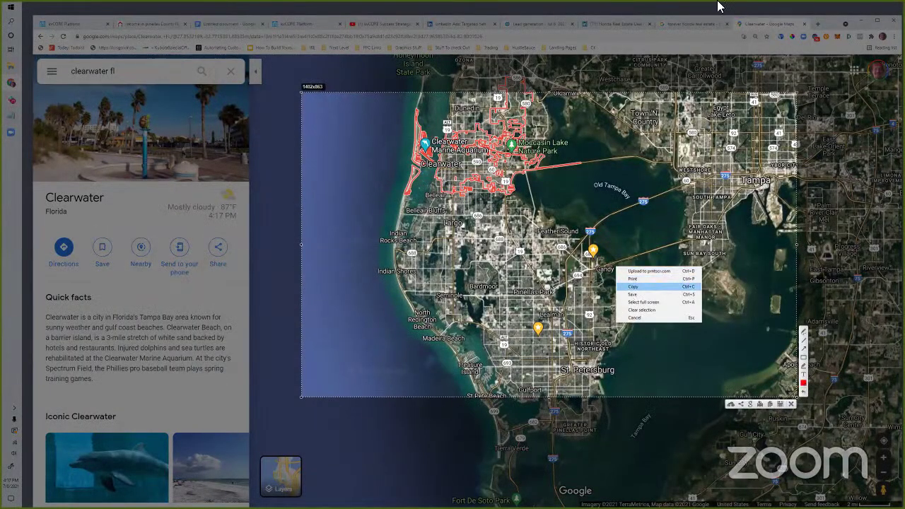
pyautogui.hotkey('ctrl', 'c')
# Step: Open the Canvas drawing from the bookmarks in a new tab
pyautogui.click(817, 23)
pyautogui.click(341, 51)
pyautogui.click(410, 66)
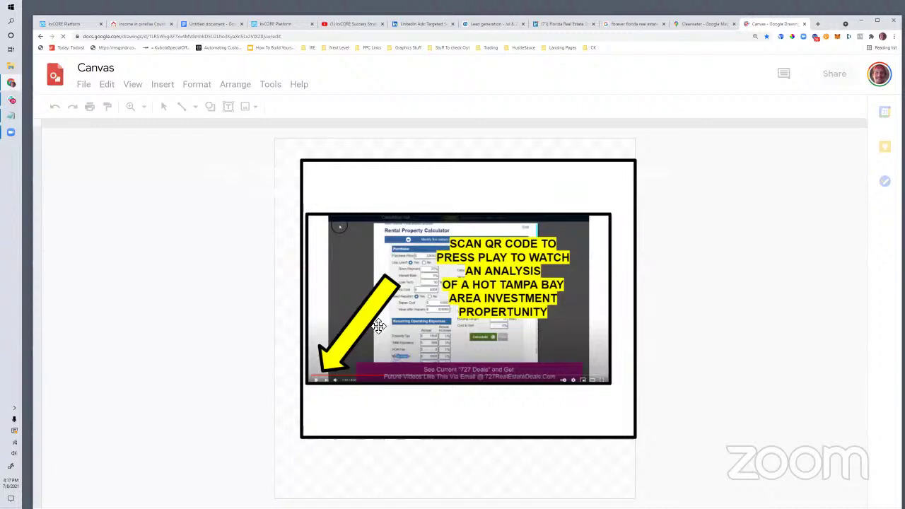
# Step: Delete the yellow arrow, the SCAN QR CODE caption and the old video screenshot
pyautogui.click(379, 325)
pyautogui.press('Delete')
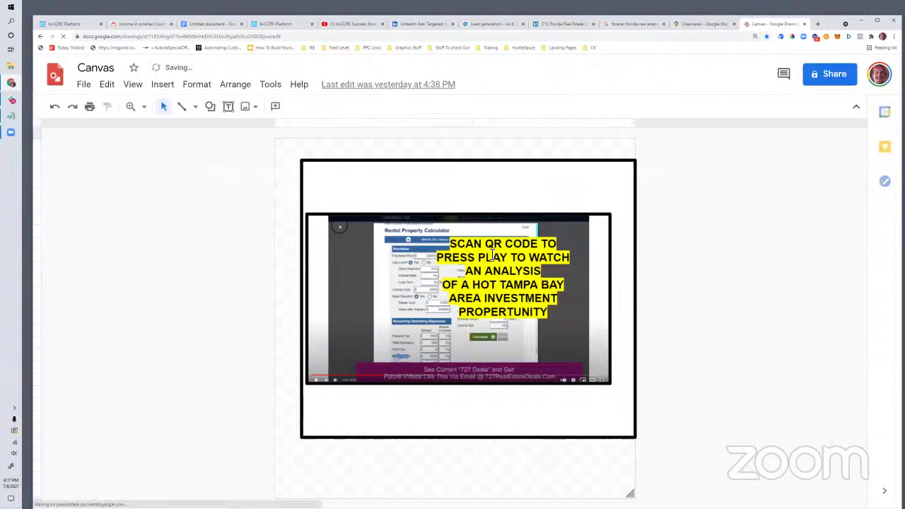
pyautogui.click(466, 246)
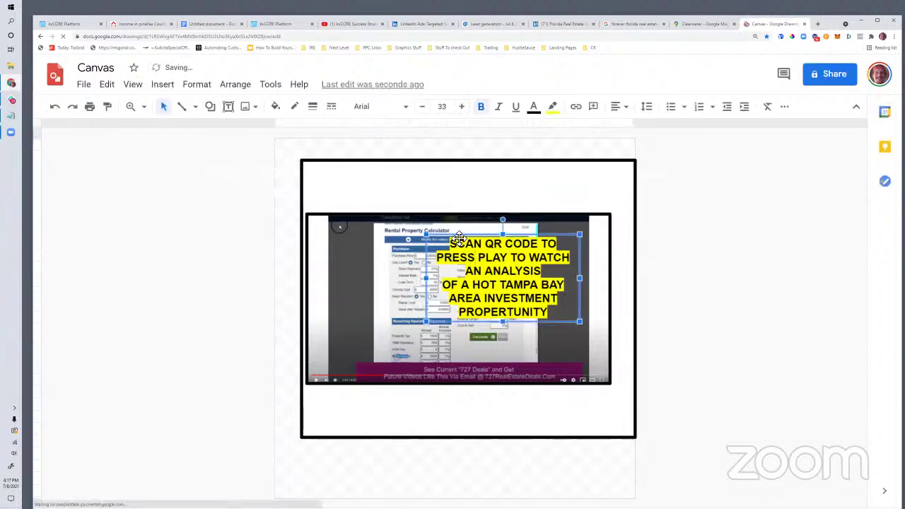
pyautogui.press('Delete')
pyautogui.click(444, 238)
pyautogui.press('Delete')
# Step: Paste the satellite map into the empty frame and enlarge it
pyautogui.rightClick(429, 252)
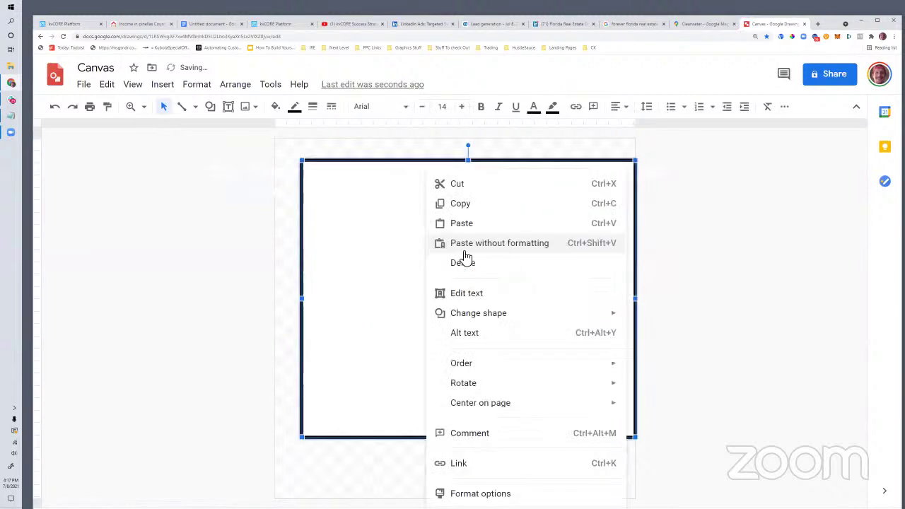
pyautogui.click(462, 224)
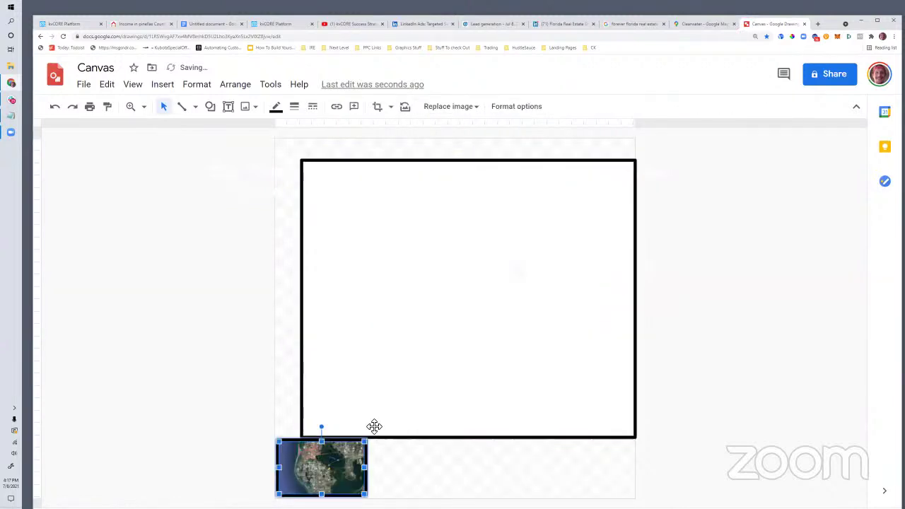
pyautogui.moveTo(335, 474); pyautogui.dragTo(385, 340)
pyautogui.moveTo(416, 306); pyautogui.dragTo(577, 226)
# Step: Give the map a 1px border and fine-tune its size and position in the frame
pyautogui.click(276, 106)
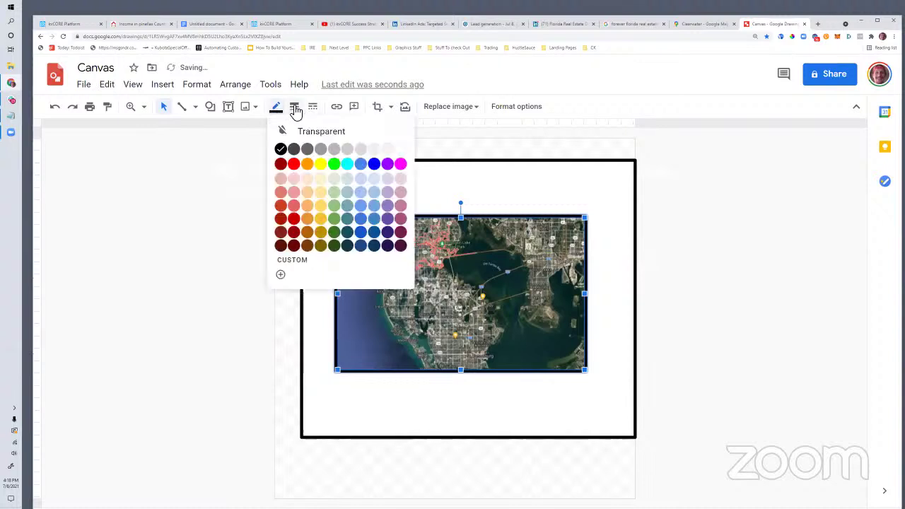
pyautogui.click(294, 107)
pyautogui.click(316, 130)
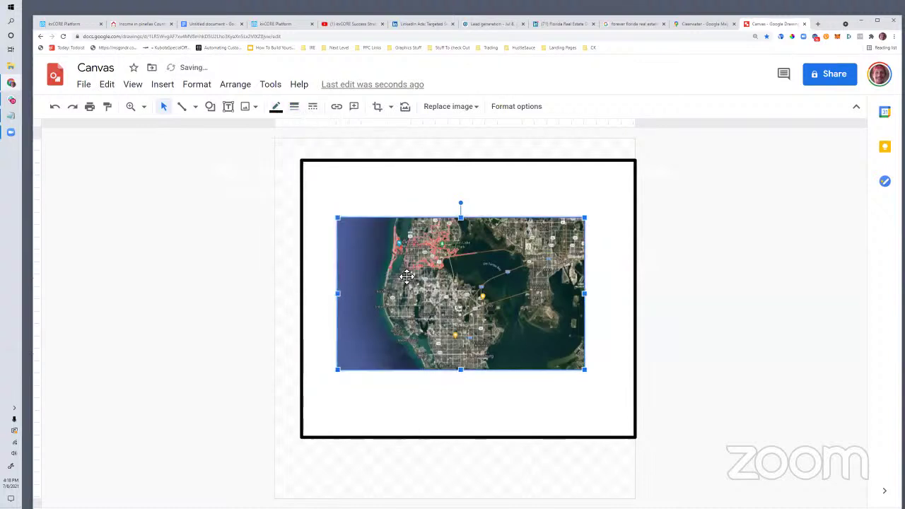
pyautogui.click(387, 203)
pyautogui.click(456, 280)
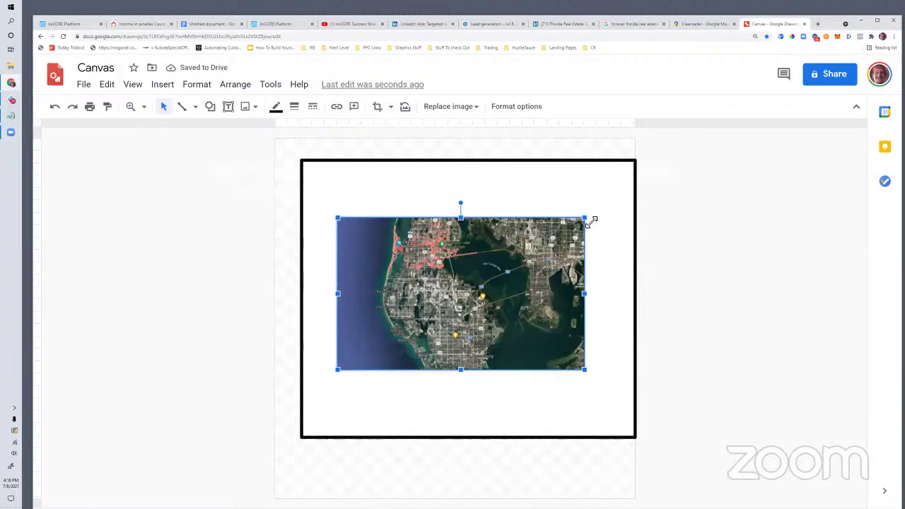
pyautogui.moveTo(586, 217); pyautogui.dragTo(611, 201)
pyautogui.moveTo(468, 329); pyautogui.dragTo(477, 350)
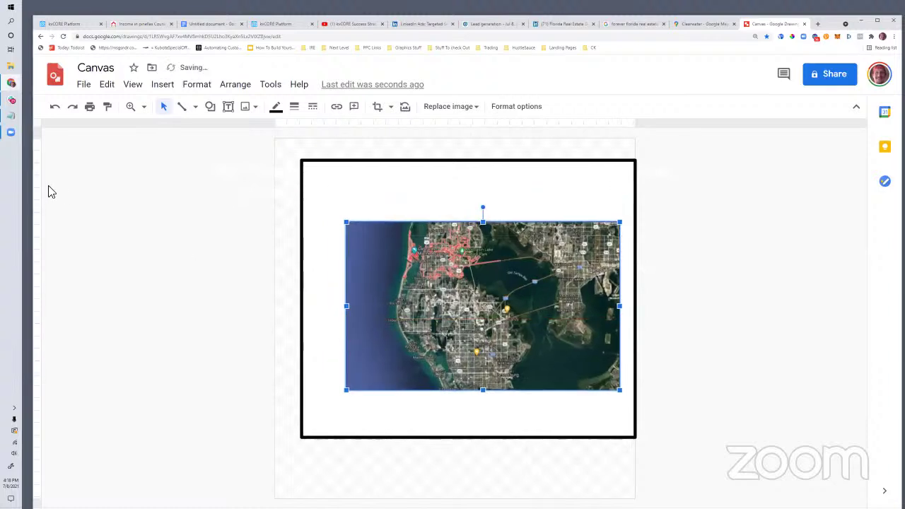
# Step: Draw a block arrow over the map and rotate it to point up-left
pyautogui.click(162, 84)
pyautogui.moveTo(178, 146)
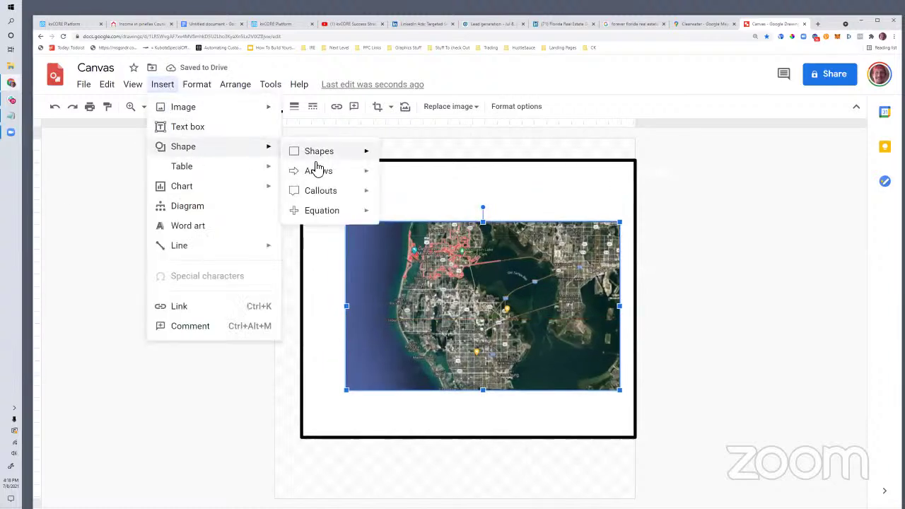
pyautogui.moveTo(324, 171)
pyautogui.click(394, 175)
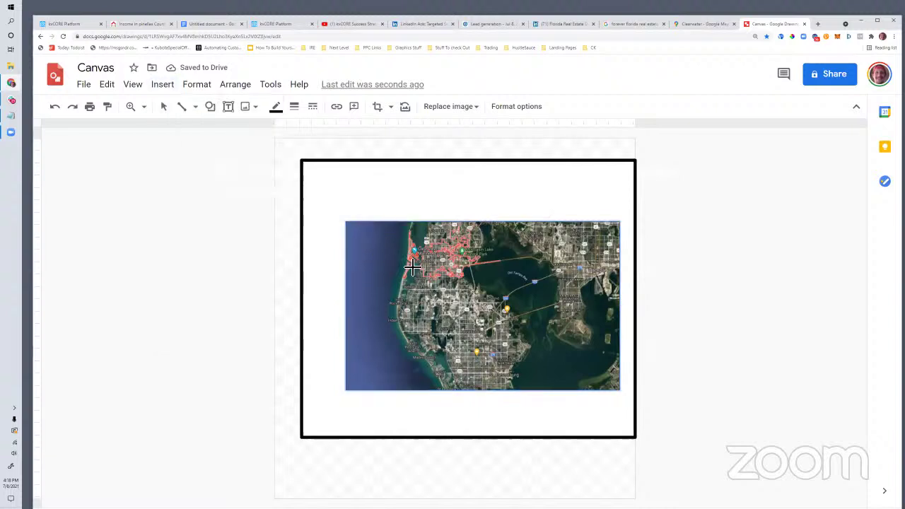
pyautogui.moveTo(364, 242); pyautogui.dragTo(469, 300)
pyautogui.moveTo(386, 305); pyautogui.dragTo(505, 338)
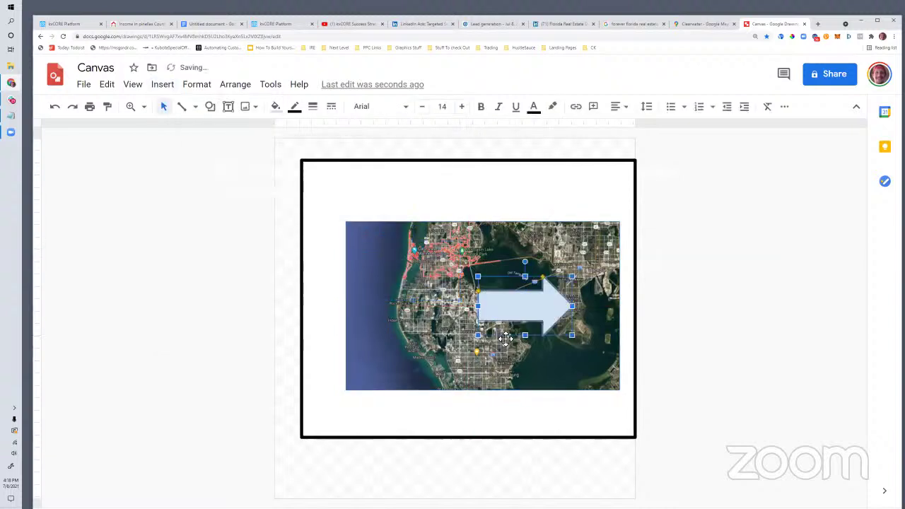
pyautogui.moveTo(533, 267); pyautogui.dragTo(504, 372)
pyautogui.moveTo(511, 295); pyautogui.dragTo(493, 315)
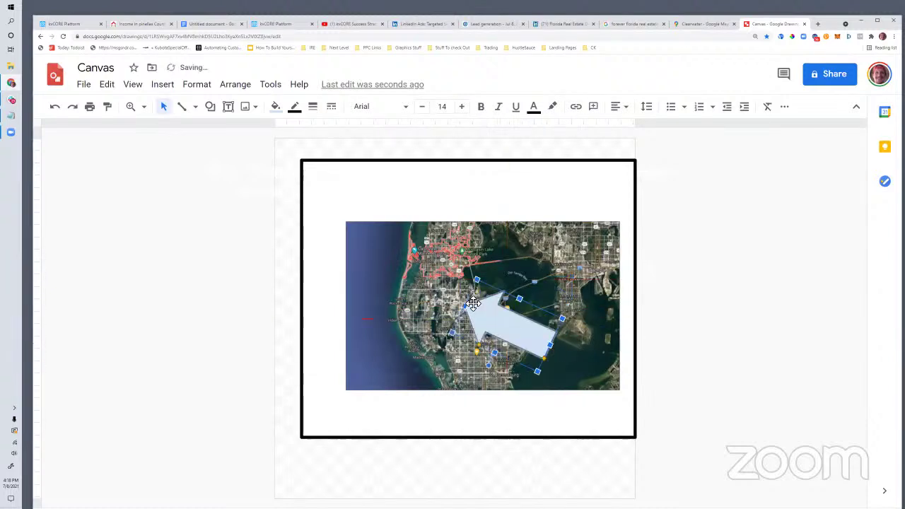
# Step: Fill the arrow red and nudge it slightly left
pyautogui.click(277, 107)
pyautogui.click(294, 187)
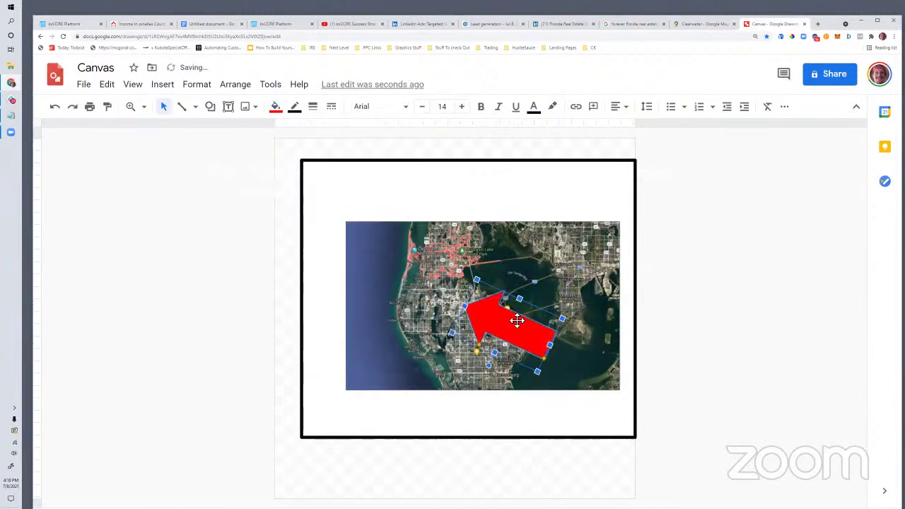
pyautogui.moveTo(486, 317); pyautogui.dragTo(473, 316)
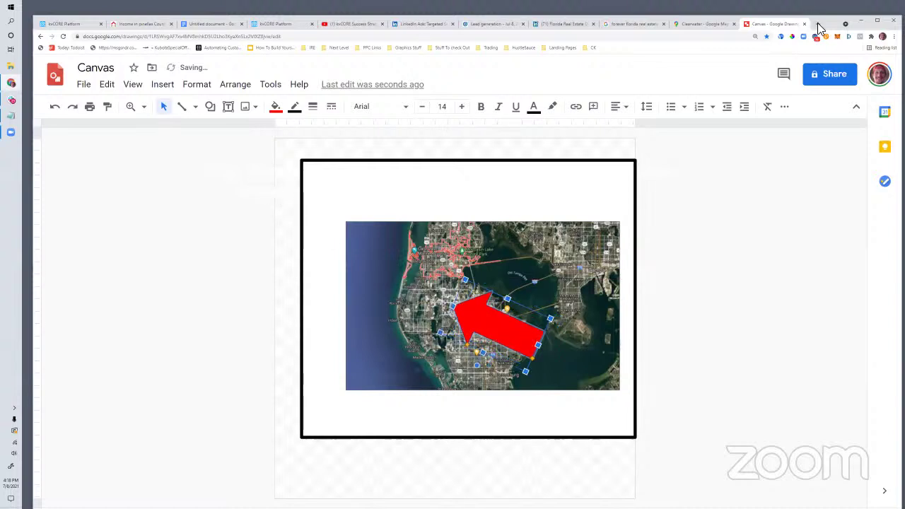
pyautogui.click(817, 23)
# Step: Search Google Images for 'house icon'
pyautogui.write('images')
pyautogui.press('Return')
pyautogui.write('house icon')
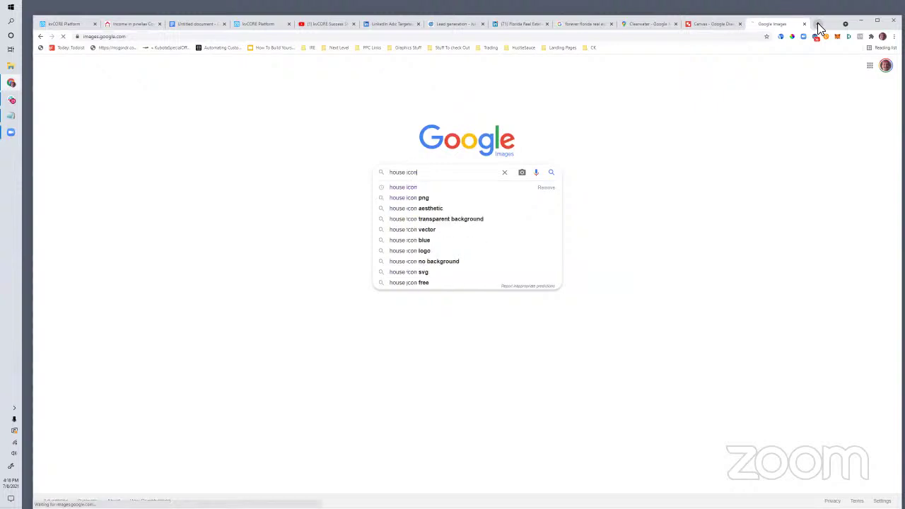
pyautogui.press('Return')
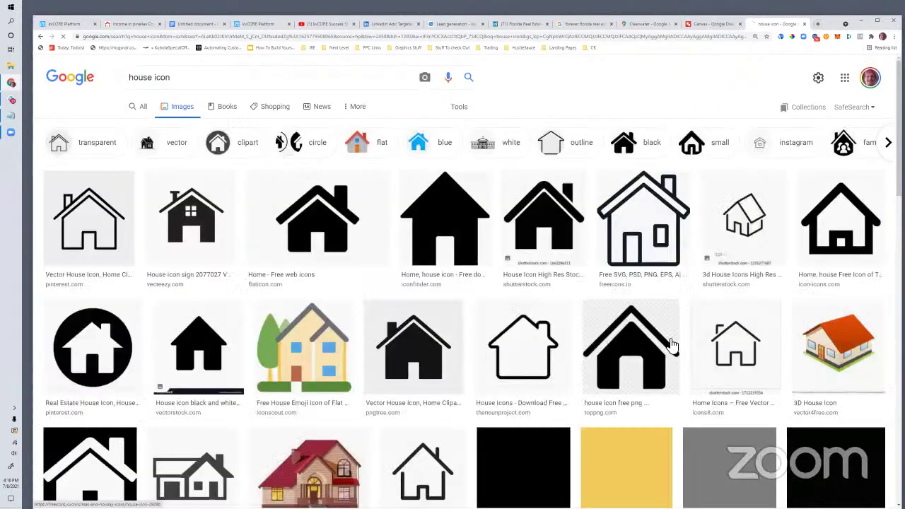
pyautogui.scroll(-1, 374, 338)
pyautogui.scroll(-3, 635, 371)
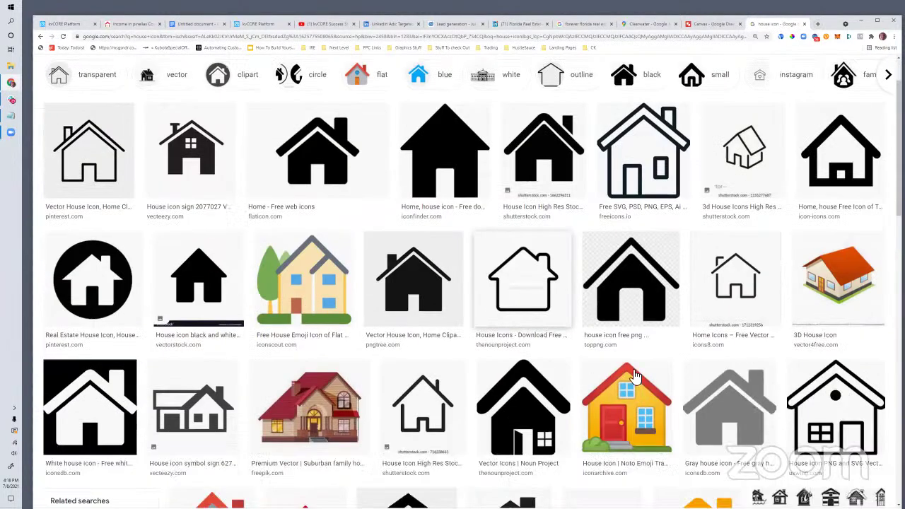
# Step: Copy the colourful emoji house image and return to the Canvas drawing
pyautogui.click(635, 351)
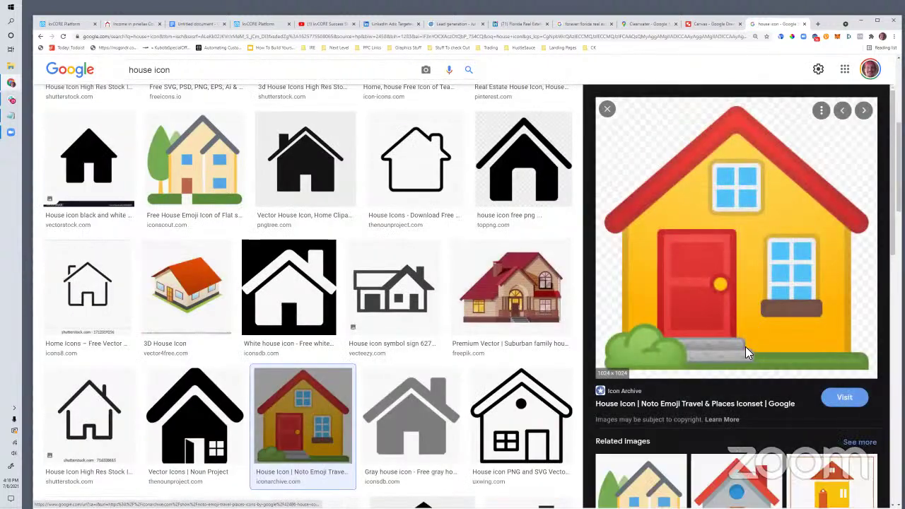
pyautogui.rightClick(747, 353)
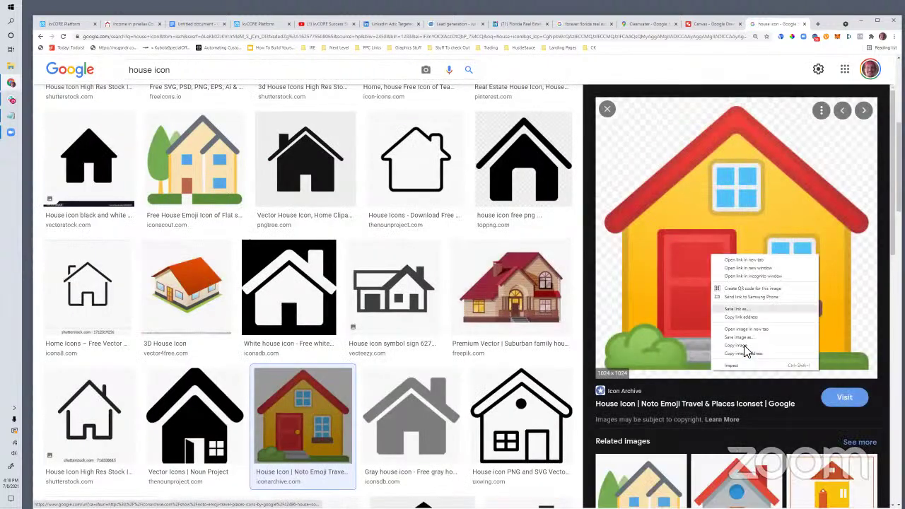
pyautogui.click(745, 347)
pyautogui.click(693, 26)
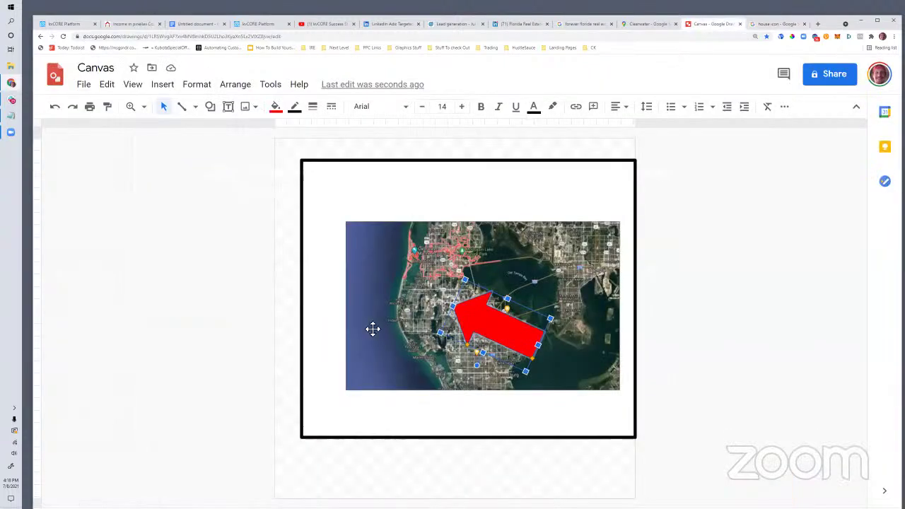
pyautogui.rightClick(421, 265)
# Step: Paste the house emoji at the red arrow's tip and slightly reshape the arrow
pyautogui.click(453, 195)
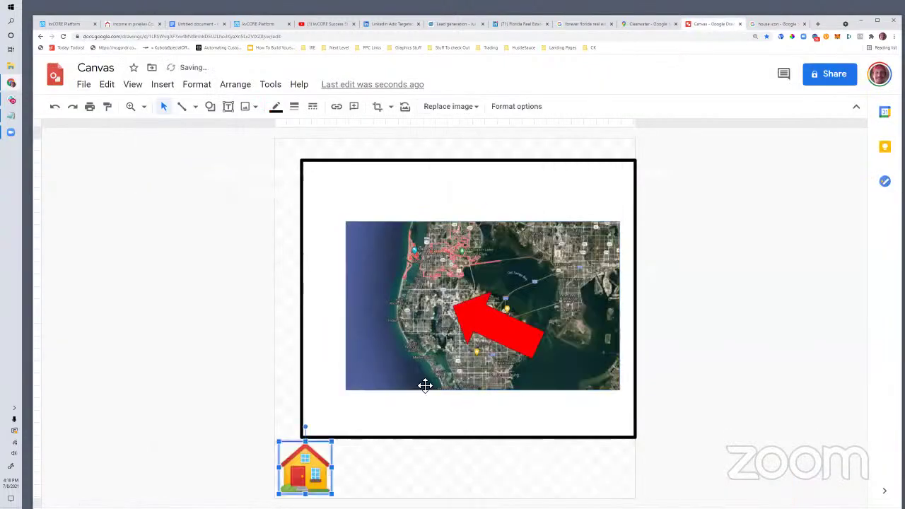
pyautogui.moveTo(318, 476); pyautogui.dragTo(456, 317)
pyautogui.click(501, 327)
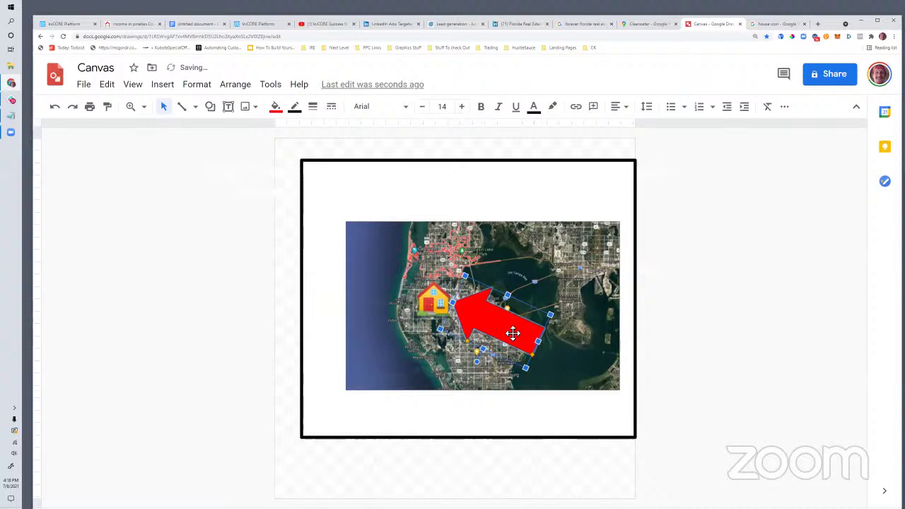
pyautogui.moveTo(509, 292); pyautogui.dragTo(509, 321)
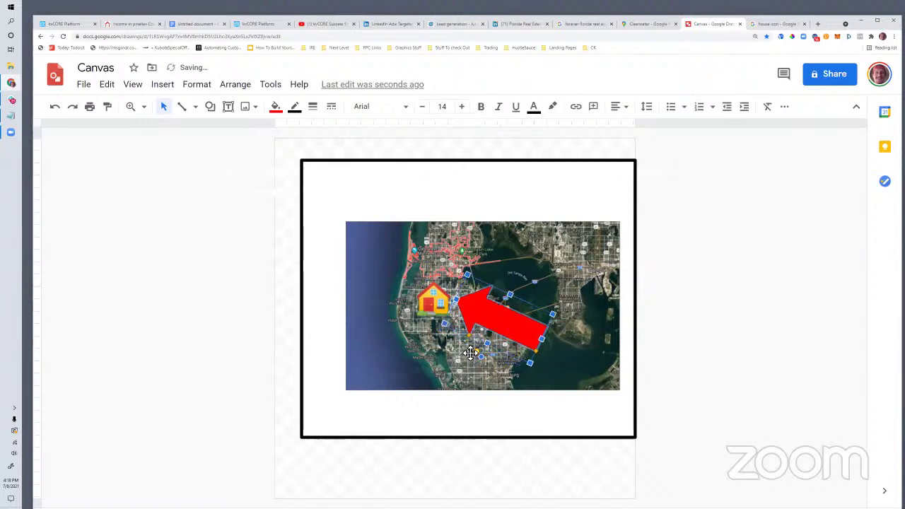
pyautogui.click(470, 350)
# Step: Insert a text box above the house on the map
pyautogui.click(164, 85)
pyautogui.click(188, 126)
pyautogui.moveTo(448, 239)
pyautogui.mouseDown()
pyautogui.moveTo(537, 276)
pyautogui.moveTo(622, 282)
pyautogui.moveTo(597, 284)
pyautogui.mouseUp()
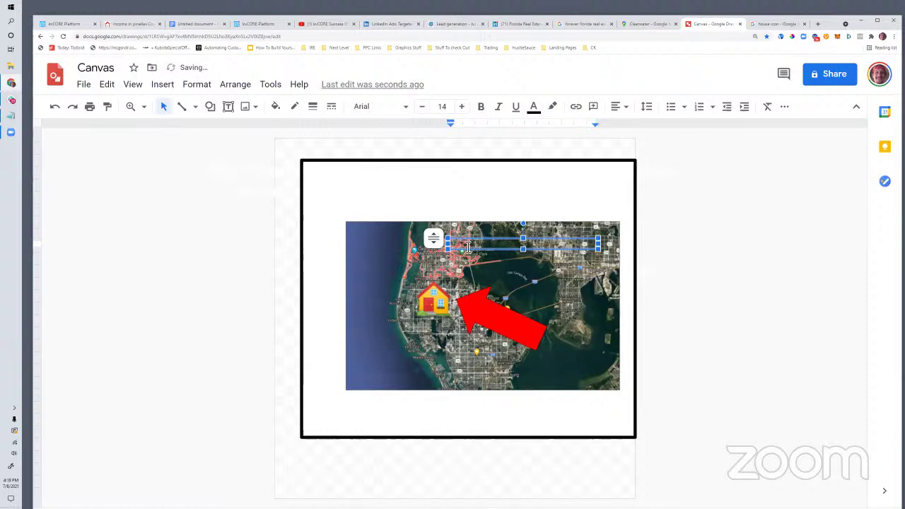
# Step: Make the '17.3% Cap Rate?' caption bold and highlight it in yellow
pyautogui.write('17.7% Cap Rate')
pyautogui.click(481, 106)
pyautogui.click(533, 106)
pyautogui.click(552, 106)
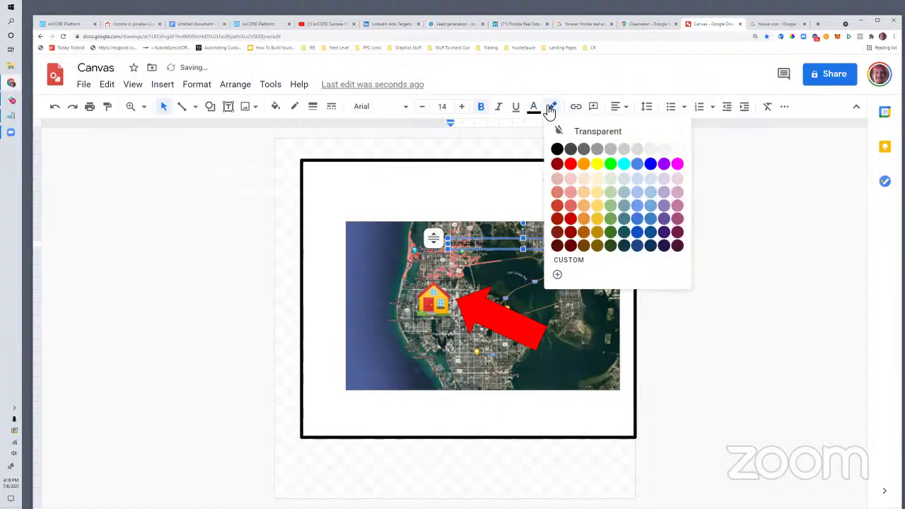
pyautogui.click(597, 163)
# Step: Increase the caption's font size to 55
pyautogui.click(463, 108)
pyautogui.click(463, 108)
pyautogui.click(463, 108)
pyautogui.click(462, 108)
pyautogui.click(463, 108)
pyautogui.click(463, 108)
pyautogui.click(463, 108)
pyautogui.click(463, 109)
pyautogui.click(463, 108)
pyautogui.click(463, 108)
pyautogui.click(463, 108)
pyautogui.click(463, 108)
pyautogui.click(463, 108)
pyautogui.click(463, 108)
pyautogui.click(463, 108)
pyautogui.click(463, 108)
pyautogui.click(463, 109)
pyautogui.click(463, 108)
pyautogui.click(463, 108)
pyautogui.click(463, 108)
pyautogui.click(462, 107)
pyautogui.click(462, 106)
pyautogui.click(462, 106)
pyautogui.click(462, 107)
pyautogui.click(461, 106)
pyautogui.click(462, 106)
pyautogui.click(461, 107)
pyautogui.click(462, 107)
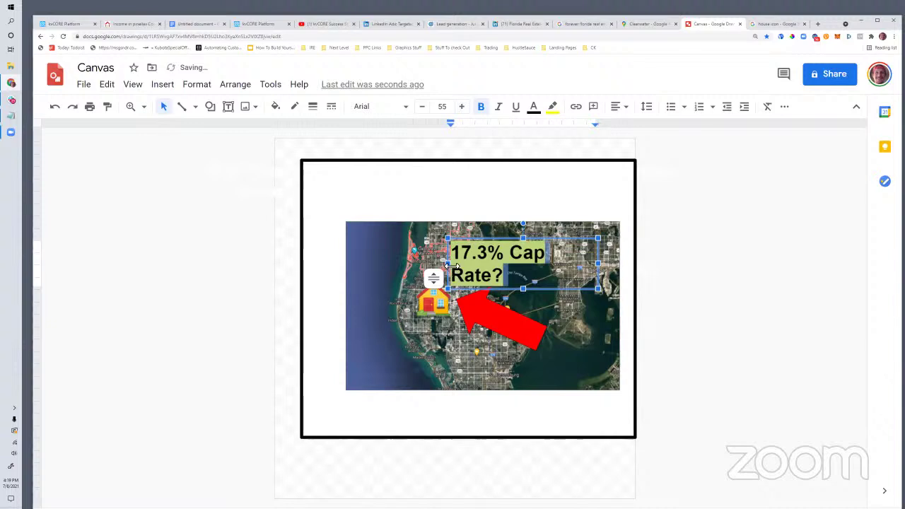
# Step: Widen the caption text box so the text fits on one line above the house
pyautogui.moveTo(436, 266)
pyautogui.mouseDown()
pyautogui.moveTo(412, 267)
pyautogui.moveTo(439, 253)
pyautogui.mouseUp()
pyautogui.click(378, 356)
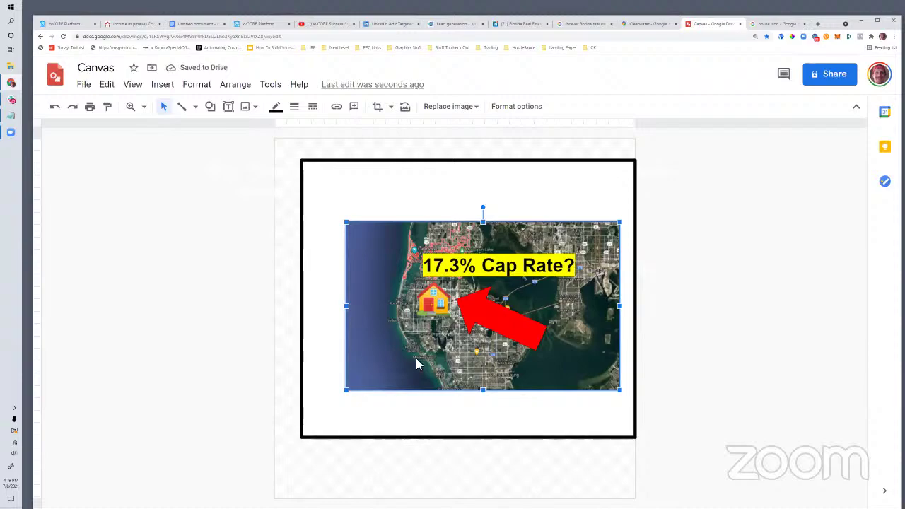
pyautogui.press('Print')
# Step: Capture the map graphic region and copy it to the clipboard
pyautogui.moveTo(355, 227); pyautogui.dragTo(613, 385)
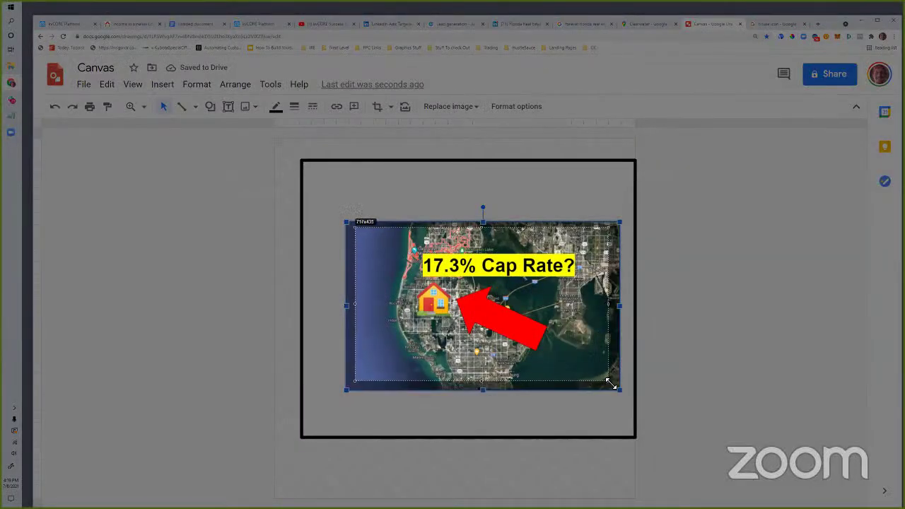
pyautogui.rightClick(551, 336)
pyautogui.click(568, 356)
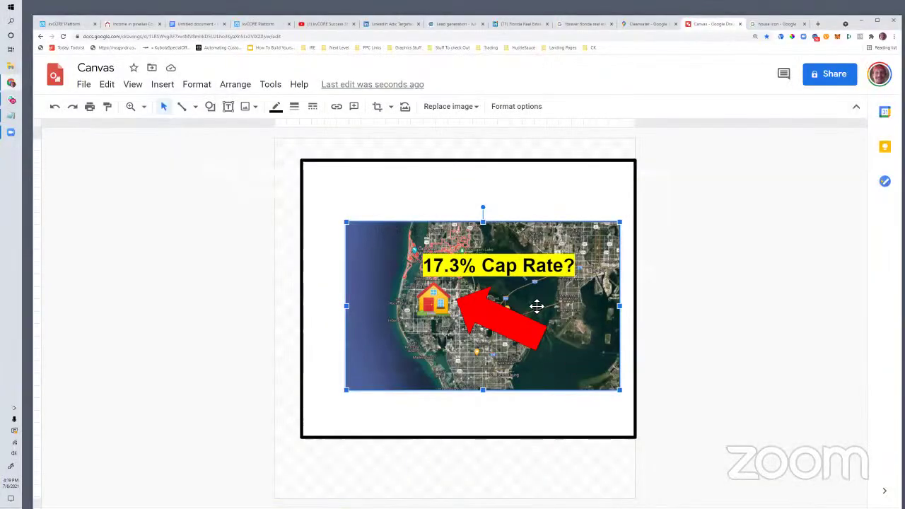
# Step: Capture the map graphic again and save it as an image file
pyautogui.press('Print')
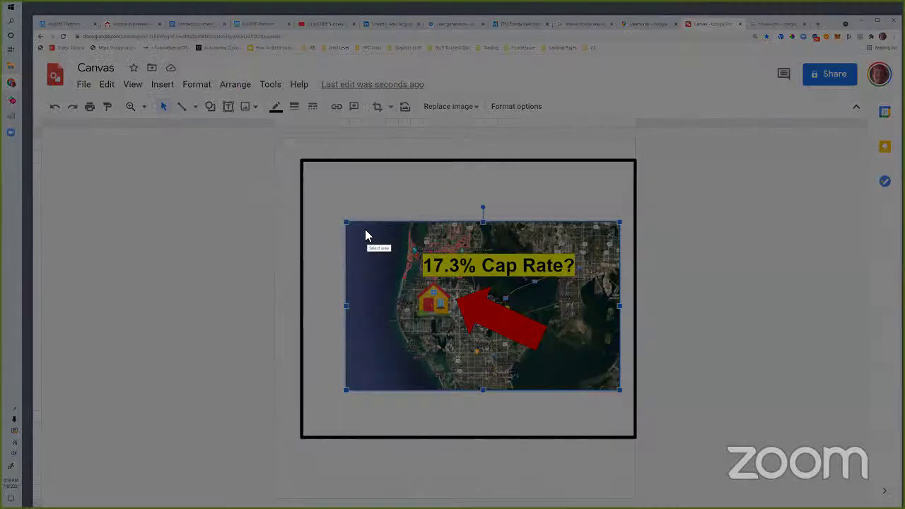
pyautogui.moveTo(360, 224); pyautogui.dragTo(613, 384)
pyautogui.click(596, 390)
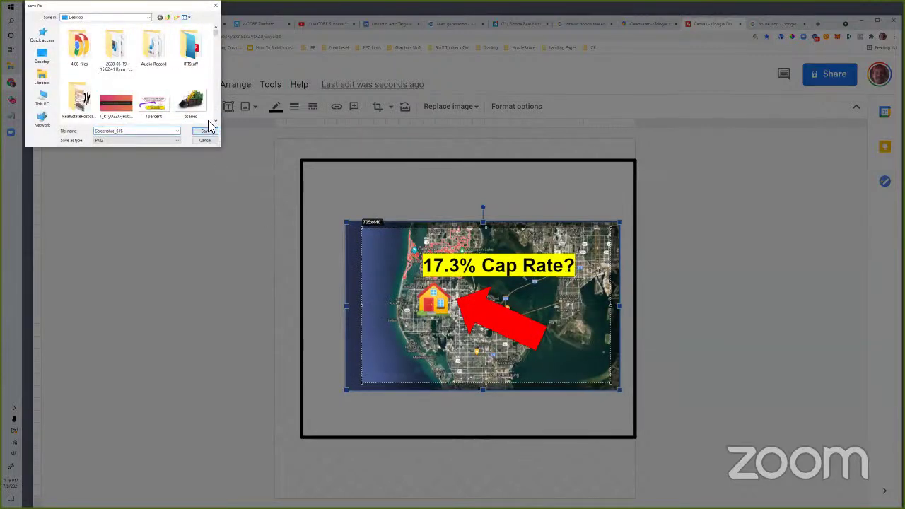
pyautogui.click(203, 130)
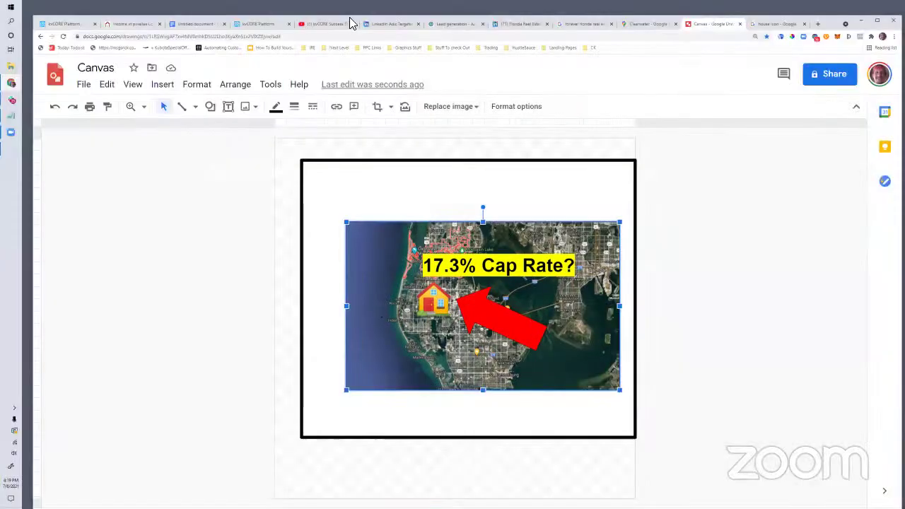
# Step: After checking the LinkedIn tabs, recapture the map graphic and save it as a PNG on the Desktop
pyautogui.click(388, 24)
pyautogui.click(531, 25)
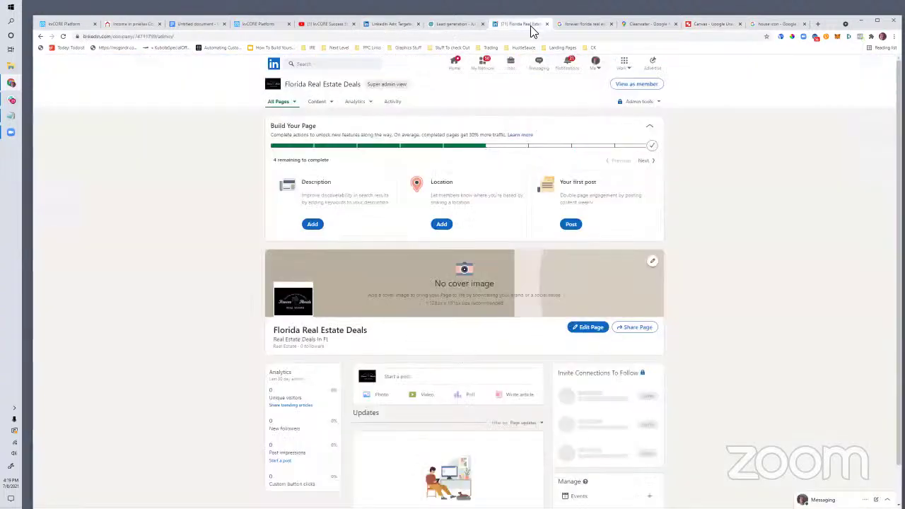
pyautogui.click(453, 24)
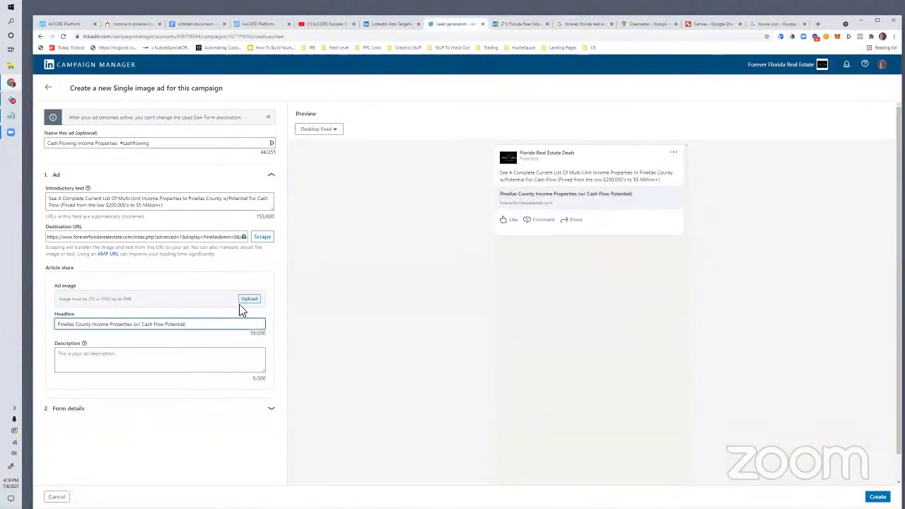
pyautogui.click(519, 24)
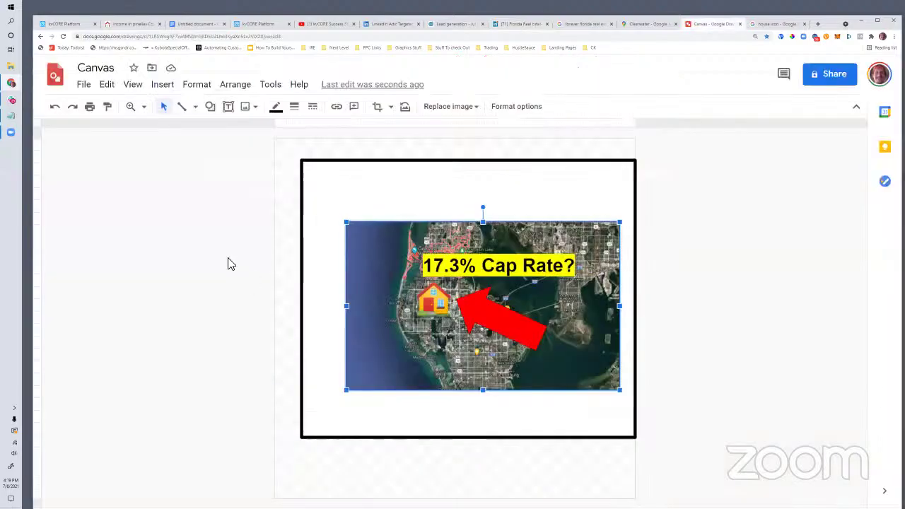
pyautogui.press('Print')
pyautogui.moveTo(357, 226); pyautogui.dragTo(611, 382)
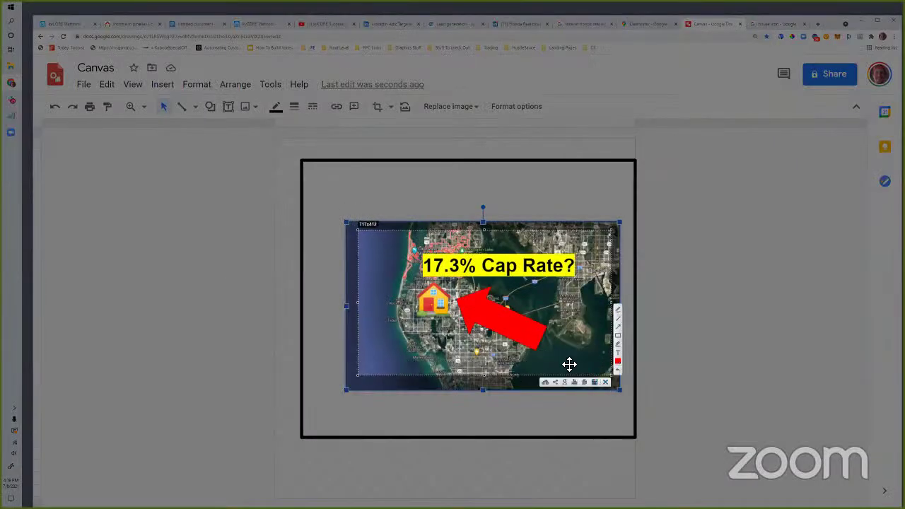
pyautogui.click(570, 375)
pyautogui.press('Return')
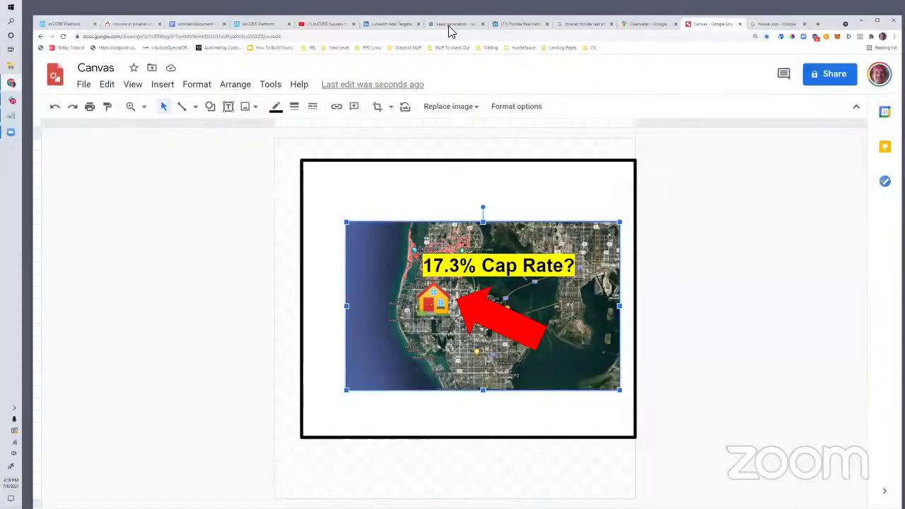
# Step: Upload Screenshot_517 from the Desktop as the Campaign Manager ad image
pyautogui.click(442, 26)
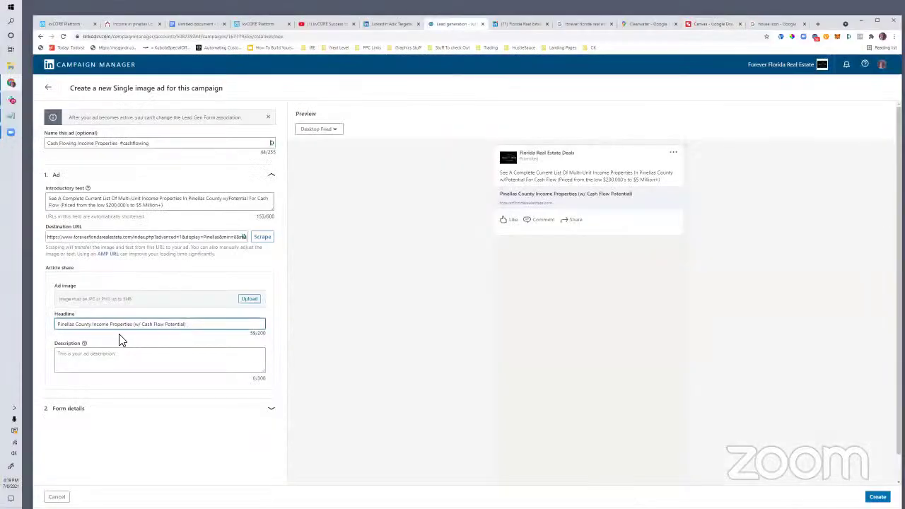
pyautogui.click(245, 300)
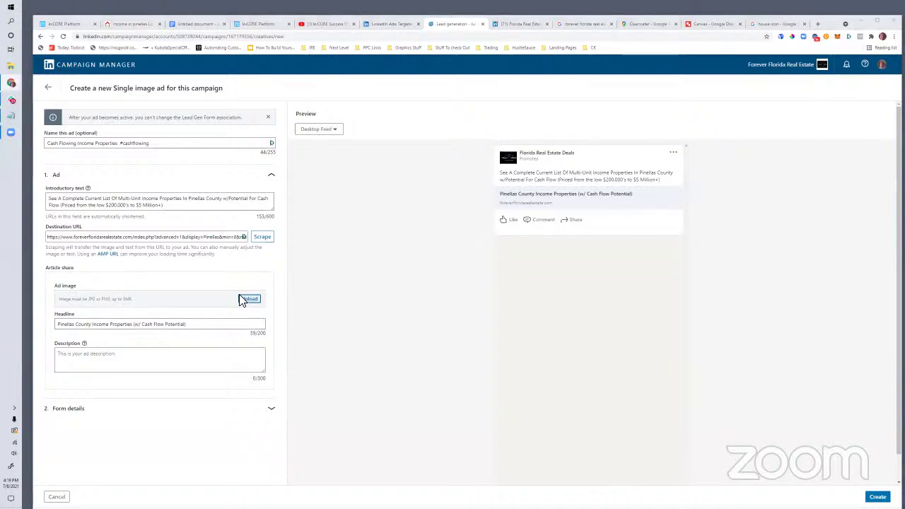
pyautogui.click(61, 70)
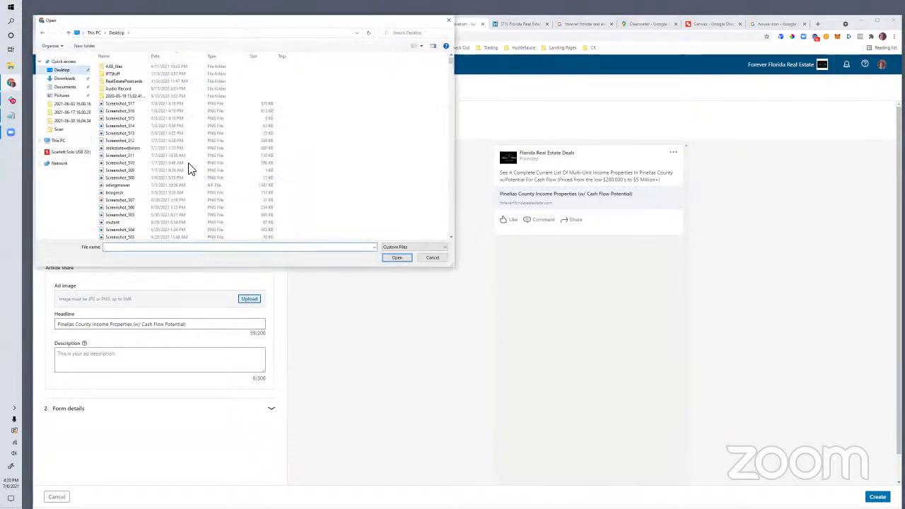
pyautogui.click(120, 103)
pyautogui.click(385, 258)
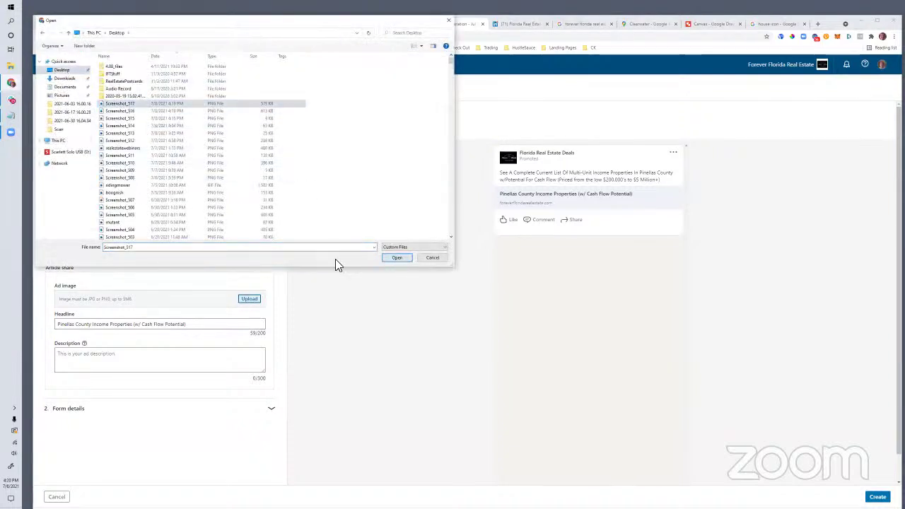
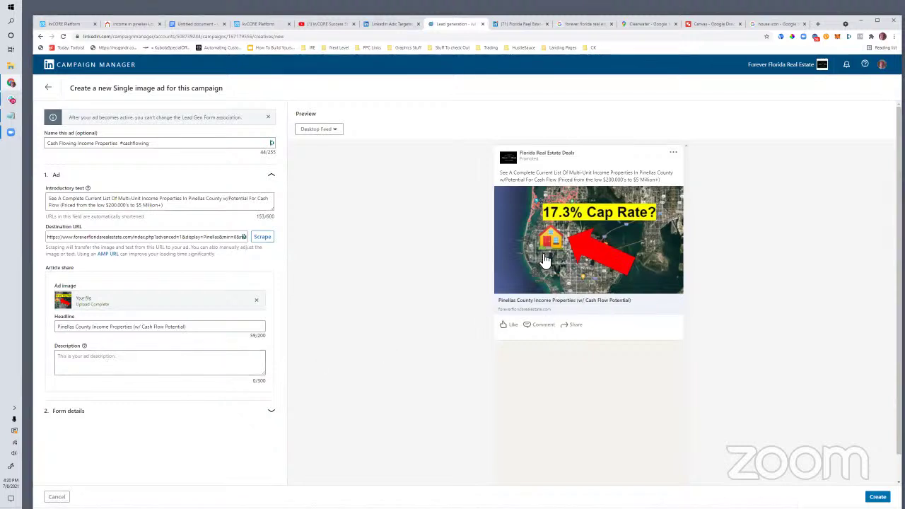
# Step: Collapse the Ad section and expand the ad's Form details section
pyautogui.click(65, 412)
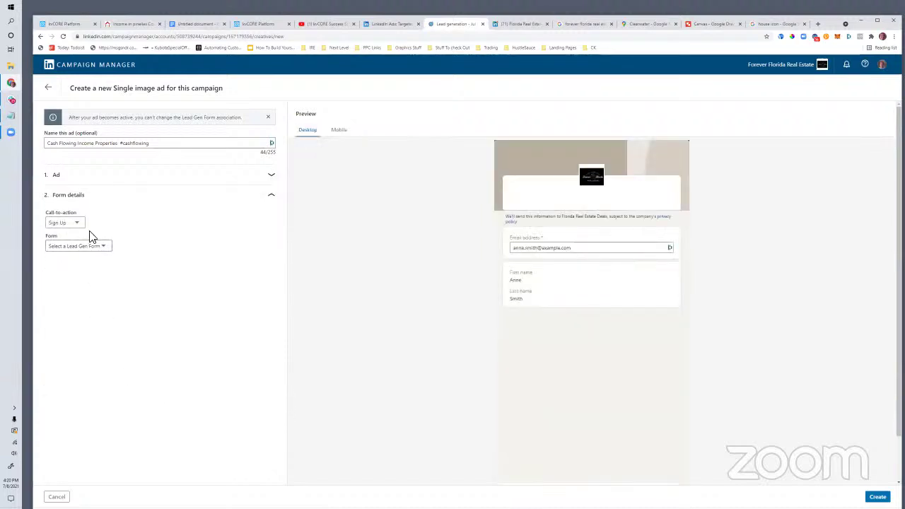
# Step: Set the call-to-action to Learn More and start a new lead form named Cash Flowing Pinellas
pyautogui.click(77, 222)
pyautogui.click(73, 280)
pyautogui.click(90, 247)
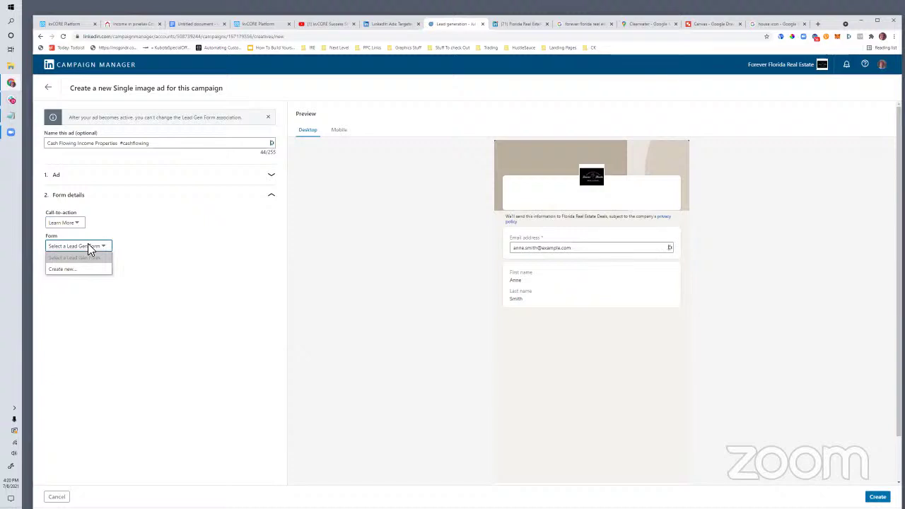
pyautogui.click(77, 270)
pyautogui.moveTo(90, 271); pyautogui.dragTo(41, 275)
pyautogui.write('Cash Flowing Pinellas')
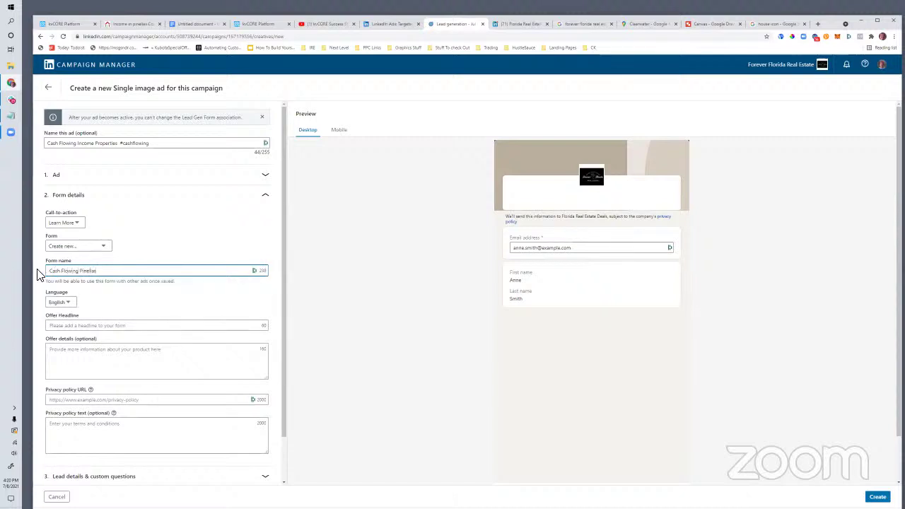
# Step: Enter the form's offer headline about Pinellas income properties with cash flow
pyautogui.click(57, 325)
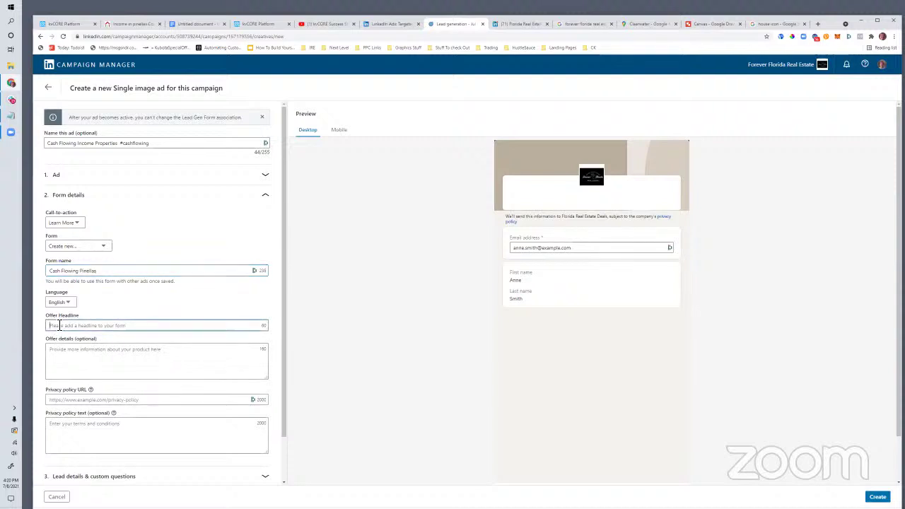
pyautogui.write('#inellas')
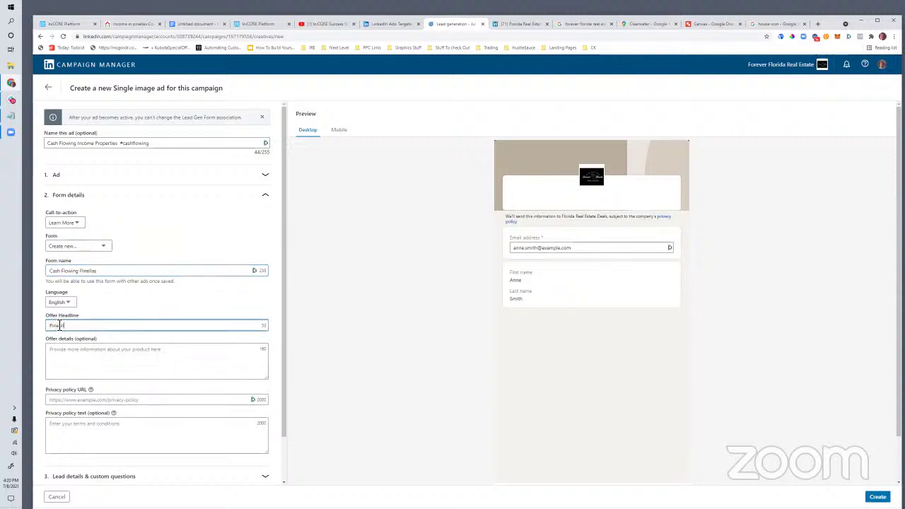
pyautogui.write(' Income Properties (w Cash Flow Potential')
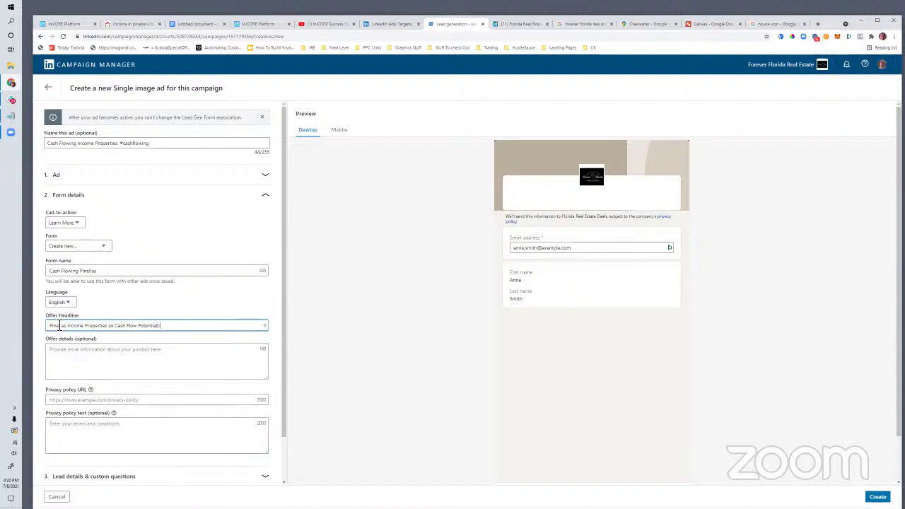
pyautogui.click(71, 362)
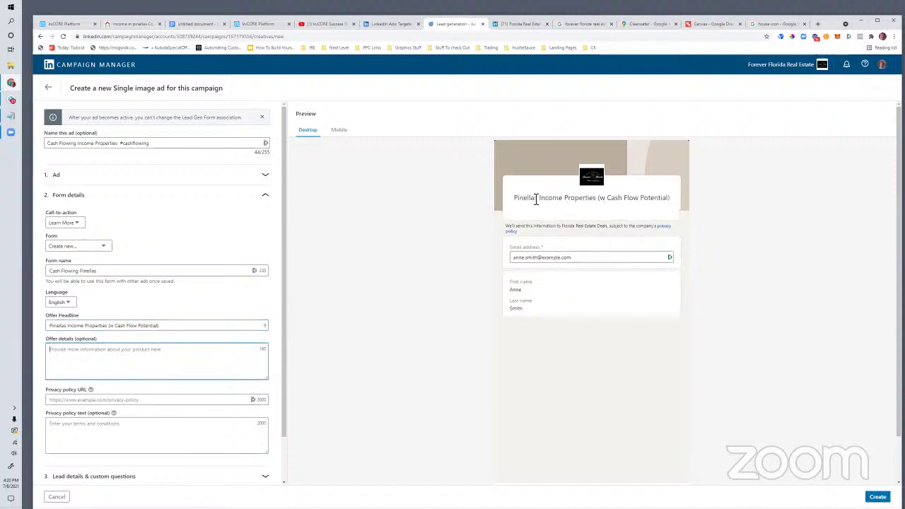
pyautogui.moveTo(514, 200); pyautogui.dragTo(643, 201)
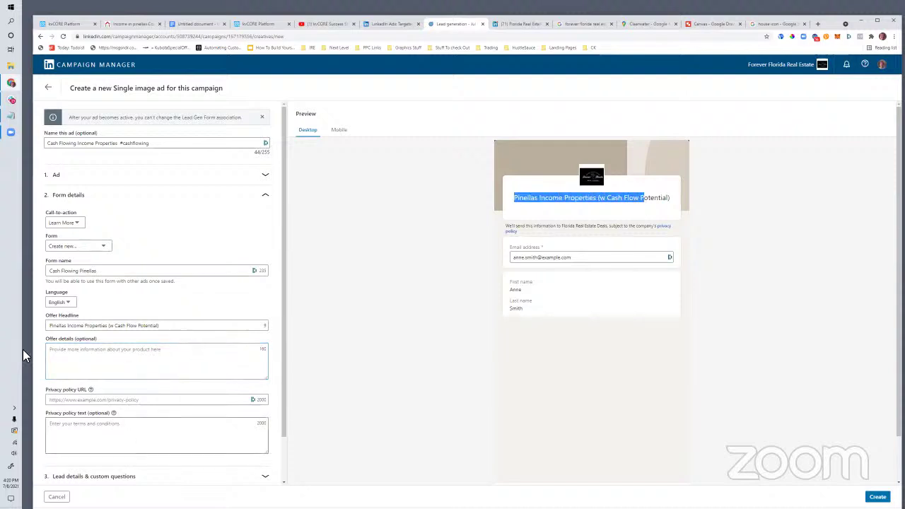
pyautogui.click(74, 361)
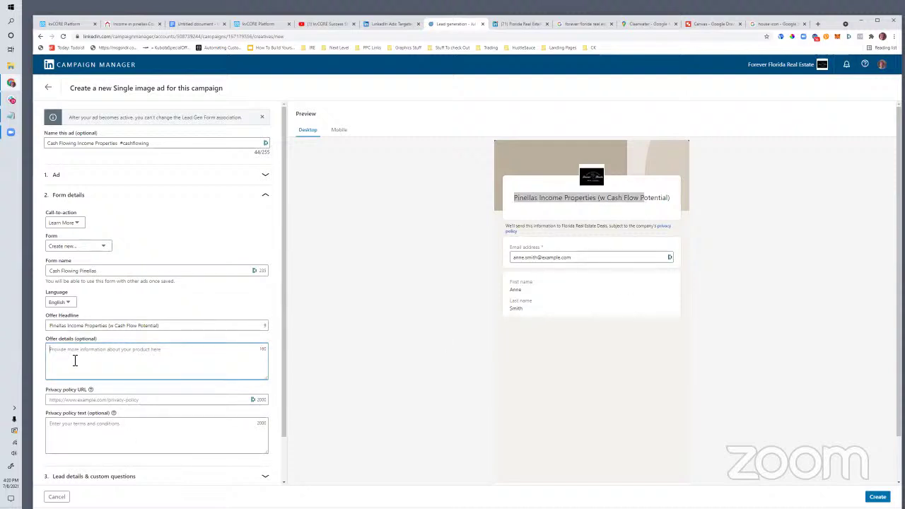
pyautogui.scroll(-1, 75, 361)
pyautogui.click(62, 364)
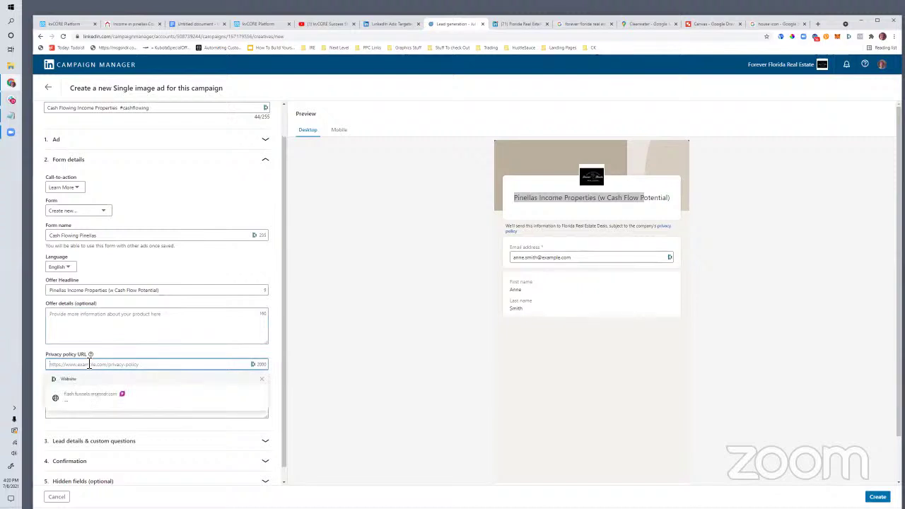
pyautogui.write('http://foreverf')
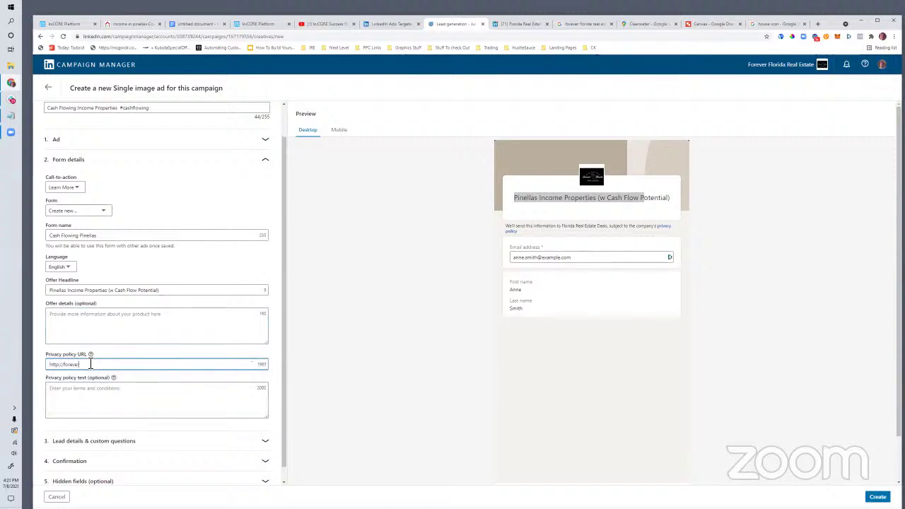
pyautogui.write('loridarealestate.com/privacy.php')
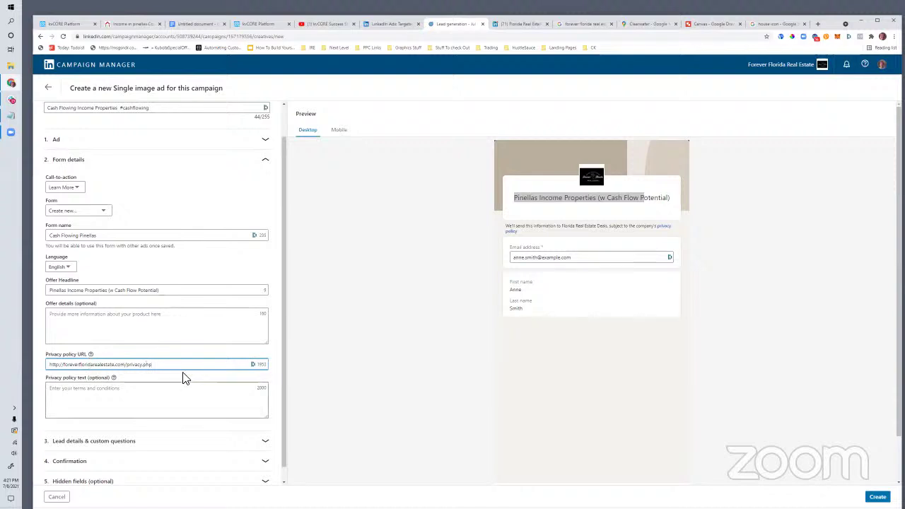
pyautogui.moveTo(186, 364); pyautogui.dragTo(56, 367)
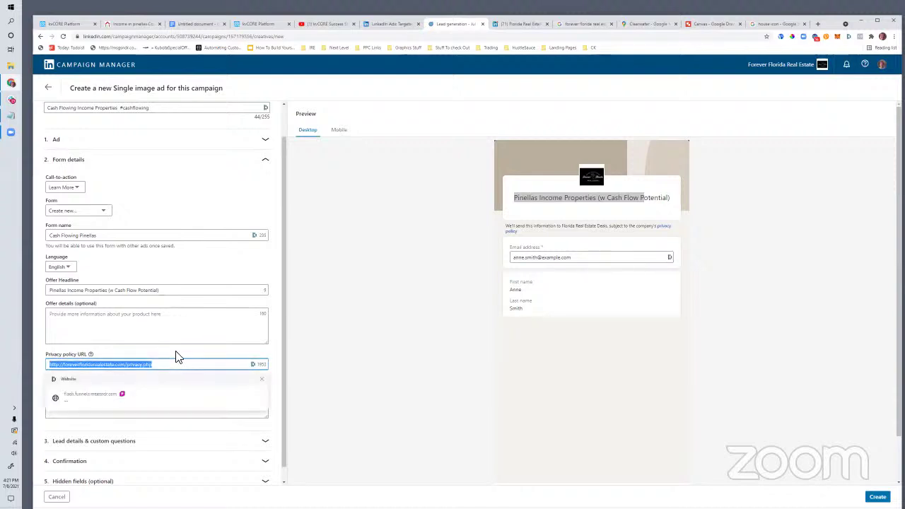
pyautogui.click(314, 388)
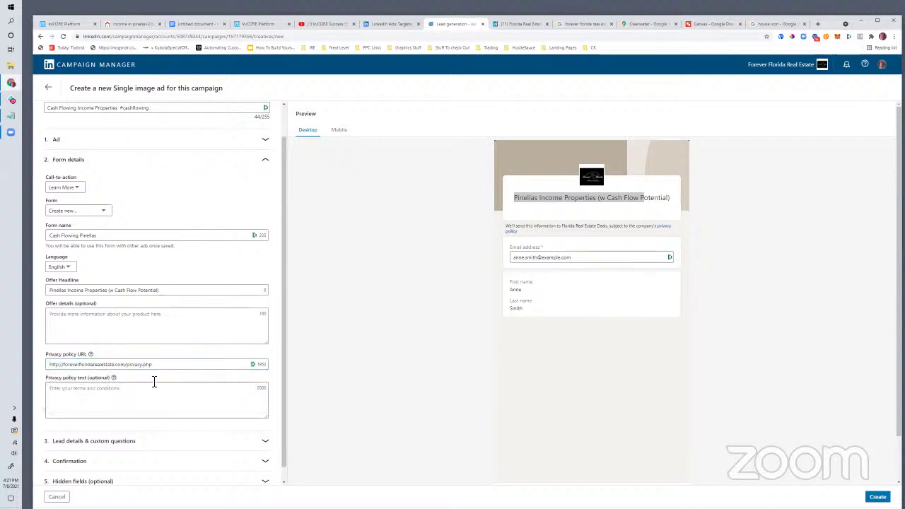
pyautogui.click(99, 429)
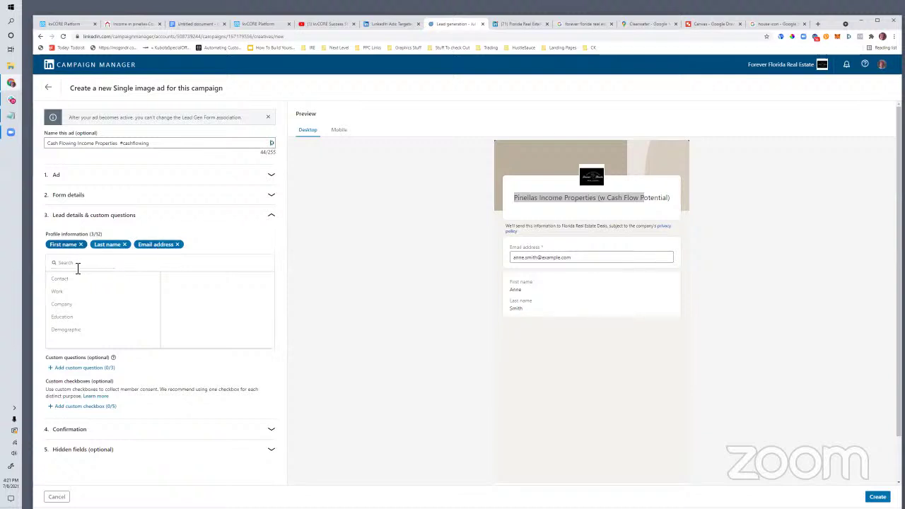
# Step: Add Phone number and LinkedIn profile URL to the form's contact fields
pyautogui.click(62, 280)
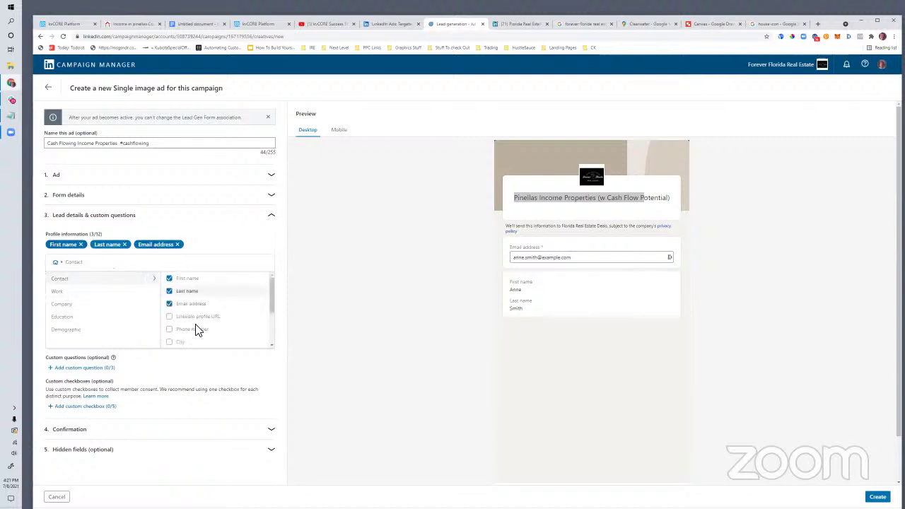
pyautogui.click(171, 330)
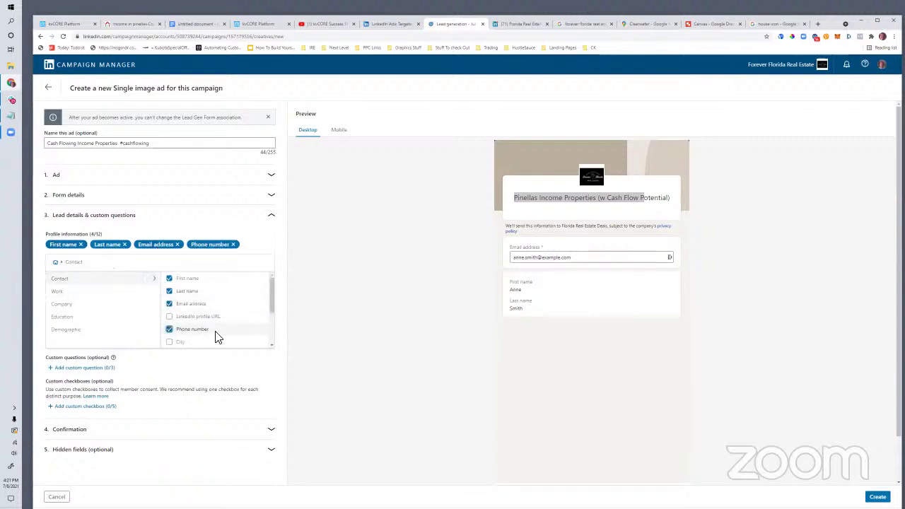
pyautogui.click(169, 317)
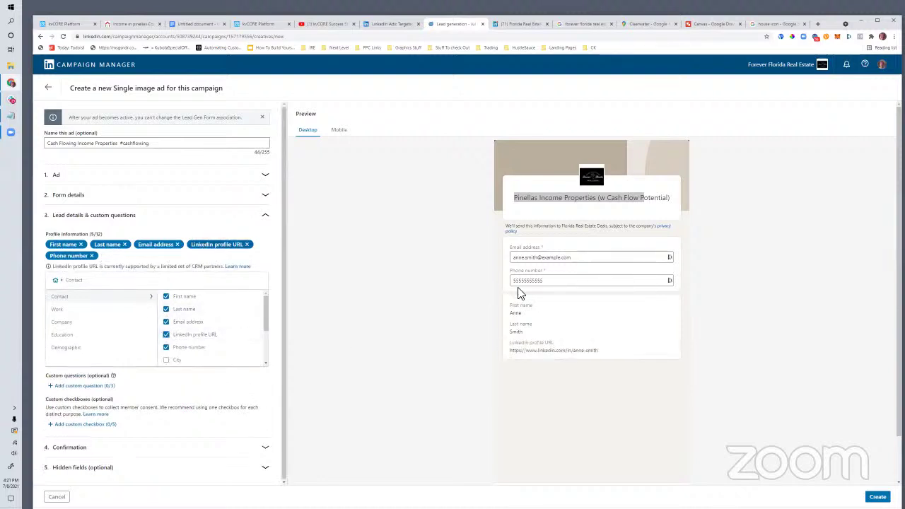
pyautogui.moveTo(612, 357); pyautogui.dragTo(513, 357)
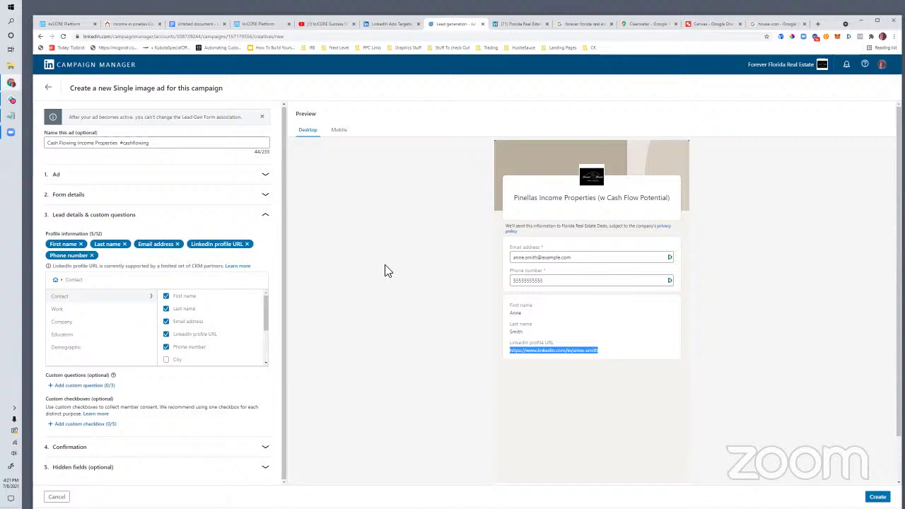
pyautogui.scroll(-2, 177, 323)
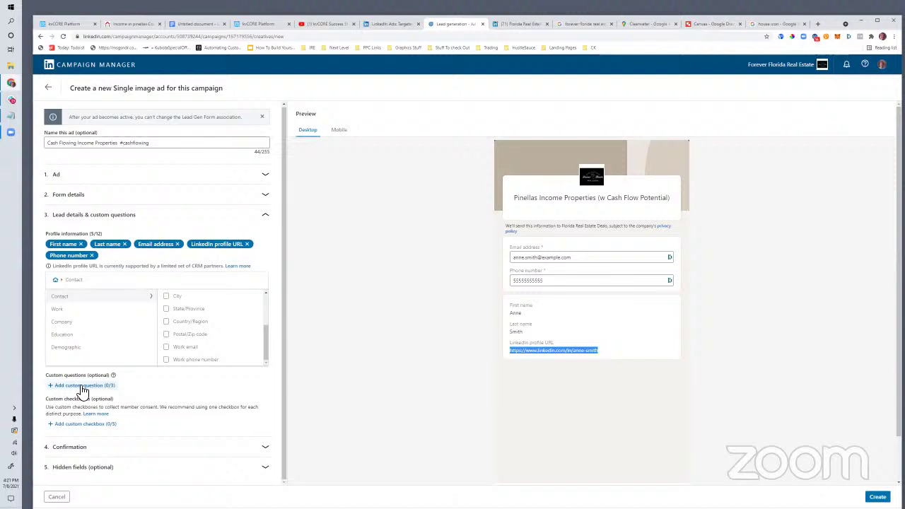
pyautogui.scroll(-2, 430, 406)
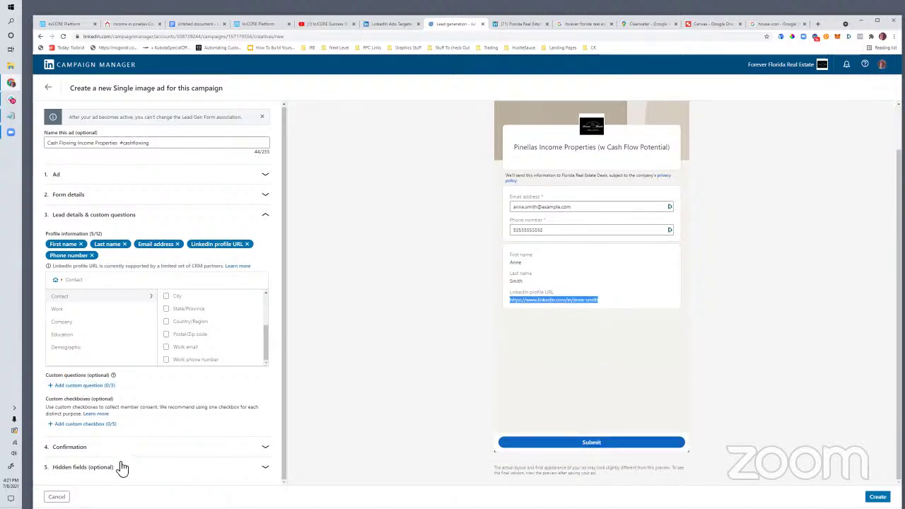
pyautogui.click(89, 448)
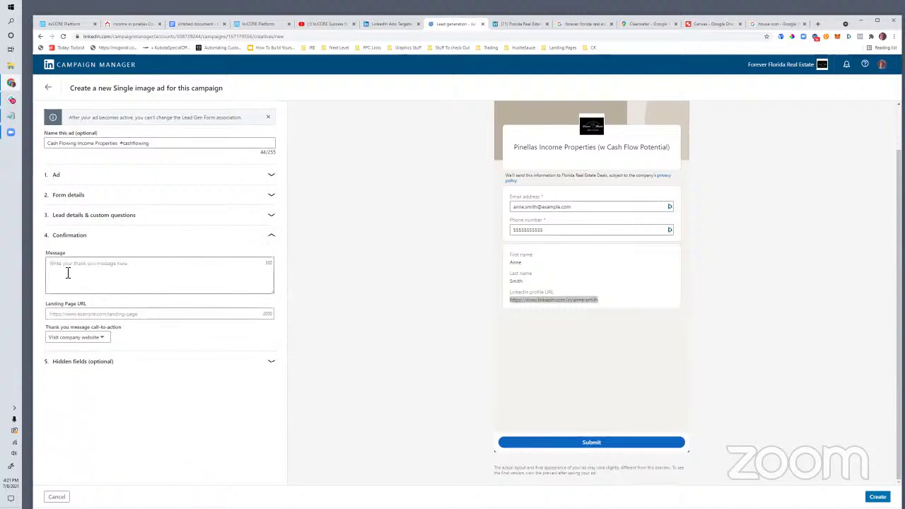
# Step: Write the thank-you message and paste the Pinellas income listings page URL as the landing page
pyautogui.click(116, 280)
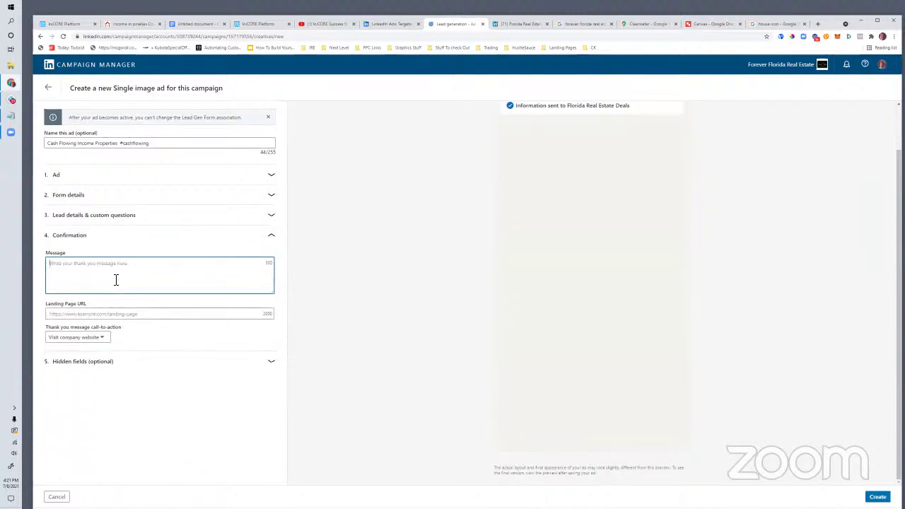
pyautogui.write('Great. click to continue to the Property List Now')
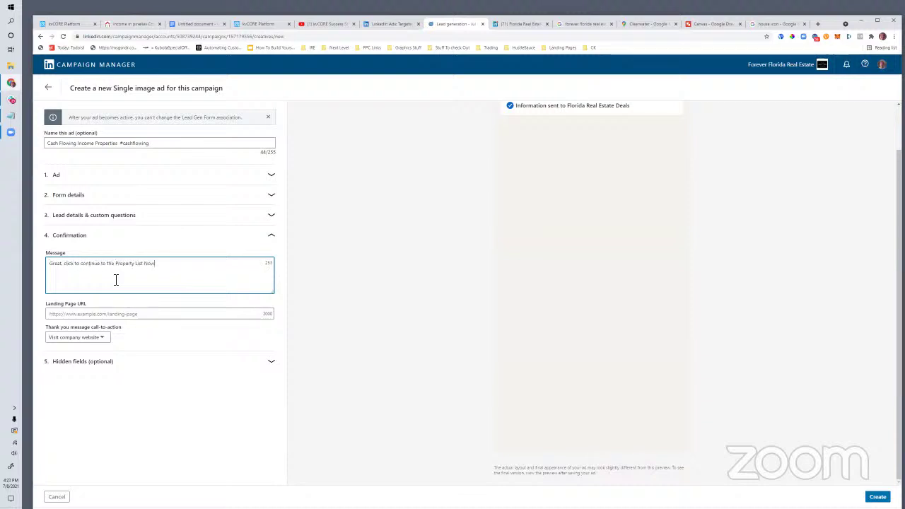
pyautogui.click(75, 313)
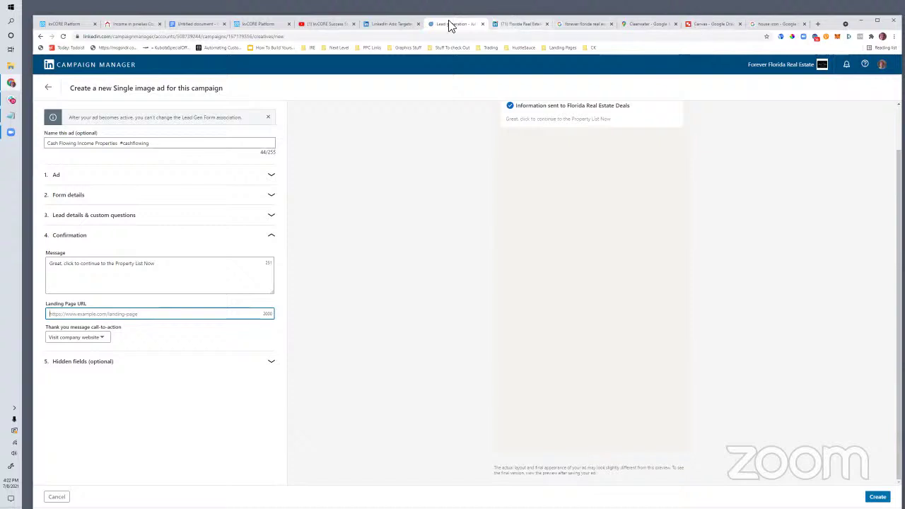
pyautogui.click(130, 26)
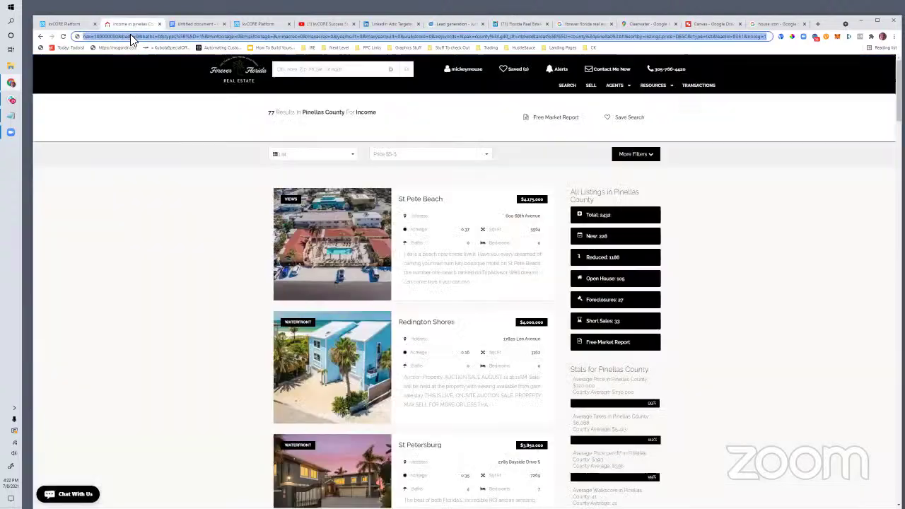
pyautogui.rightClick(130, 34)
pyautogui.click(151, 83)
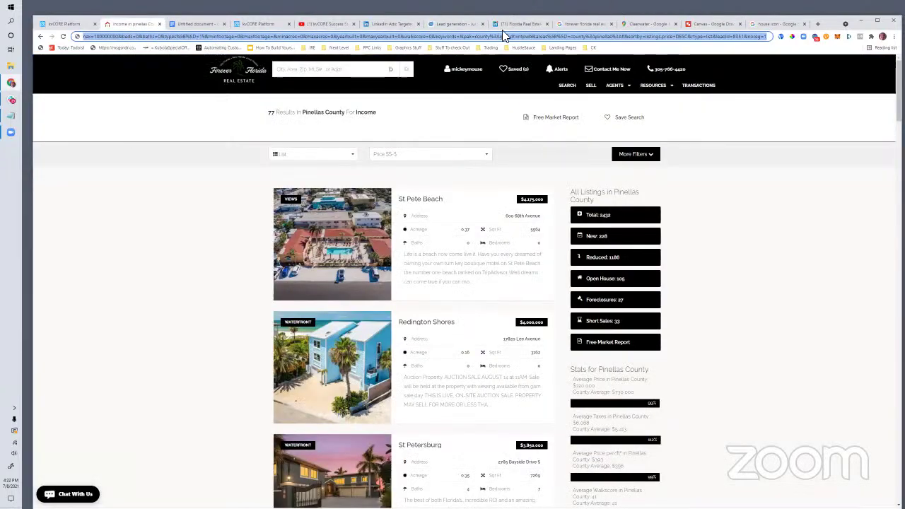
pyautogui.click(500, 24)
pyautogui.click(457, 24)
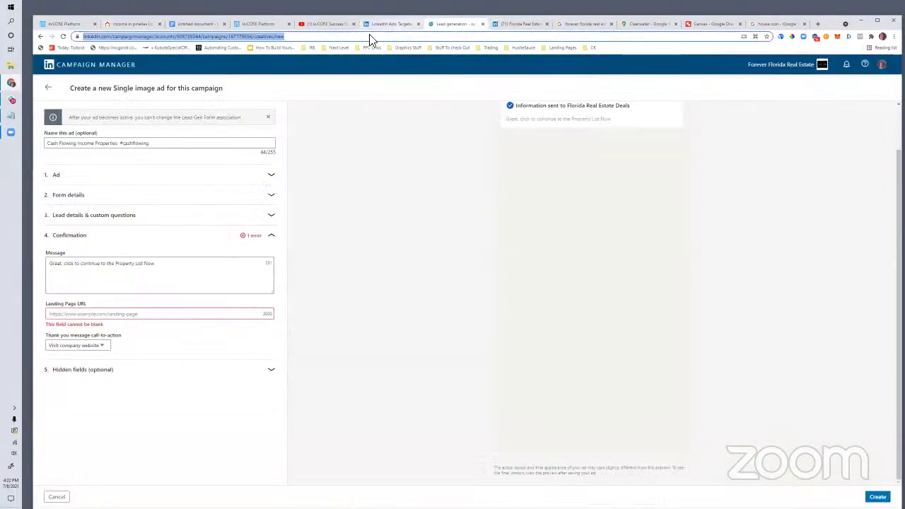
pyautogui.click(82, 313)
pyautogui.hotkey('ctrl', 'v')
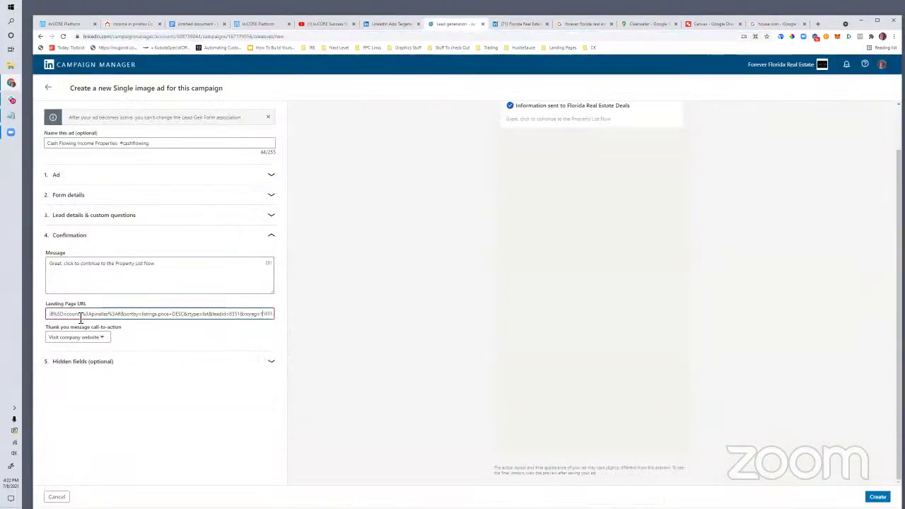
# Step: Change the thank-you call-to-action to Learn more
pyautogui.click(86, 336)
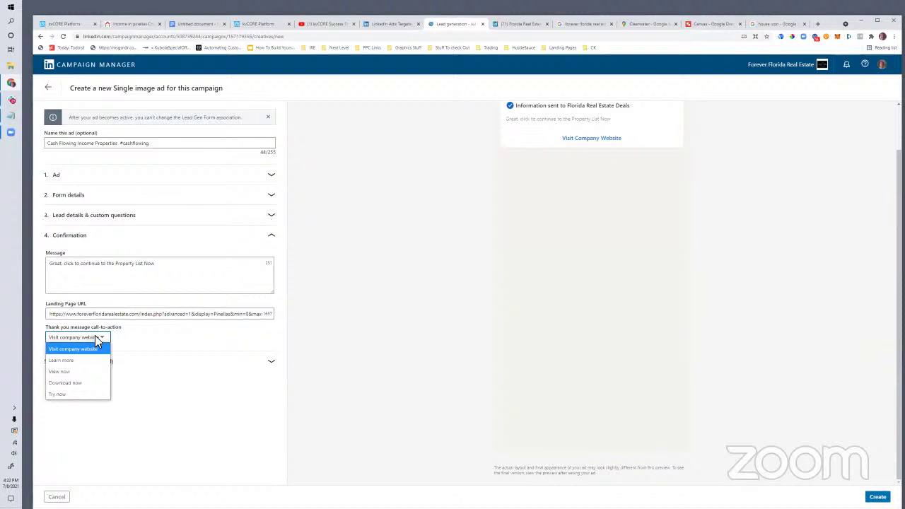
pyautogui.click(70, 362)
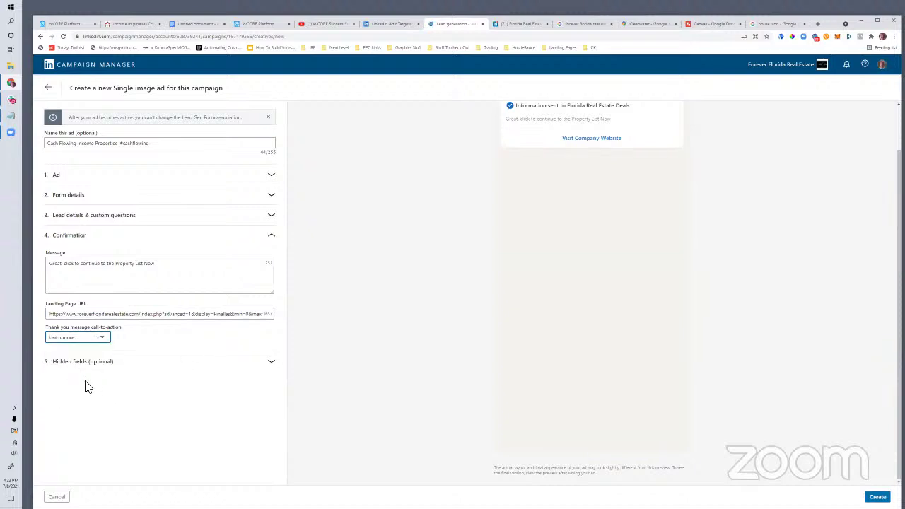
pyautogui.click(77, 362)
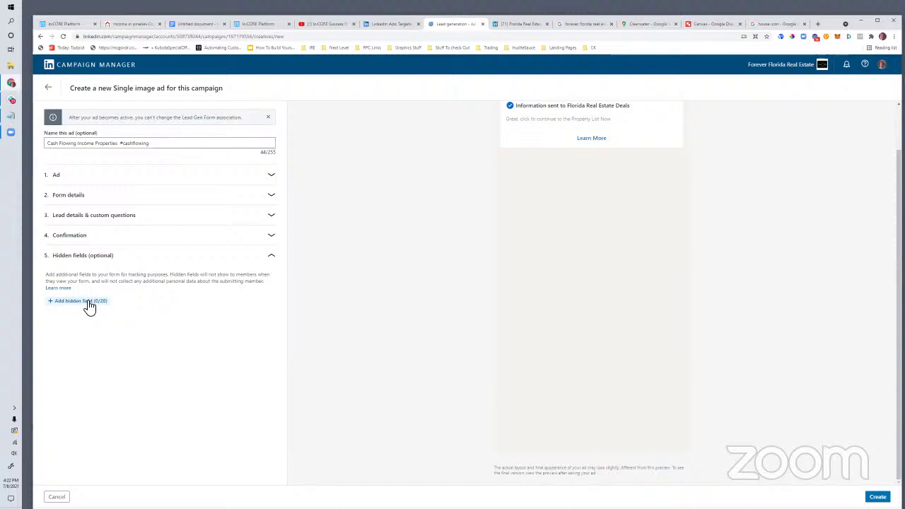
# Step: Create the Cash Flowing Income Properties ad, review its 30-day lead forecast, and proceed to Review & Launch
pyautogui.scroll(1, 354, 282)
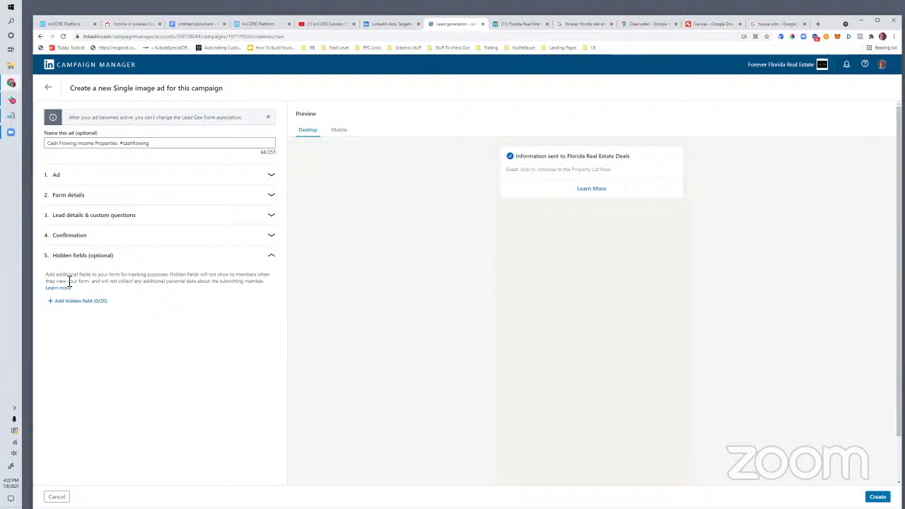
pyautogui.click(877, 496)
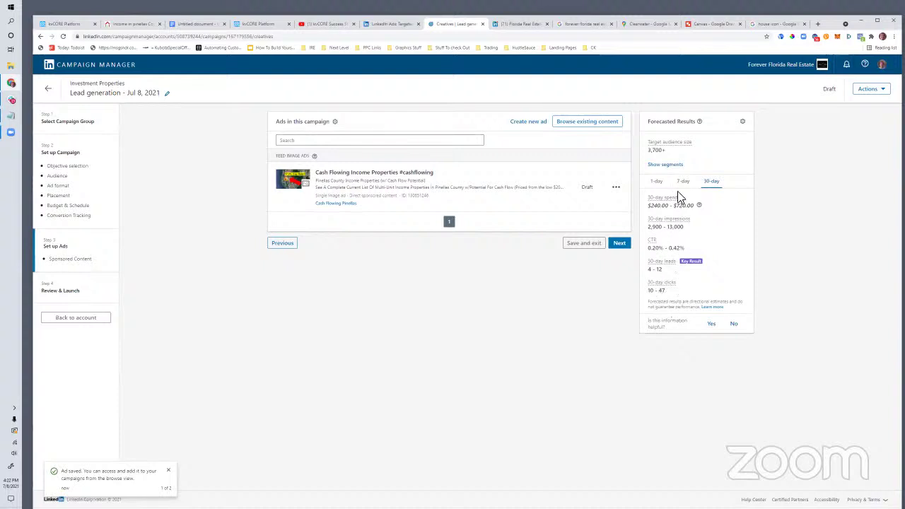
pyautogui.moveTo(667, 272); pyautogui.dragTo(650, 272)
pyautogui.click(619, 244)
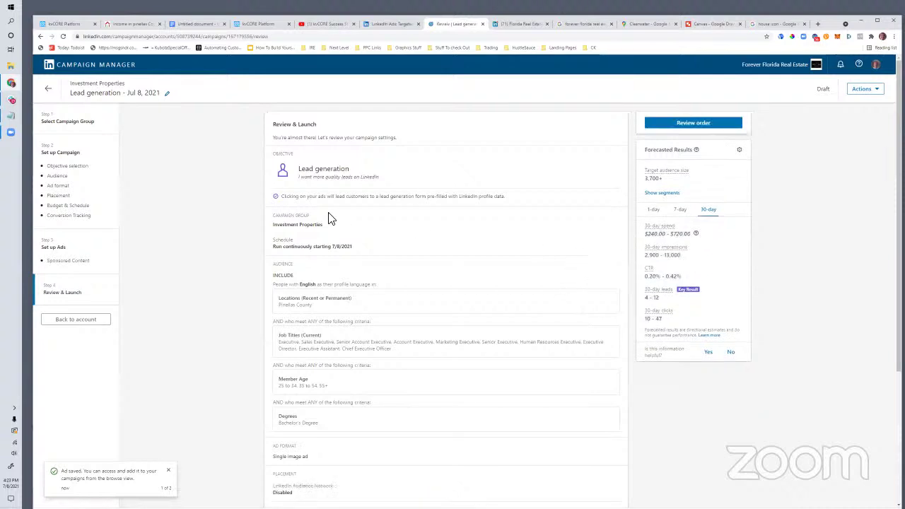
# Step: Launch the Lead generation – Jul 8, 2021 campaign and go to the account overview
pyautogui.scroll(-3, 487, 264)
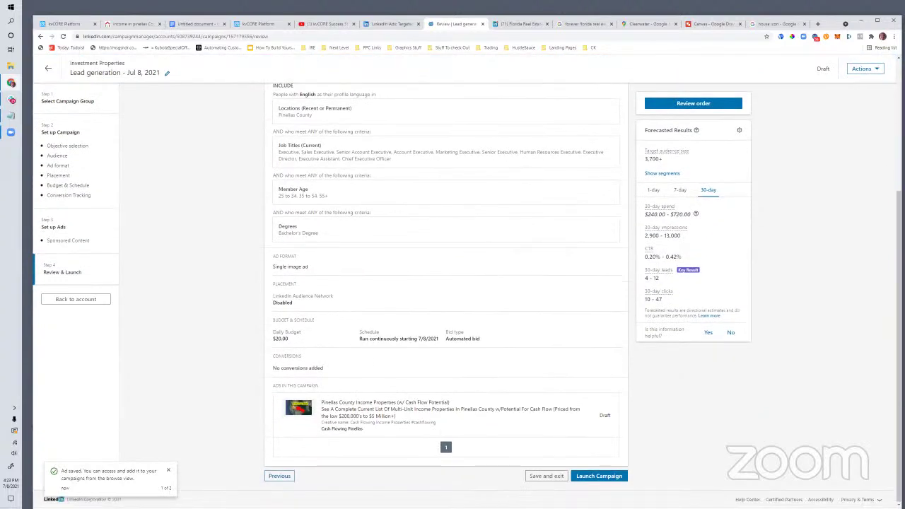
pyautogui.click(598, 476)
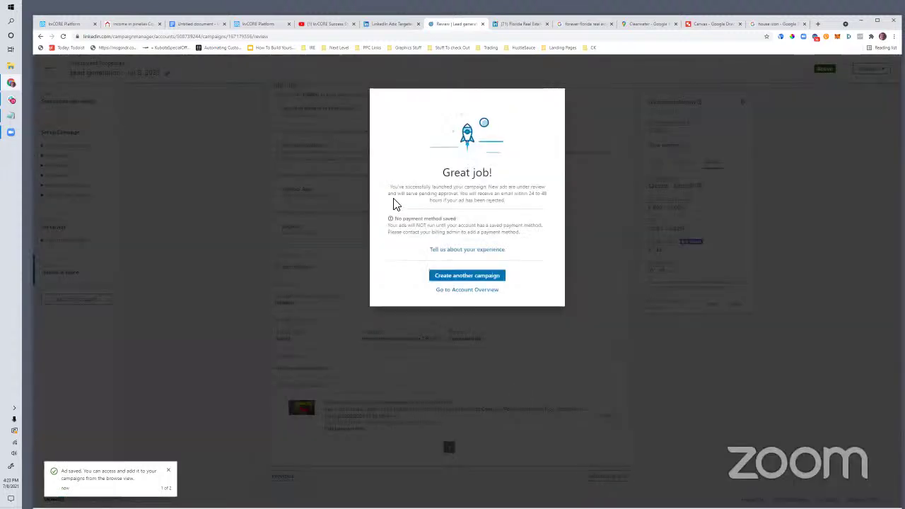
pyautogui.moveTo(461, 224); pyautogui.dragTo(405, 219)
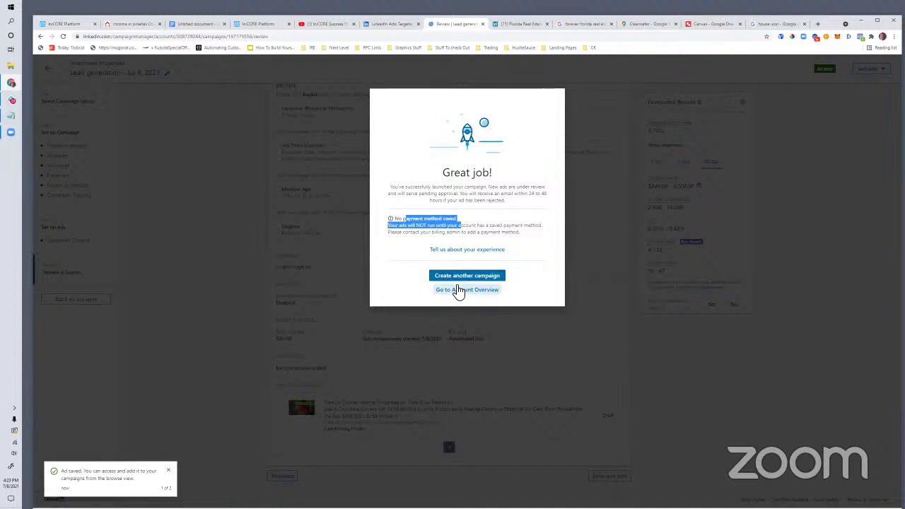
pyautogui.click(455, 293)
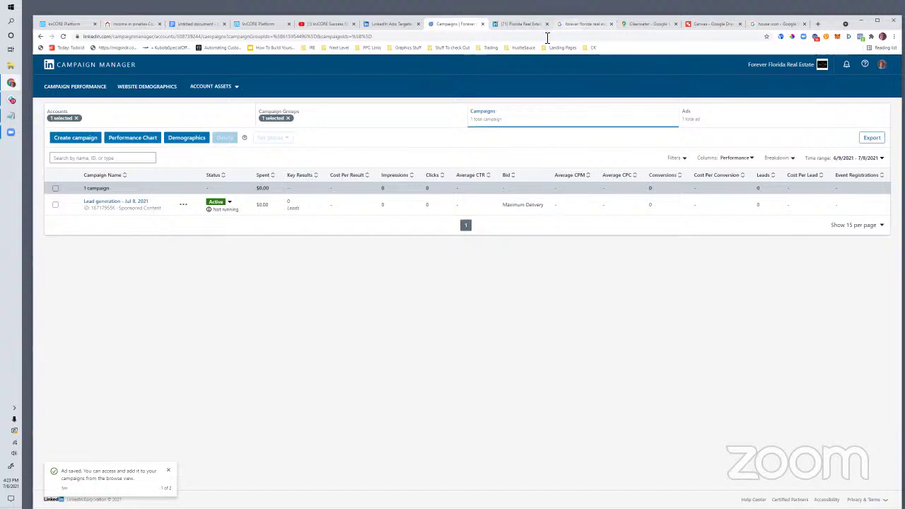
# Step: Go to Zapier and start a new zap in the second private zap folder
pyautogui.hotkey('ctrl', 'Tab')
pyautogui.hotkey('ctrl', 'Tab')
pyautogui.hotkey('ctrl', 'l')
pyautogui.write('zapier')
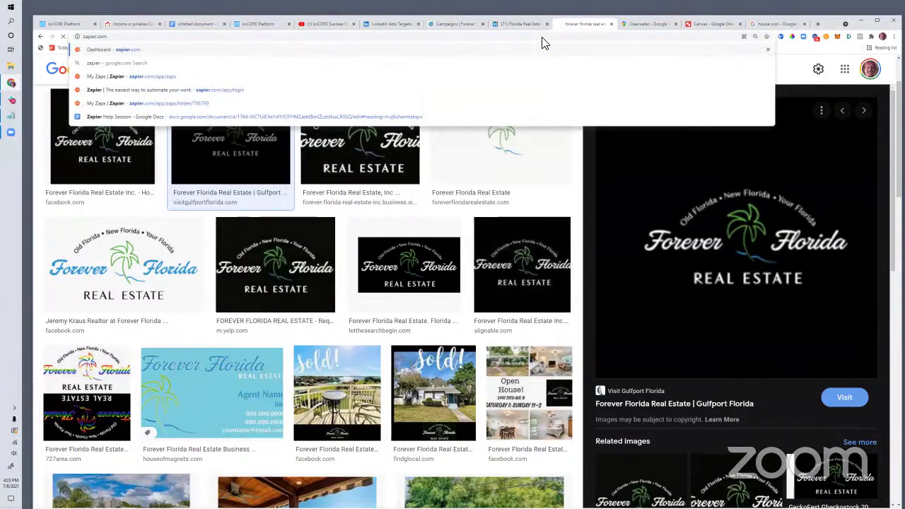
pyautogui.press('Return')
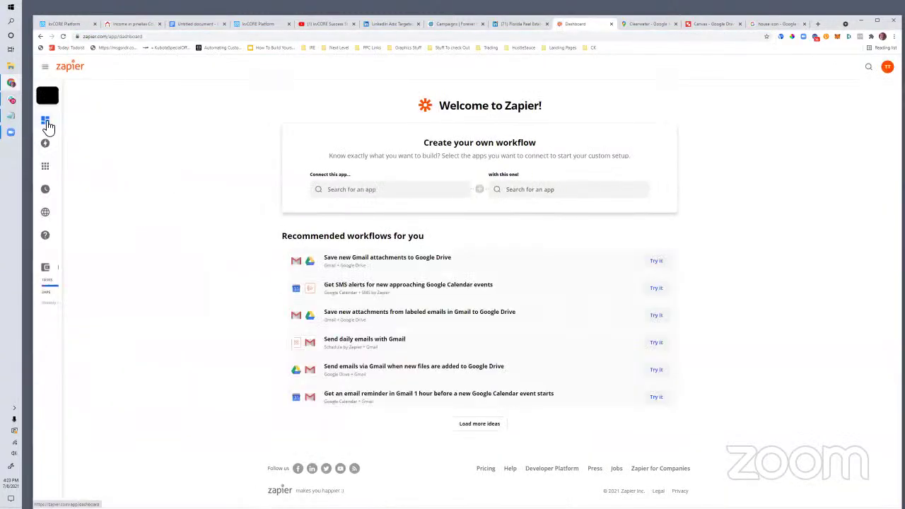
pyautogui.click(65, 144)
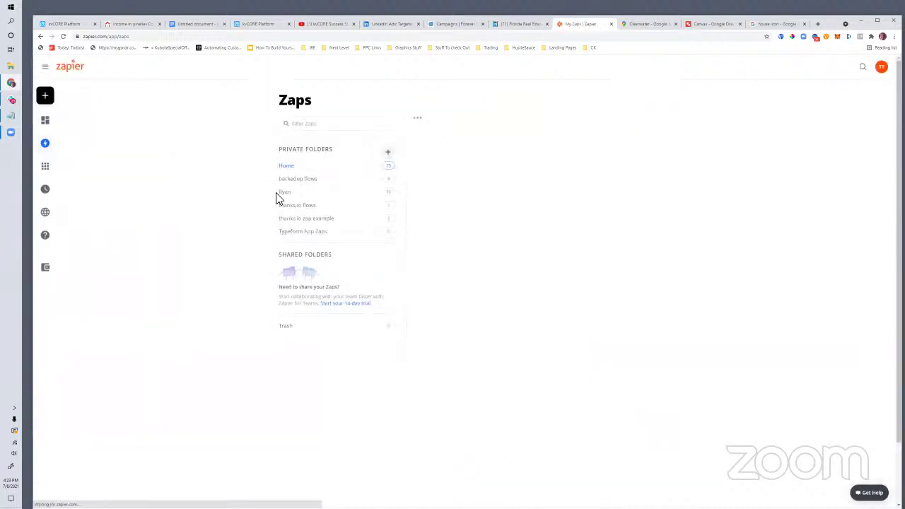
pyautogui.click(290, 194)
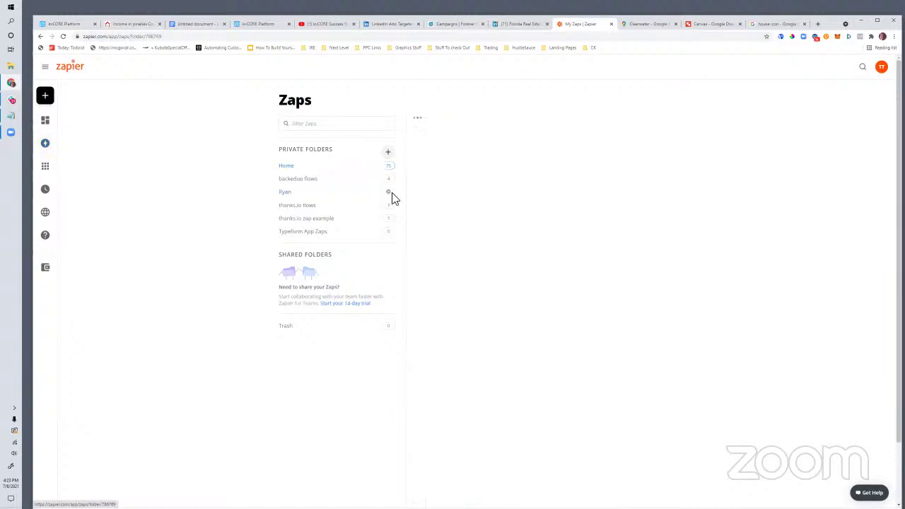
pyautogui.click(509, 144)
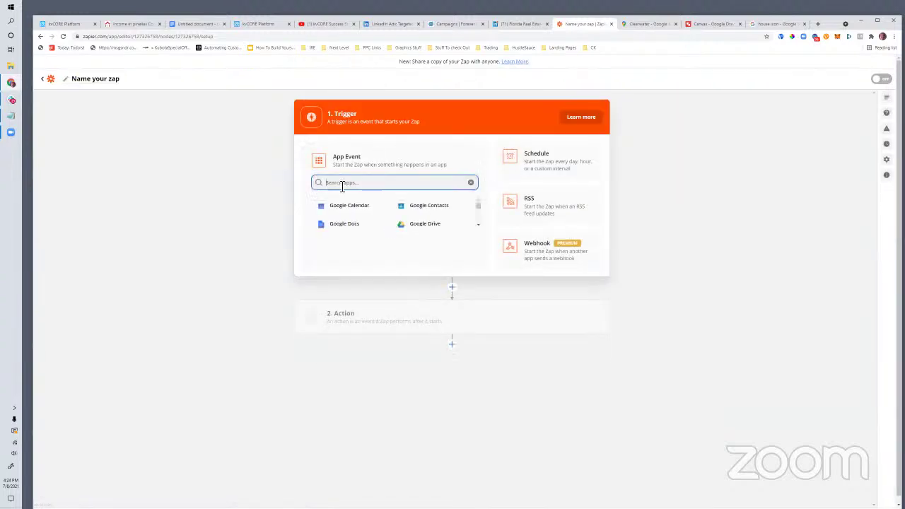
# Step: Choose LinkedIn Lead Gen Forms with the New Form Response event as the trigger
pyautogui.write('linkedin')
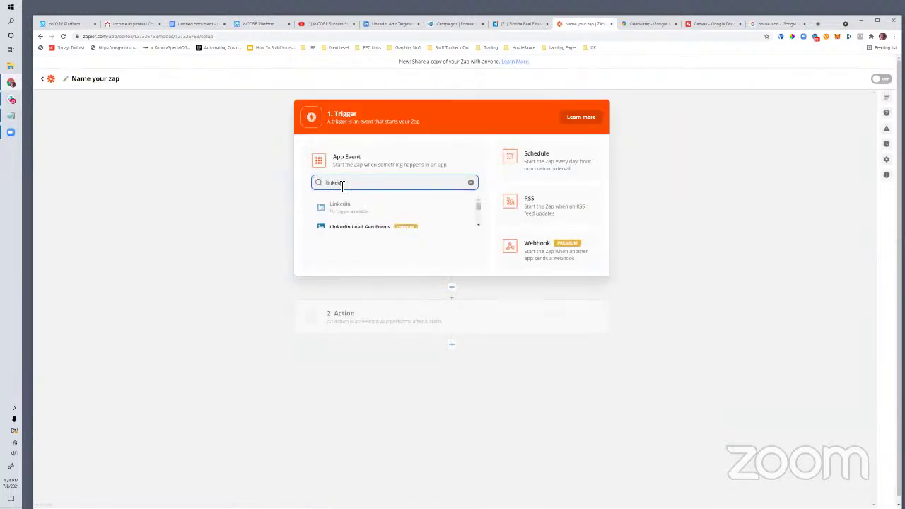
pyautogui.scroll(-1, 363, 214)
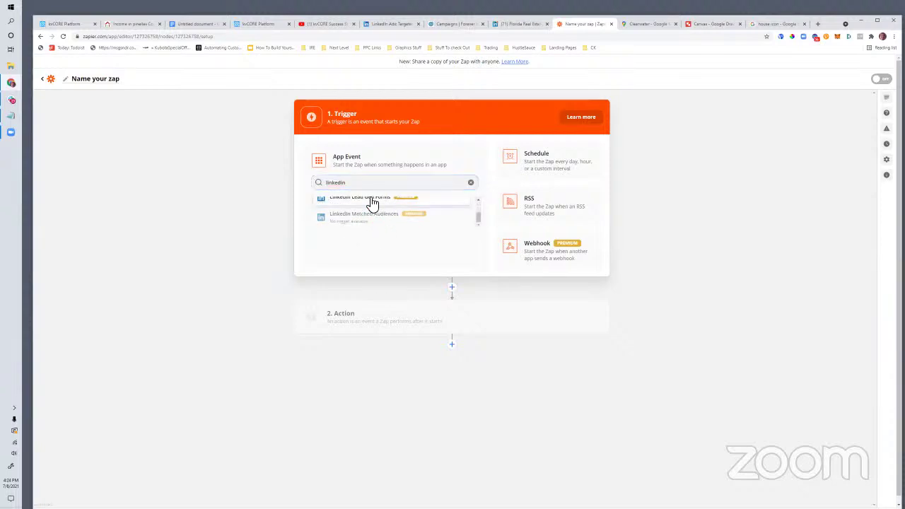
pyautogui.click(372, 202)
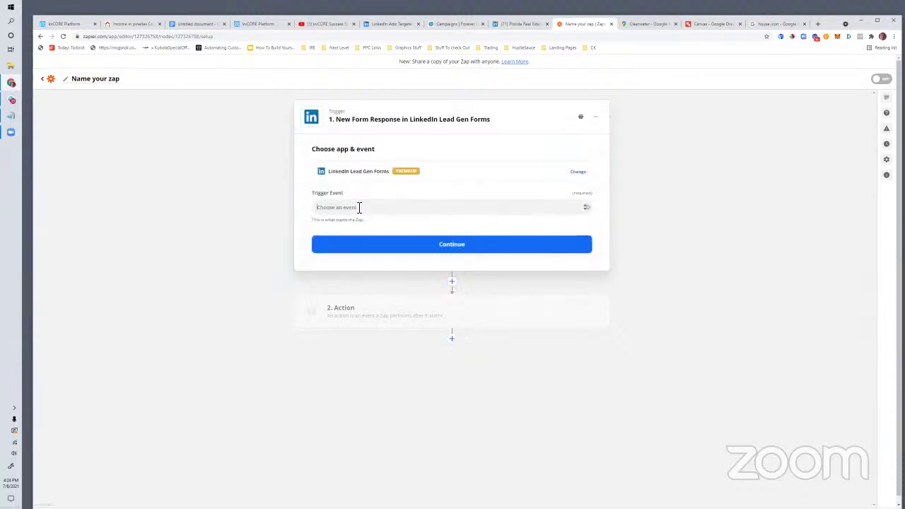
pyautogui.click(359, 207)
pyautogui.click(355, 221)
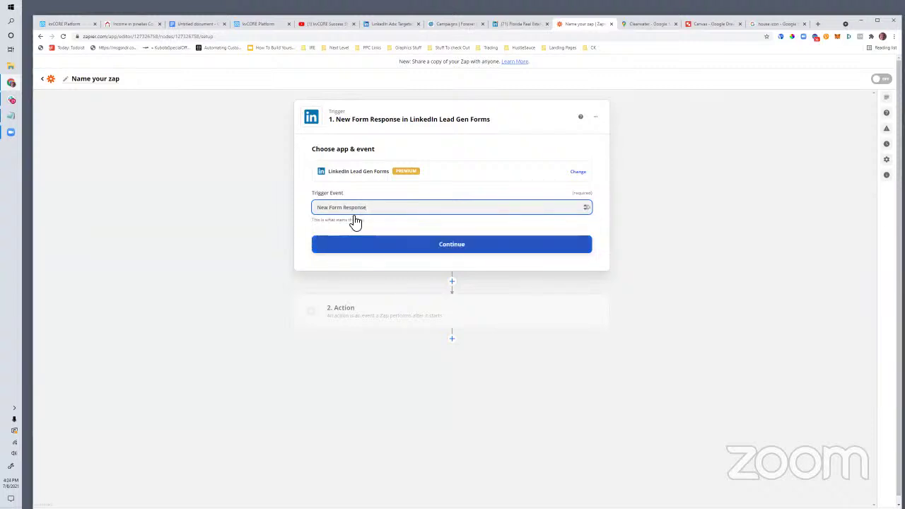
pyautogui.click(375, 247)
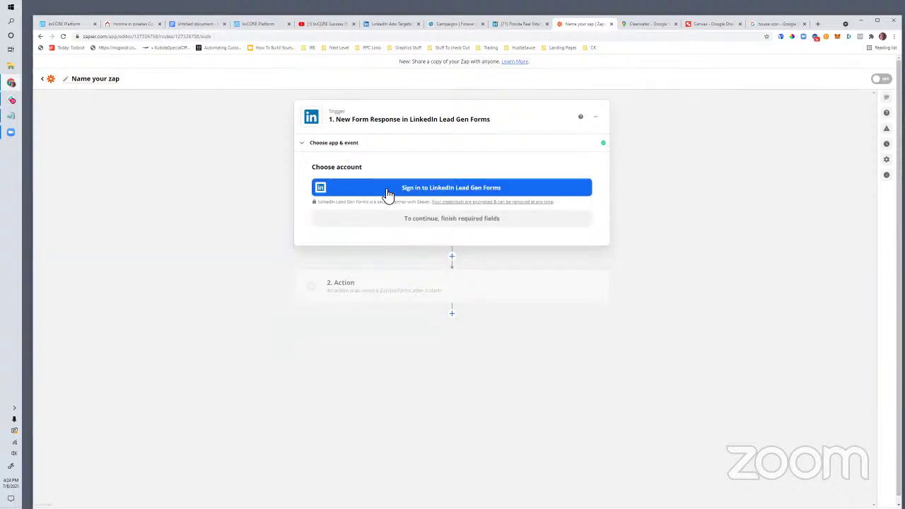
# Step: Sign in and authorize Zapier to use the LinkedIn Lead Gen Forms account
pyautogui.click(414, 199)
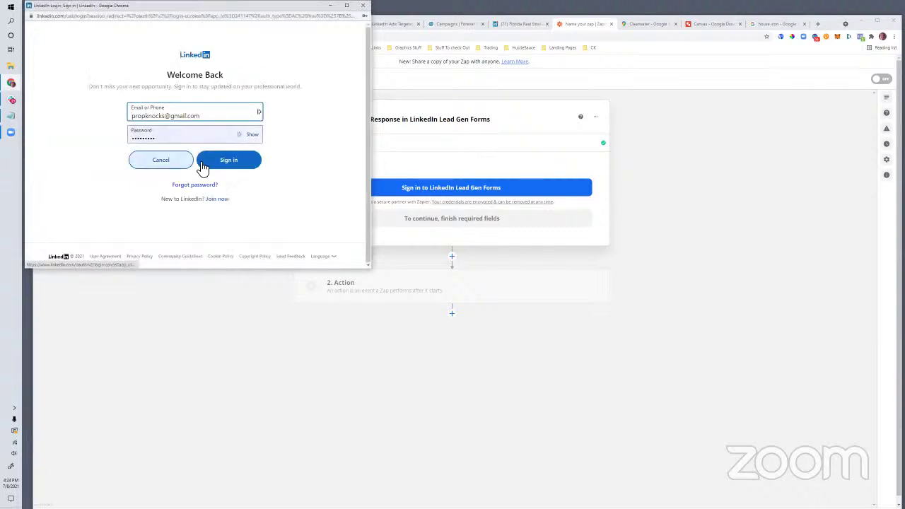
pyautogui.click(222, 170)
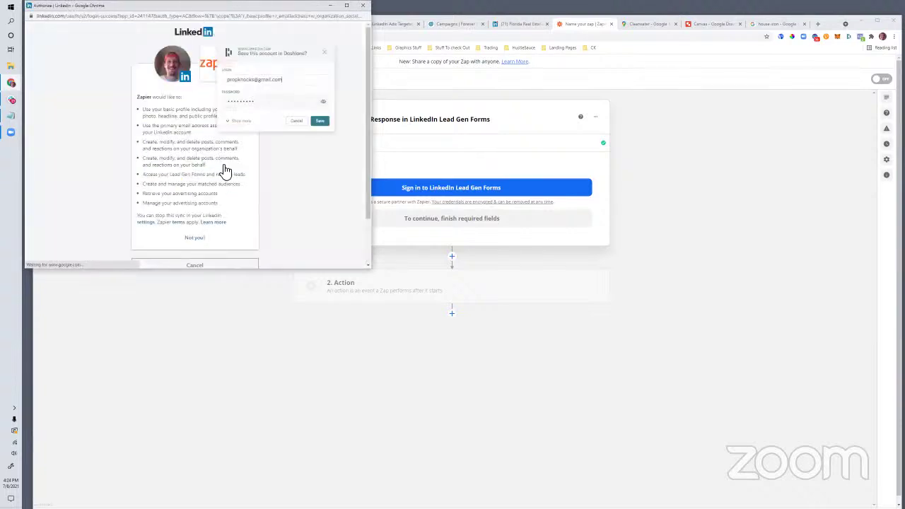
pyautogui.click(327, 125)
pyautogui.scroll(-2, 192, 240)
pyautogui.click(191, 228)
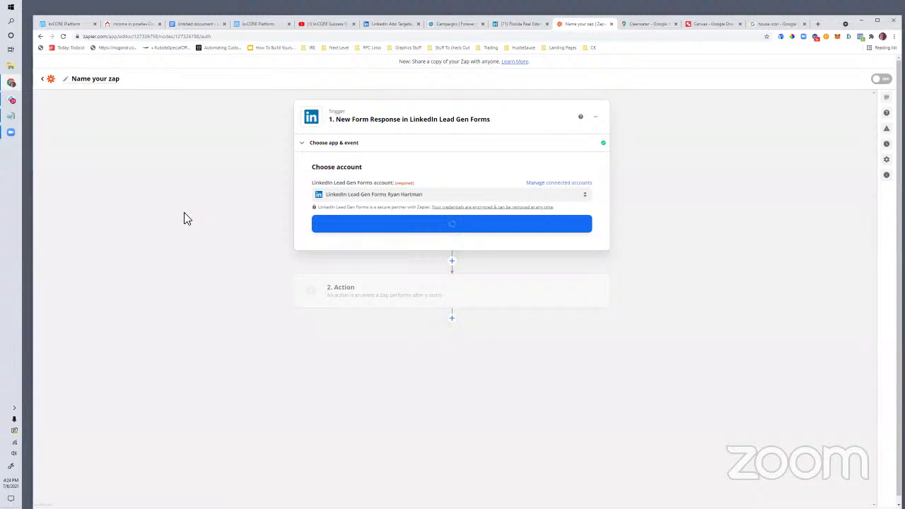
pyautogui.click(451, 230)
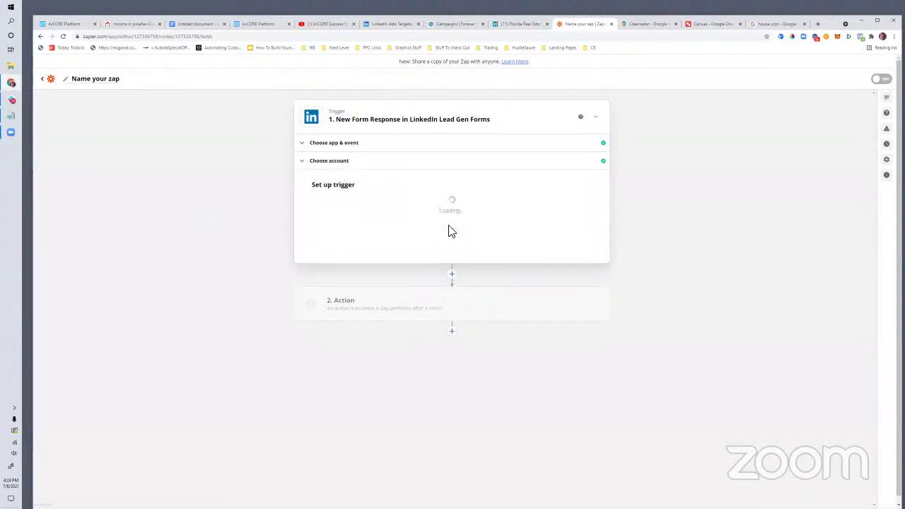
# Step: Set the trigger to the Forever Florida Real Estate ad account and Cash Flowing Pinellas form
pyautogui.click(367, 214)
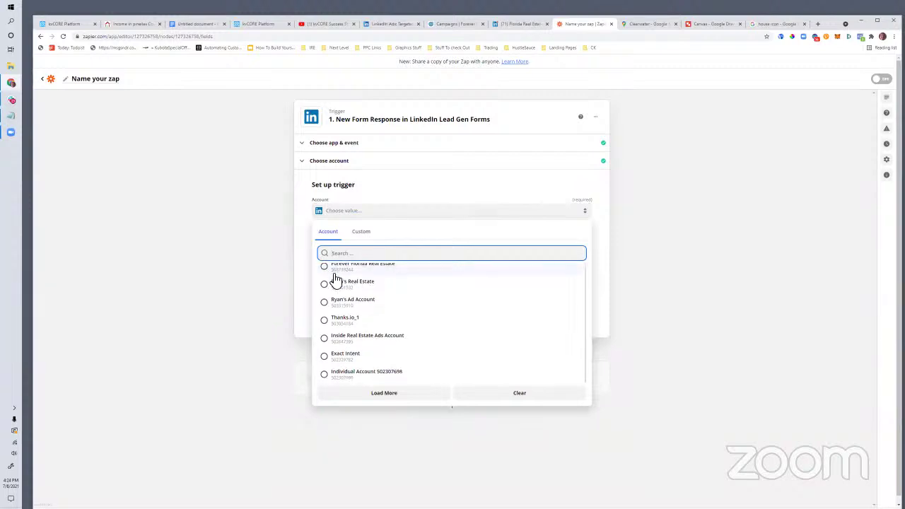
pyautogui.click(328, 275)
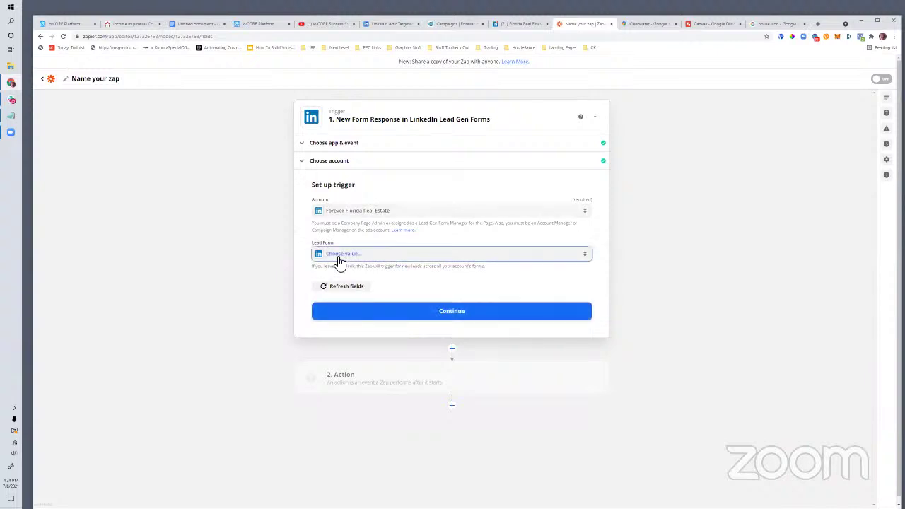
pyautogui.click(338, 256)
pyautogui.click(328, 316)
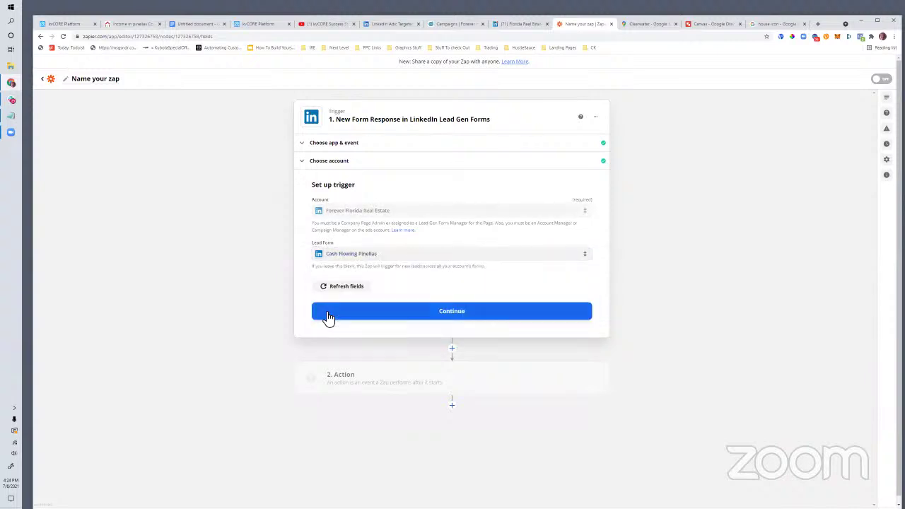
pyautogui.click(399, 312)
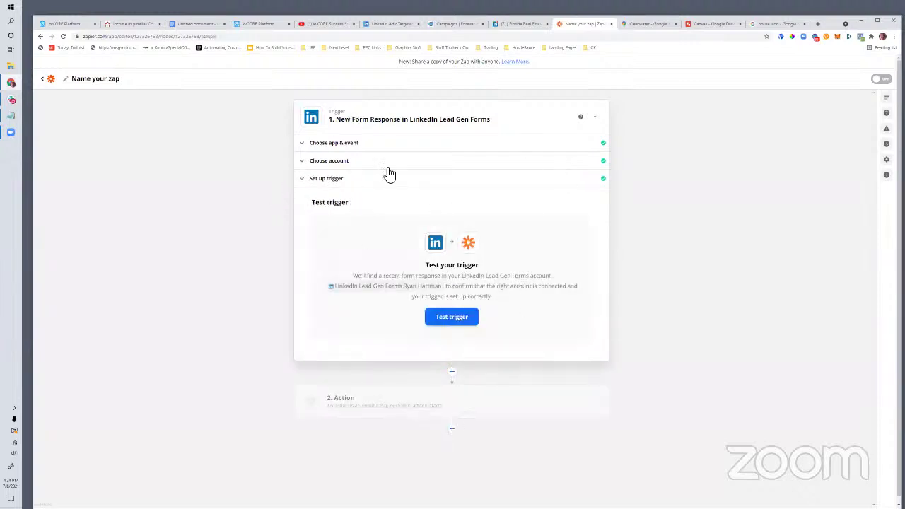
pyautogui.click(460, 318)
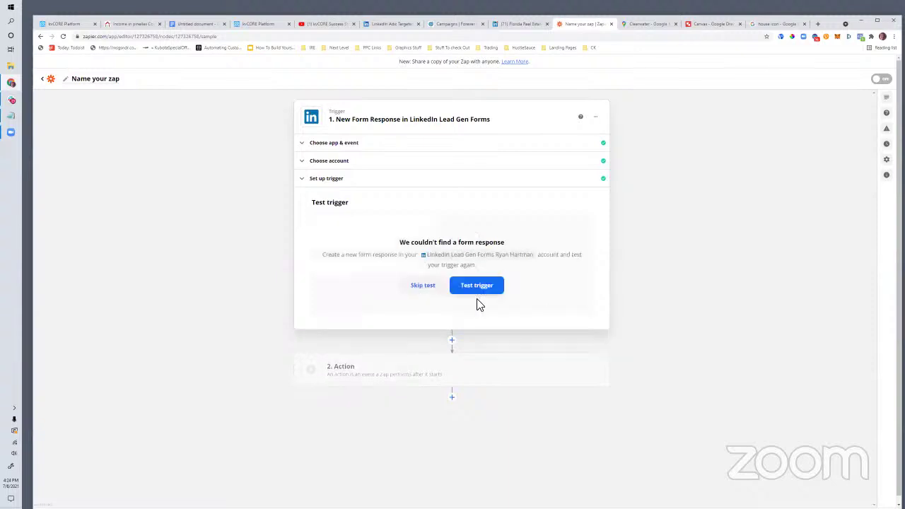
pyautogui.click(421, 285)
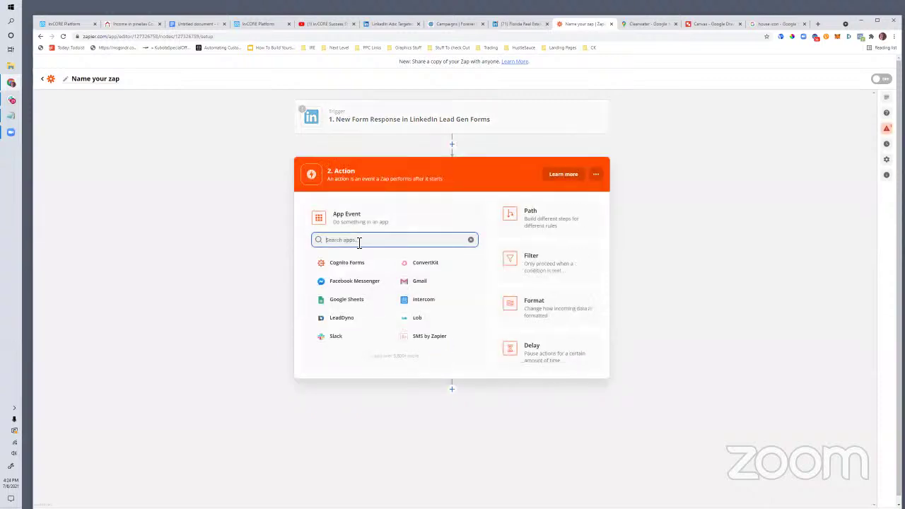
# Step: Pick kvCORE as the action app and switch to the kvCORE Platform tab
pyautogui.write('kvcore')
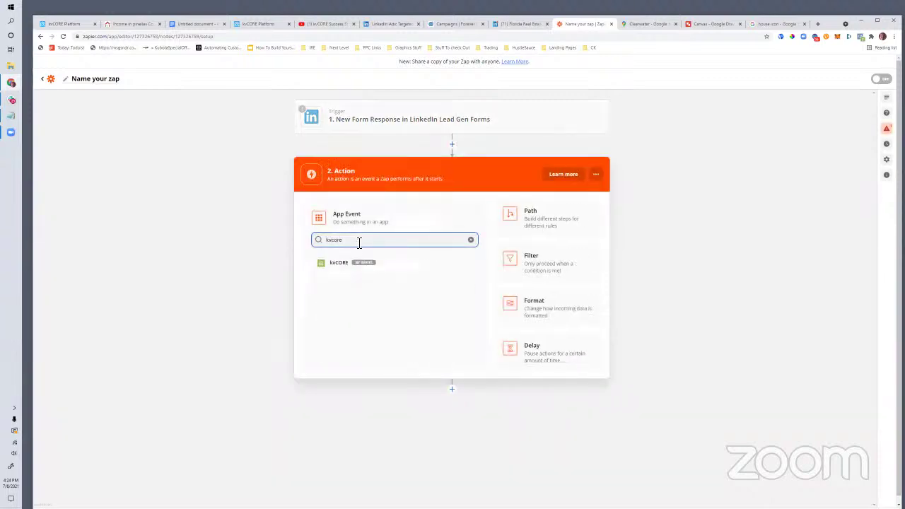
pyautogui.click(353, 263)
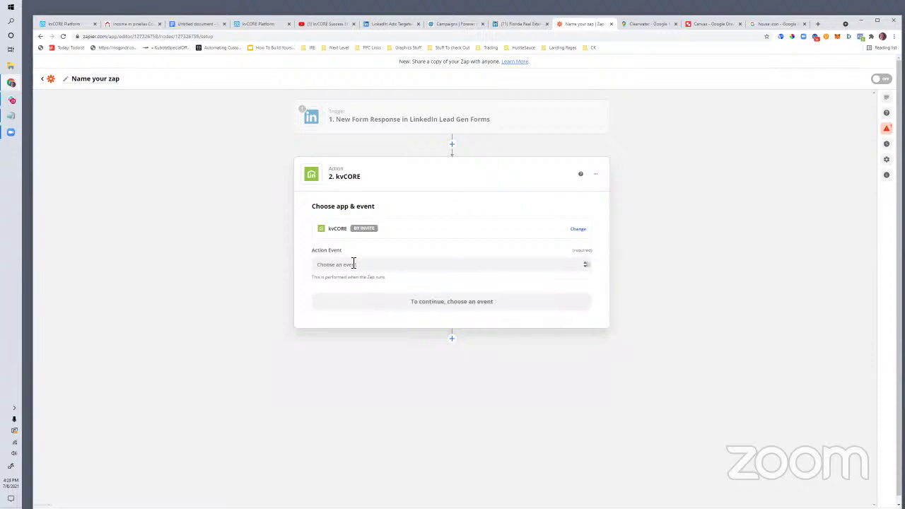
pyautogui.click(258, 25)
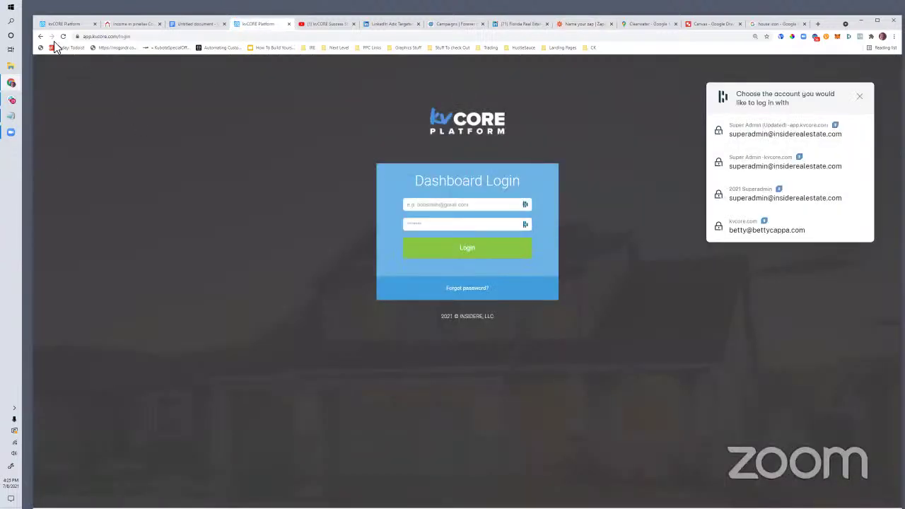
# Step: Open kvCORE's Lead Dropbox from the lead engine tools and copy the agent's Zapier key
pyautogui.click(64, 24)
pyautogui.moveTo(70, 211)
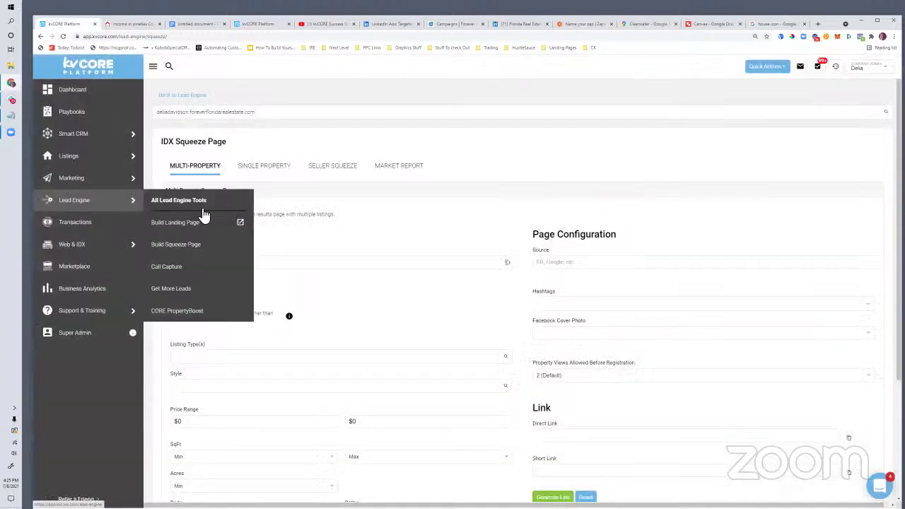
pyautogui.click(171, 202)
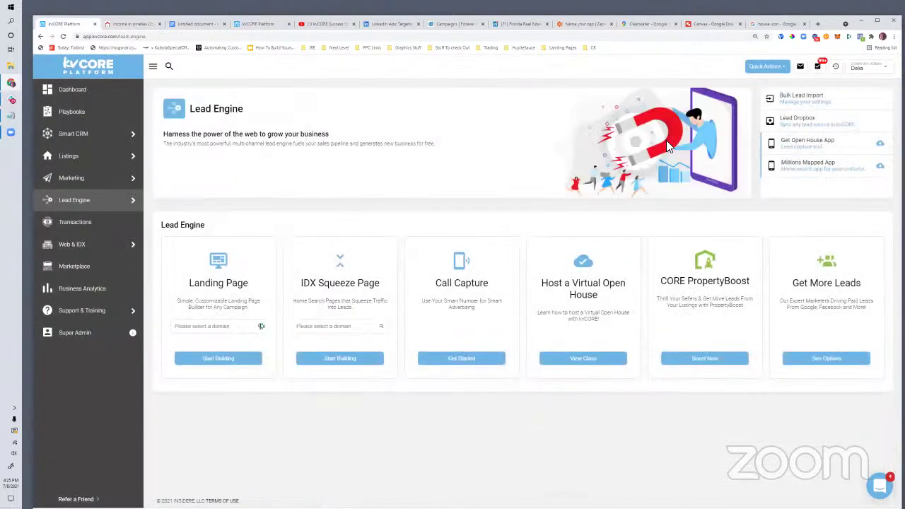
pyautogui.click(805, 122)
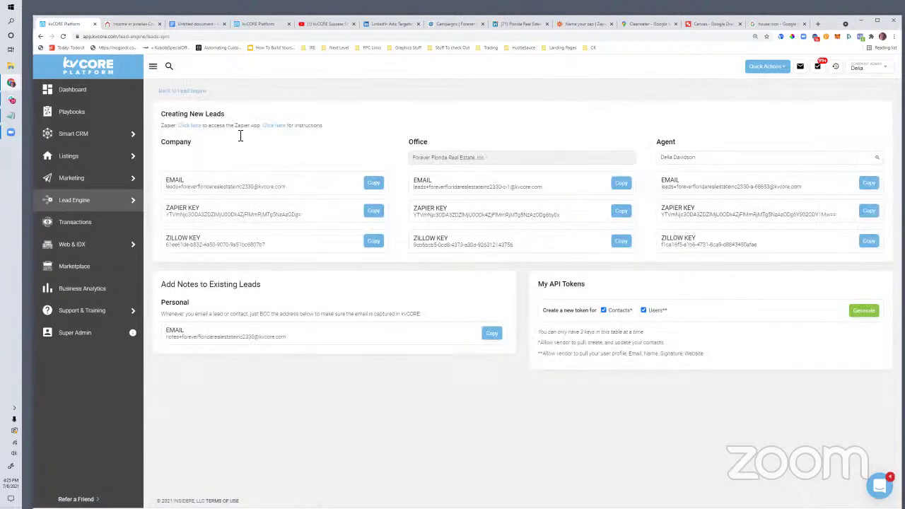
pyautogui.moveTo(178, 125); pyautogui.dragTo(218, 131)
pyautogui.click(866, 212)
# Step: Set the kvCORE action to Create Contact (Post) with the Forever Florida Real Estate Company account
pyautogui.click(568, 24)
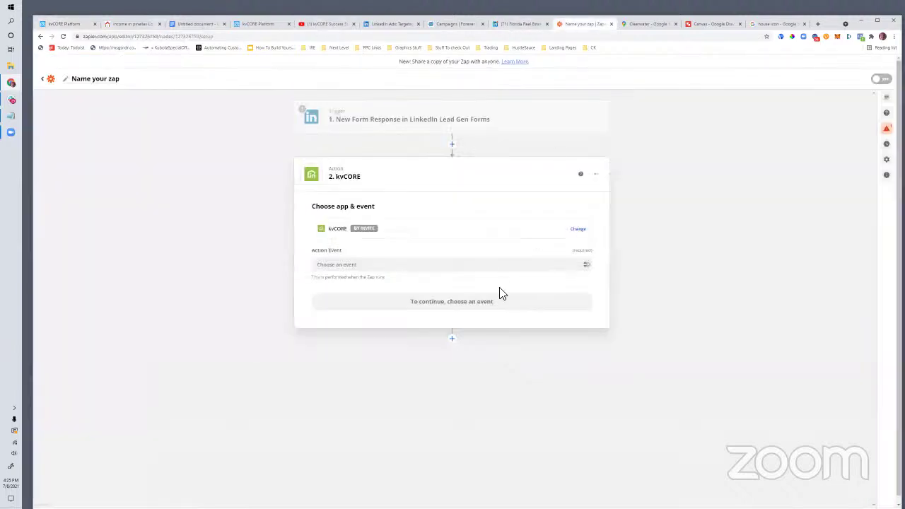
pyautogui.click(323, 265)
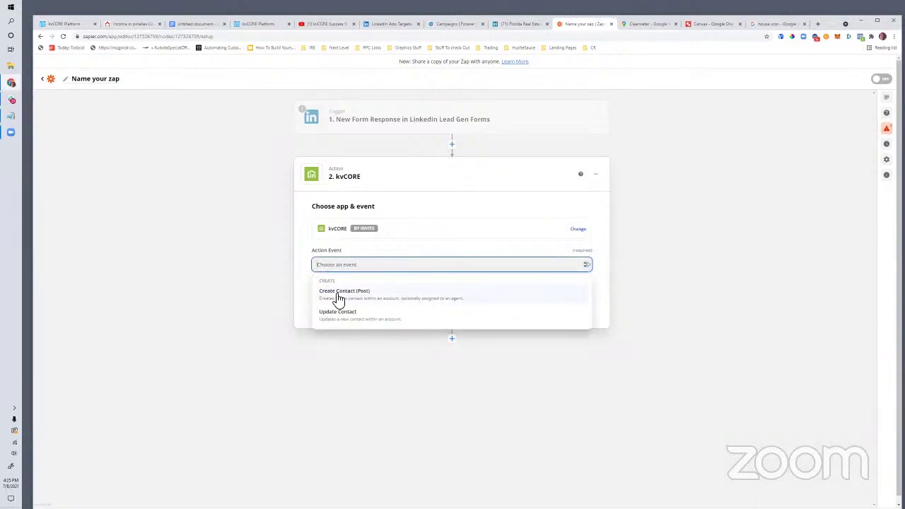
pyautogui.click(339, 295)
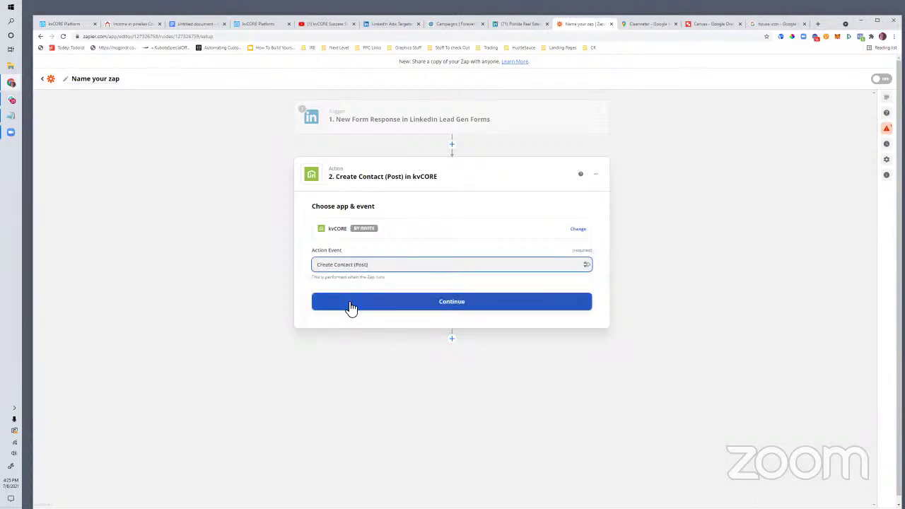
pyautogui.click(391, 307)
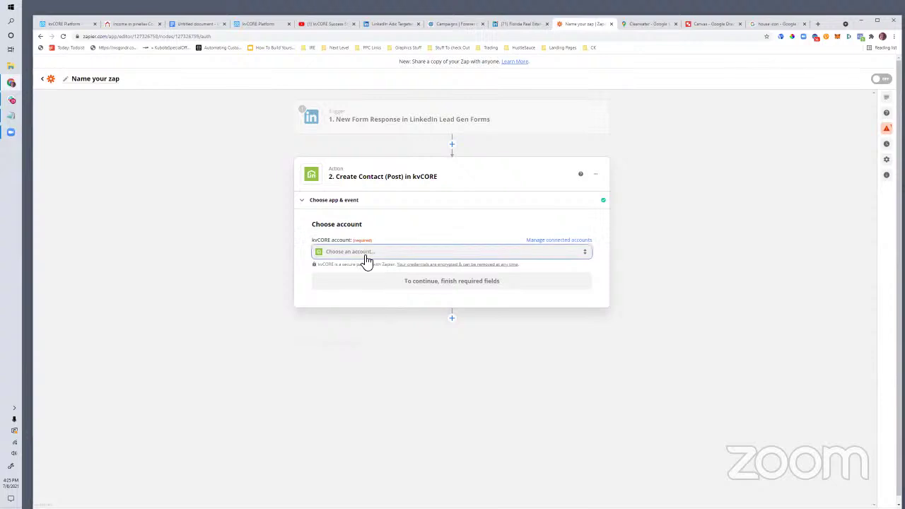
pyautogui.click(364, 255)
pyautogui.scroll(-5, 351, 347)
pyautogui.click(334, 358)
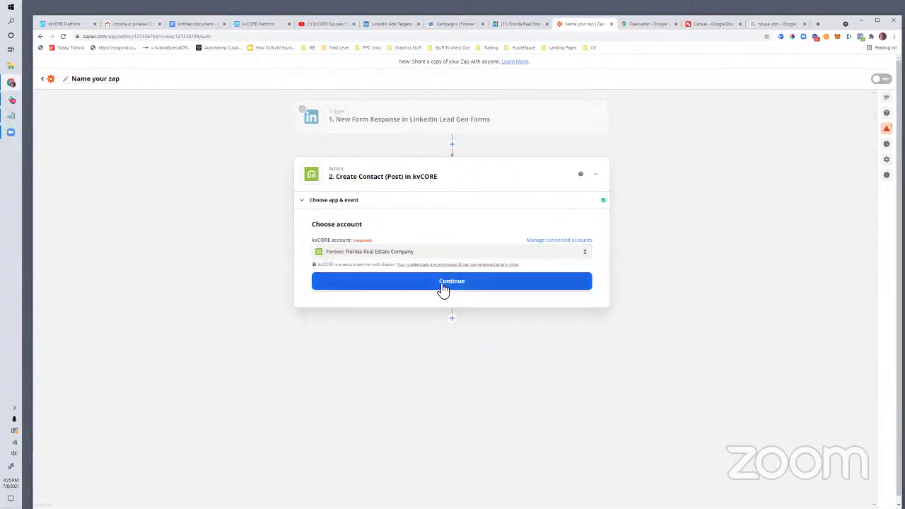
pyautogui.click(441, 295)
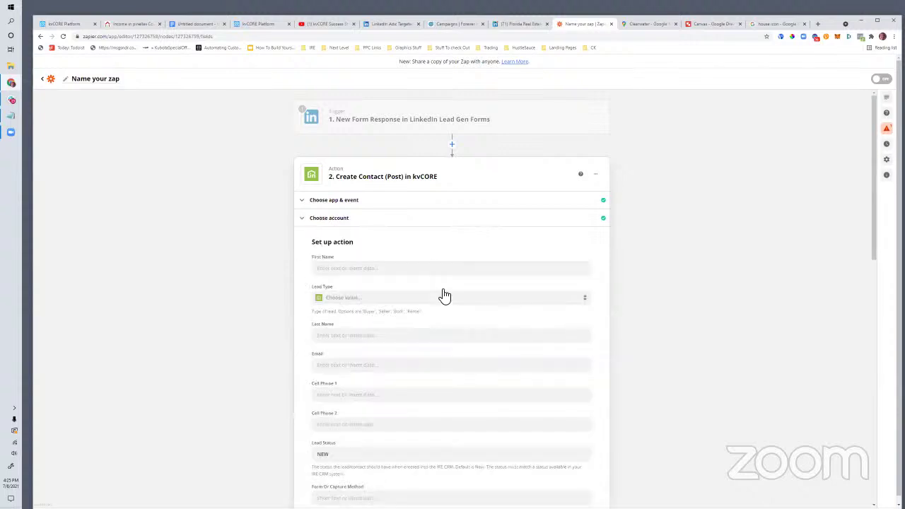
# Step: Map the form's first and last names and set Lead Type to Buyer
pyautogui.click(348, 268)
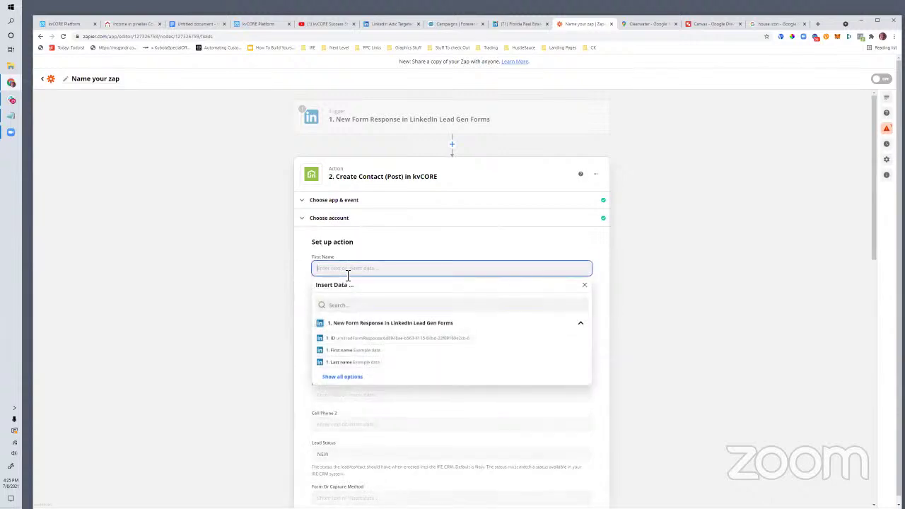
pyautogui.click(343, 350)
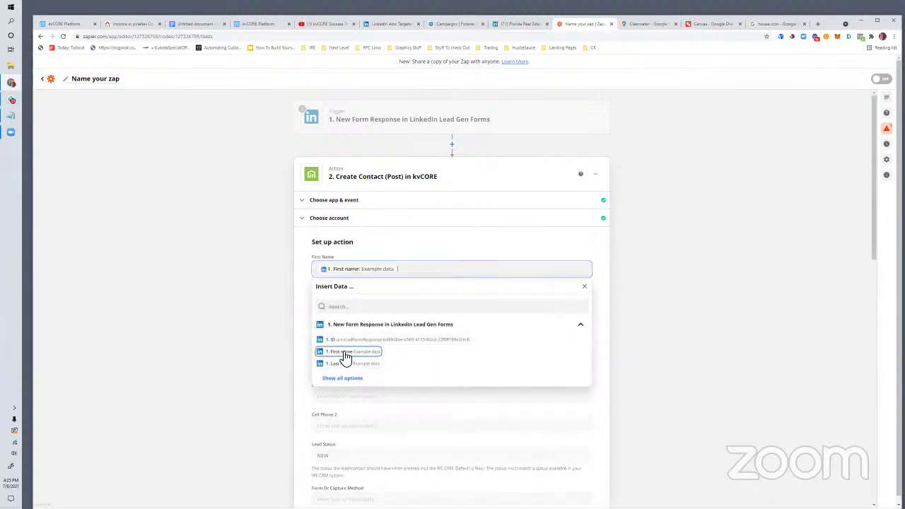
pyautogui.click(306, 299)
pyautogui.click(344, 338)
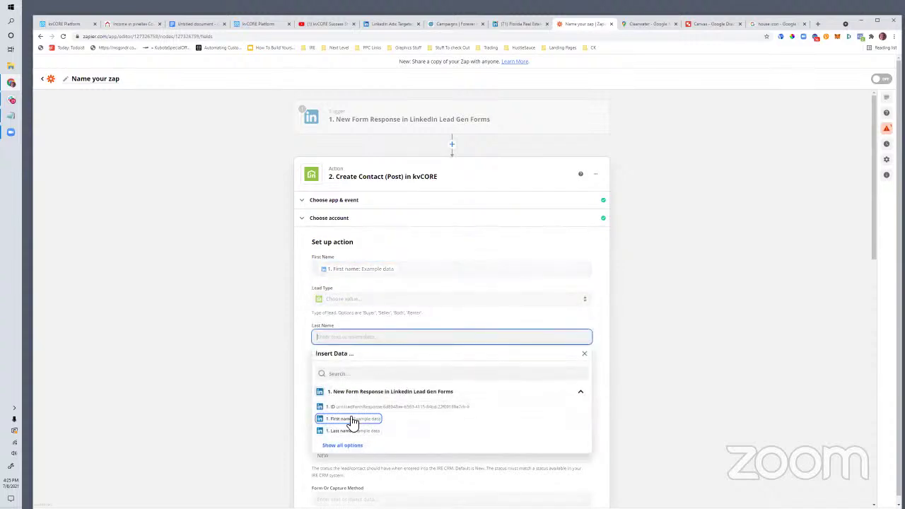
pyautogui.click(346, 429)
pyautogui.click(302, 346)
pyautogui.click(343, 302)
pyautogui.click(342, 360)
# Step: Map the form's email address to Email and phone number to Cell Phone 1
pyautogui.scroll(-3, 307, 338)
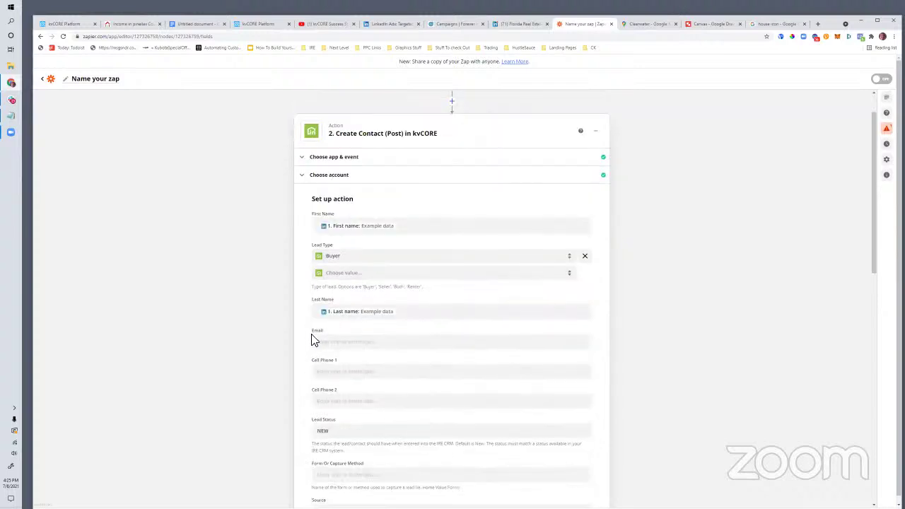
pyautogui.click(335, 206)
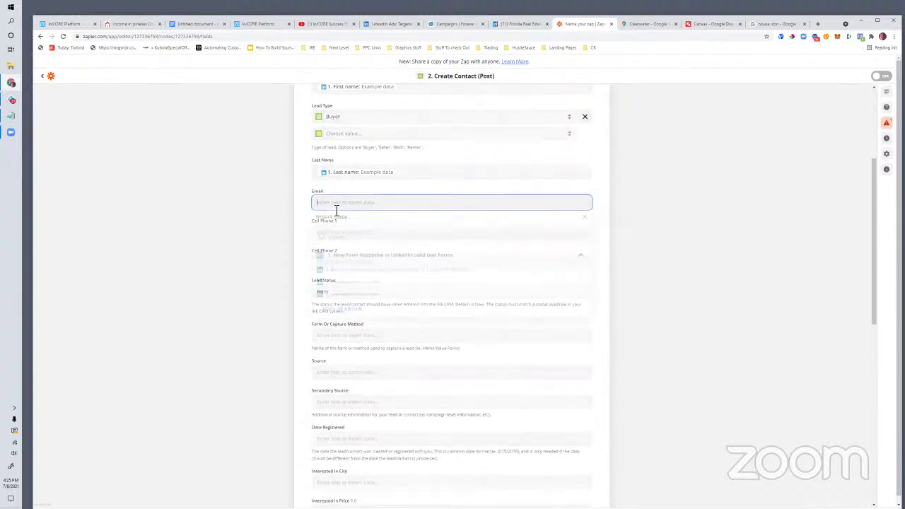
pyautogui.click(339, 312)
pyautogui.click(353, 315)
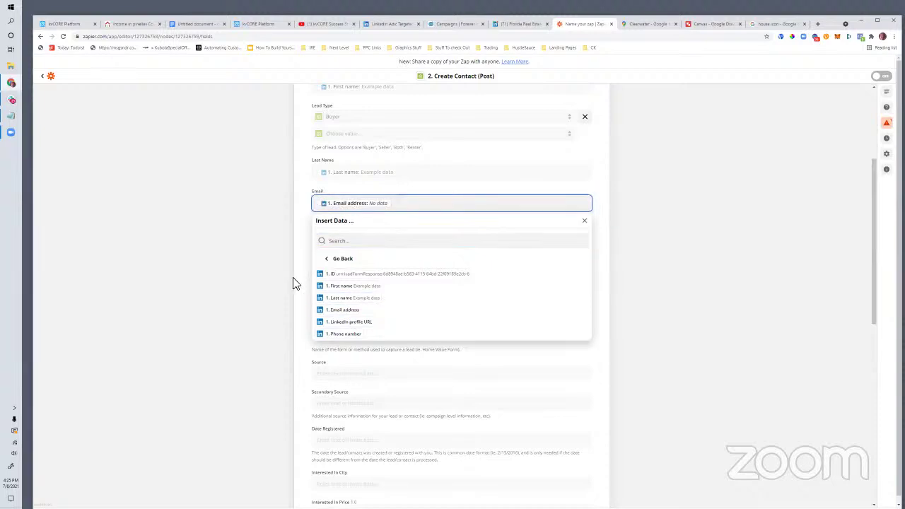
pyautogui.click(297, 283)
pyautogui.click(339, 235)
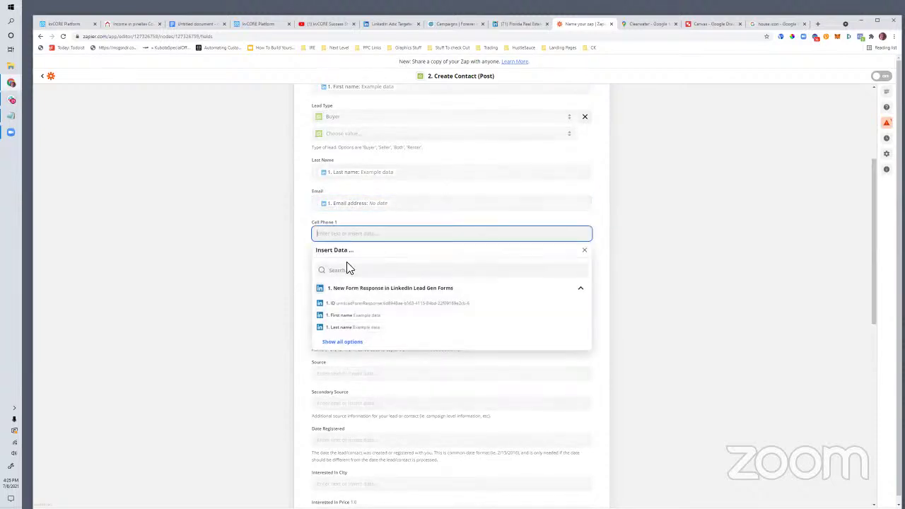
pyautogui.click(338, 343)
pyautogui.click(346, 363)
pyautogui.click(303, 308)
pyautogui.scroll(-5, 302, 309)
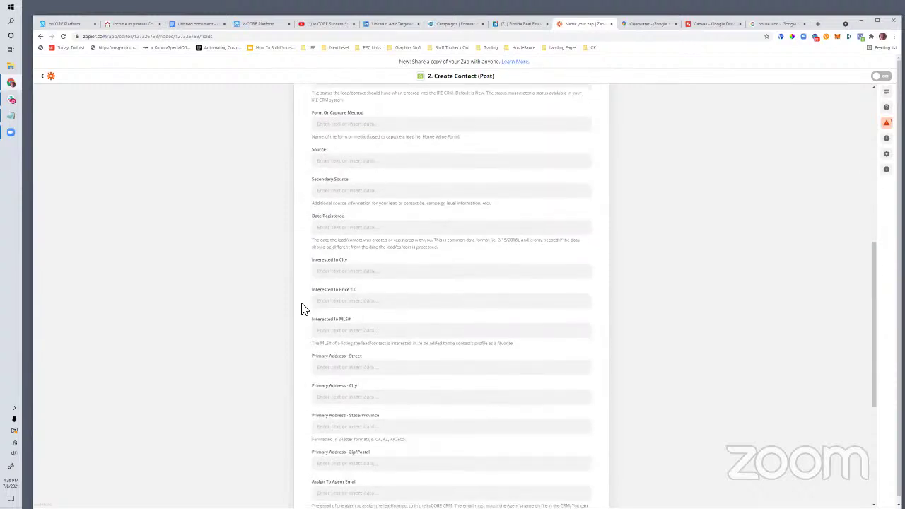
# Step: Fill the Note with 'Lin' followed by the lead's LinkedIn profile URL
pyautogui.scroll(-1, 311, 332)
pyautogui.click(330, 368)
pyautogui.write('LinkedIn Profile URL:')
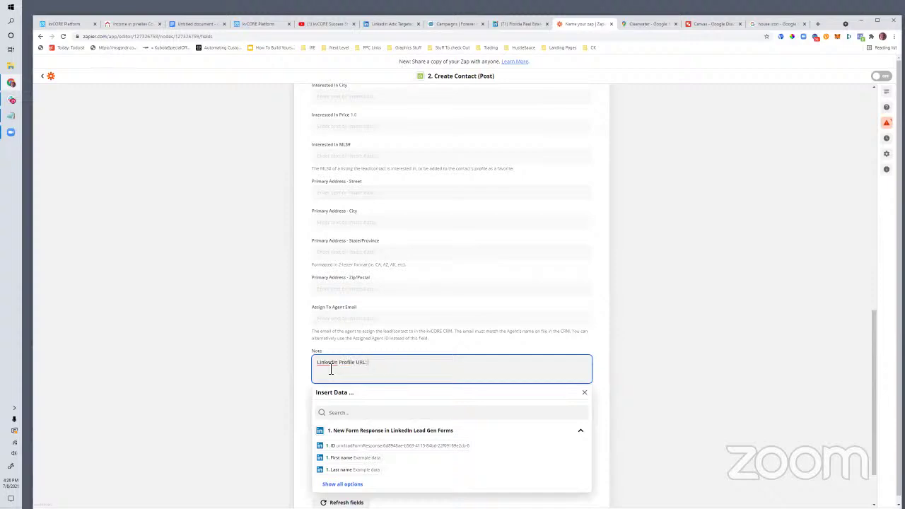
pyautogui.click(342, 483)
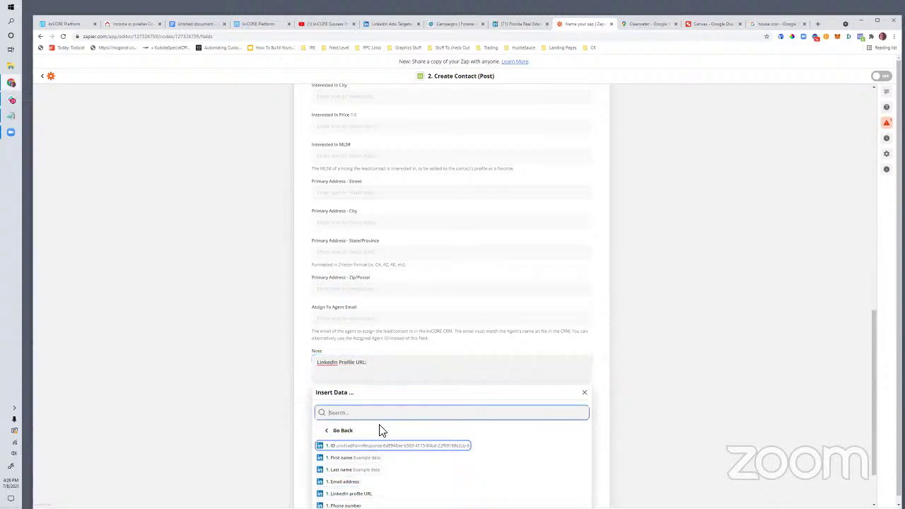
pyautogui.click(353, 426)
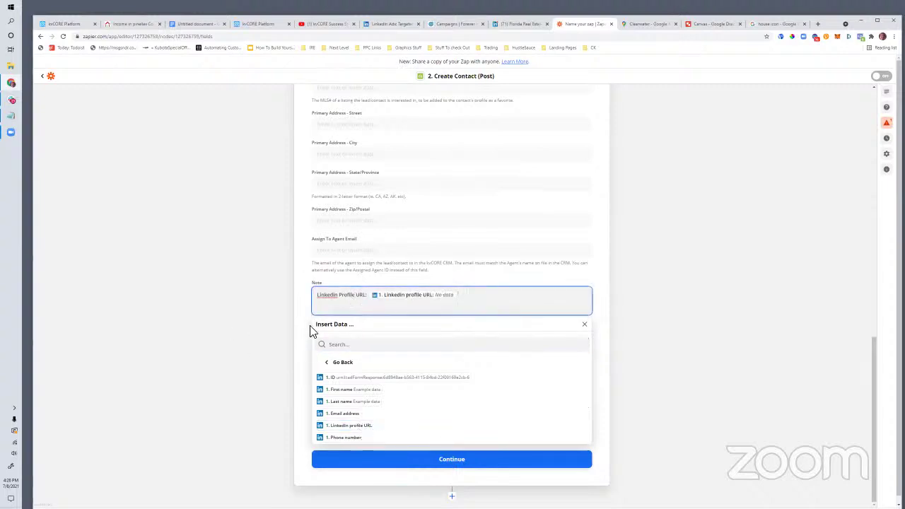
pyautogui.click(316, 482)
# Step: Leave Tags empty and set the Source field to linkedinad
pyautogui.click(330, 398)
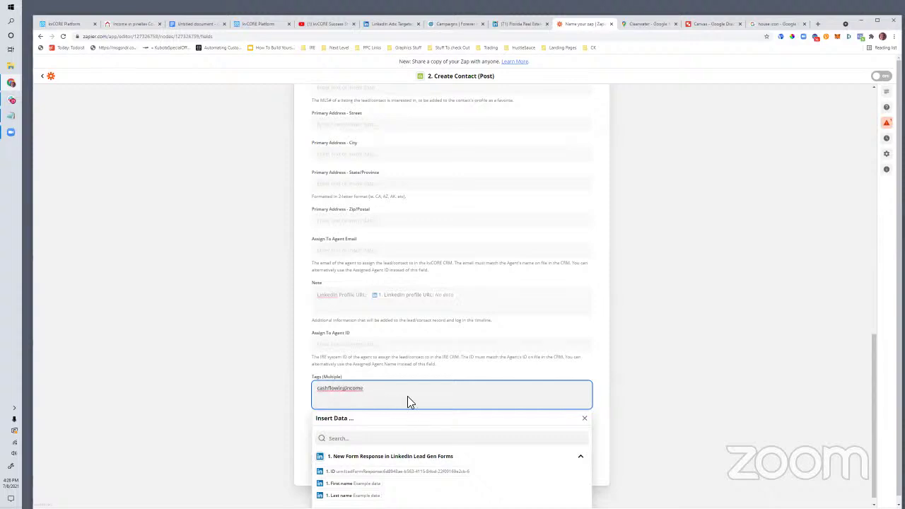
pyautogui.click(307, 388)
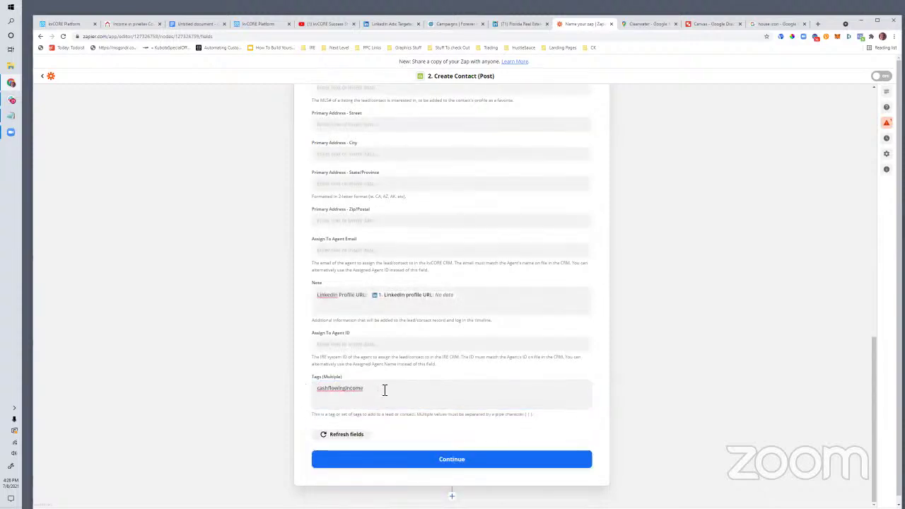
pyautogui.scroll(5, 398, 293)
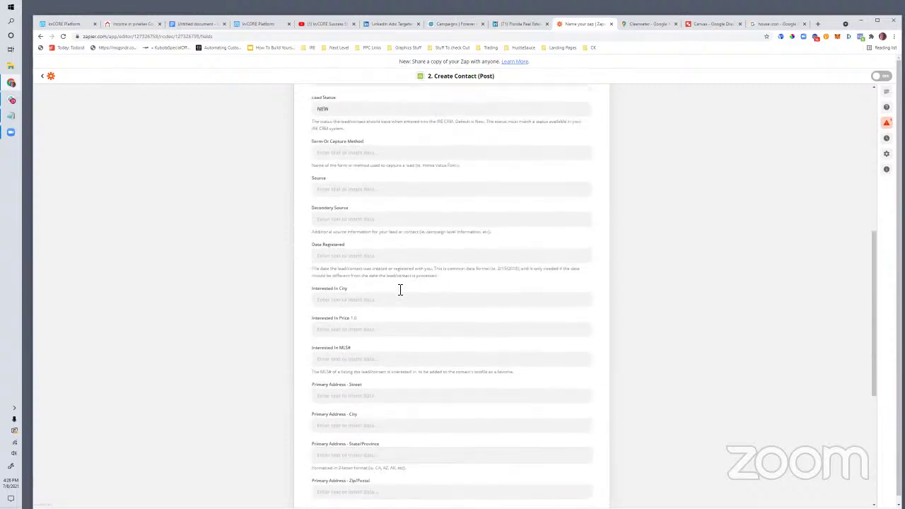
pyautogui.scroll(1, 382, 276)
pyautogui.click(347, 276)
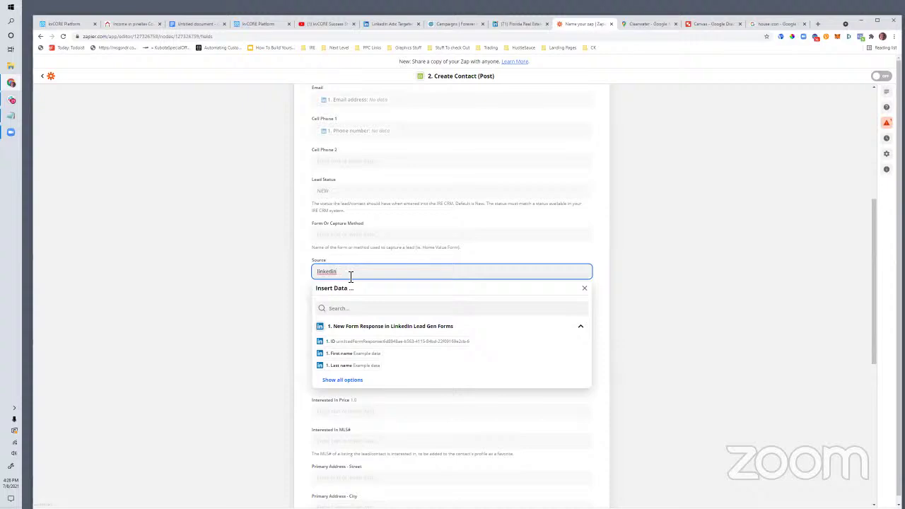
pyautogui.click(299, 288)
pyautogui.scroll(-3, 385, 302)
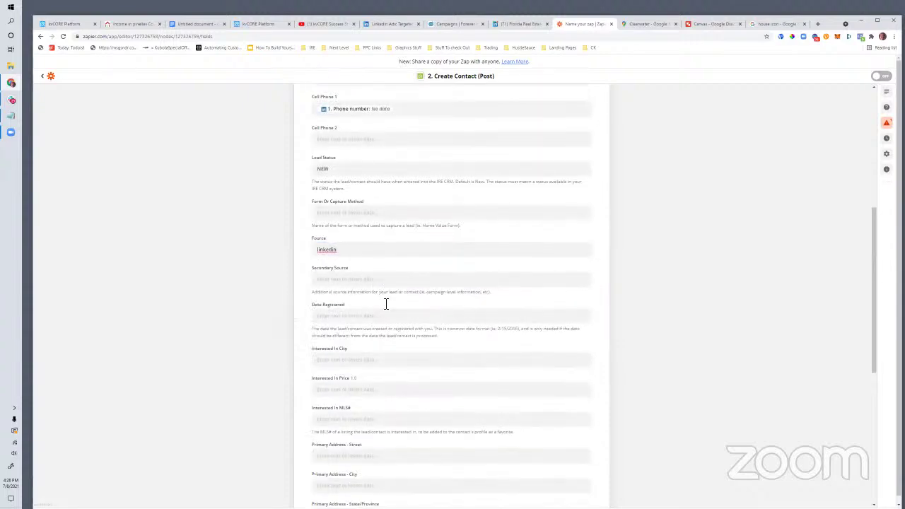
pyautogui.click(354, 166)
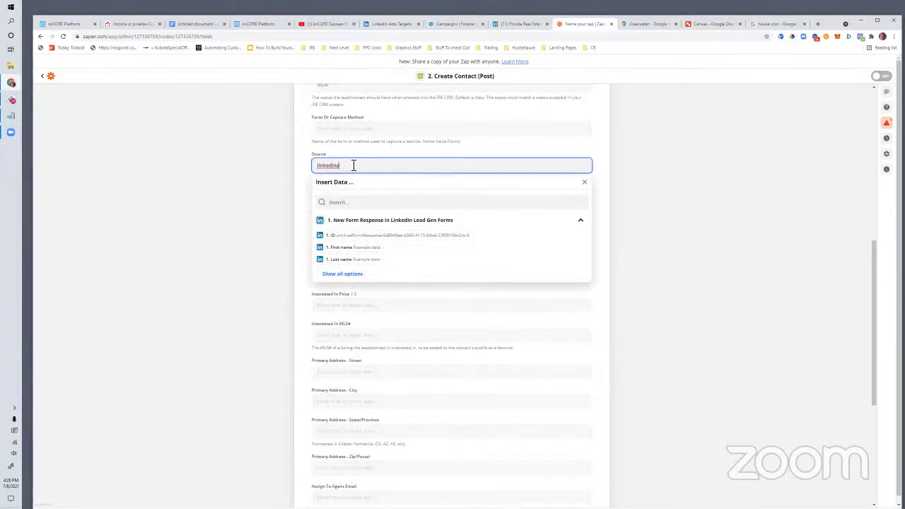
pyautogui.click(304, 207)
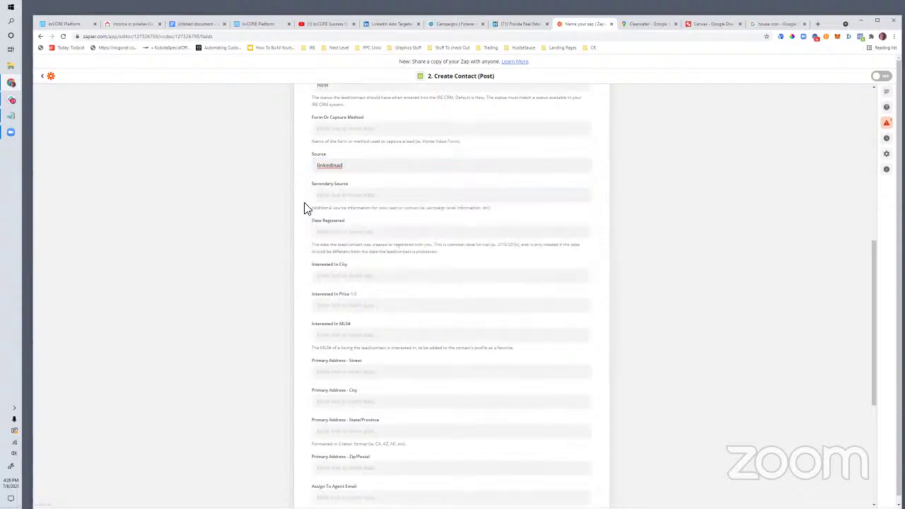
pyautogui.scroll(-5, 311, 214)
pyautogui.click(428, 461)
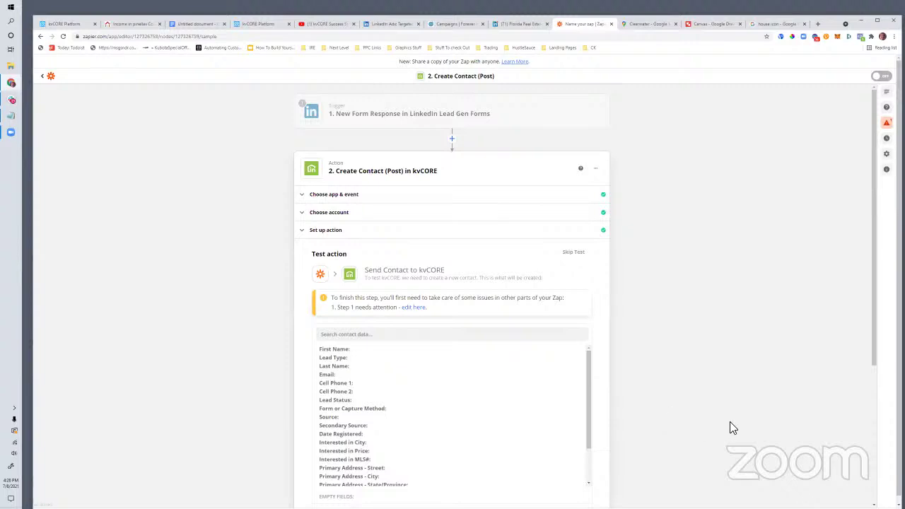
# Step: Return to the LinkedIn trigger step and run its test twice for a form response
pyautogui.scroll(-3, 721, 422)
pyautogui.scroll(2, 689, 403)
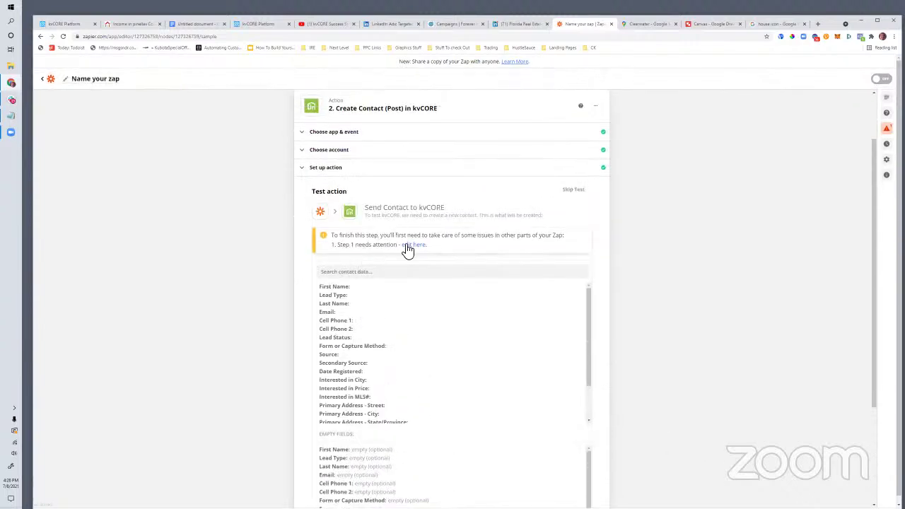
pyautogui.click(422, 246)
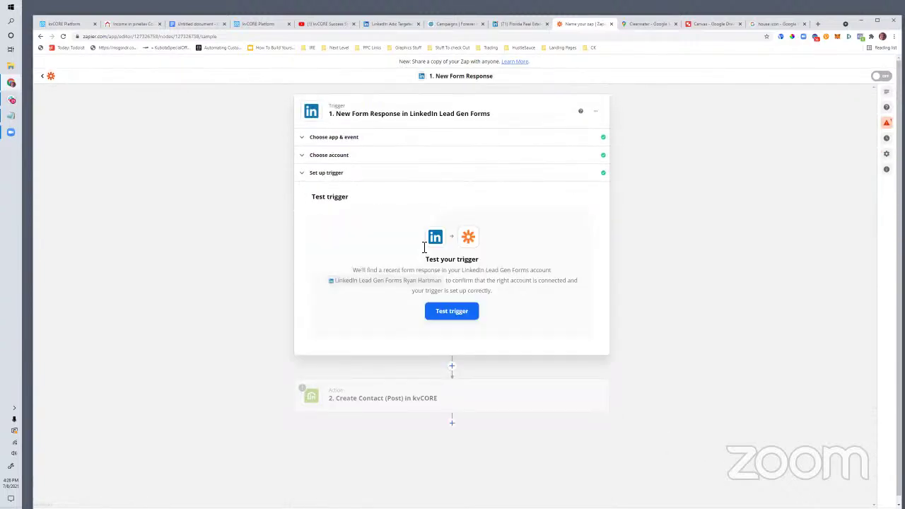
pyautogui.click(453, 313)
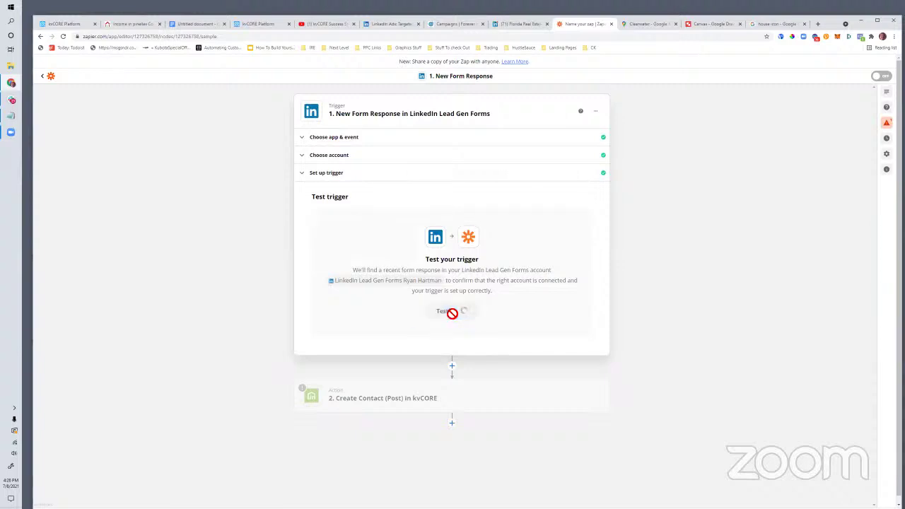
pyautogui.click(464, 282)
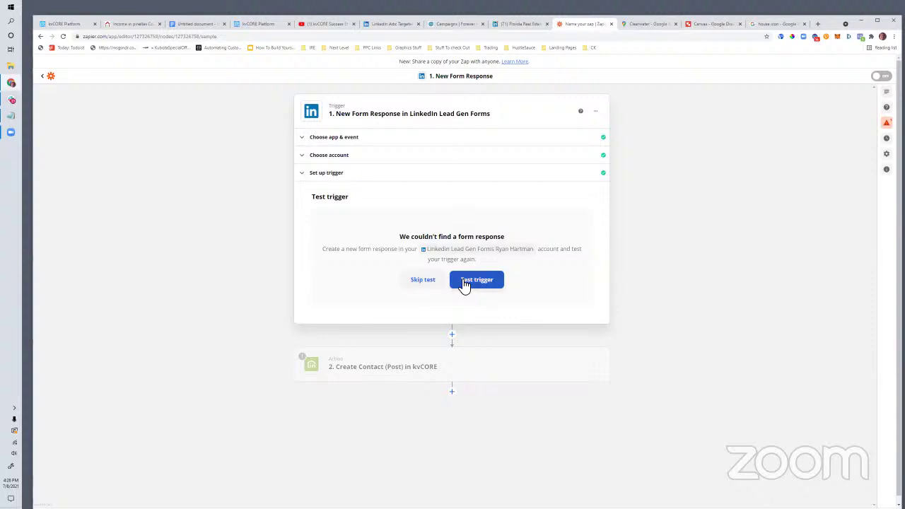
# Step: Look over the kvCORE action's test panel, which is blocked without trigger data
pyautogui.scroll(-1, 424, 318)
pyautogui.click(414, 360)
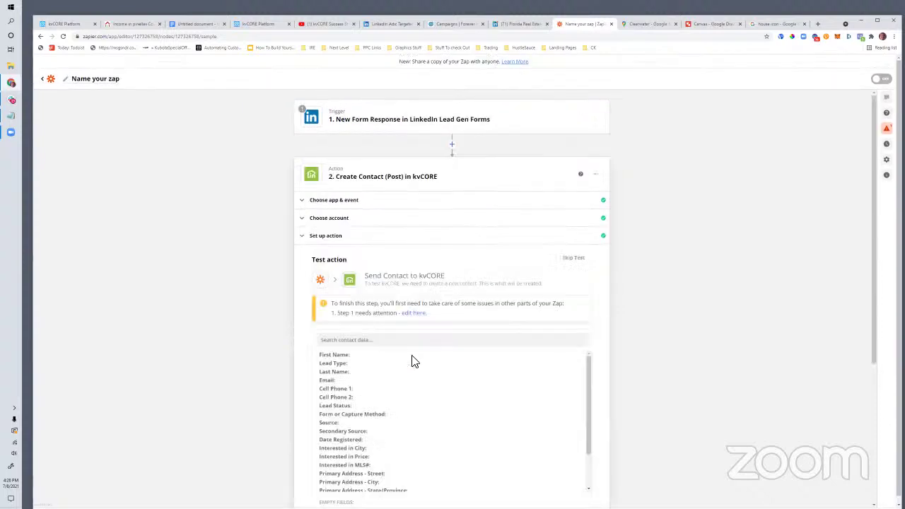
pyautogui.scroll(-5, 417, 360)
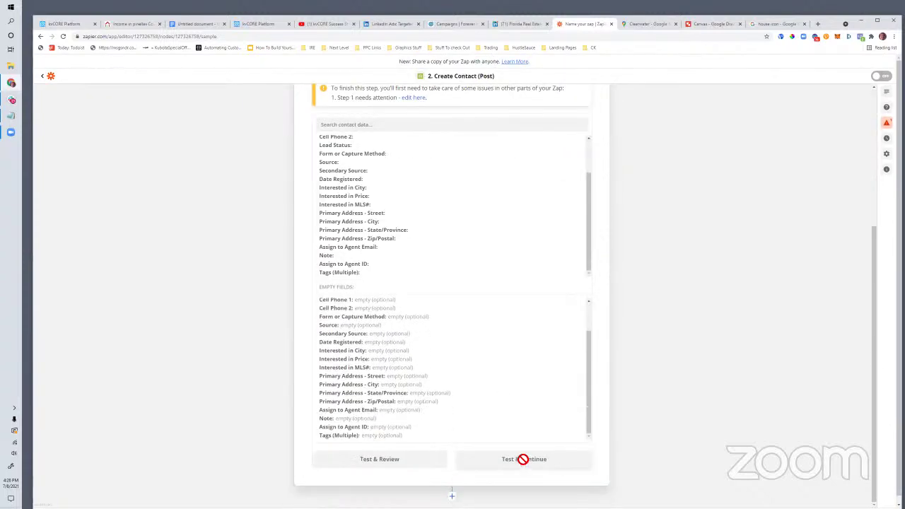
pyautogui.scroll(6, 424, 354)
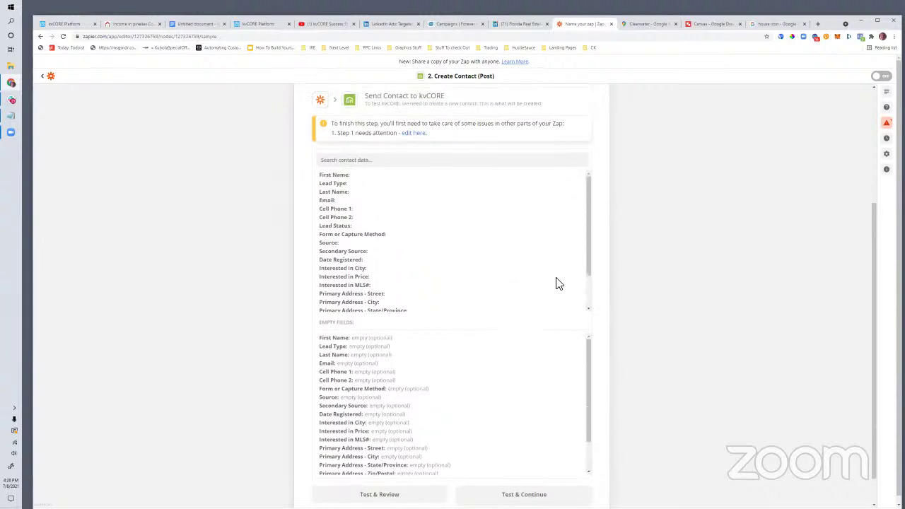
pyautogui.scroll(3, 584, 286)
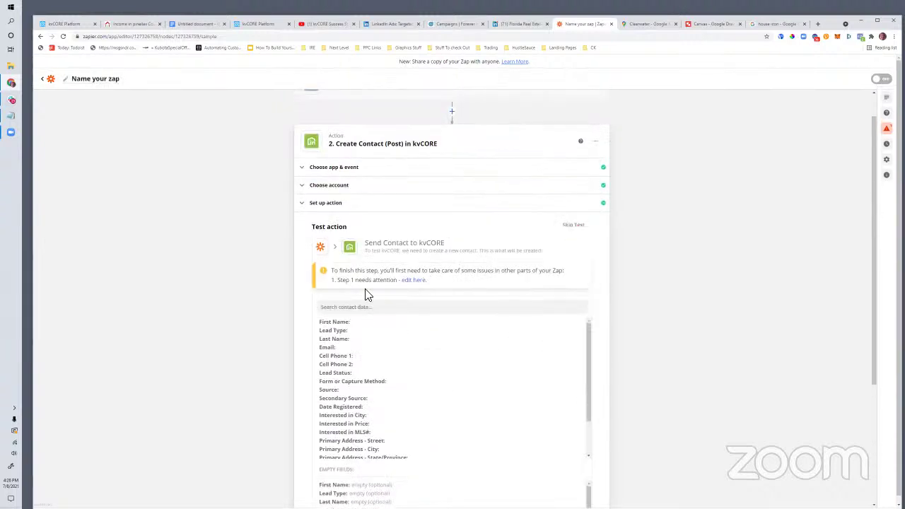
# Step: Reconfirm the LinkedIn New Form Response trigger, account and lead form, then retest it
pyautogui.click(411, 281)
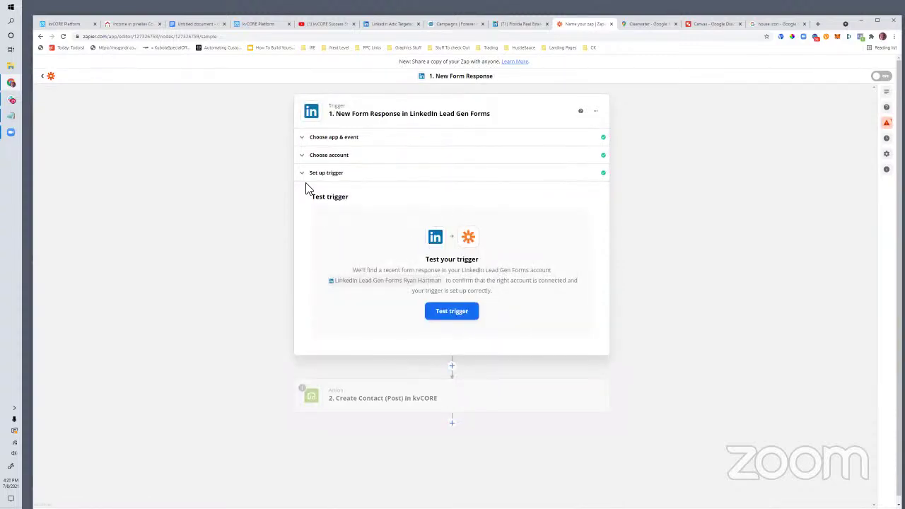
pyautogui.click(319, 172)
pyautogui.click(324, 153)
pyautogui.click(325, 142)
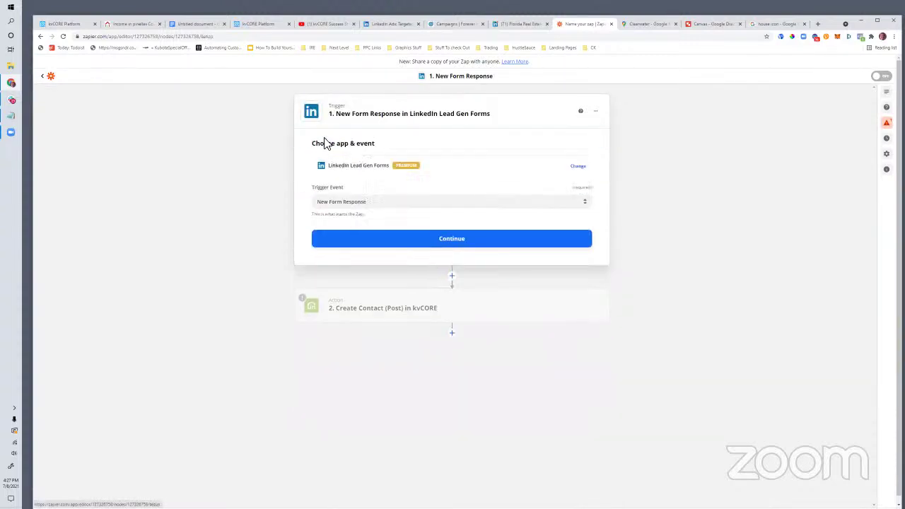
pyautogui.click(340, 204)
pyautogui.click(429, 244)
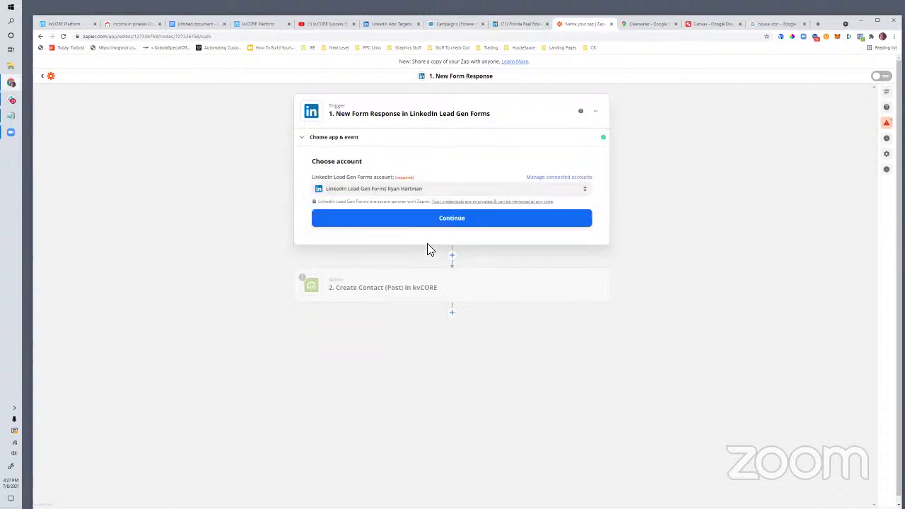
pyautogui.click(425, 219)
pyautogui.click(386, 311)
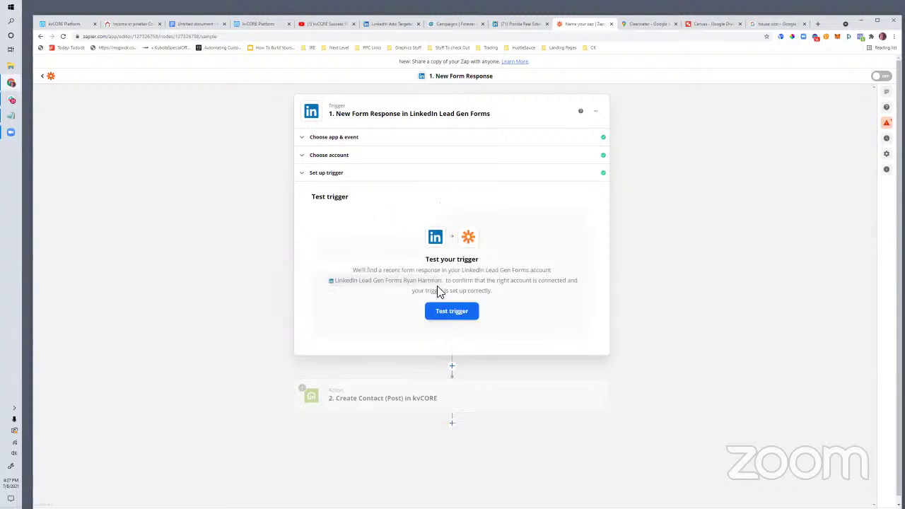
pyautogui.click(453, 316)
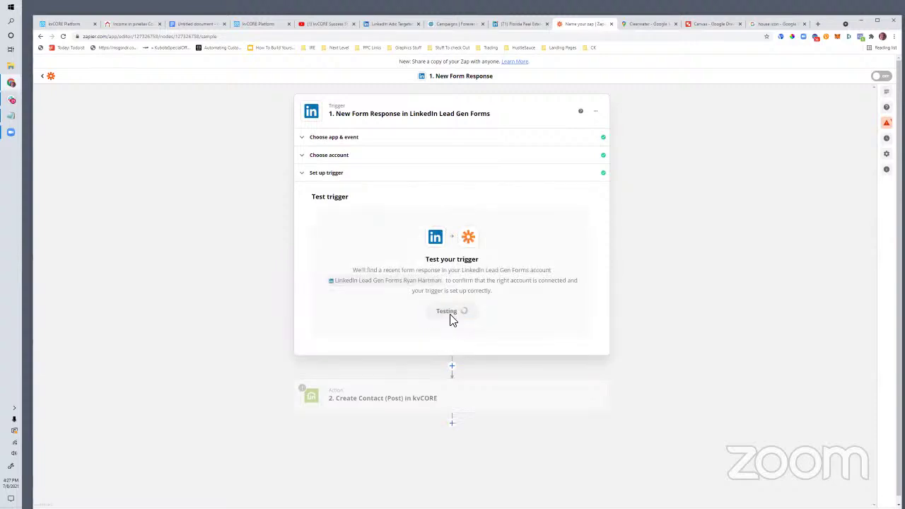
pyautogui.click(501, 285)
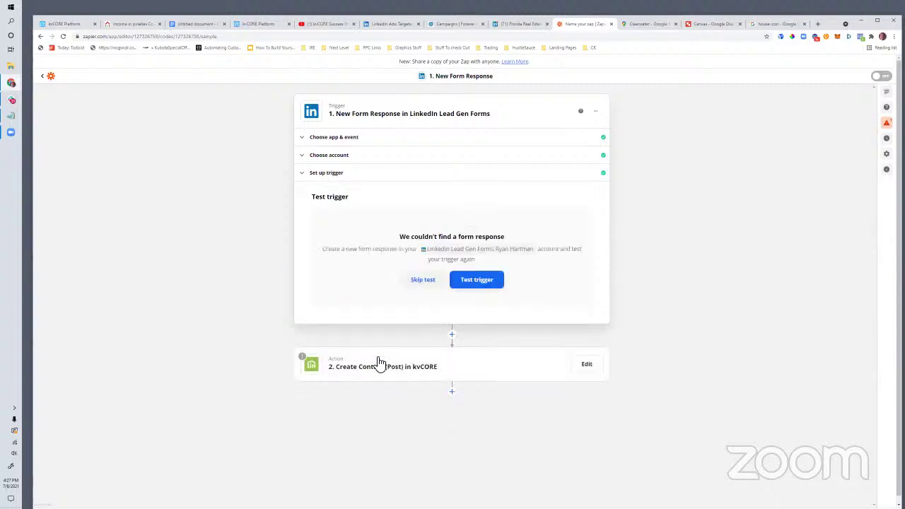
# Step: Expand the kvCORE Create Contact action step and scroll through its setup
pyautogui.click(378, 365)
pyautogui.scroll(-5, 407, 405)
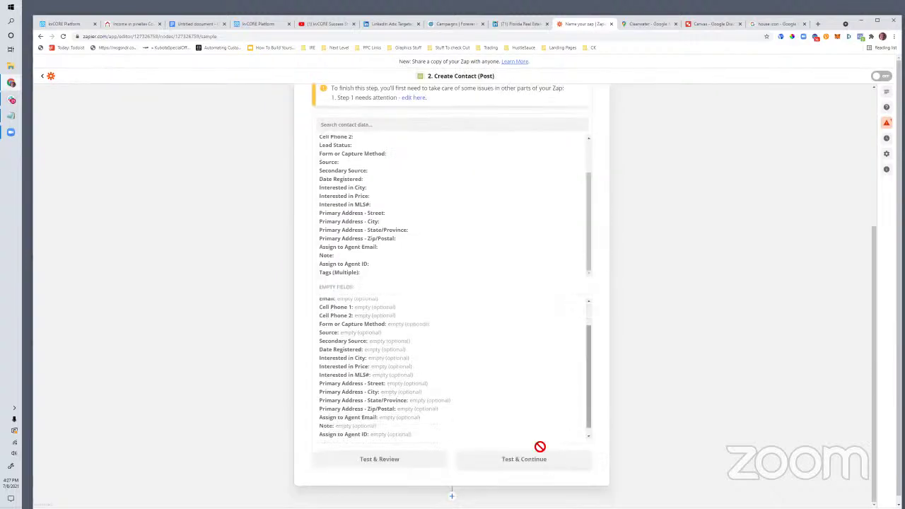
pyautogui.scroll(3, 565, 176)
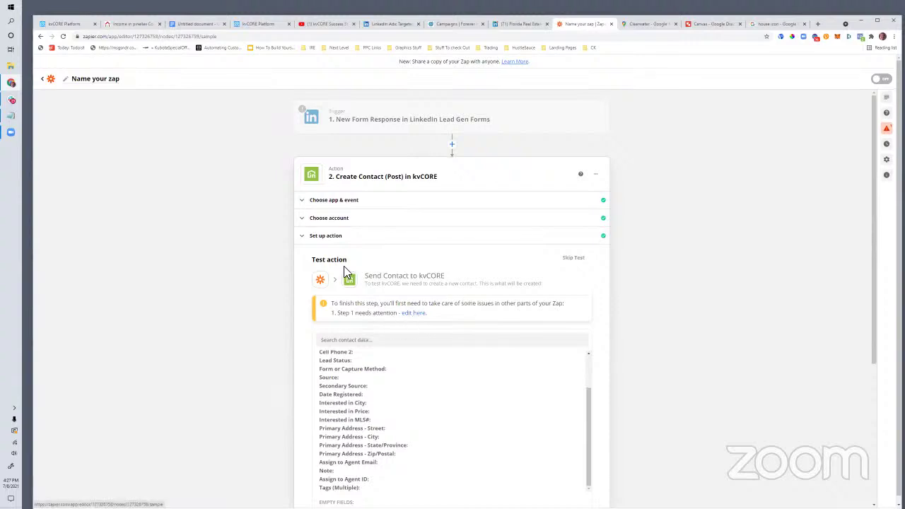
pyautogui.scroll(-3, 377, 380)
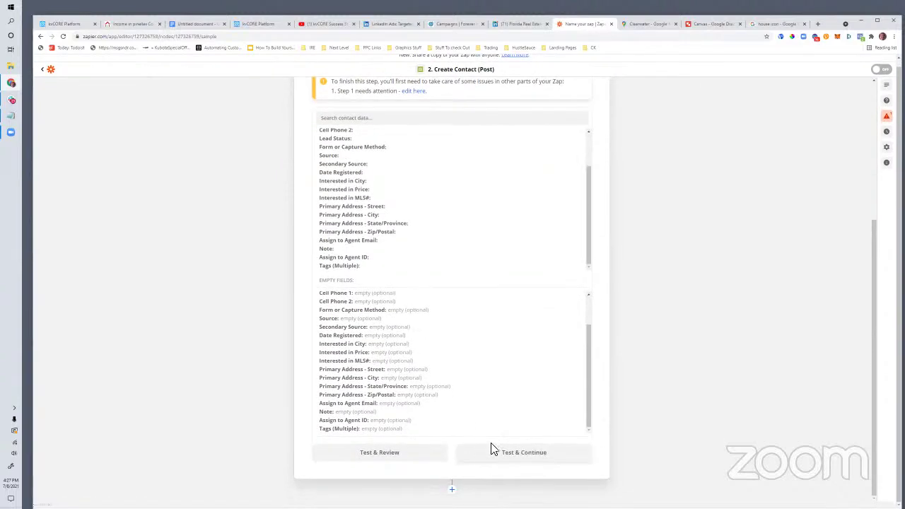
pyautogui.scroll(2, 447, 271)
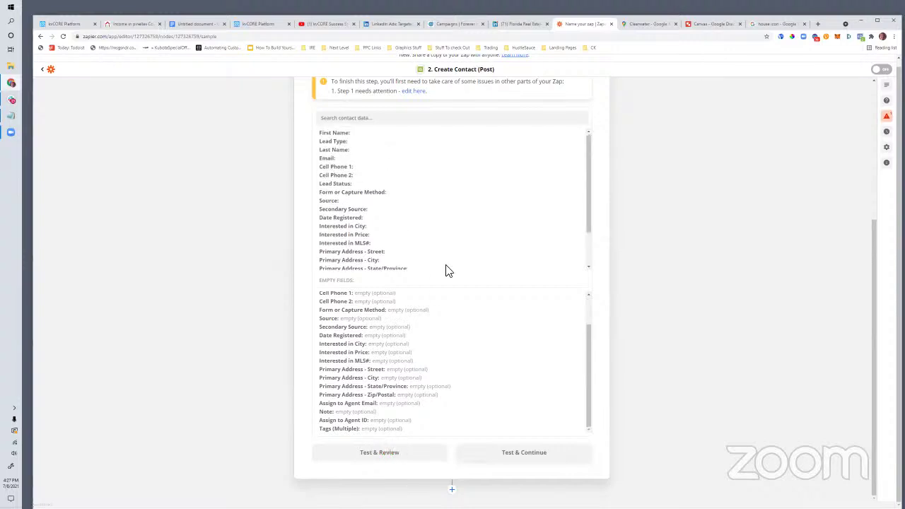
pyautogui.scroll(6, 446, 270)
# Step: Peek at the kvCORE action, then step through the LinkedIn trigger's app, account and setup sections
pyautogui.click(319, 229)
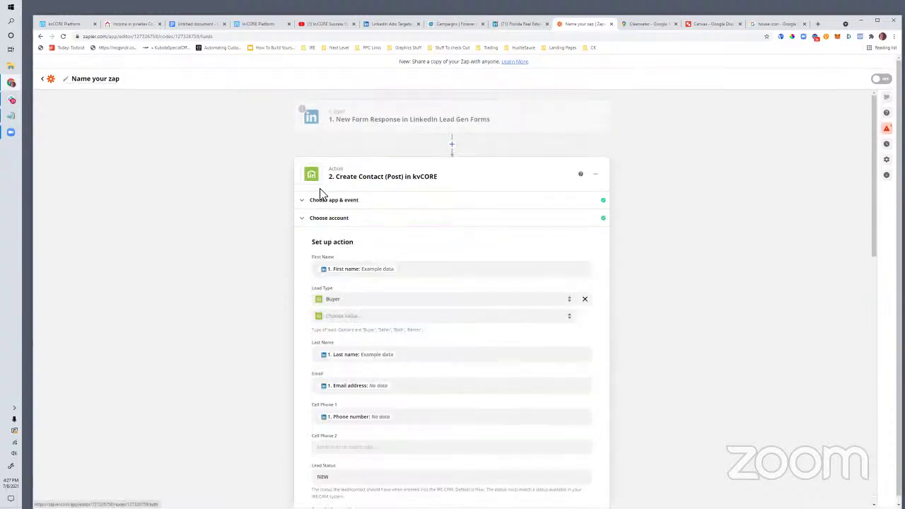
pyautogui.click(327, 202)
pyautogui.doubleClick(330, 124)
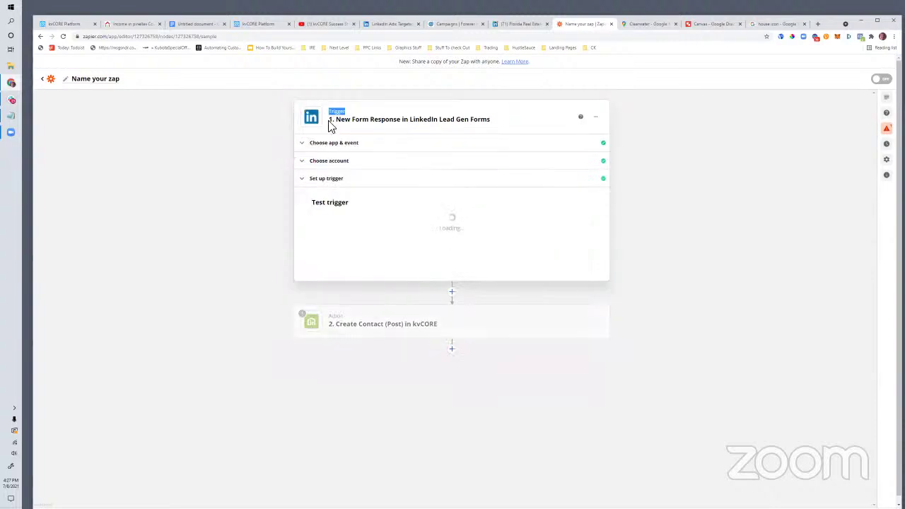
pyautogui.click(331, 144)
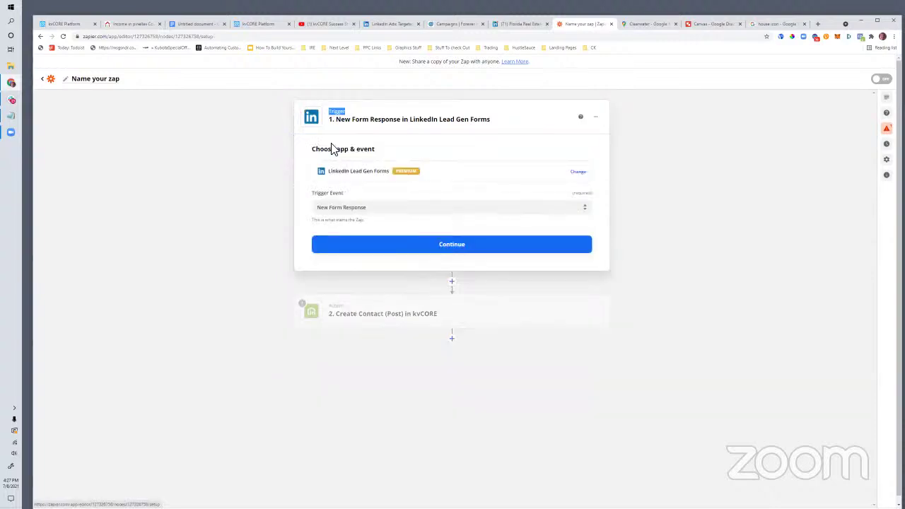
pyautogui.click(421, 254)
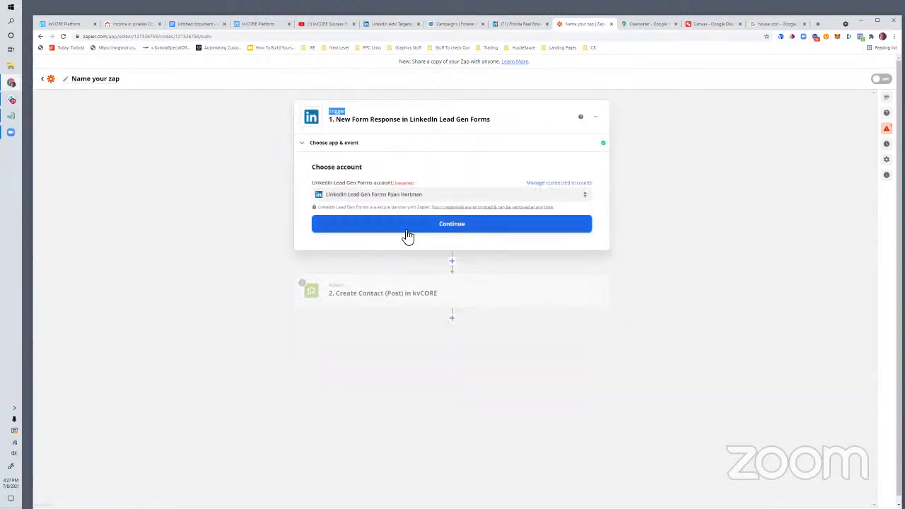
pyautogui.click(405, 230)
pyautogui.click(398, 316)
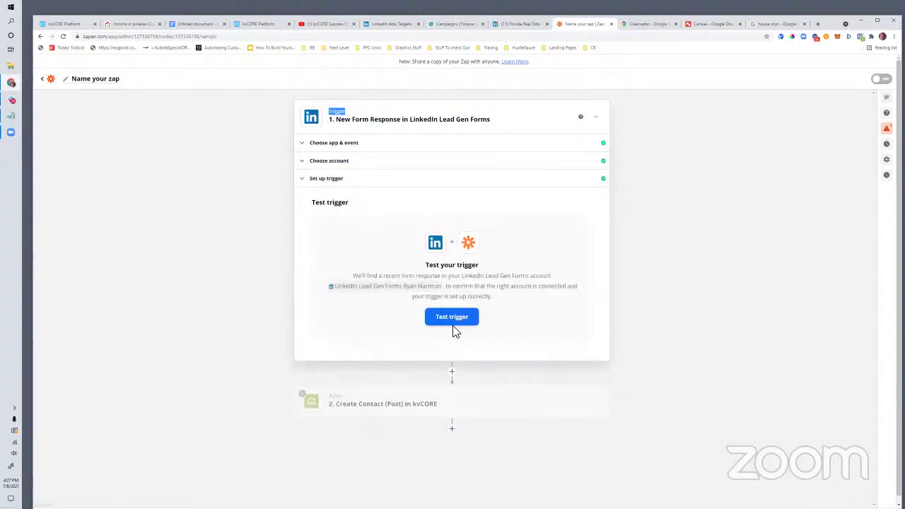
# Step: Reconfirm the Forever Florida Real Estate account and Cash Flowing Pinellas form, test, then skip testing
pyautogui.click(345, 161)
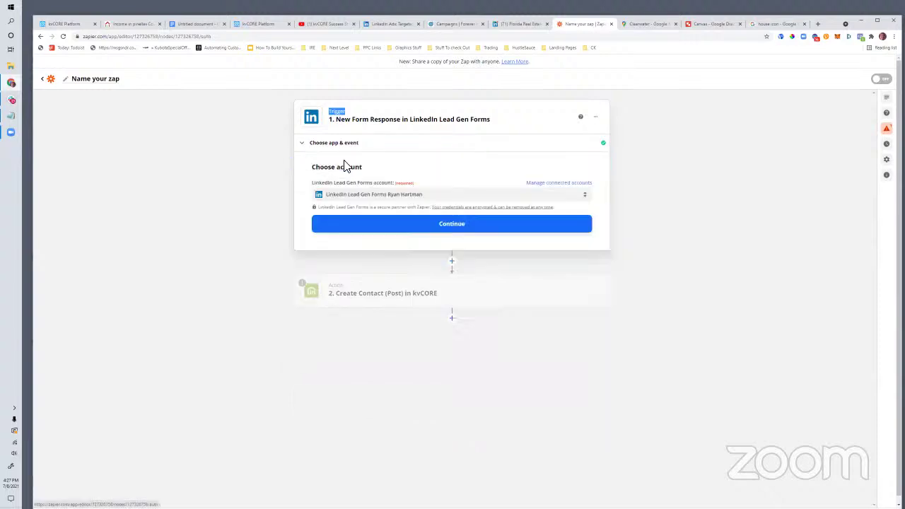
pyautogui.click(355, 224)
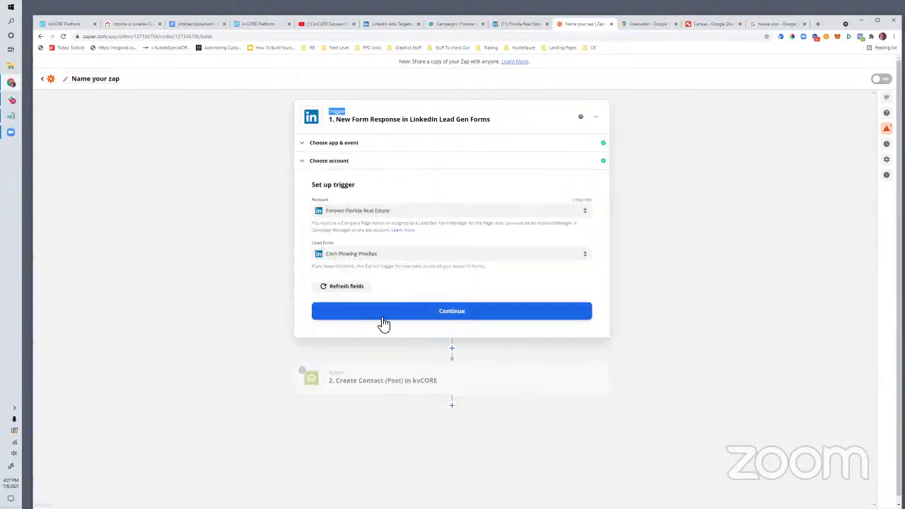
pyautogui.click(376, 313)
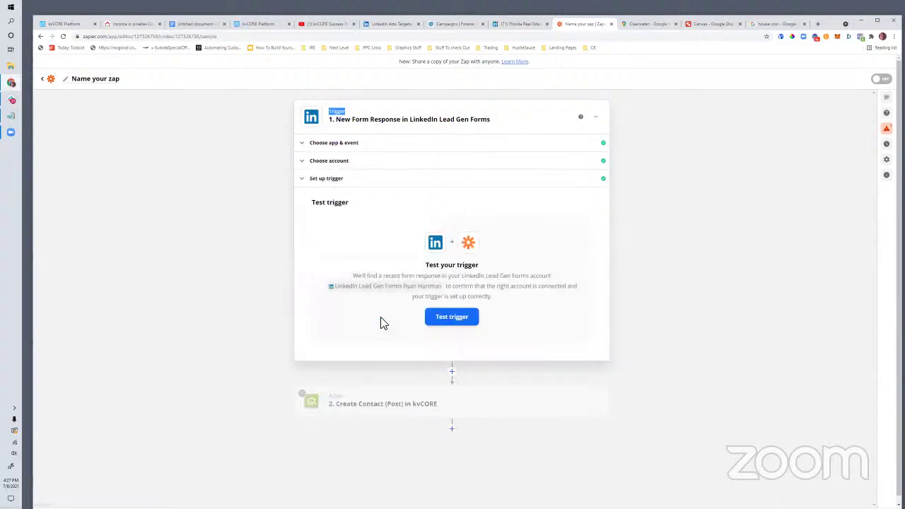
pyautogui.click(462, 317)
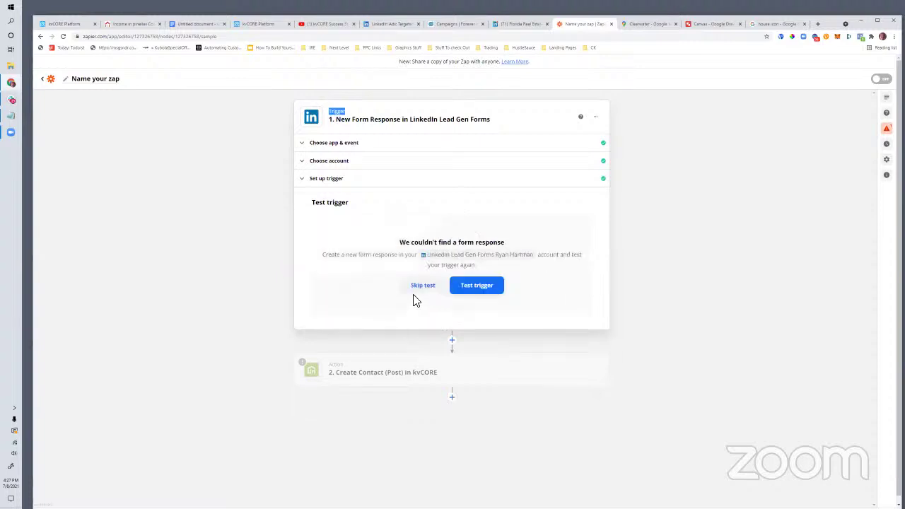
pyautogui.click(435, 289)
# Step: Confirm skipping the trigger test and continue with the example form response data
pyautogui.click(492, 319)
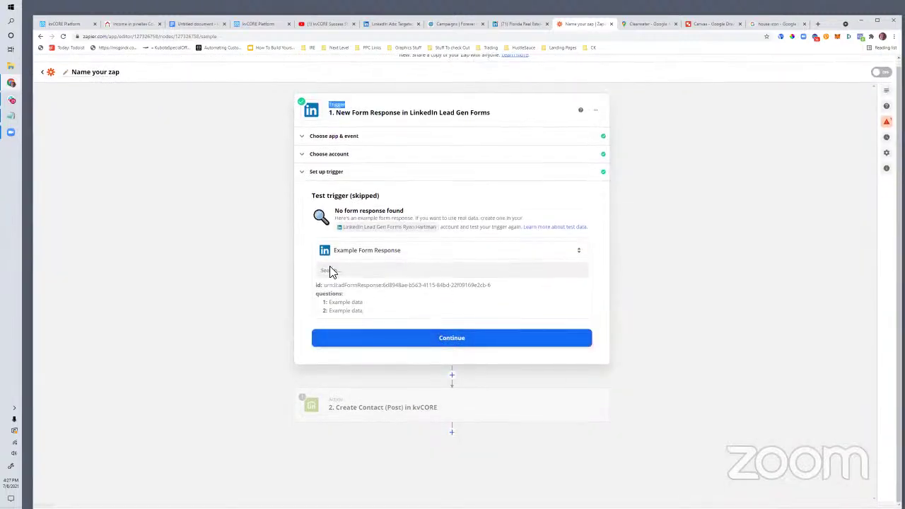
pyautogui.moveTo(312, 196); pyautogui.dragTo(372, 205)
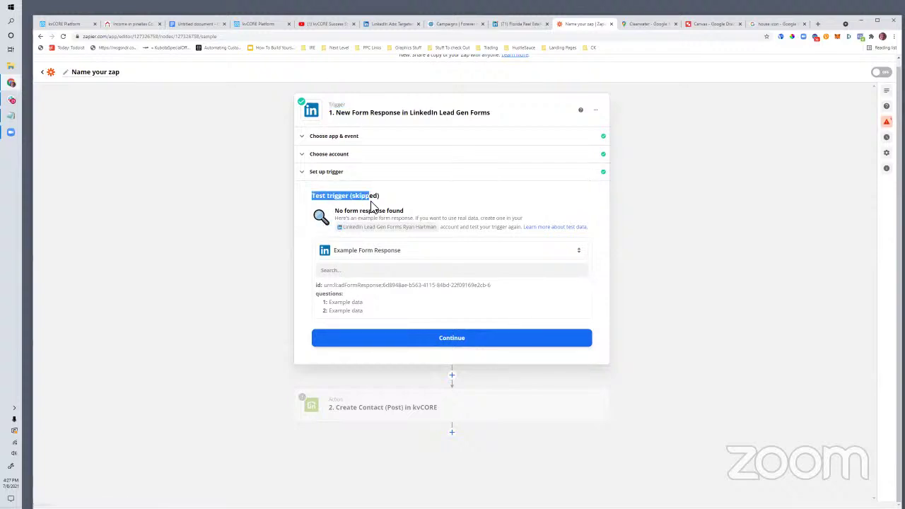
pyautogui.click(418, 342)
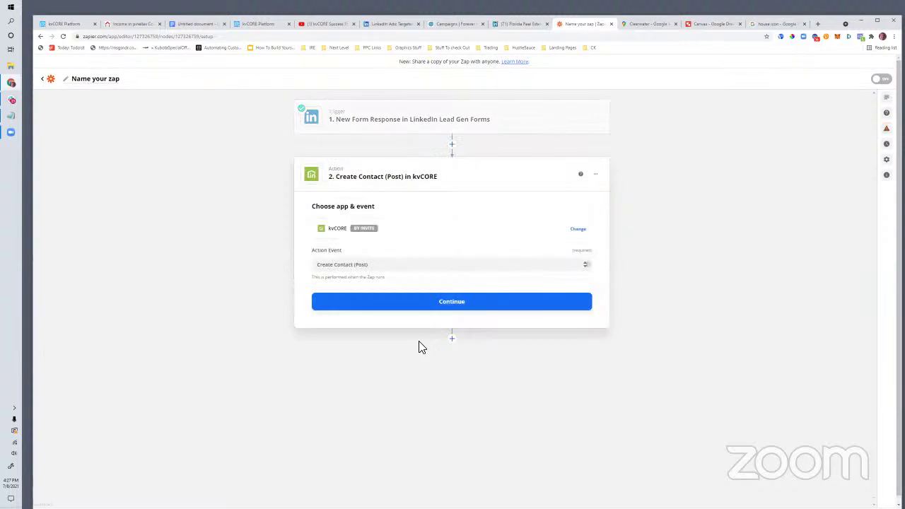
# Step: Confirm the kvCORE Create Contact event, connected account and contact field mappings
pyautogui.click(446, 305)
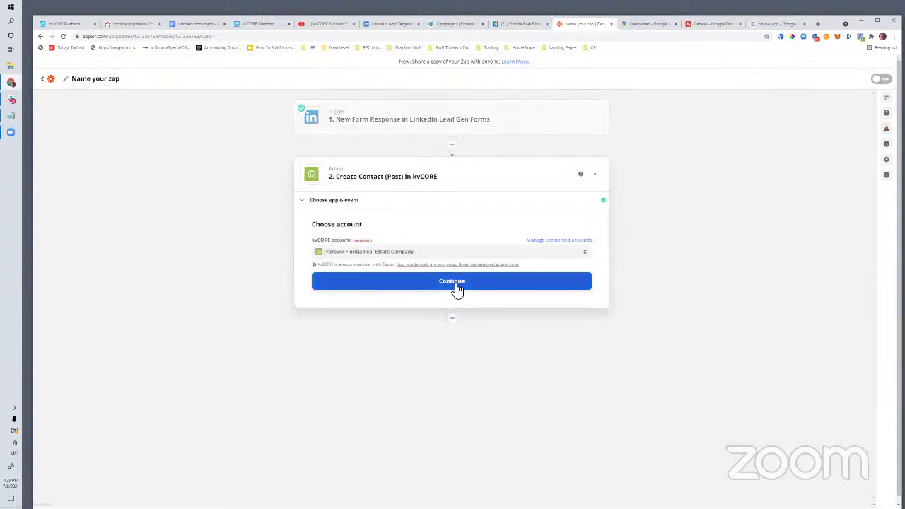
pyautogui.click(456, 283)
pyautogui.scroll(-3, 456, 325)
pyautogui.scroll(-5, 468, 347)
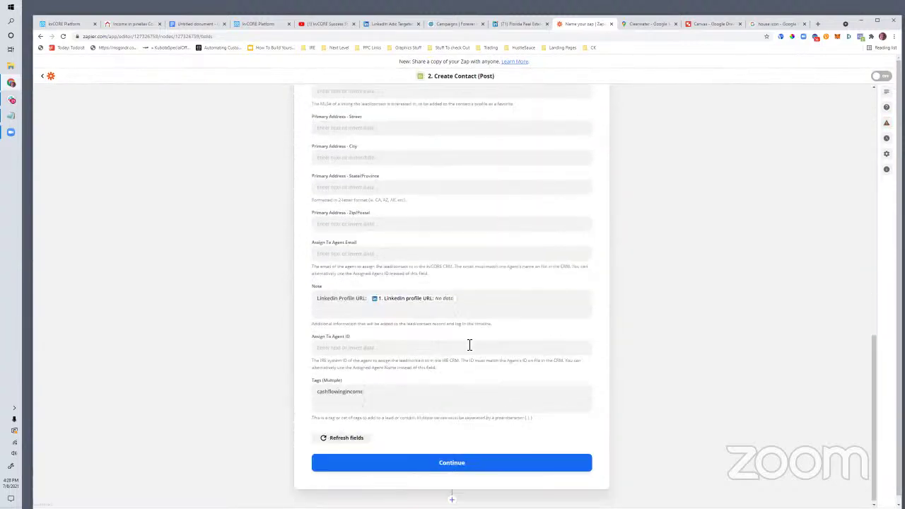
pyautogui.click(462, 470)
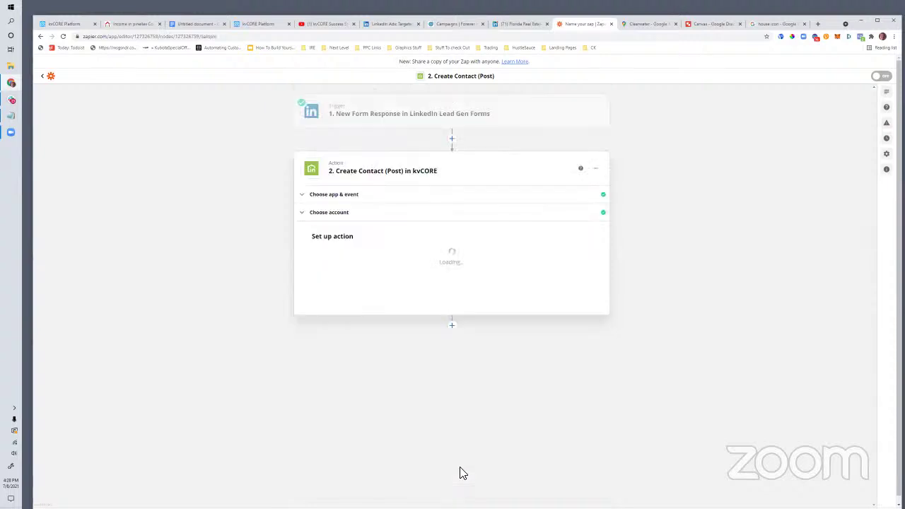
# Step: Send a test contact to kvCORE and turn the Zap on
pyautogui.scroll(-3, 587, 318)
pyautogui.click(524, 461)
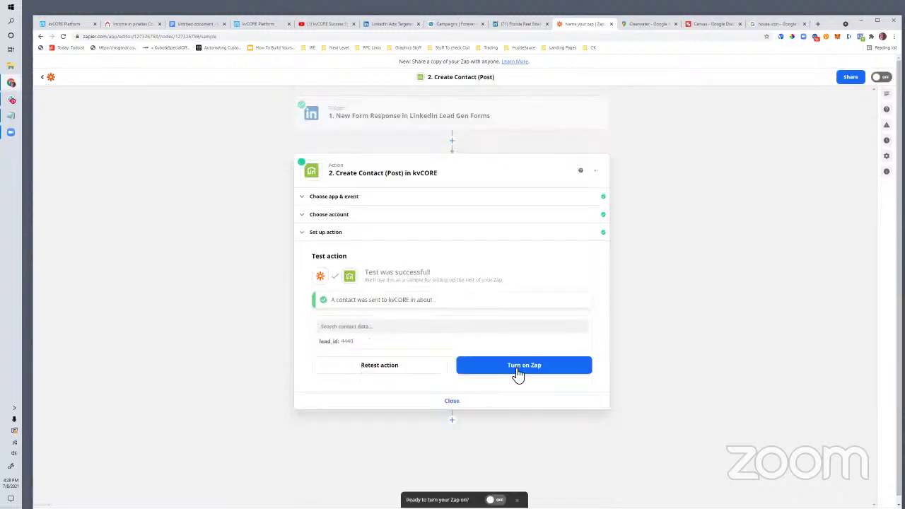
pyautogui.click(517, 373)
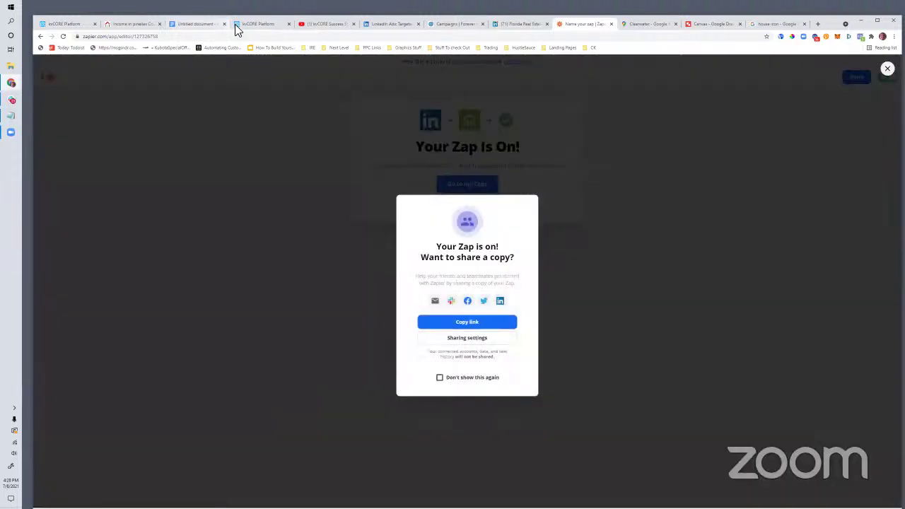
pyautogui.click(234, 24)
# Step: Switch to kvCORE Lead Engine and open the Smart CRM My Contacts list of new leads
pyautogui.click(68, 25)
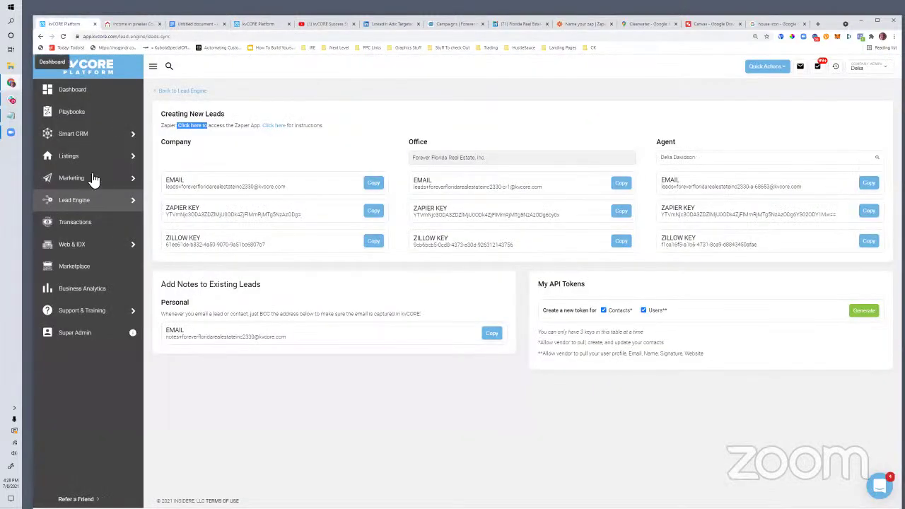
pyautogui.click(161, 160)
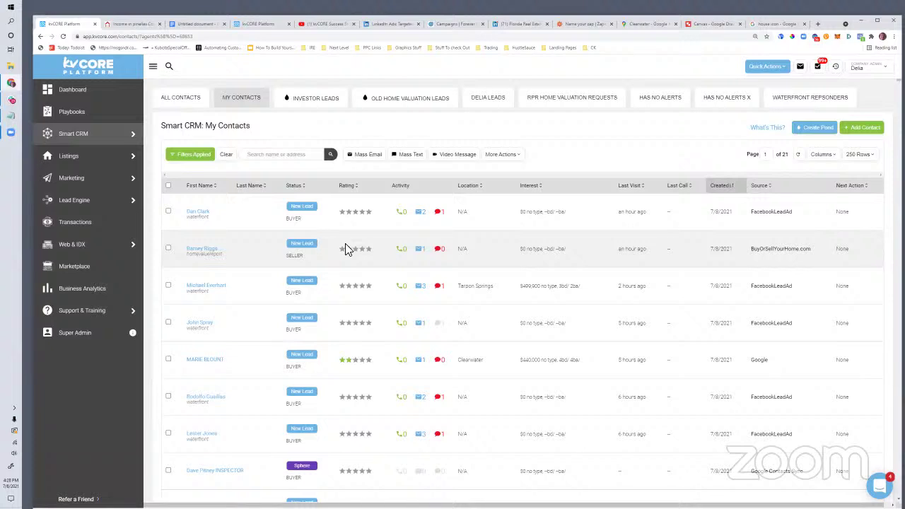
pyautogui.click(817, 25)
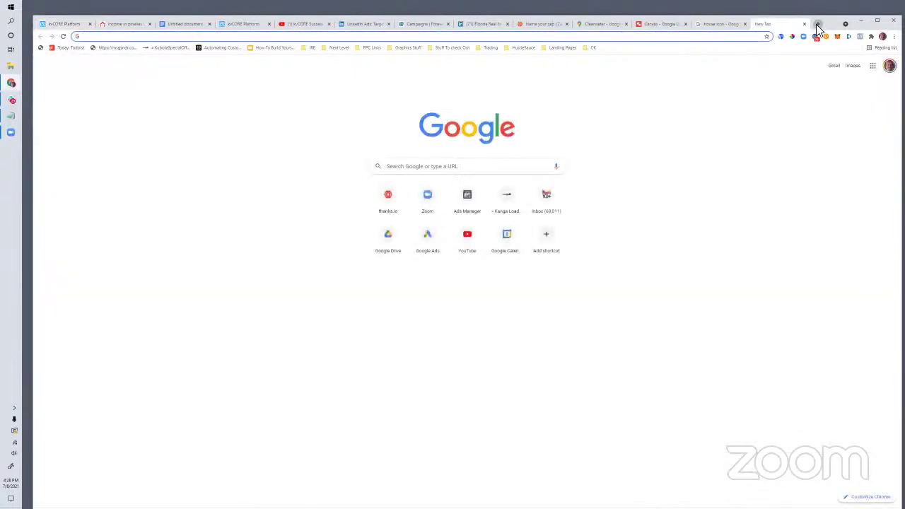
# Step: Open Zapier's Plans & Pricing page in a new private browsing window
pyautogui.write('z')
pyautogui.press('BackSpace')
pyautogui.click(894, 36)
pyautogui.click(851, 66)
pyautogui.write('zapier.com')
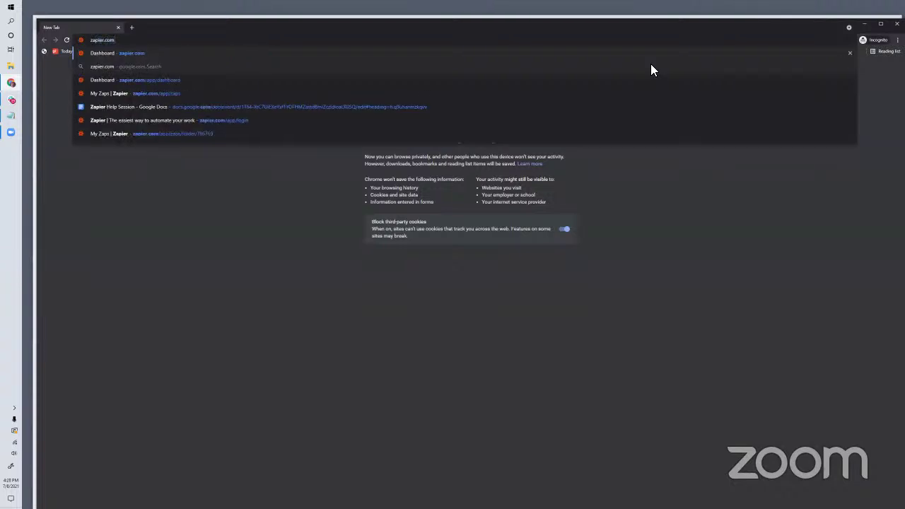
pyautogui.press('Return')
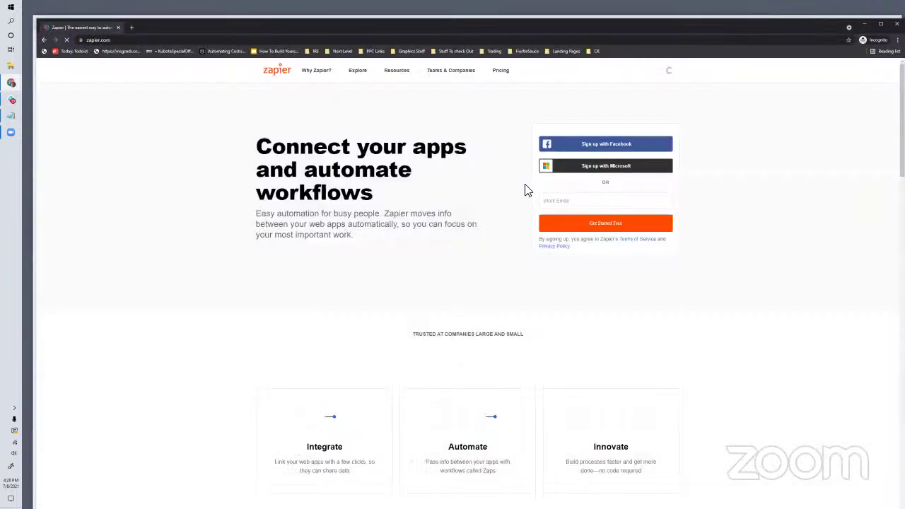
pyautogui.click(499, 74)
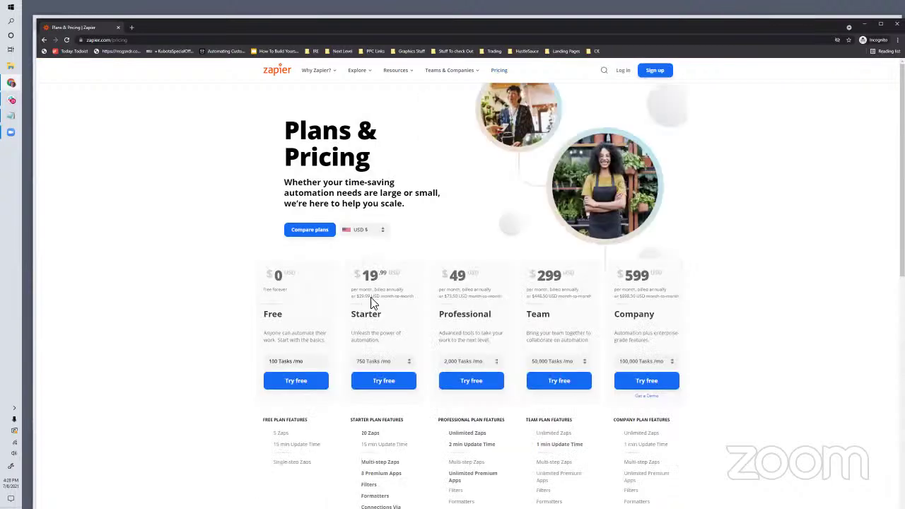
# Step: Highlight the Professional plan's $49 price while scrolling the plan cards
pyautogui.doubleClick(456, 275)
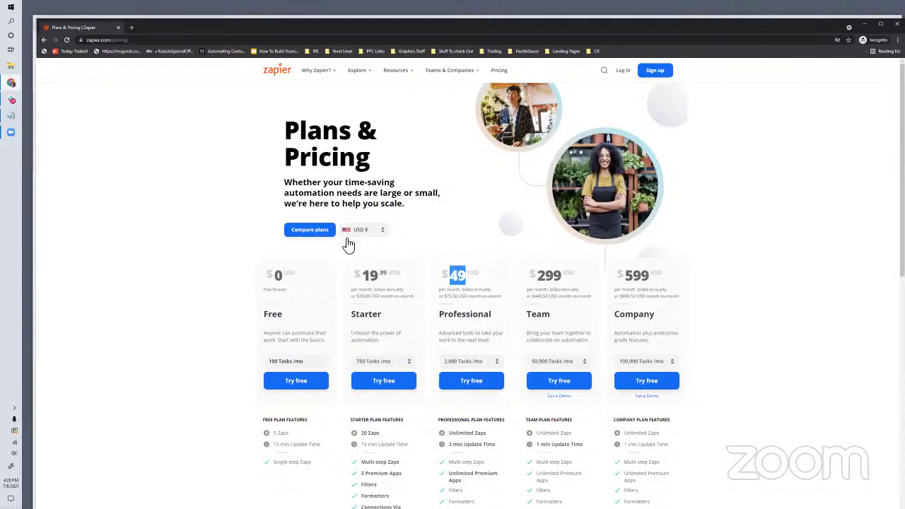
pyautogui.scroll(-1, 444, 382)
pyautogui.scroll(-1, 444, 382)
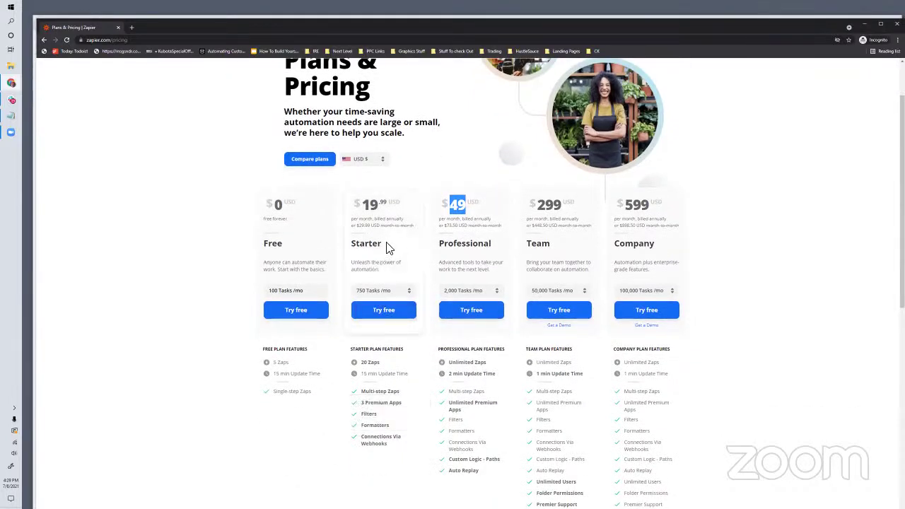
pyautogui.moveTo(383, 243); pyautogui.dragTo(373, 243)
pyautogui.moveTo(478, 203); pyautogui.dragTo(452, 205)
# Step: Start and abandon address entries 'intef', 'api' and 'inte', staying on the pricing page
pyautogui.click(116, 40)
pyautogui.write('intefre')
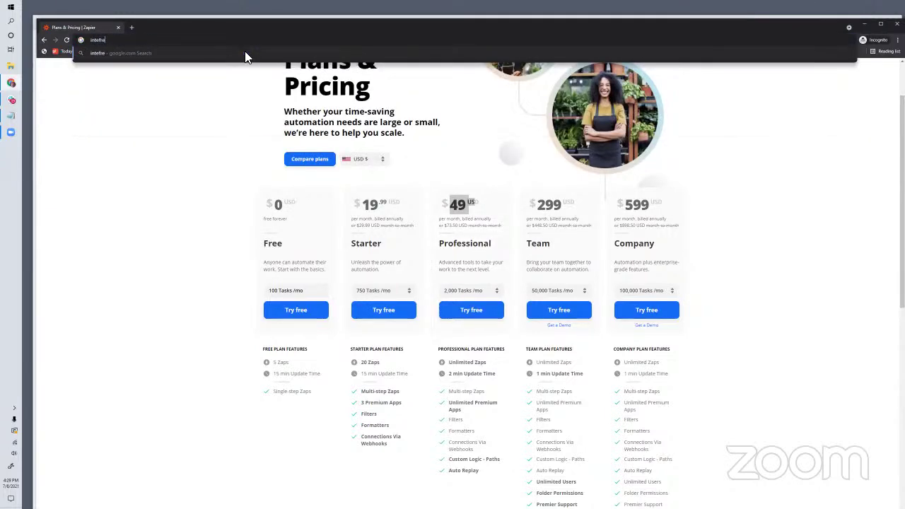
pyautogui.press('BackSpace')
pyautogui.press('BackSpace')
pyautogui.press('BackSpace')
pyautogui.press('BackSpace')
pyautogui.press('BackSpace')
pyautogui.write('api')
pyautogui.press('BackSpace')
pyautogui.press('BackSpace')
pyautogui.press('BackSpace')
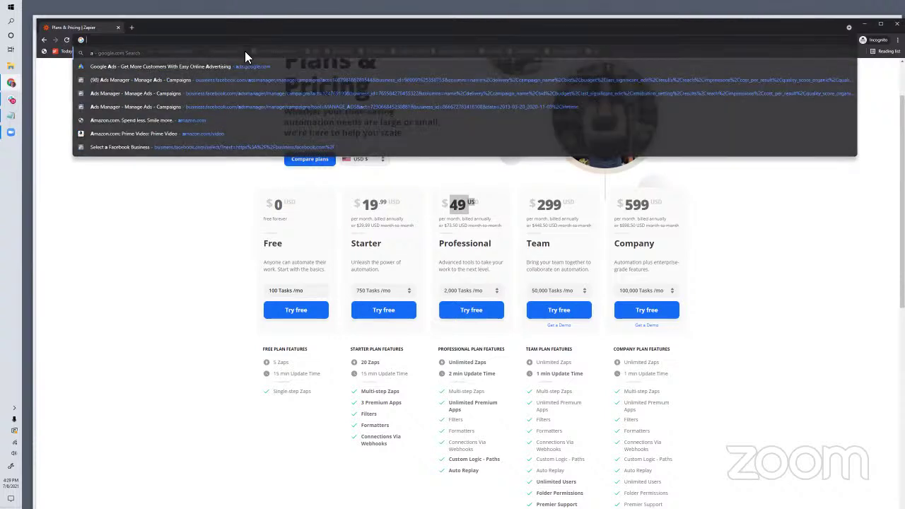
pyautogui.write('integr')
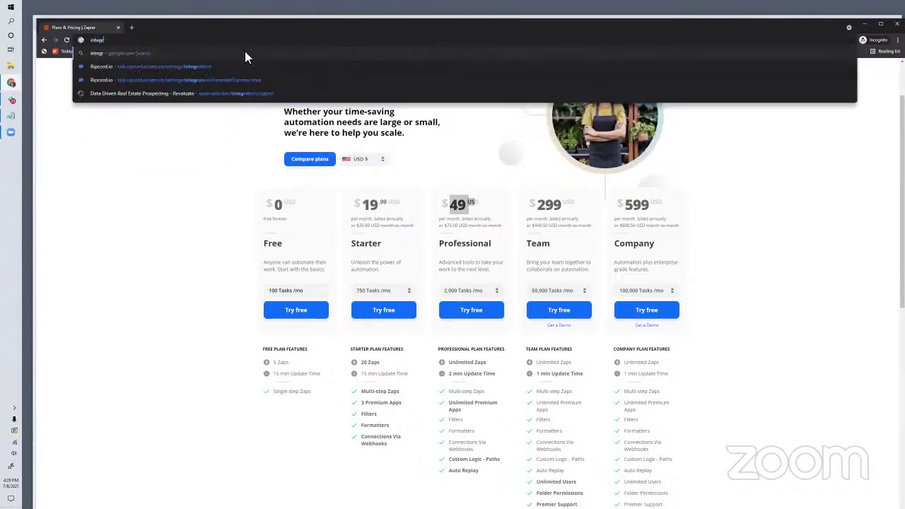
pyautogui.press('BackSpace')
pyautogui.press('BackSpace')
pyautogui.press('BackSpace')
pyautogui.press('BackSpace')
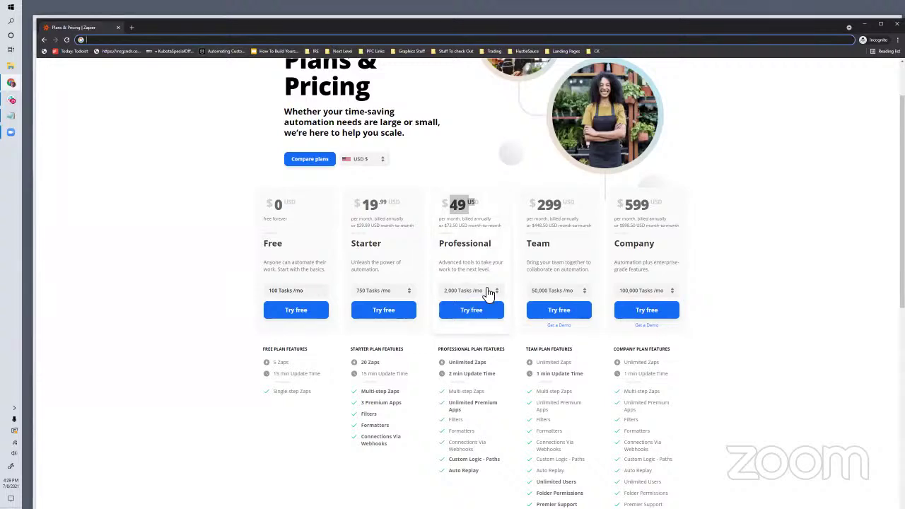
pyautogui.scroll(-2, 489, 297)
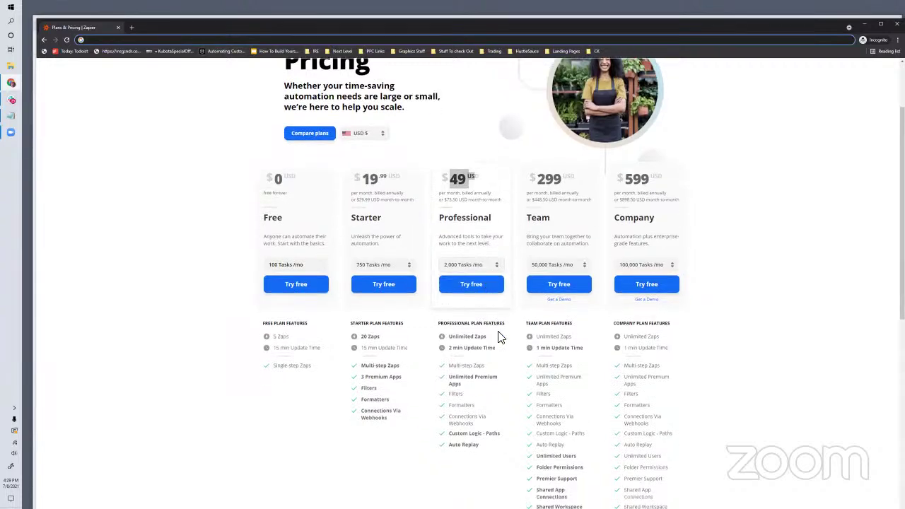
pyautogui.scroll(2, 498, 337)
pyautogui.scroll(2, 498, 337)
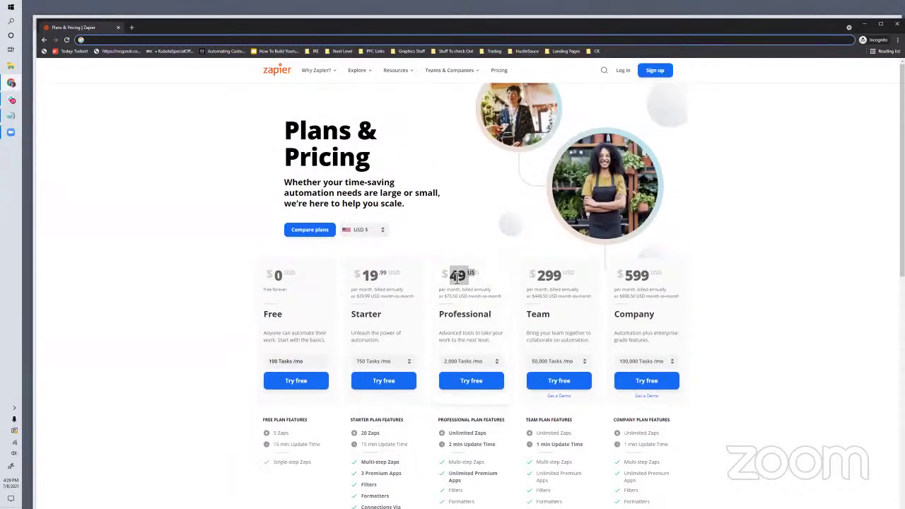
pyautogui.click(210, 237)
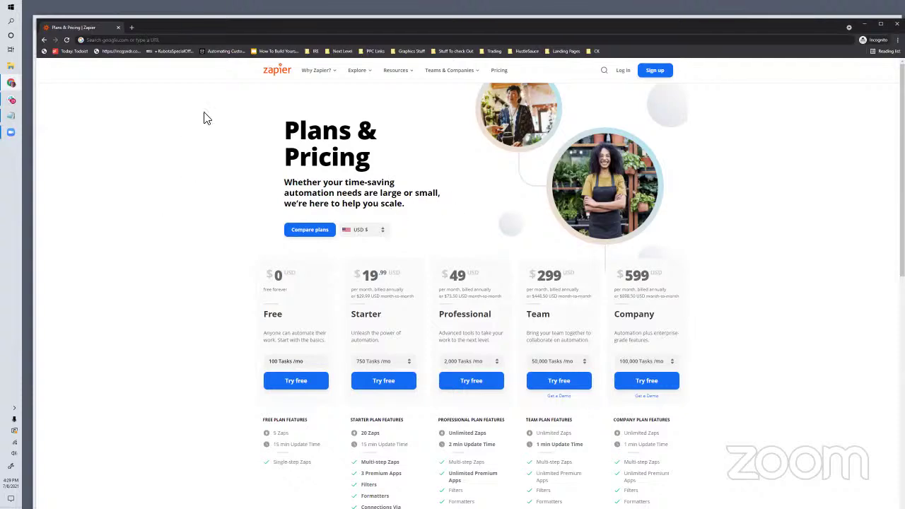
# Step: Highlight the Professional price and check the Professional 2,000 and Starter 750 task options
pyautogui.scroll(-4, 503, 396)
pyautogui.scroll(2, 491, 299)
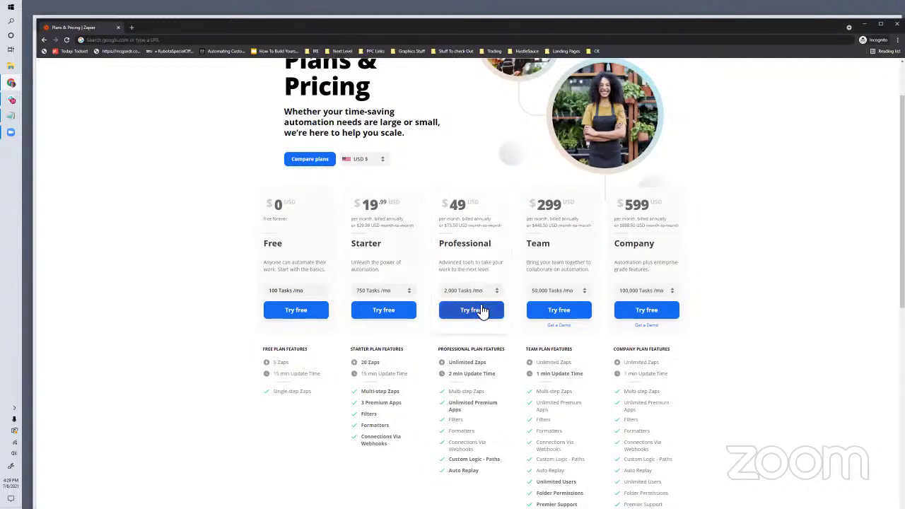
pyautogui.moveTo(456, 440)
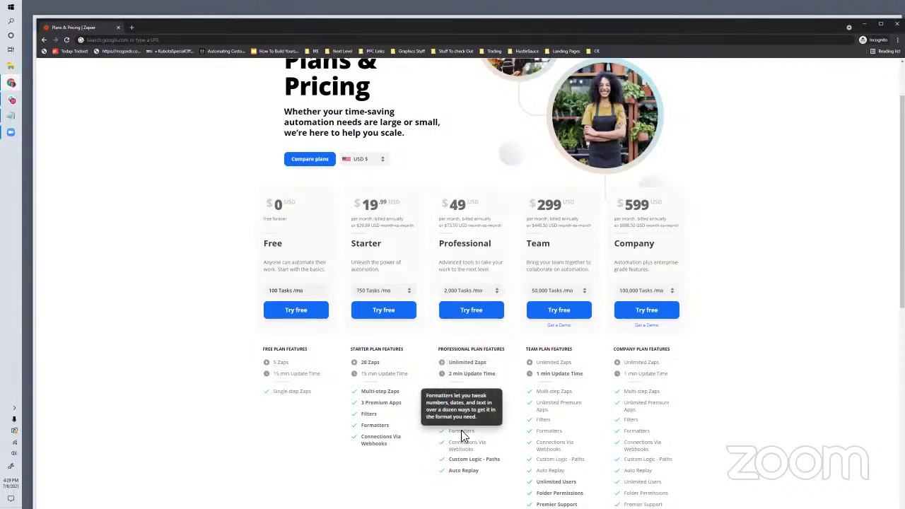
pyautogui.scroll(-10, 459, 435)
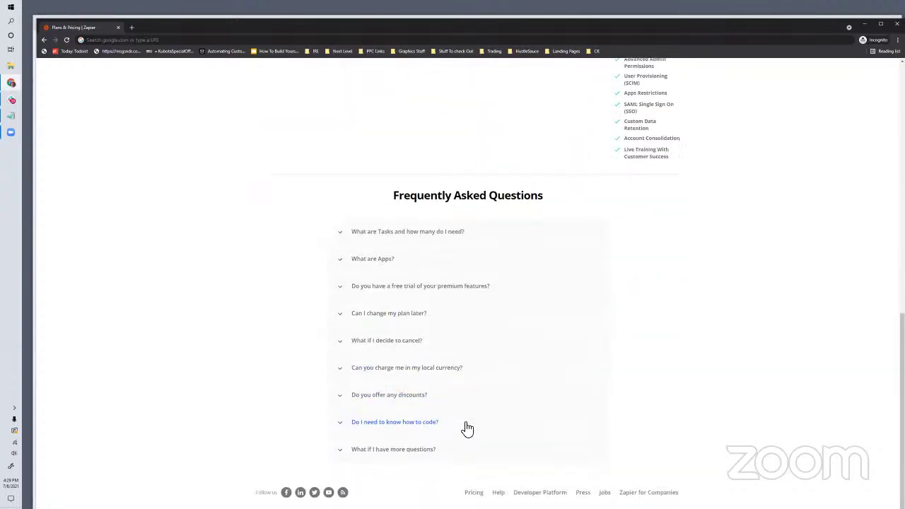
pyautogui.scroll(10, 475, 418)
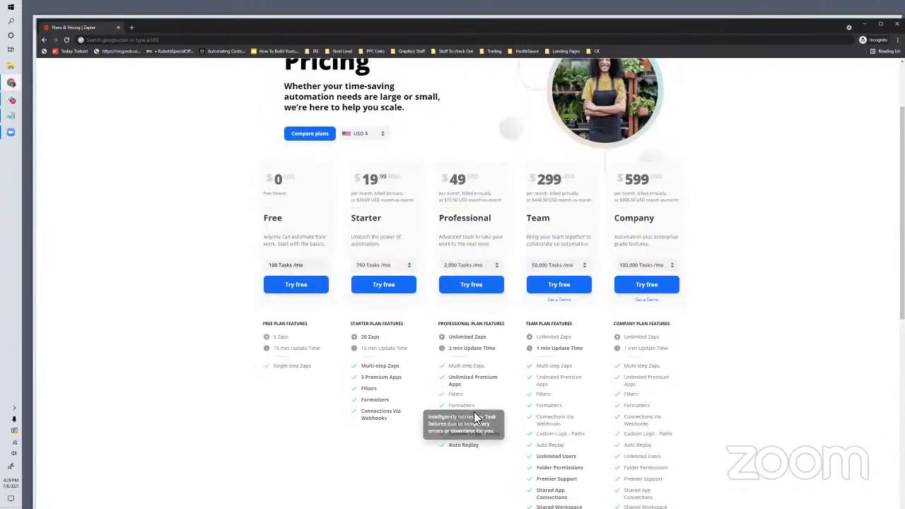
pyautogui.scroll(2, 474, 419)
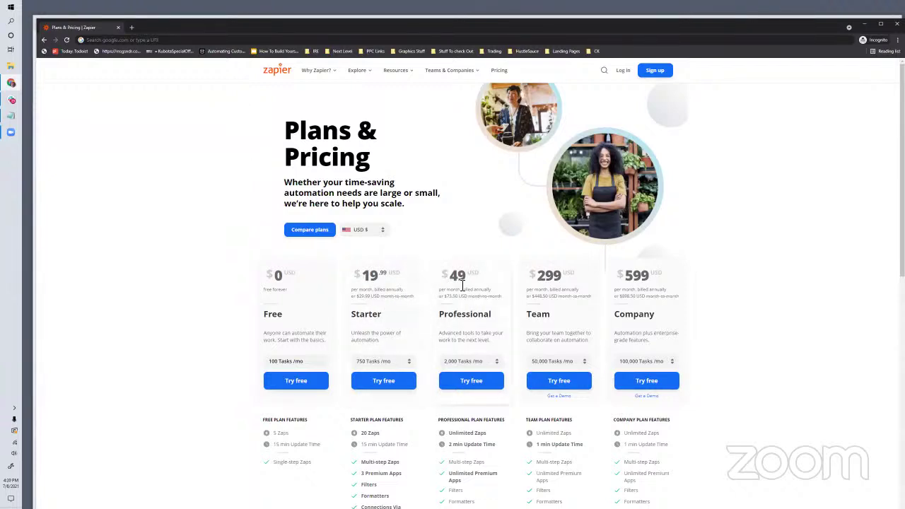
pyautogui.moveTo(458, 279); pyautogui.dragTo(482, 290)
pyautogui.click(466, 361)
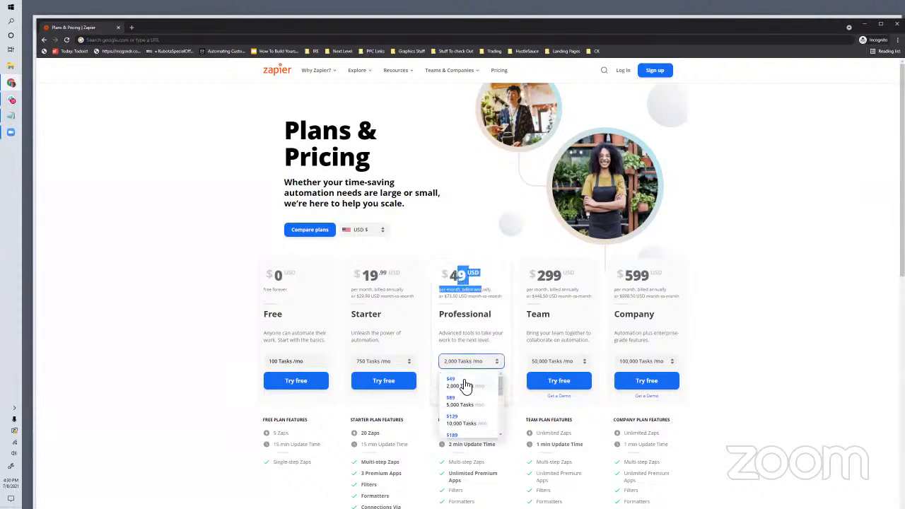
pyautogui.click(464, 385)
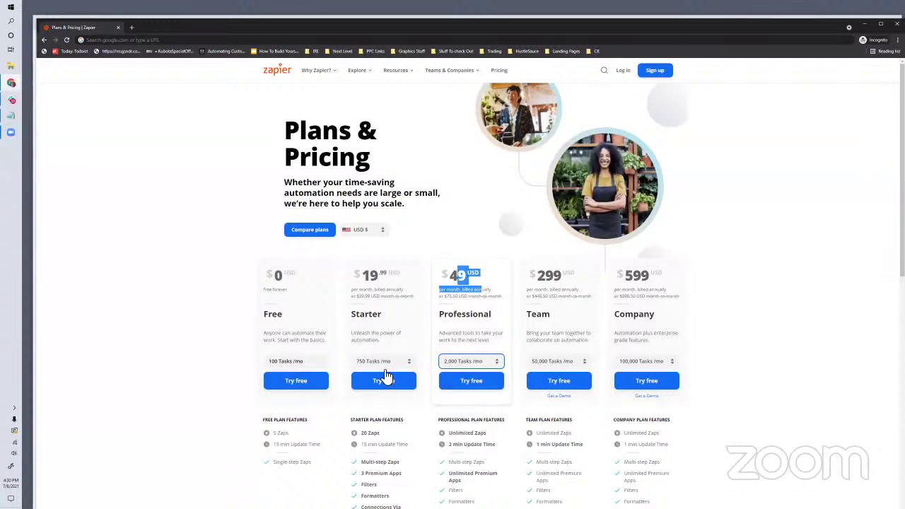
pyautogui.click(384, 361)
pyautogui.click(380, 376)
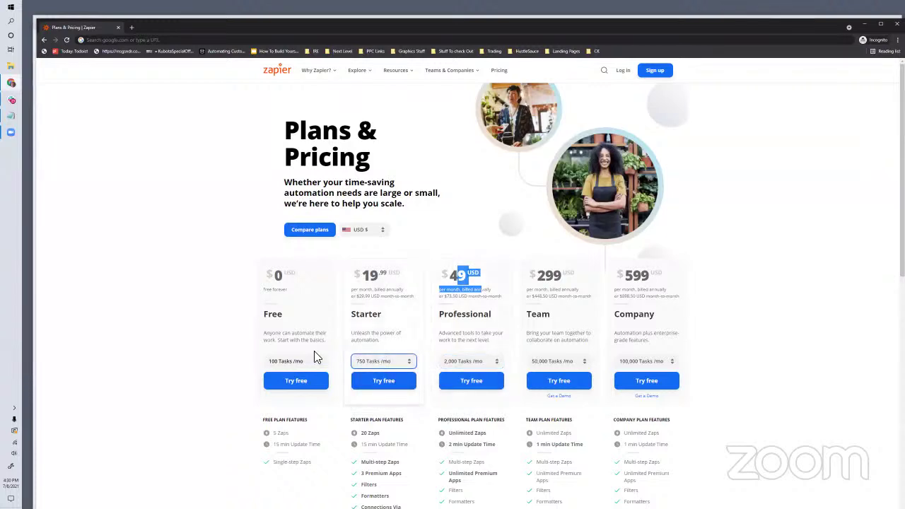
# Step: Scroll down the plan cards to compare their features
pyautogui.scroll(-1, 533, 327)
pyautogui.scroll(-1, 339, 424)
pyautogui.moveTo(394, 371)
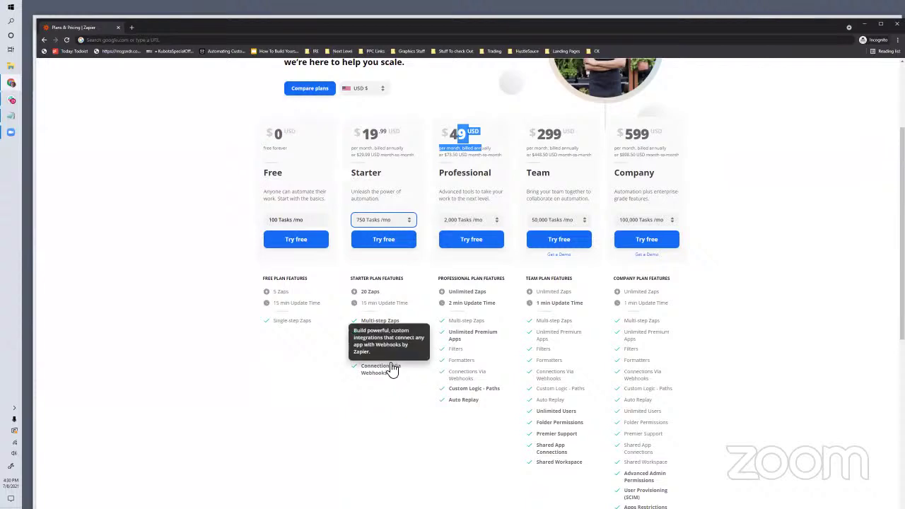
pyautogui.scroll(-3, 449, 323)
pyautogui.scroll(2, 438, 323)
pyautogui.scroll(-2, 434, 323)
# Step: Search Google for 'integromart', open integromat.com and scroll through its homepage
pyautogui.click(131, 28)
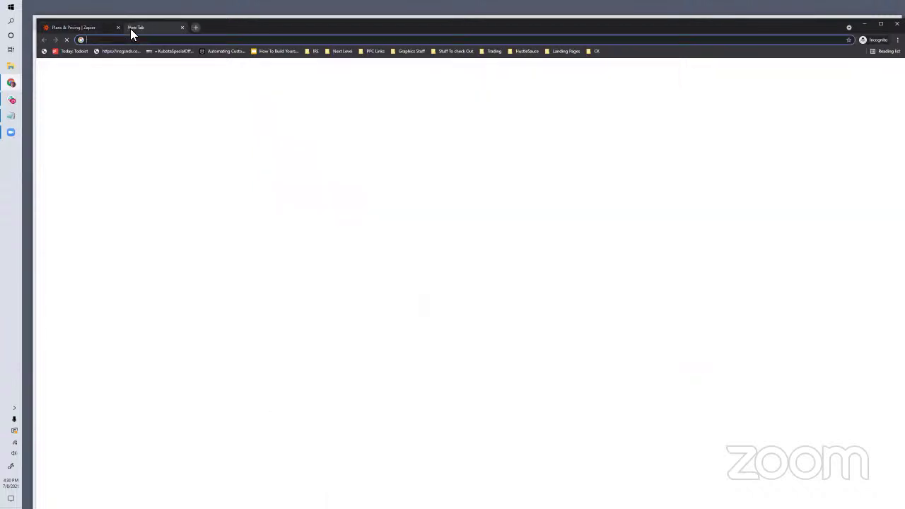
pyautogui.write('integro')
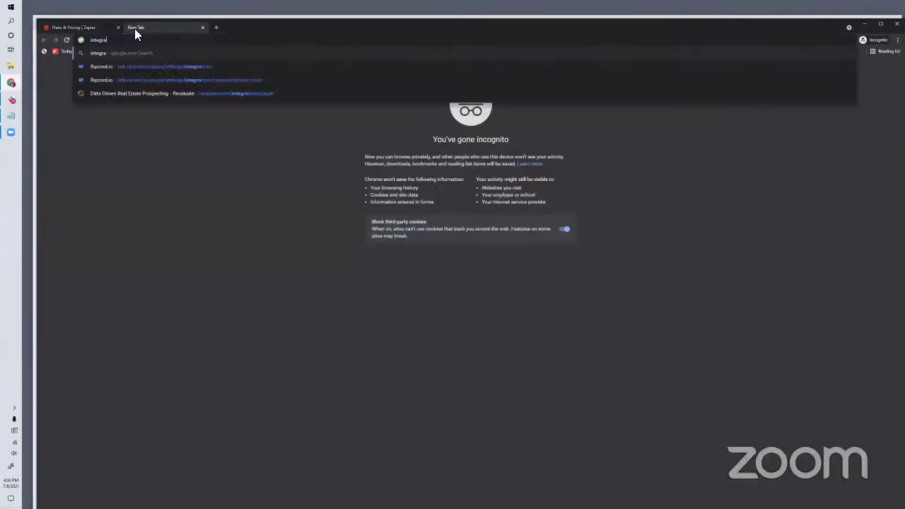
pyautogui.write('mart')
pyautogui.press('Return')
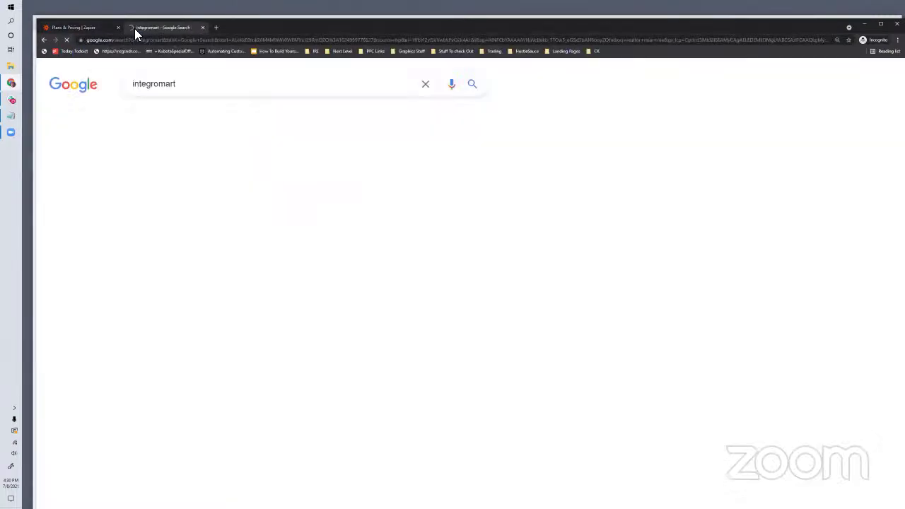
pyautogui.click(170, 88)
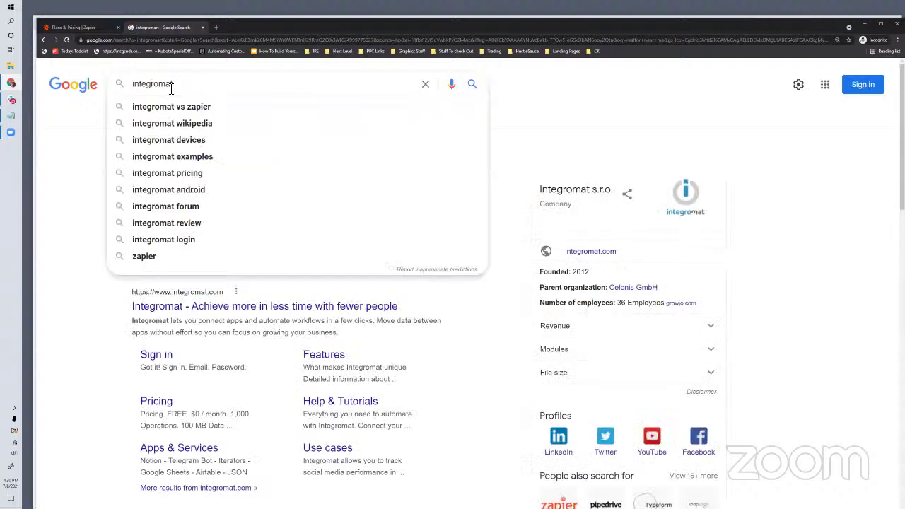
pyautogui.press('Return')
pyautogui.click(182, 177)
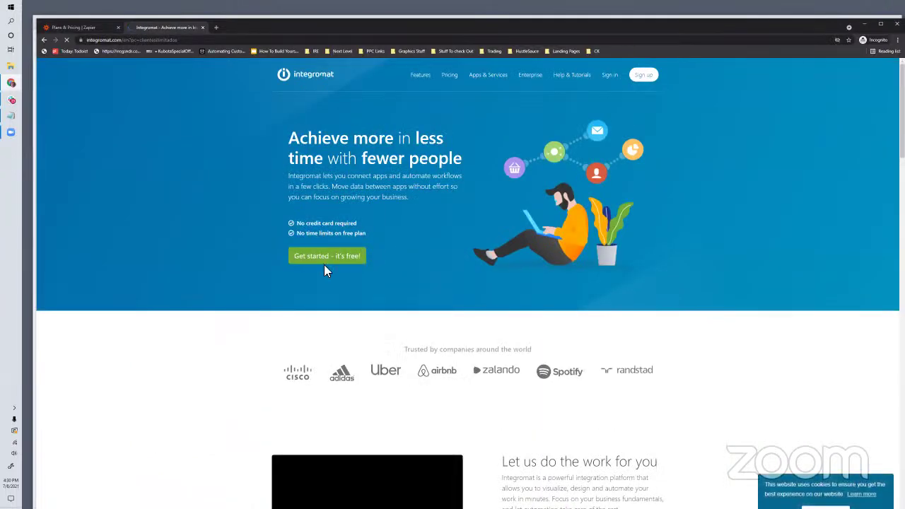
pyautogui.scroll(-3, 417, 256)
pyautogui.scroll(-10, 422, 260)
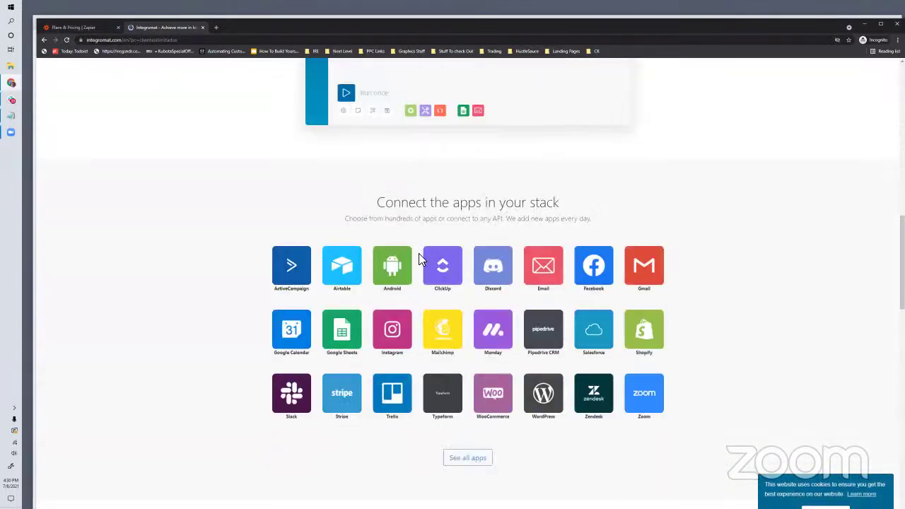
pyautogui.scroll(-15, 420, 260)
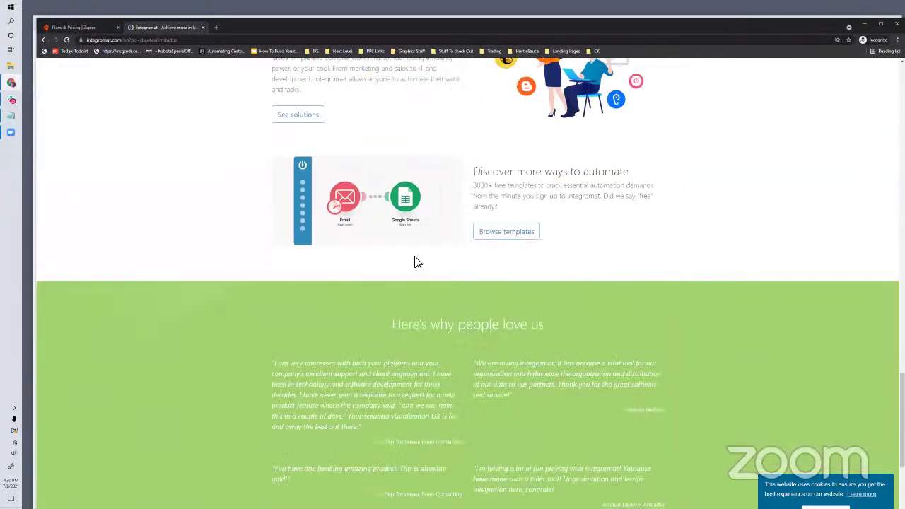
pyautogui.scroll(20, 398, 240)
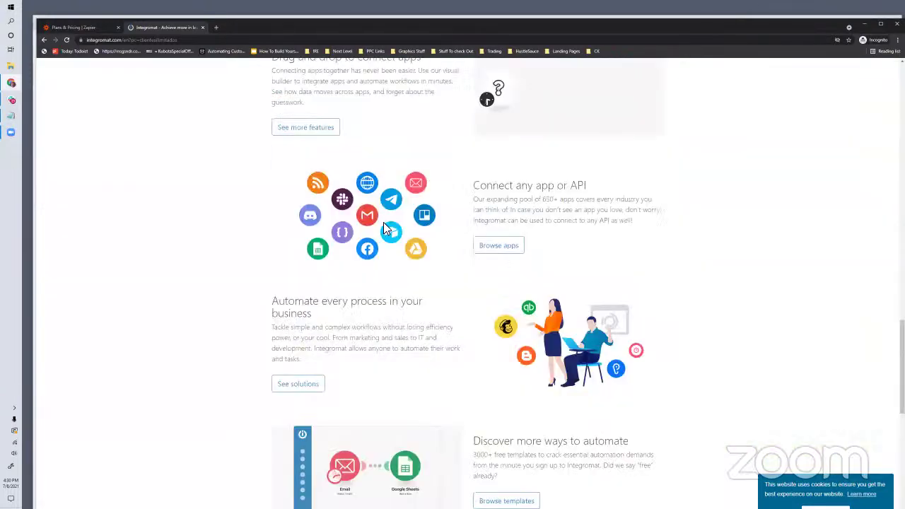
pyautogui.scroll(-4, 258, 93)
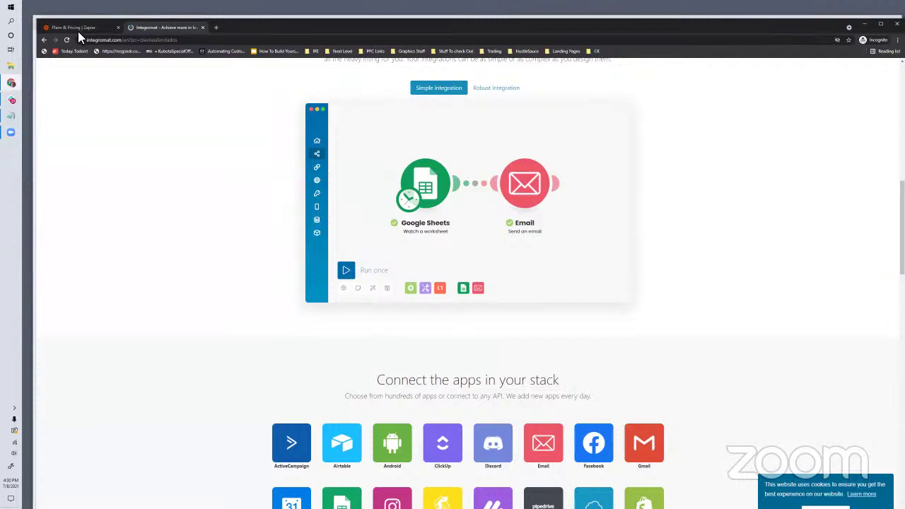
# Step: Google 'power automate', scroll its results, then go back to the Zapier pricing page
pyautogui.click(236, 40)
pyautogui.write('p')
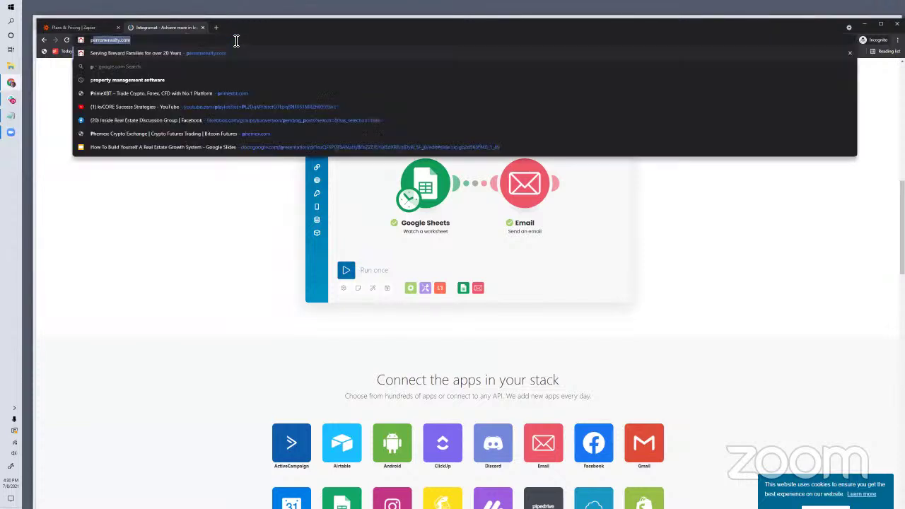
pyautogui.write('ower automate')
pyautogui.press('Return')
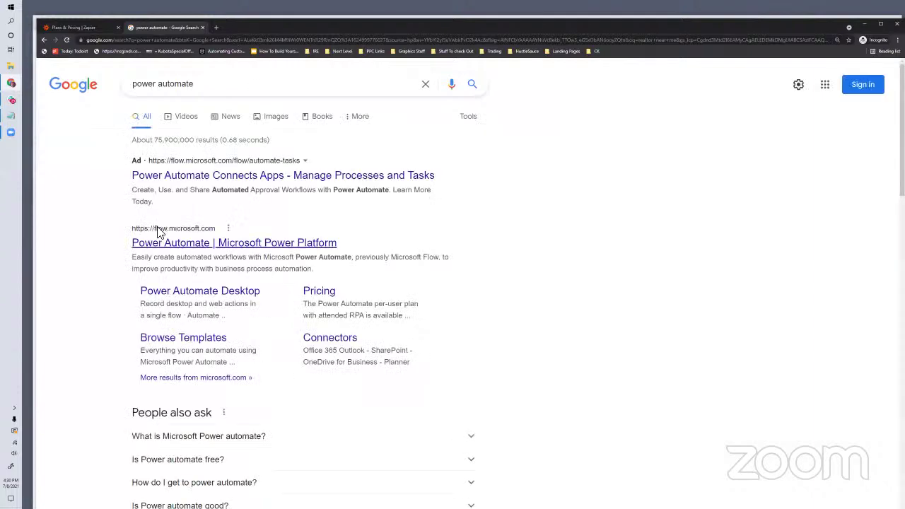
pyautogui.scroll(-3, 269, 291)
pyautogui.scroll(-3, 281, 286)
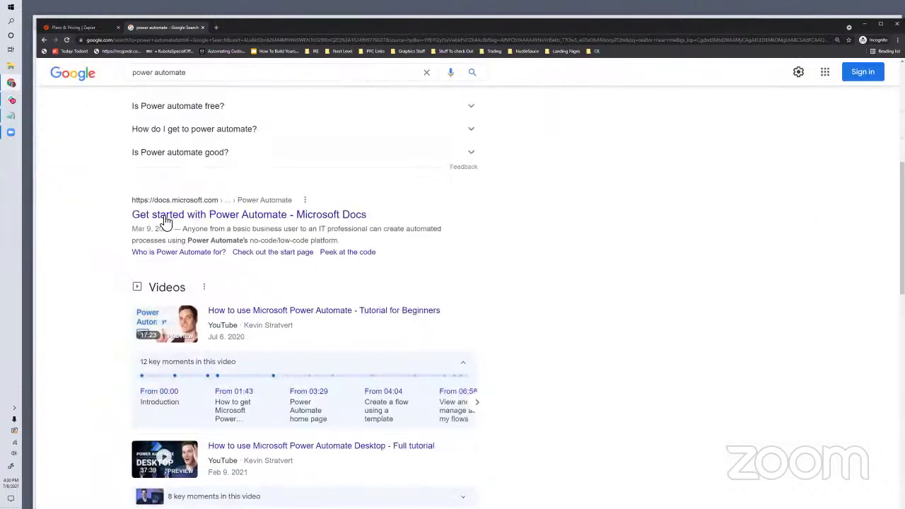
pyautogui.scroll(-3, 304, 264)
pyautogui.scroll(-5, 304, 263)
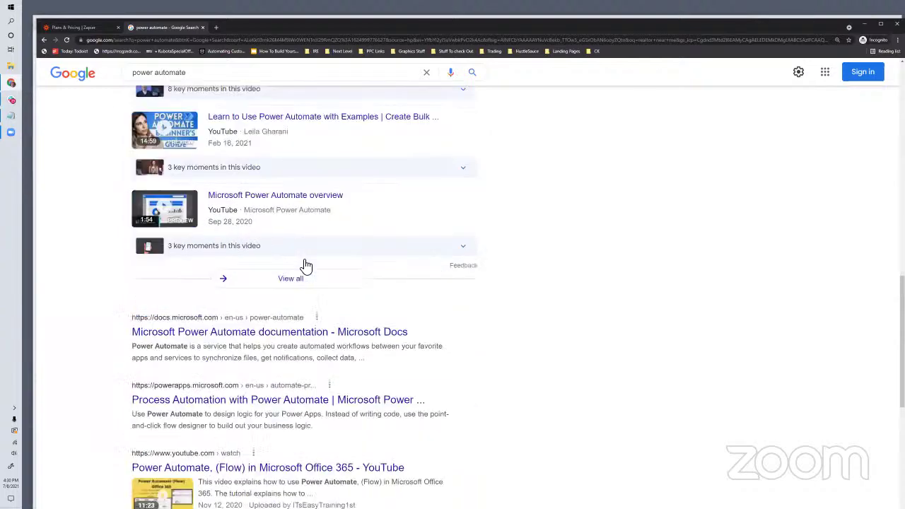
pyautogui.scroll(-1, 293, 292)
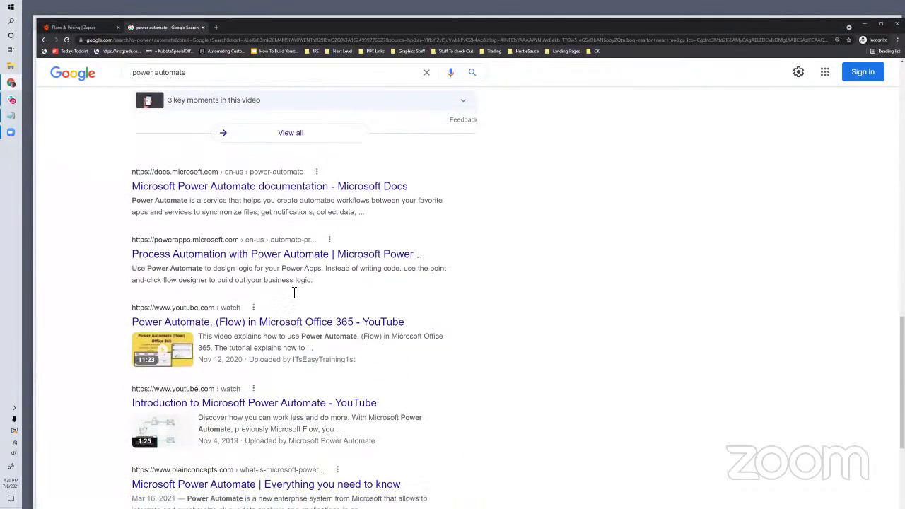
pyautogui.scroll(2, 294, 293)
pyautogui.scroll(4, 294, 293)
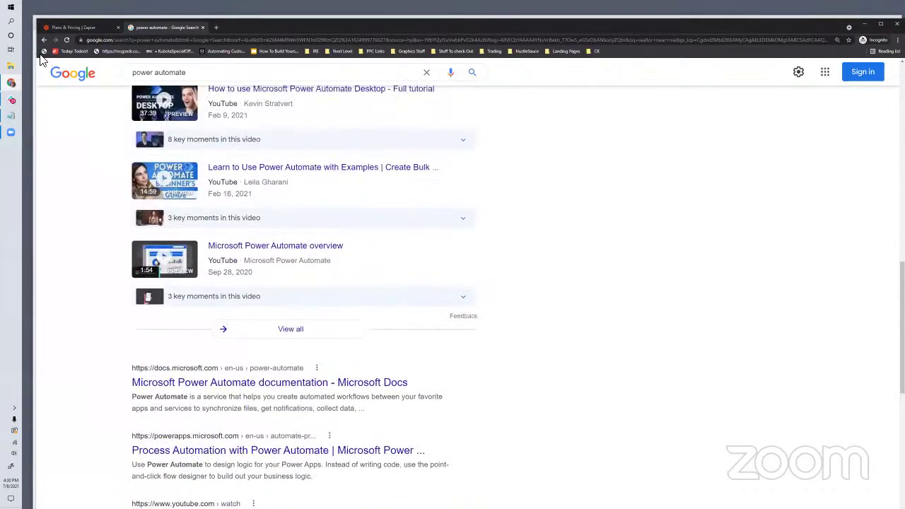
pyautogui.click(72, 27)
pyautogui.scroll(5, 408, 285)
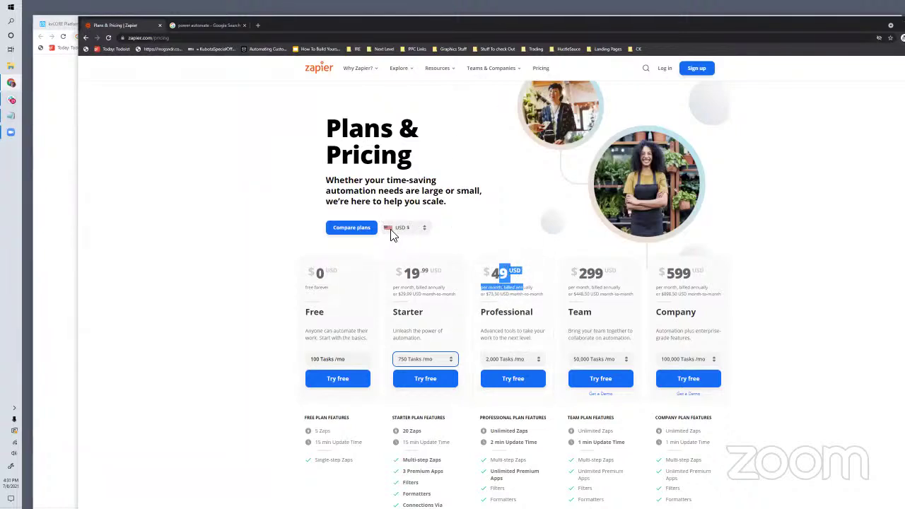
# Step: Highlight the Professional plan's billing terms and expand the free trial and Tasks FAQ answers
pyautogui.click(523, 292)
pyautogui.moveTo(504, 294); pyautogui.dragTo(527, 312)
pyautogui.scroll(-3, 548, 431)
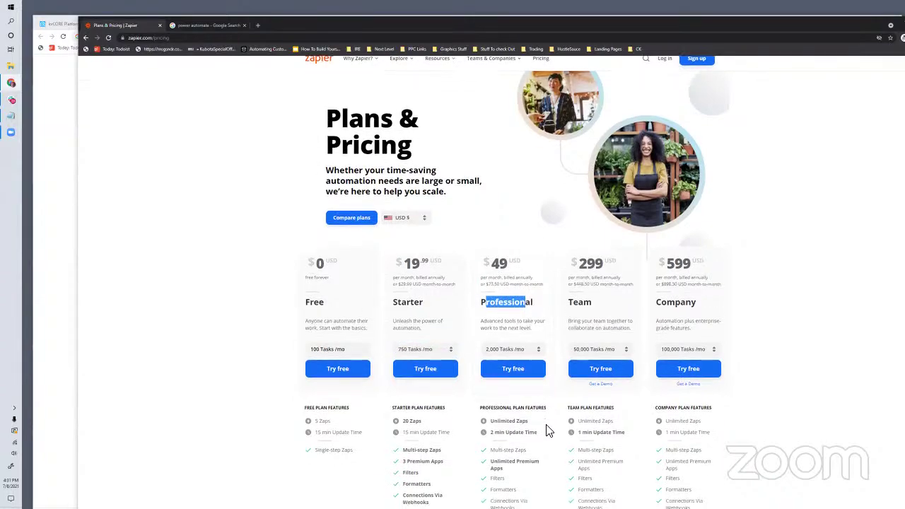
pyautogui.scroll(-5, 550, 434)
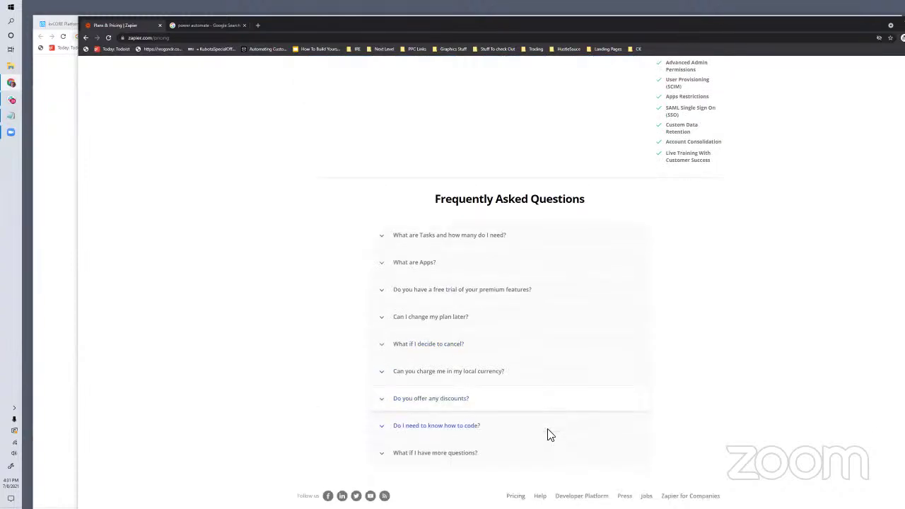
pyautogui.click(427, 283)
pyautogui.click(418, 232)
pyautogui.scroll(3, 271, 141)
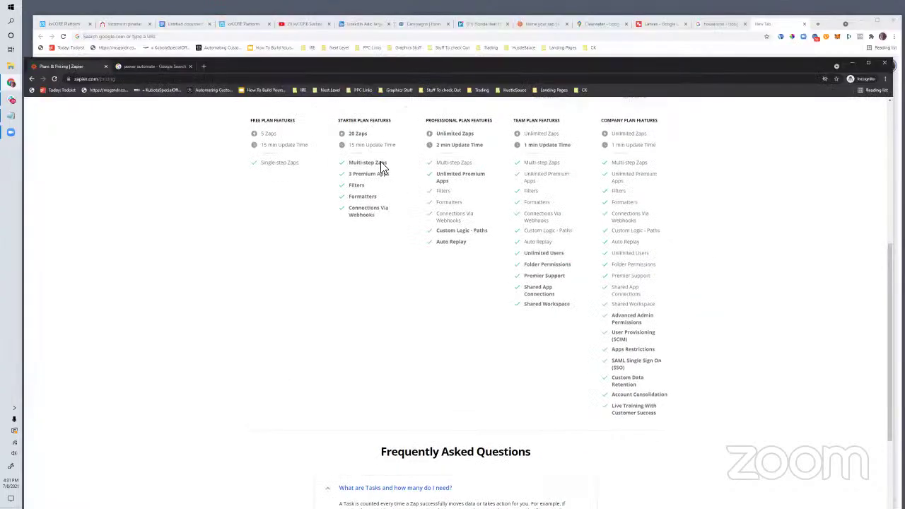
# Step: Check the kvCORE contacts list, then return to the Advertise on LinkedIn page
pyautogui.click(367, 25)
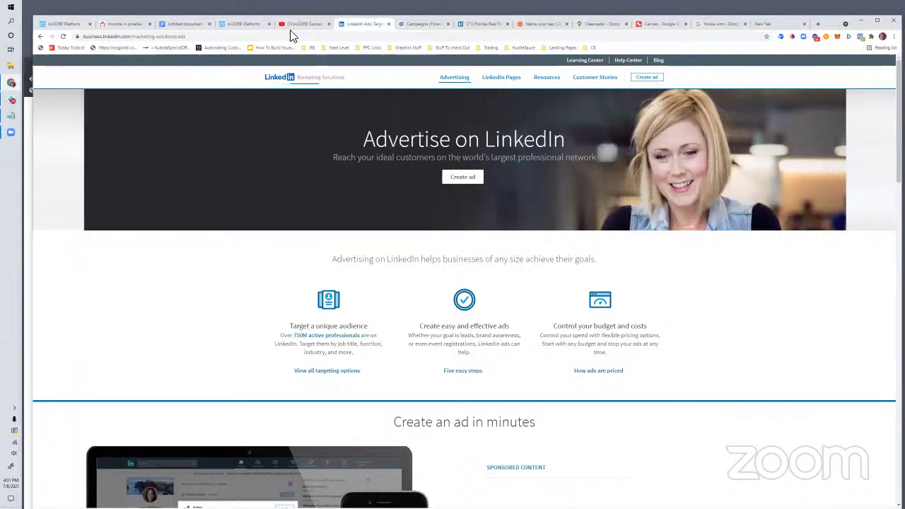
pyautogui.click(234, 24)
pyautogui.click(70, 27)
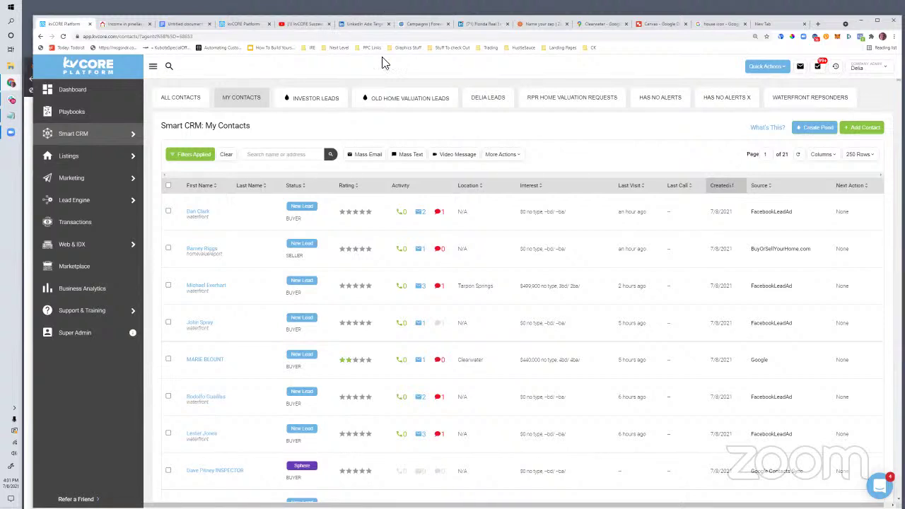
pyautogui.click(361, 24)
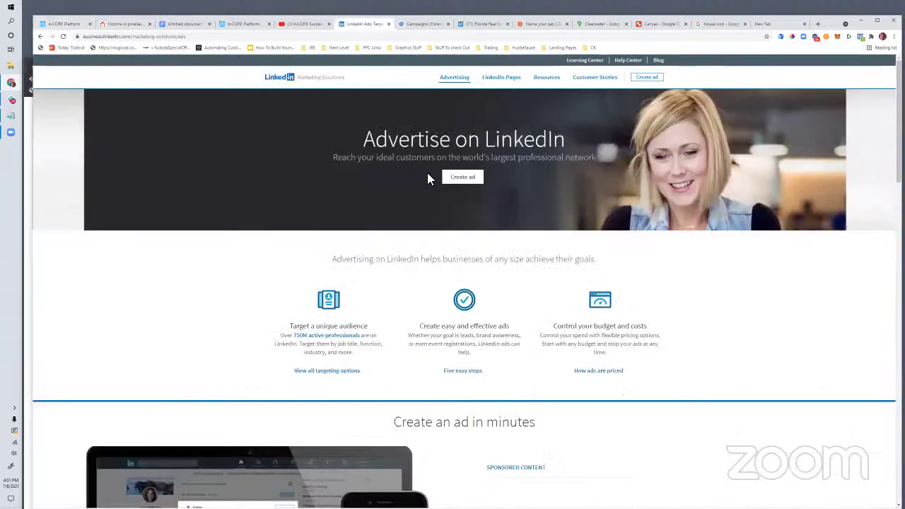
# Step: Load linkedin.com/ads and start creating an ad to reach Campaign Manager's accounts
pyautogui.click(191, 36)
pyautogui.write('linkedin.com/ads')
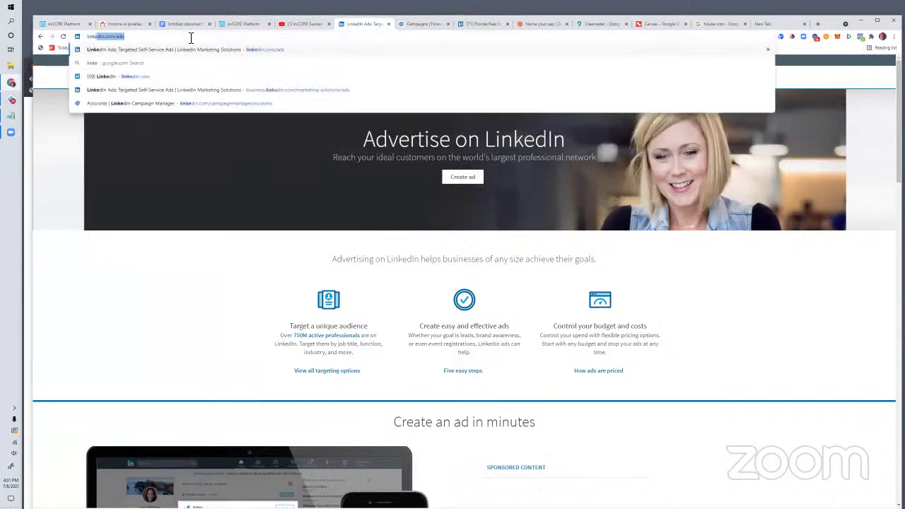
pyautogui.press('Return')
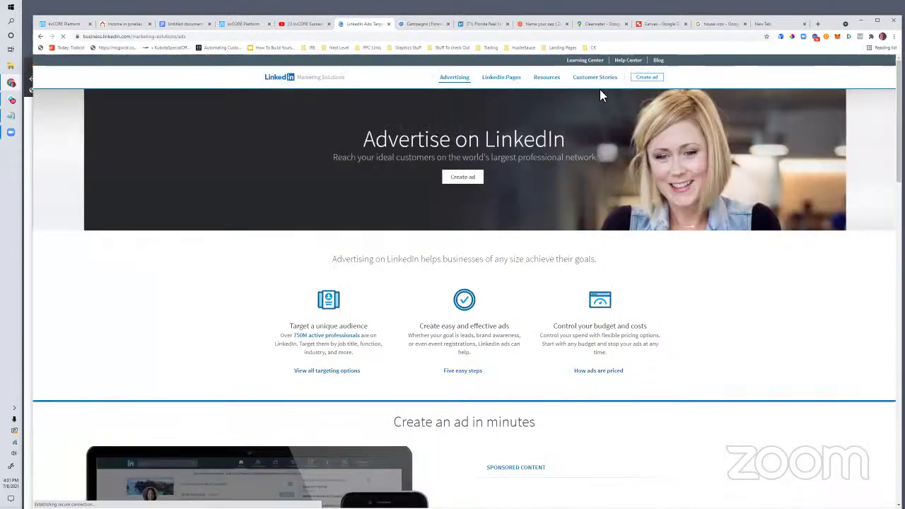
pyautogui.click(634, 82)
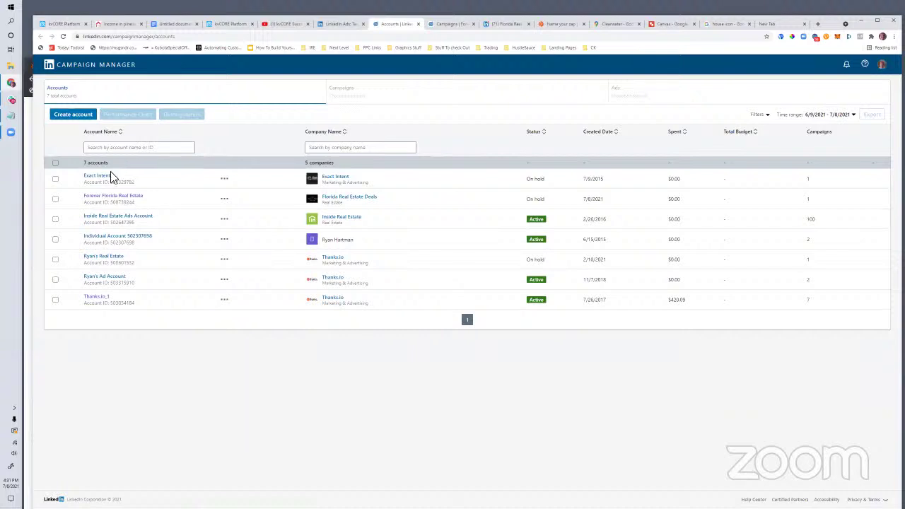
# Step: Open Forever Florida Real Estate's Investment Properties group and choose the Website visits objective
pyautogui.click(101, 198)
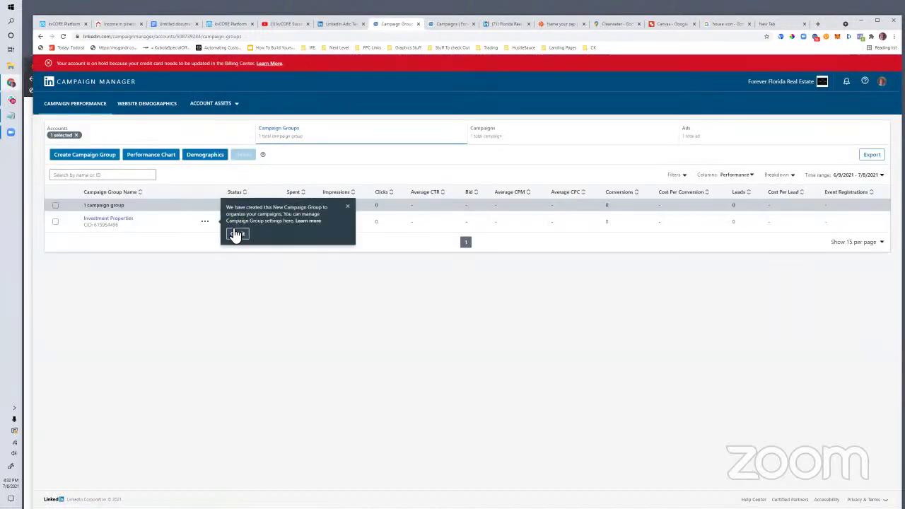
pyautogui.click(347, 206)
pyautogui.click(110, 221)
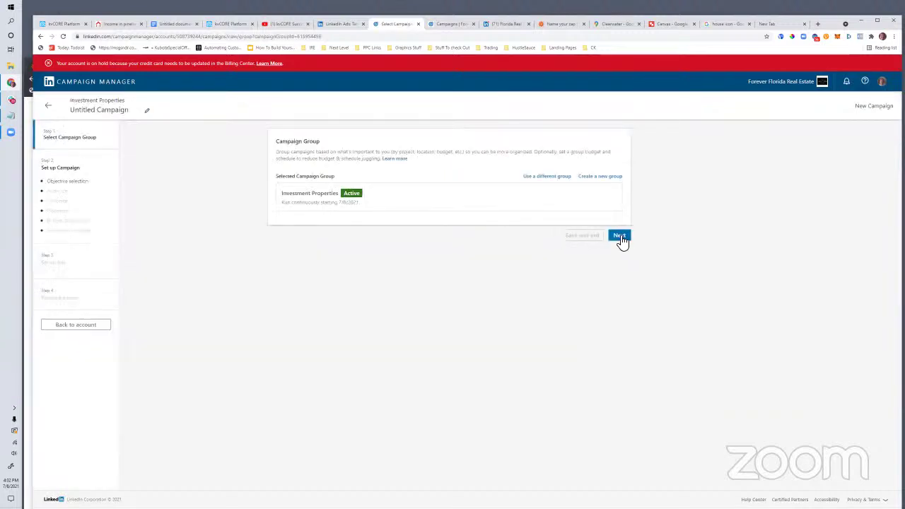
pyautogui.click(619, 238)
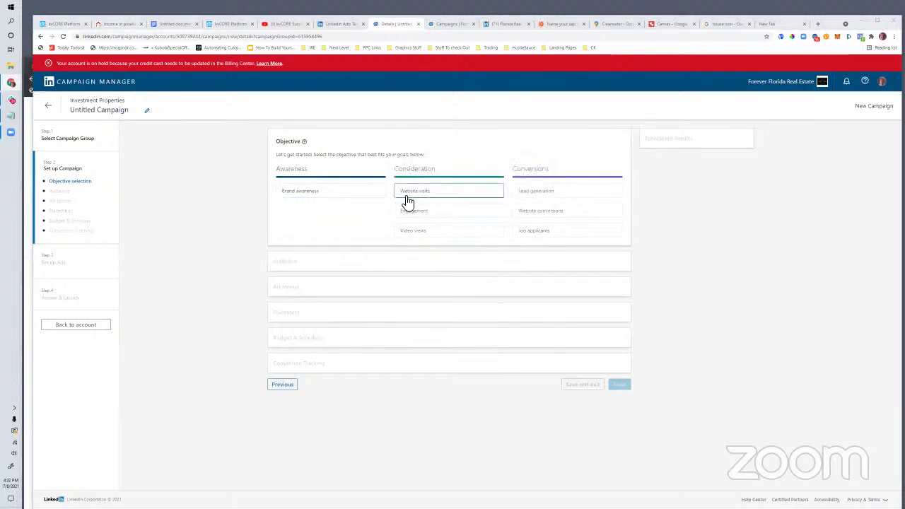
pyautogui.moveTo(407, 198)
pyautogui.click(427, 193)
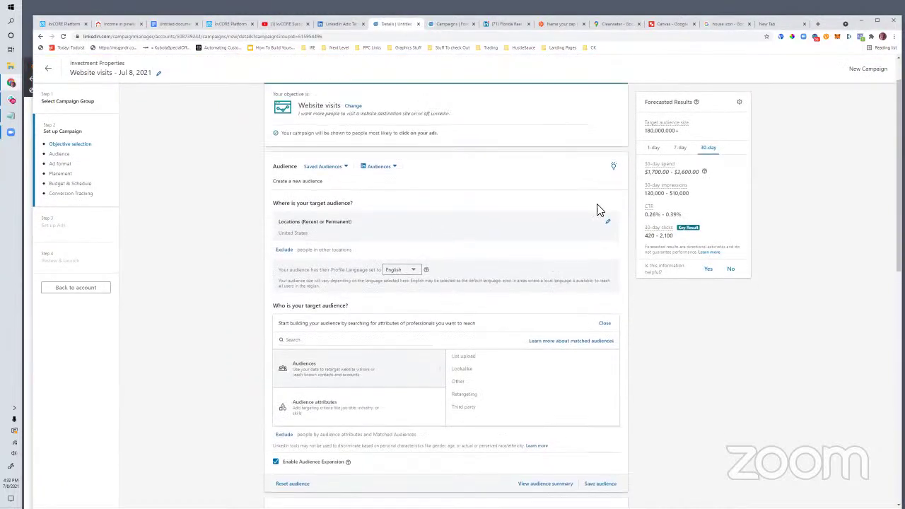
# Step: Leave the campaign draft and switch to the Florida Real Estate Deals company page's admin view
pyautogui.scroll(-5, 431, 332)
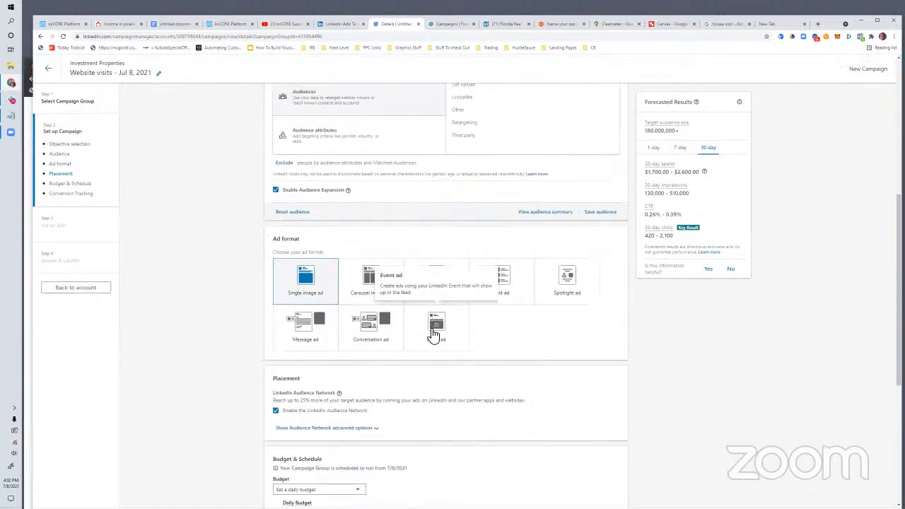
pyautogui.scroll(-4, 434, 334)
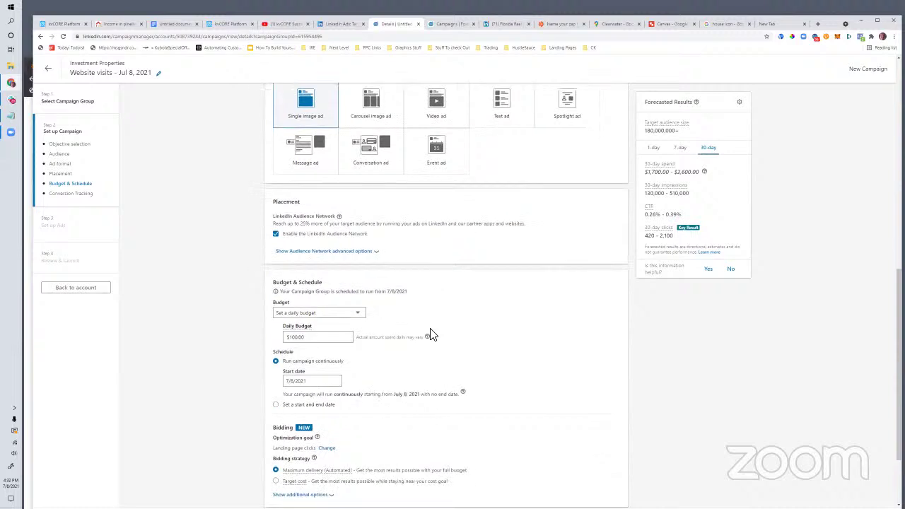
pyautogui.scroll(3, 424, 337)
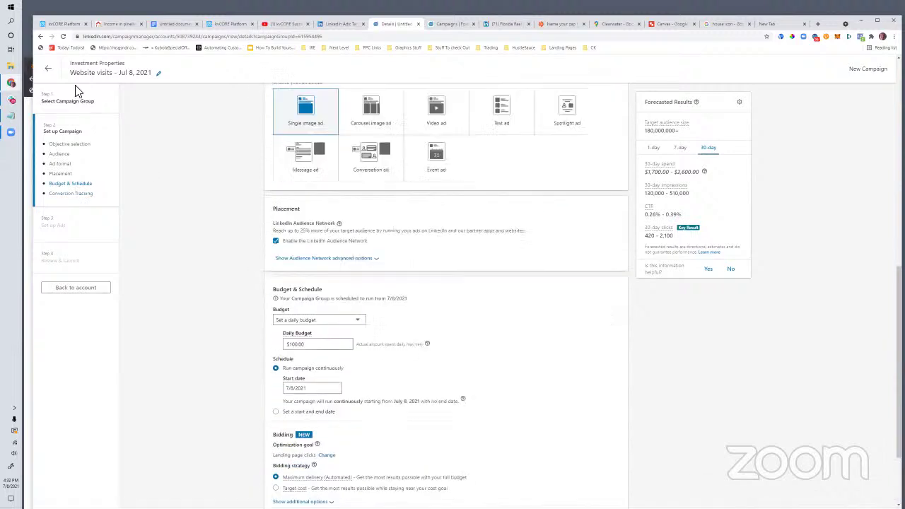
pyautogui.click(332, 24)
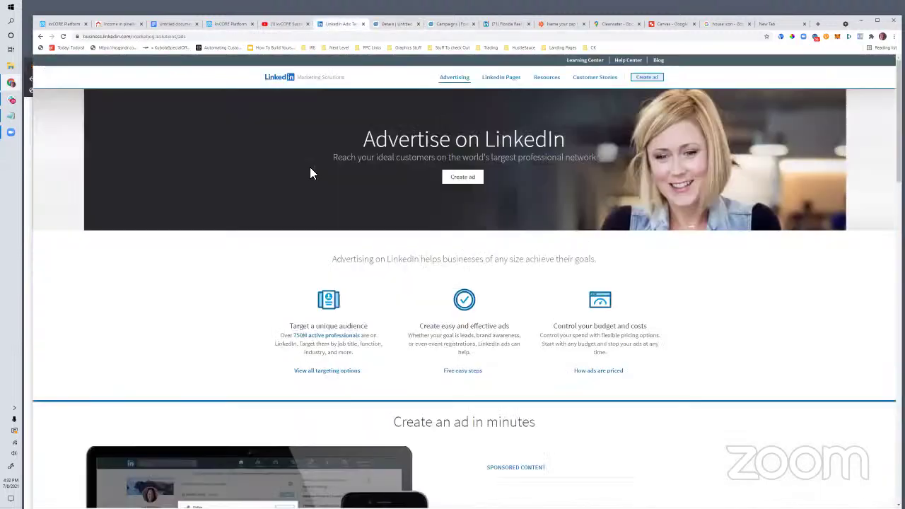
pyautogui.click(224, 24)
pyautogui.click(389, 24)
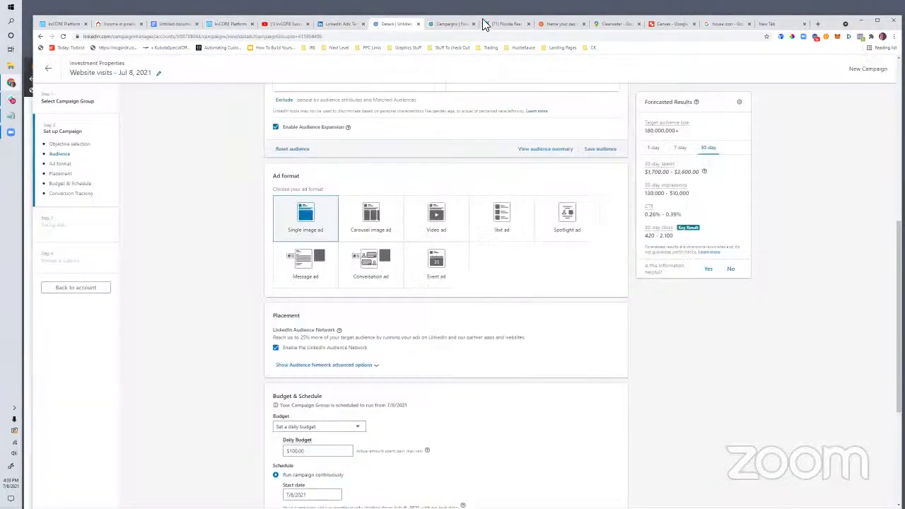
pyautogui.click(519, 22)
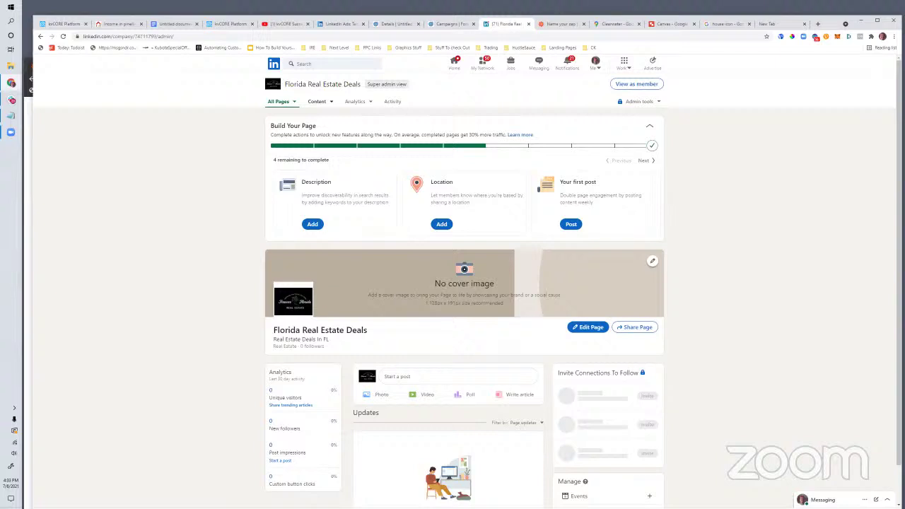
# Step: Go from the company page back to the Untitled campaign draft in Campaign Manager
pyautogui.scroll(-1, 273, 416)
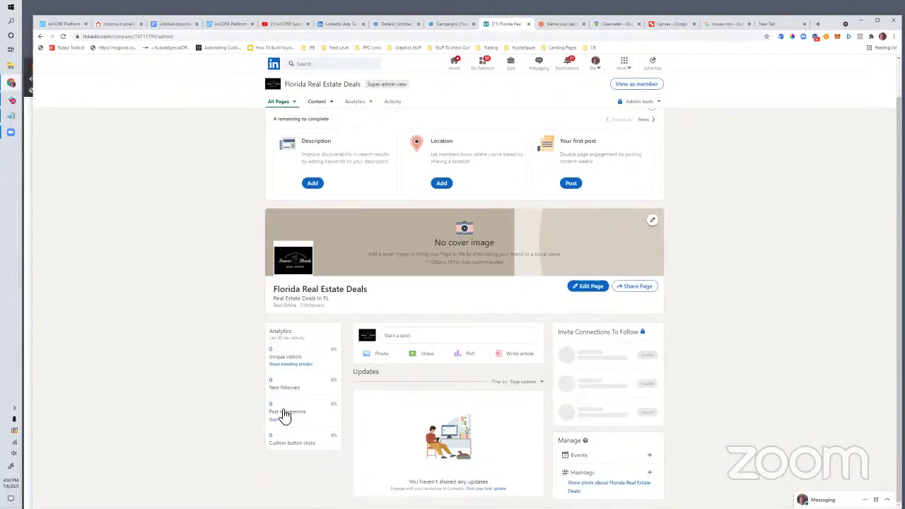
pyautogui.scroll(1, 380, 414)
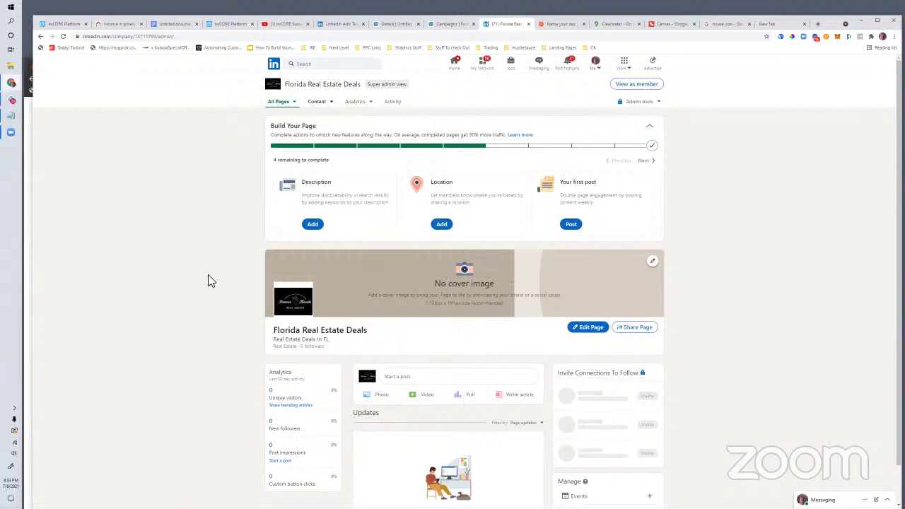
pyautogui.click(338, 24)
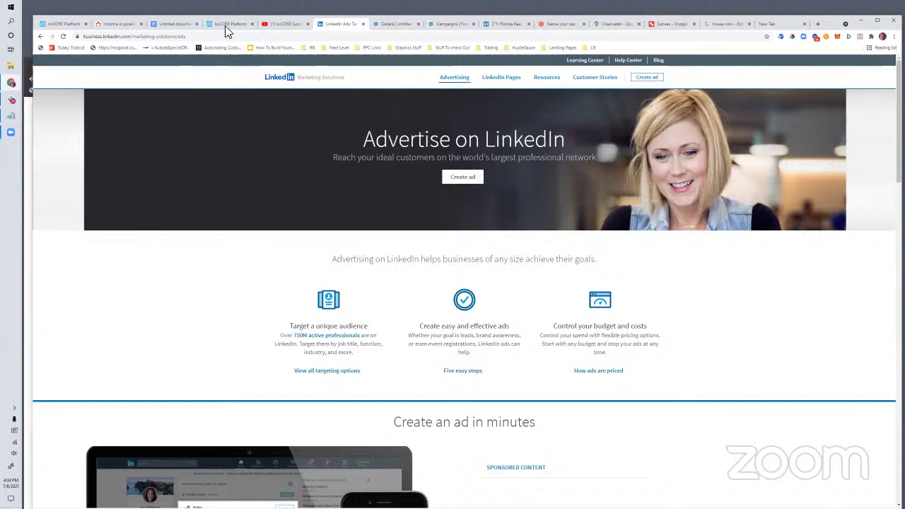
pyautogui.click(388, 24)
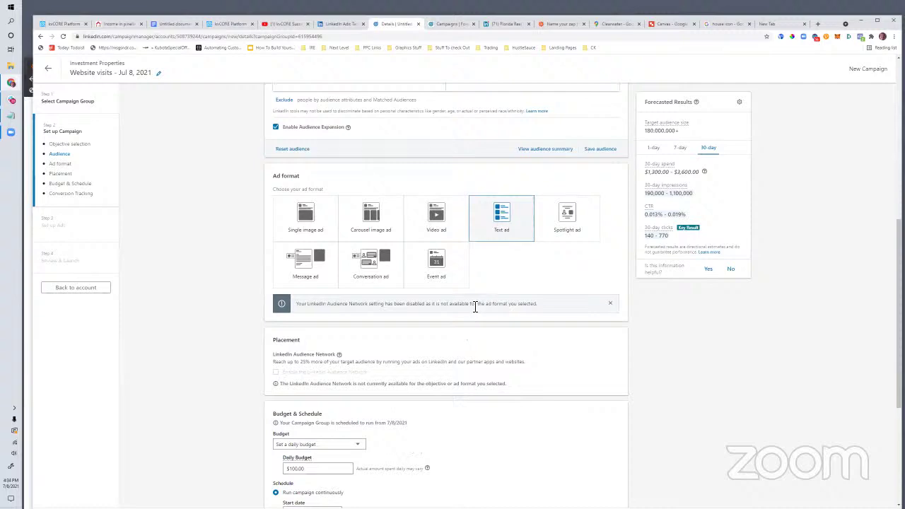
# Step: Review the draft's Ad format, Placement, Budget & Schedule and audience sections
pyautogui.scroll(3, 406, 364)
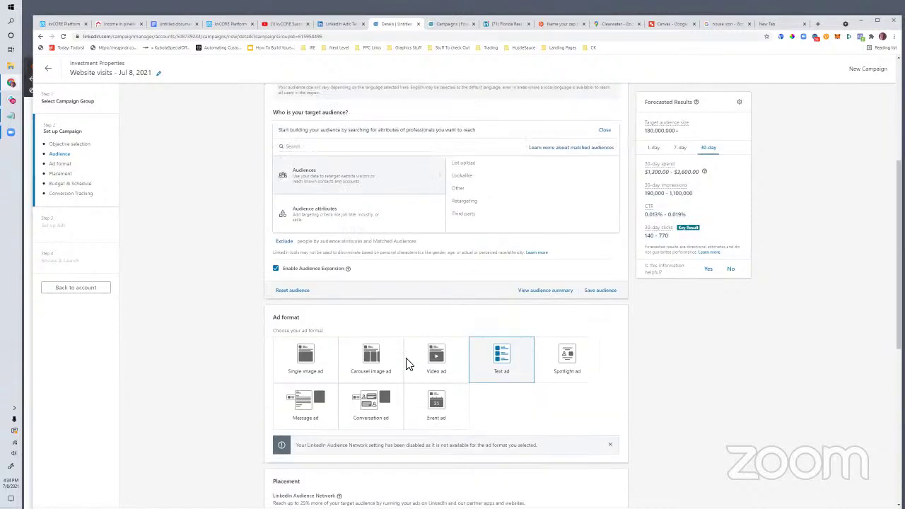
pyautogui.scroll(3, 407, 364)
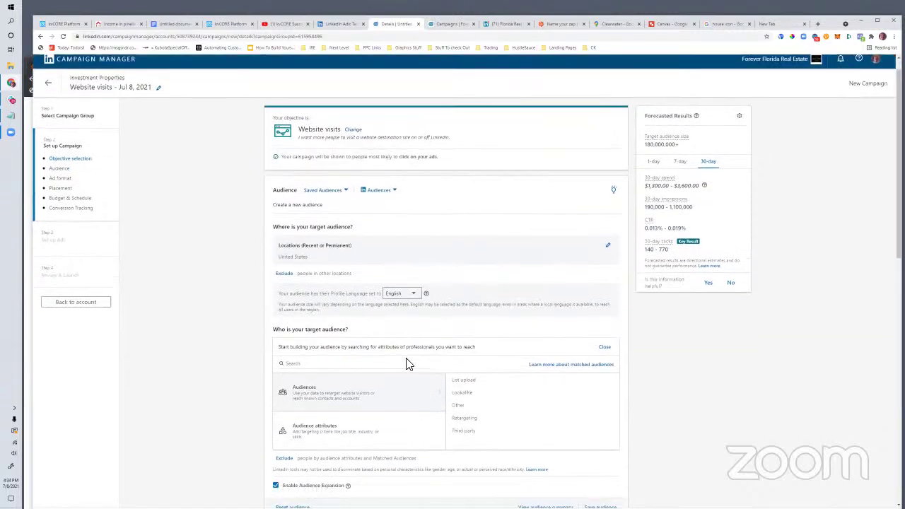
pyautogui.scroll(-3, 406, 364)
pyautogui.scroll(-4, 411, 364)
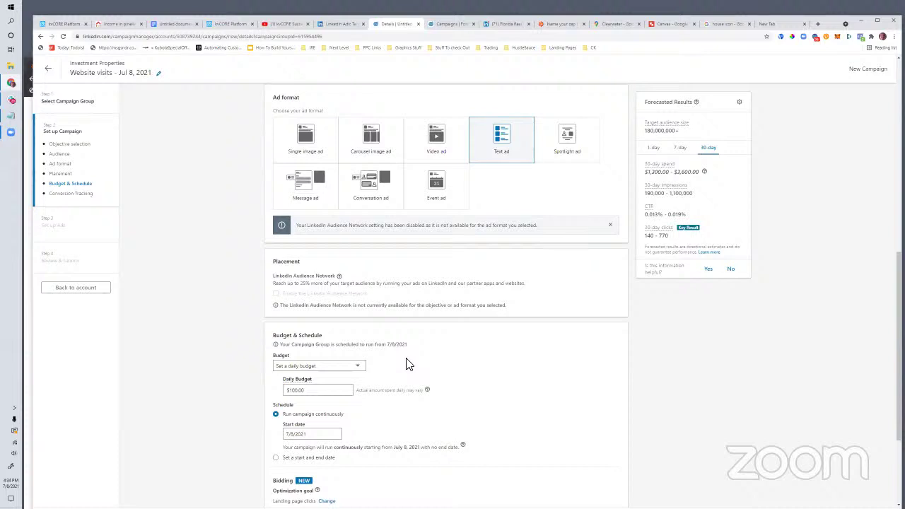
pyautogui.scroll(2, 407, 364)
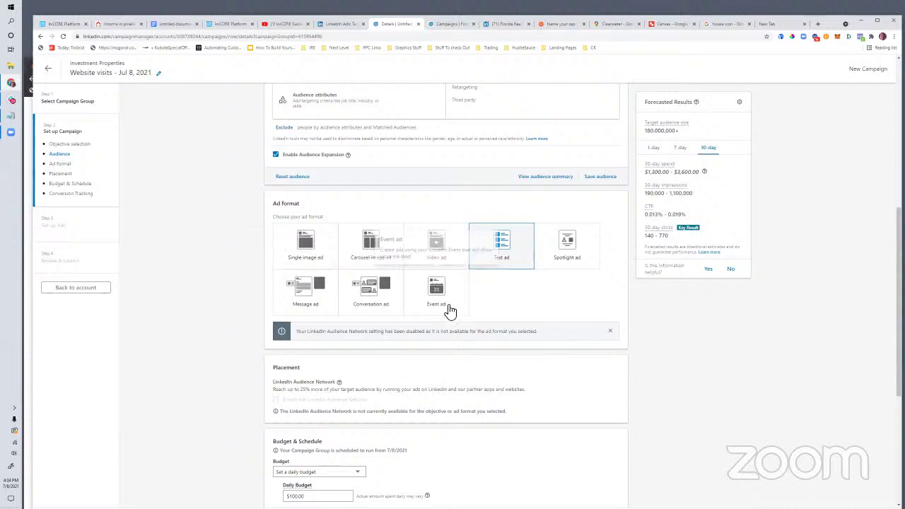
pyautogui.scroll(-2, 449, 309)
pyautogui.scroll(5, 451, 311)
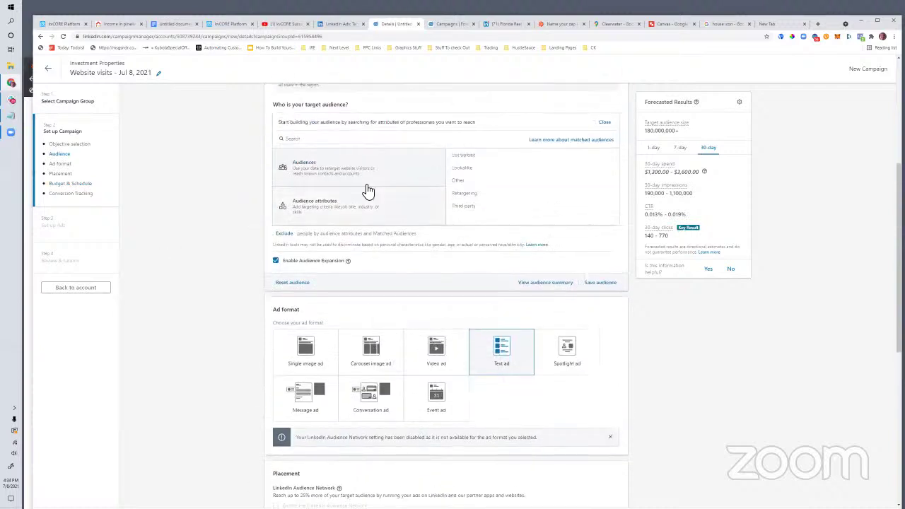
pyautogui.scroll(4, 463, 368)
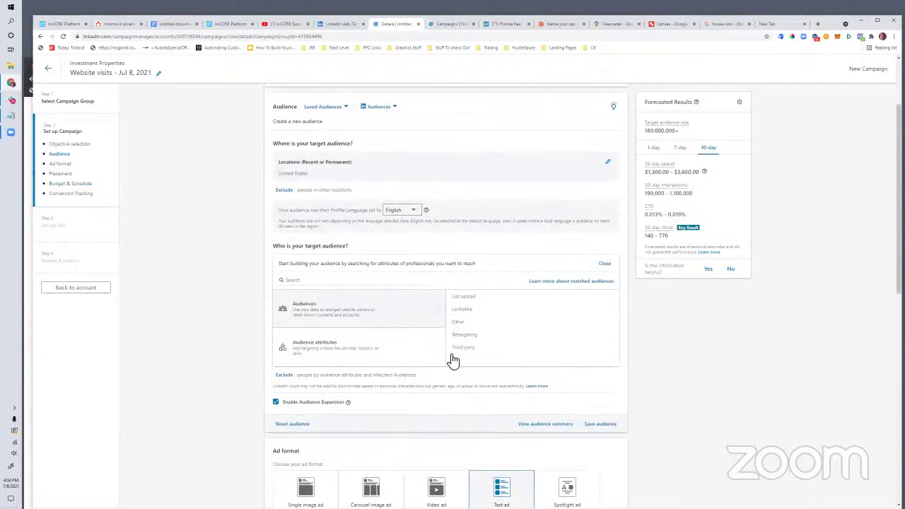
pyautogui.scroll(4, 323, 355)
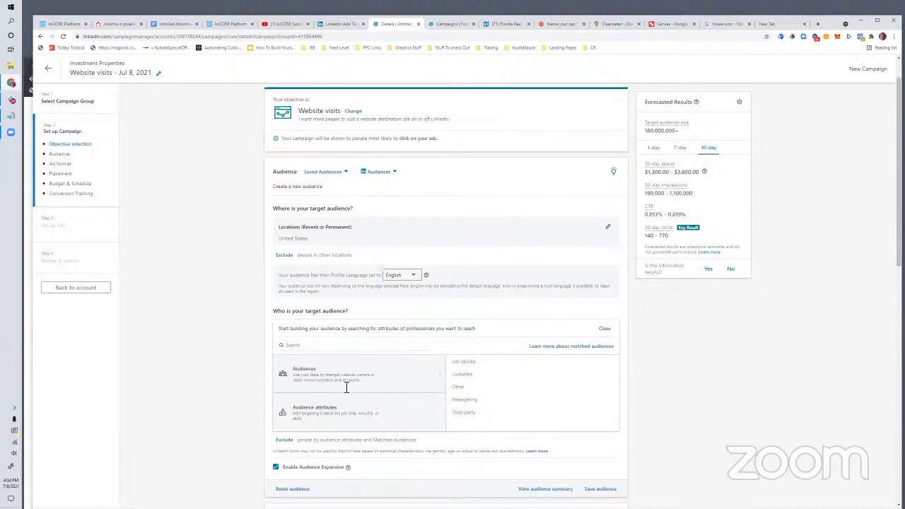
pyautogui.scroll(-3, 410, 366)
pyautogui.scroll(3, 453, 396)
pyautogui.scroll(-2, 476, 421)
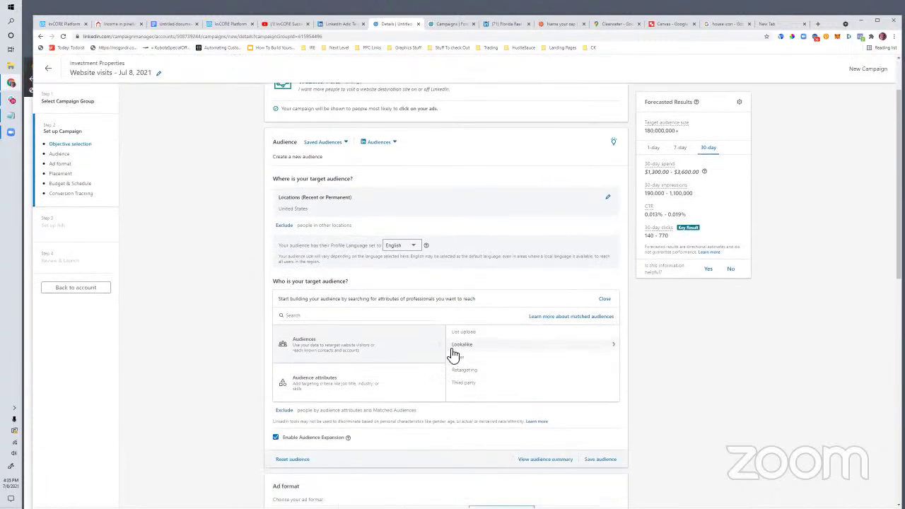
pyautogui.moveTo(398, 378)
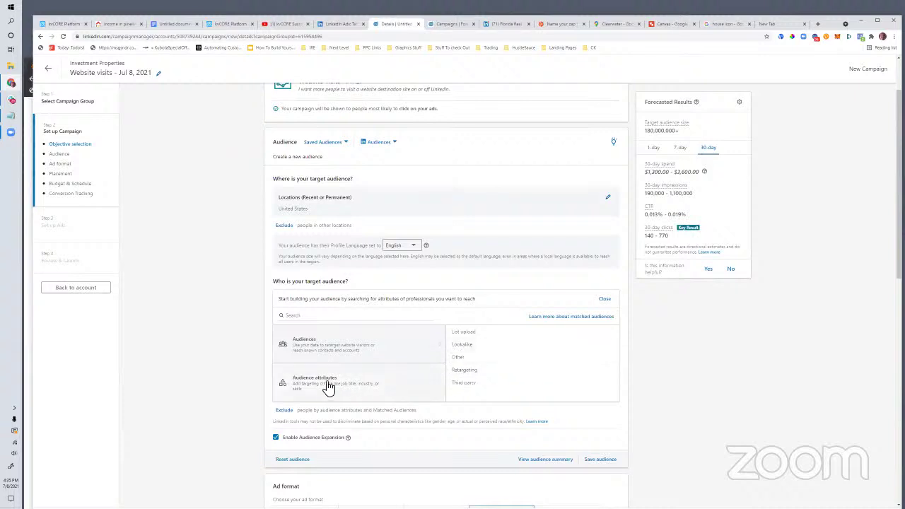
# Step: Browse Job Experience > Job Titles audience attributes, then close the panel without adding any
pyautogui.click(477, 371)
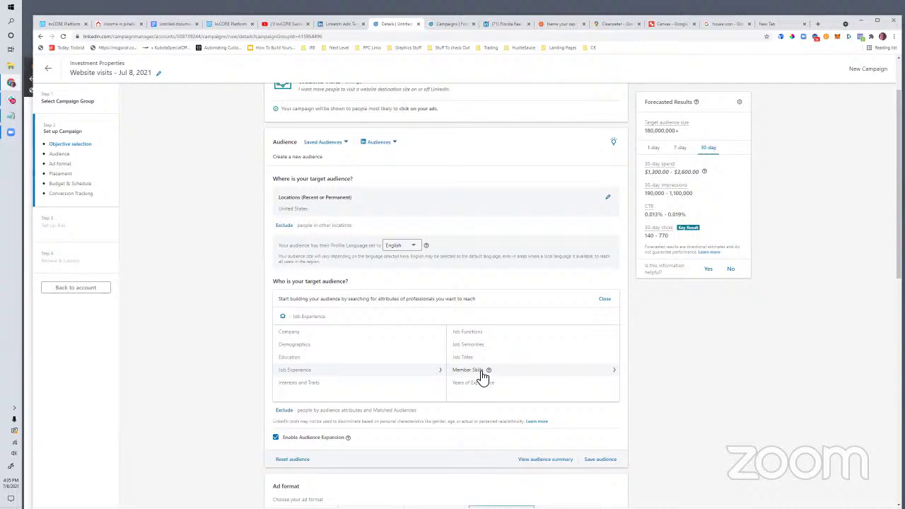
pyautogui.scroll(-7, 483, 381)
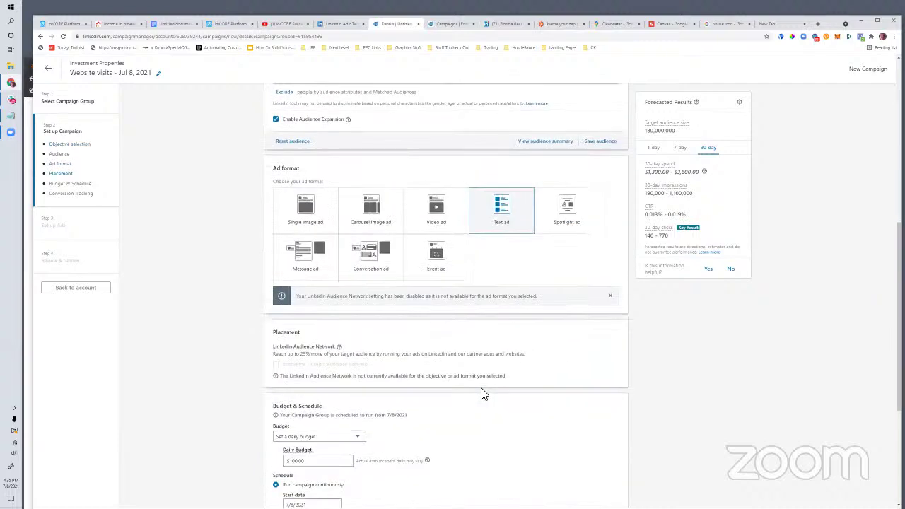
pyautogui.scroll(6, 480, 401)
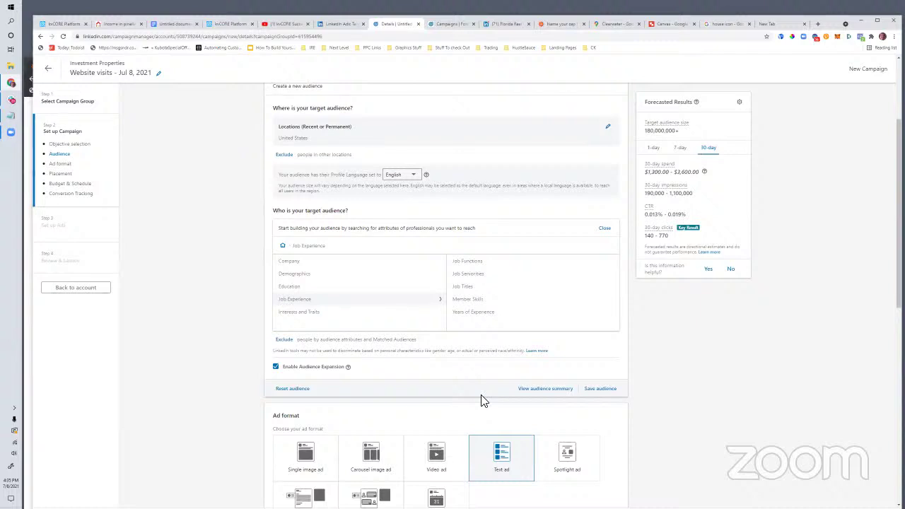
pyautogui.click(458, 290)
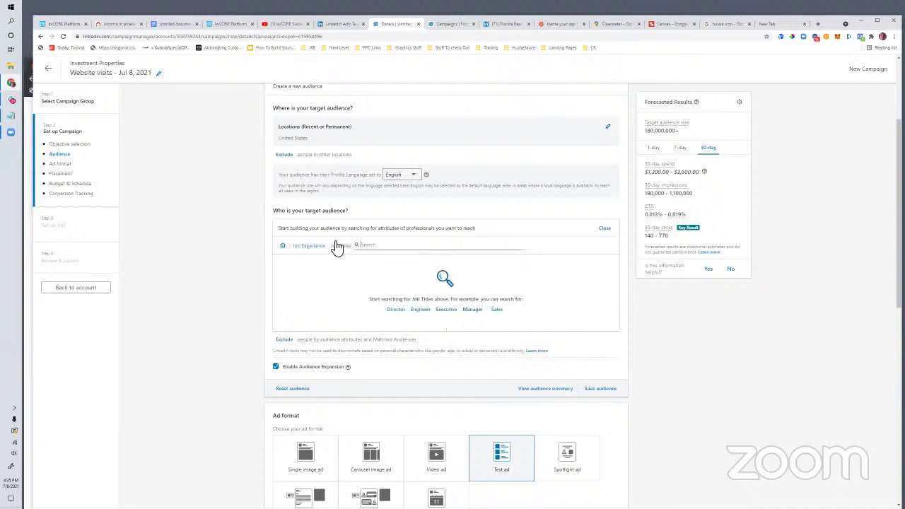
pyautogui.click(605, 228)
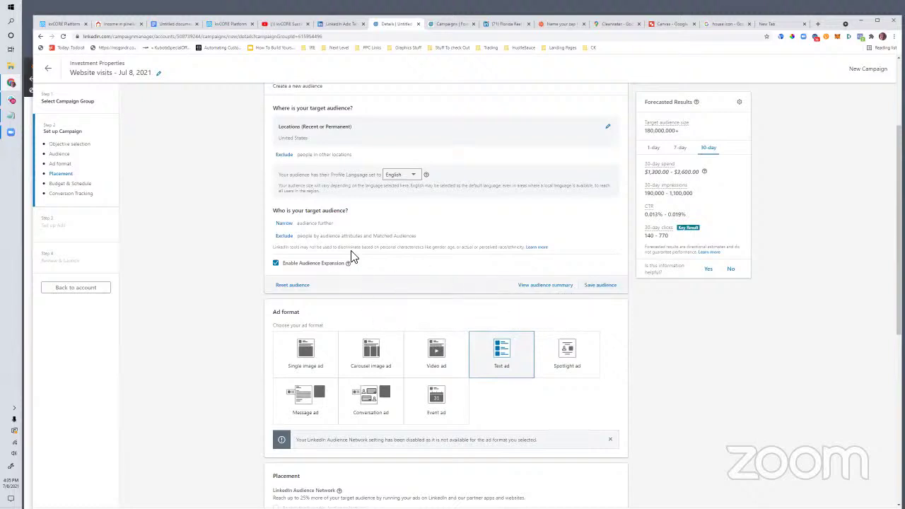
# Step: Review the draft's $100.00 daily budget, continuous schedule from 7/8/2021 and $9.39 manual bid
pyautogui.scroll(-3, 412, 297)
pyautogui.scroll(2, 410, 295)
pyautogui.scroll(-4, 411, 294)
pyautogui.scroll(-3, 410, 294)
pyautogui.scroll(3, 408, 293)
pyautogui.scroll(1, 407, 293)
pyautogui.scroll(-2, 407, 293)
pyautogui.scroll(3, 408, 293)
pyautogui.scroll(5, 409, 293)
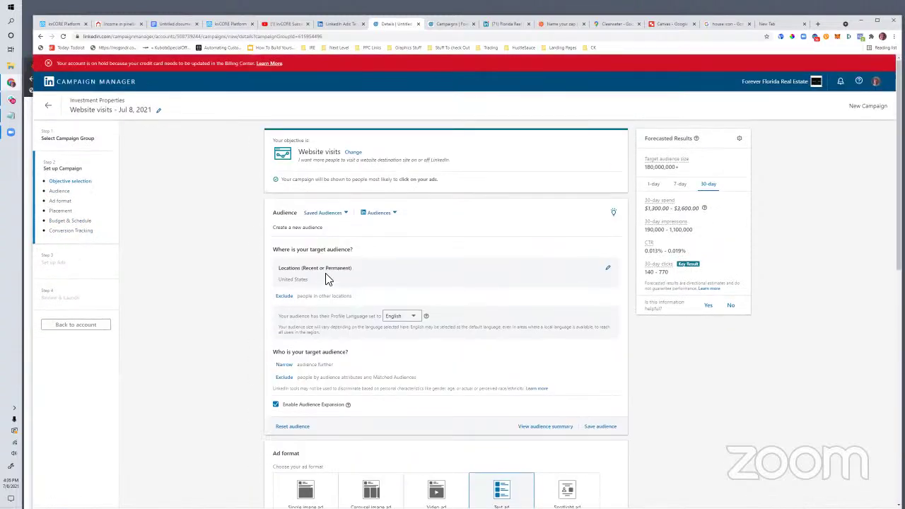
# Step: Replace United States with St Petersburg, Florida as the target location
pyautogui.click(607, 268)
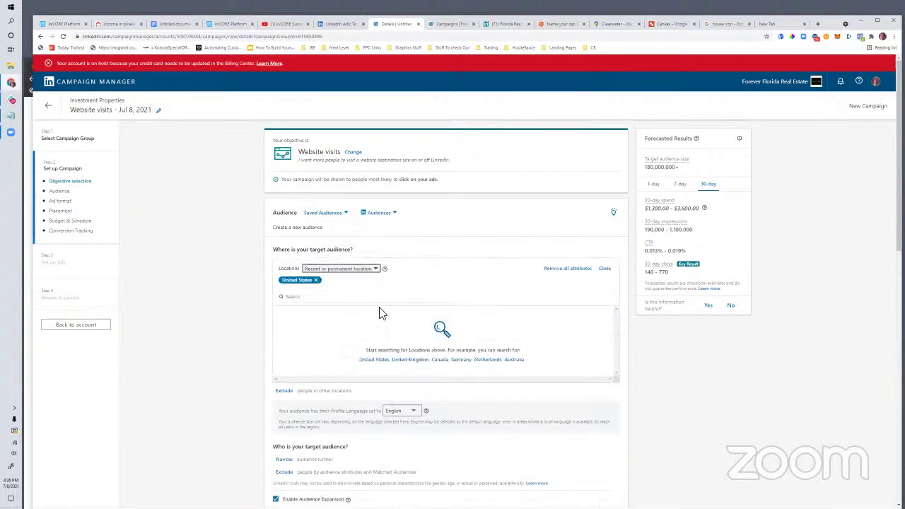
pyautogui.click(318, 281)
pyautogui.click(334, 303)
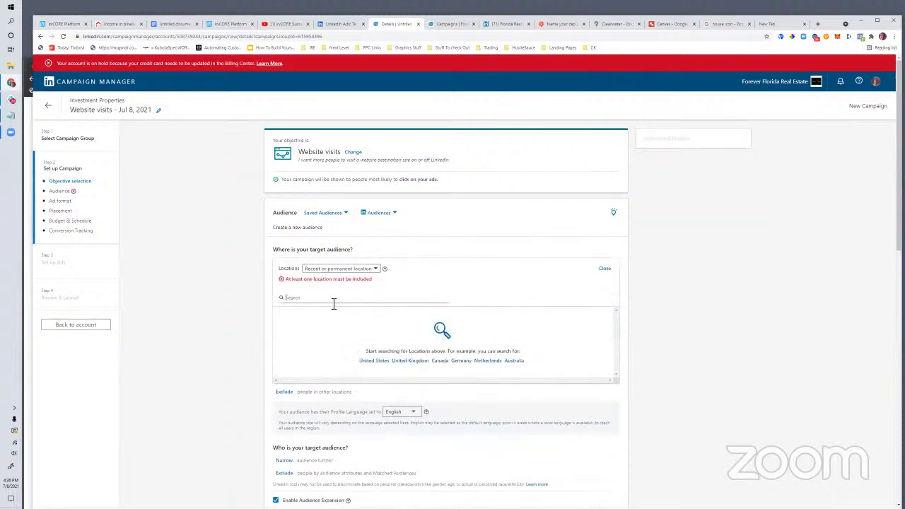
pyautogui.write('33711')
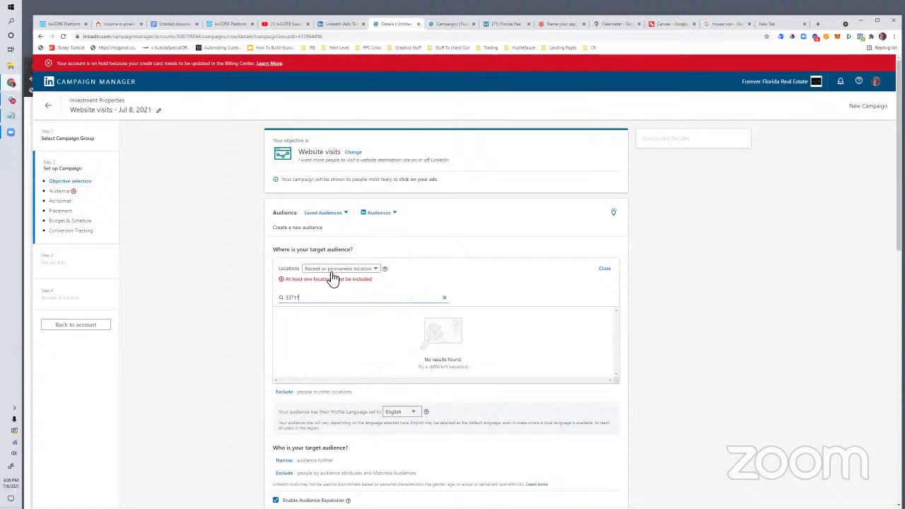
pyautogui.click(333, 273)
pyautogui.click(334, 274)
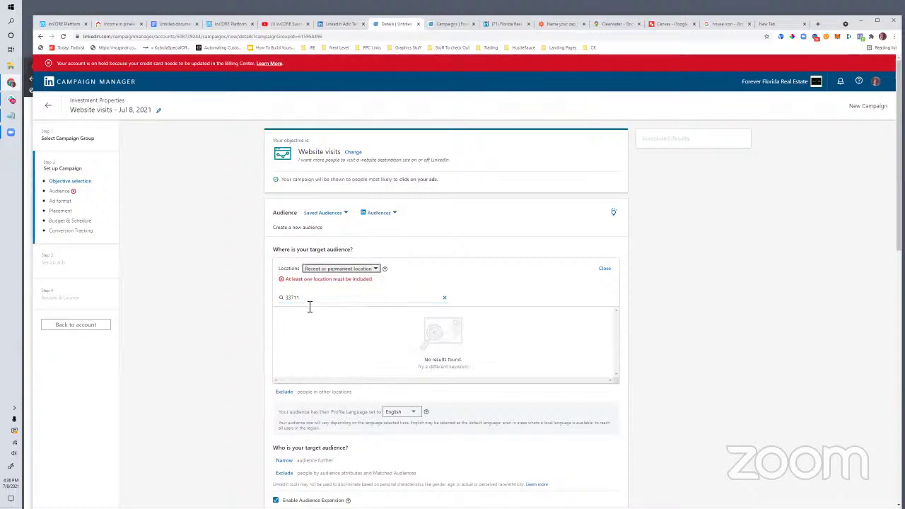
pyautogui.click(326, 269)
pyautogui.moveTo(304, 298); pyautogui.dragTo(247, 300)
pyautogui.write('st petersburg')
pyautogui.click(281, 314)
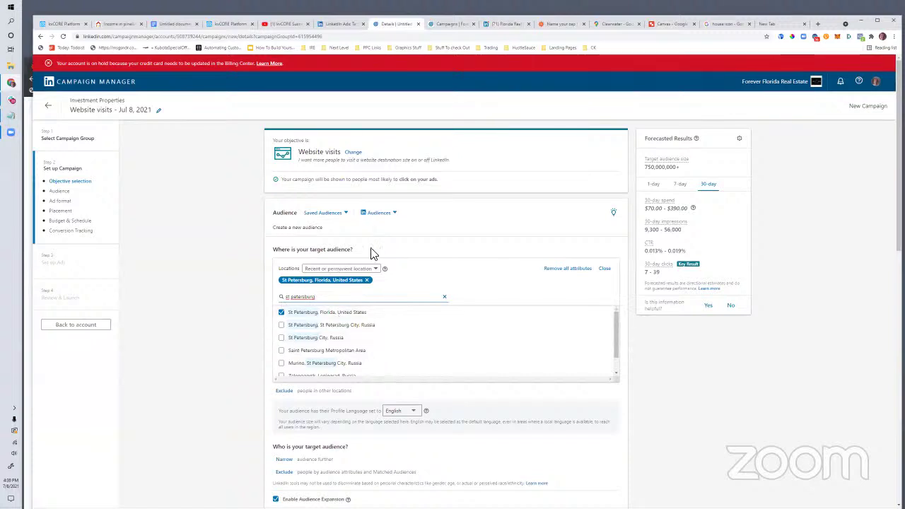
# Step: Add Greater Tampa Bay Area as a location and remove St Petersburg
pyautogui.scroll(-3, 339, 395)
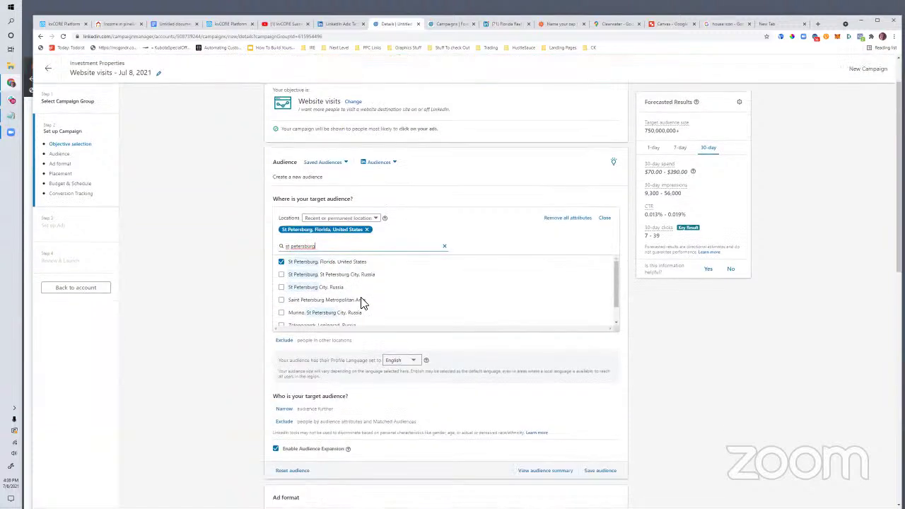
pyautogui.scroll(-1, 343, 251)
pyautogui.scroll(3, 343, 254)
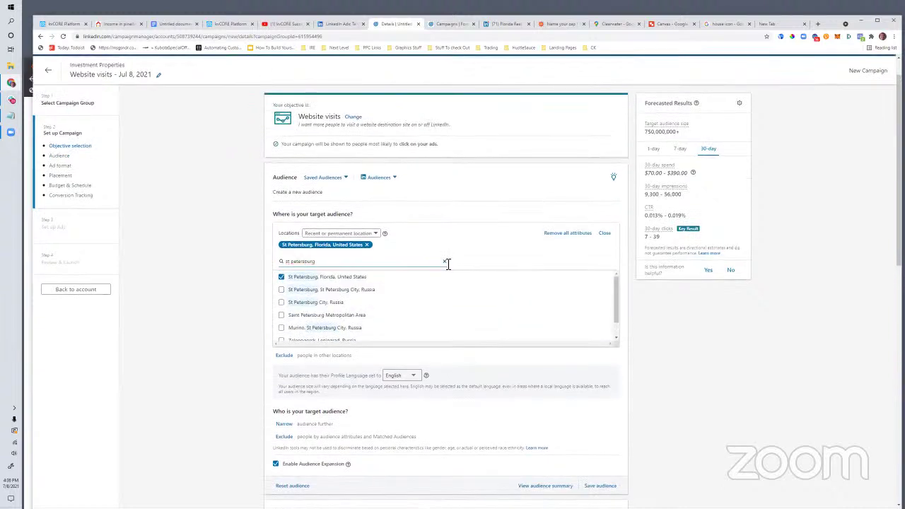
pyautogui.click(444, 262)
pyautogui.write('tampa')
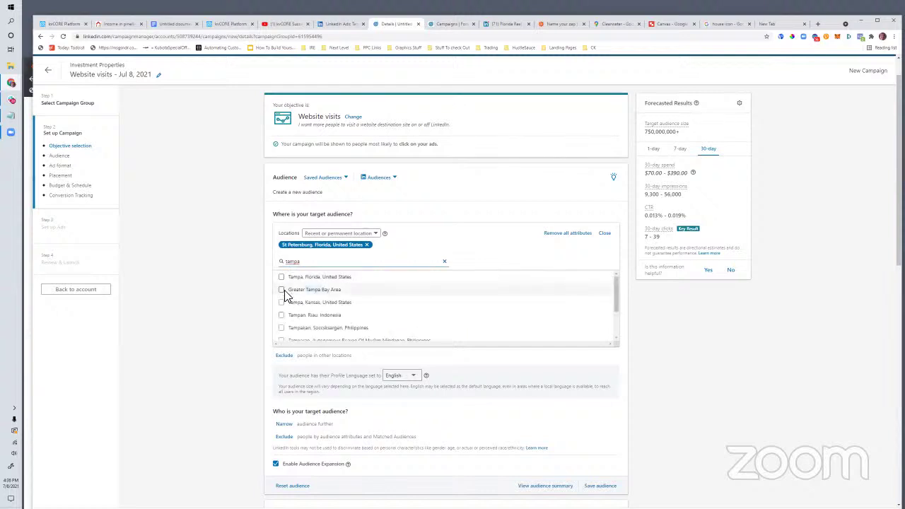
pyautogui.click(281, 289)
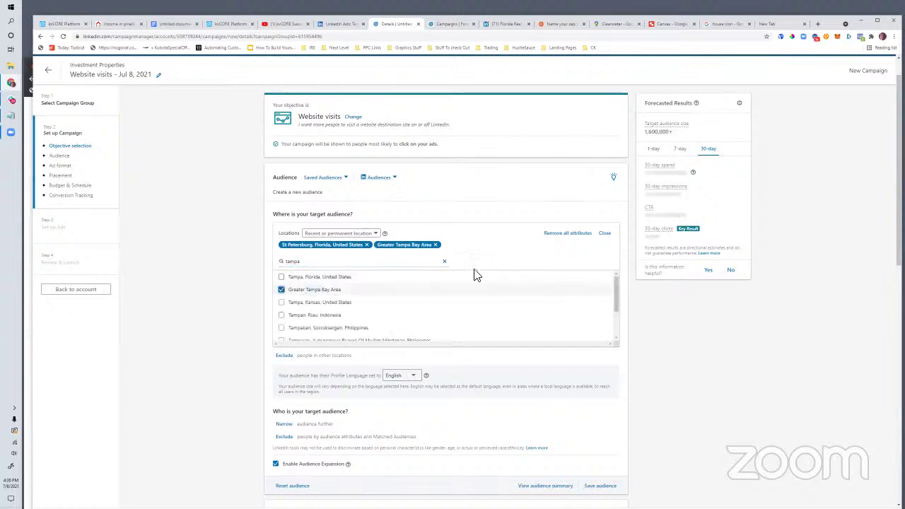
pyautogui.click(366, 245)
pyautogui.scroll(-2, 539, 219)
pyautogui.scroll(-4, 530, 234)
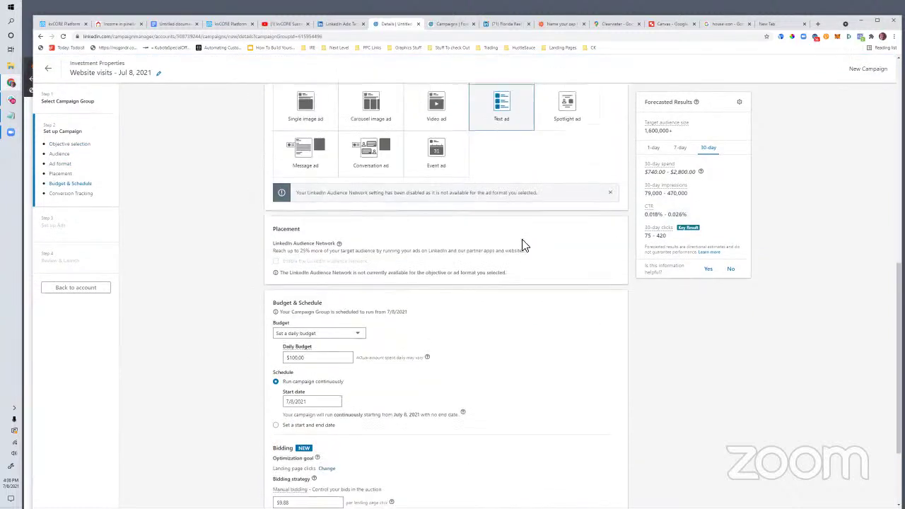
# Step: Try the Conversation ad and Message ad formats, then settle on Event ad
pyautogui.scroll(2, 521, 242)
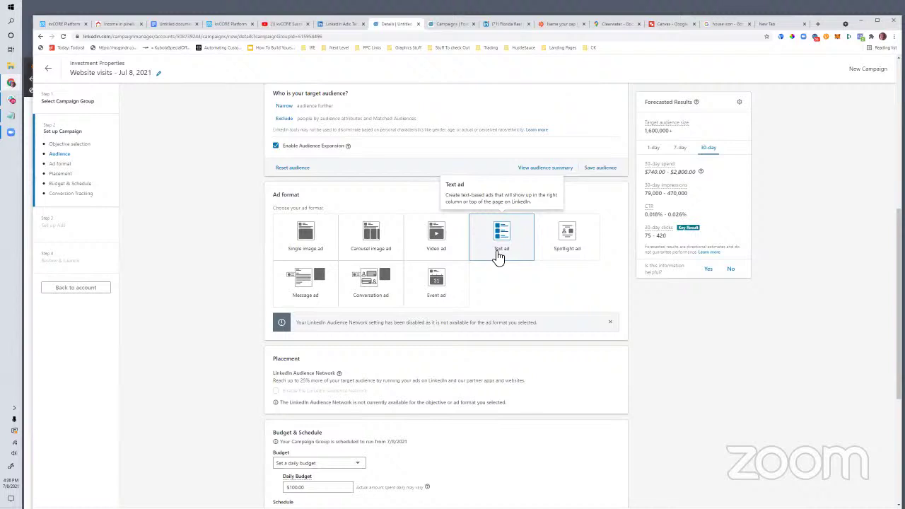
pyautogui.click(383, 285)
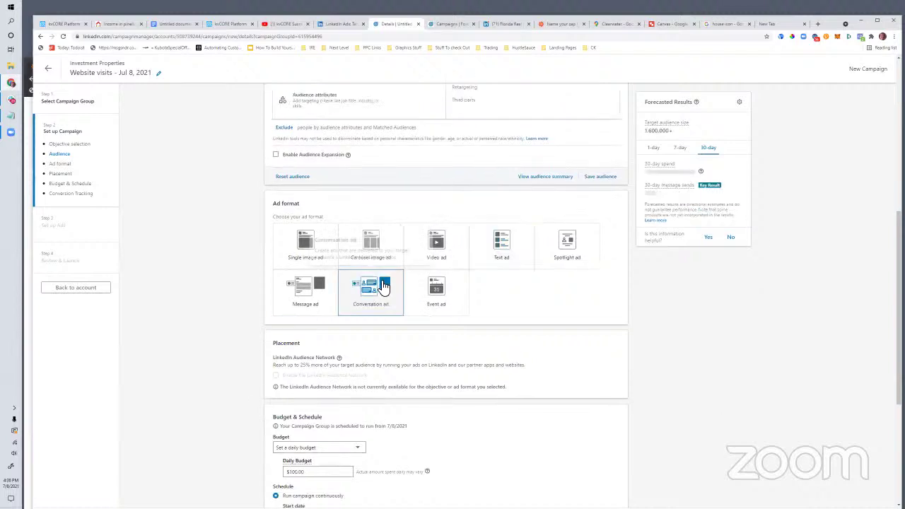
pyautogui.click(311, 300)
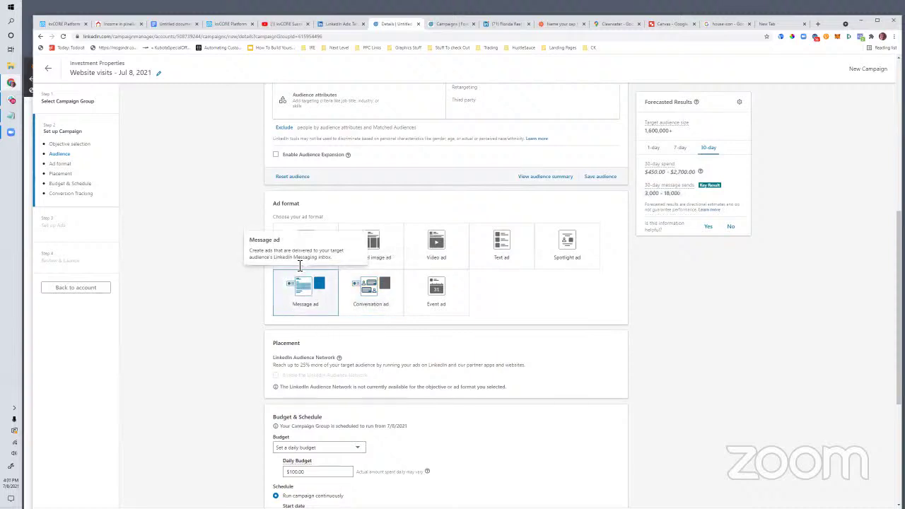
pyautogui.moveTo(338, 263); pyautogui.dragTo(251, 247)
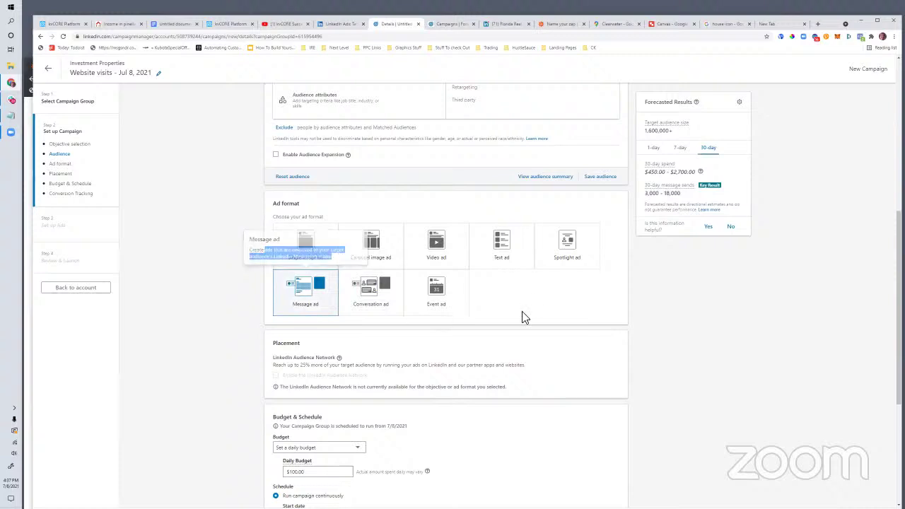
pyautogui.click(451, 298)
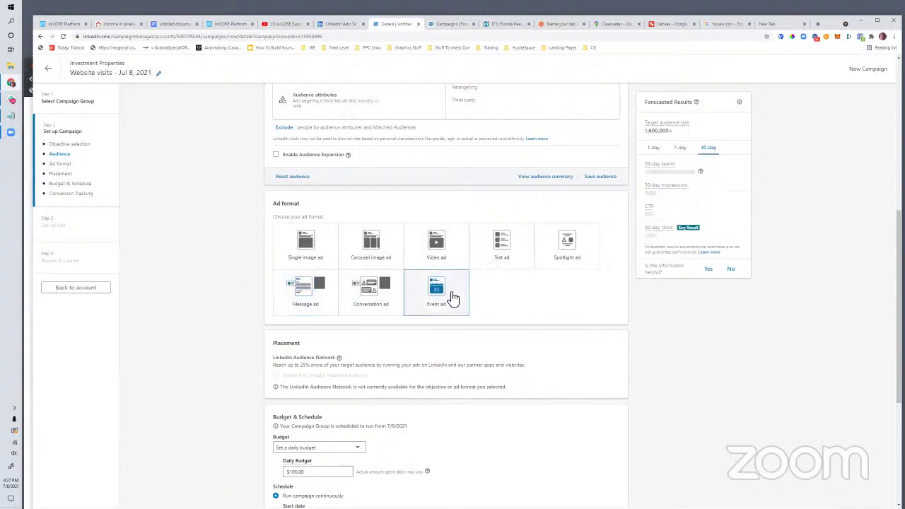
pyautogui.moveTo(411, 257); pyautogui.dragTo(382, 256)
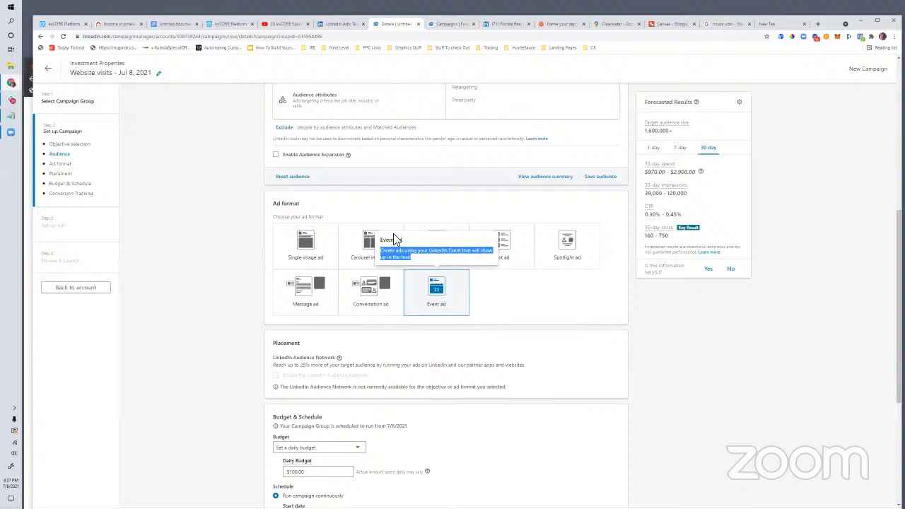
# Step: Review the Greater Tampa Bay Area targeting and 160–750 click forecast, back to the top
pyautogui.scroll(-2, 347, 356)
pyautogui.scroll(5, 226, 283)
pyautogui.scroll(-6, 283, 325)
pyautogui.scroll(3, 297, 340)
pyautogui.scroll(4, 299, 343)
pyautogui.scroll(-4, 299, 344)
pyautogui.scroll(4, 516, 292)
pyautogui.scroll(-3, 689, 269)
pyautogui.scroll(5, 690, 269)
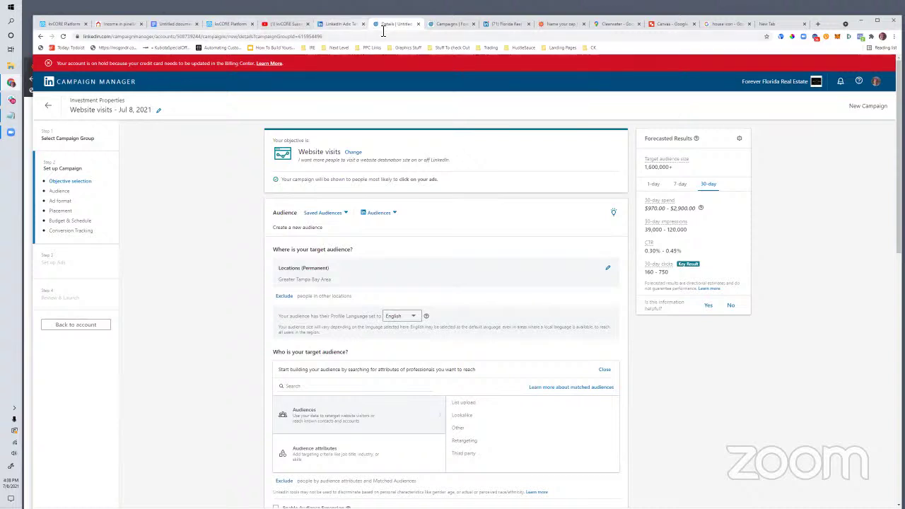
# Step: Open the Inside Real Estate Discussion Group on Facebook via facebook.com/grou
pyautogui.click(498, 23)
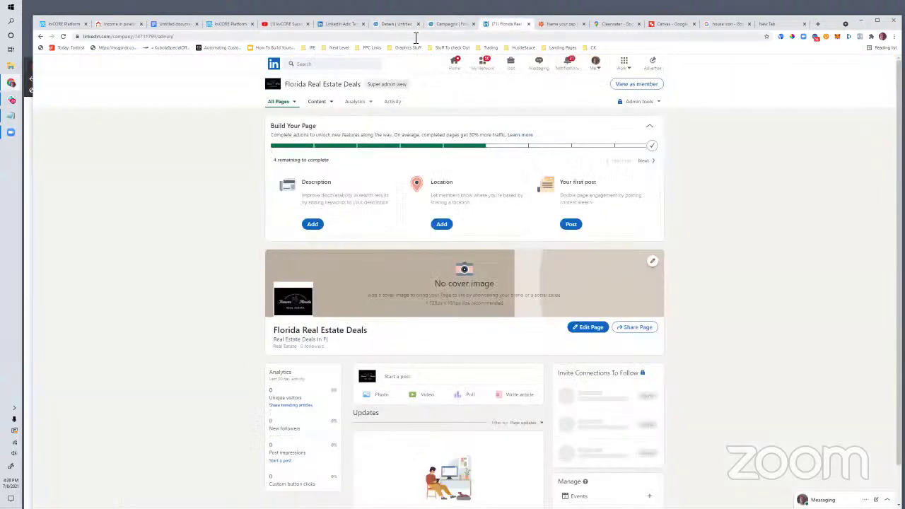
pyautogui.click(416, 37)
pyautogui.write('facebook.com/groups/kunversion')
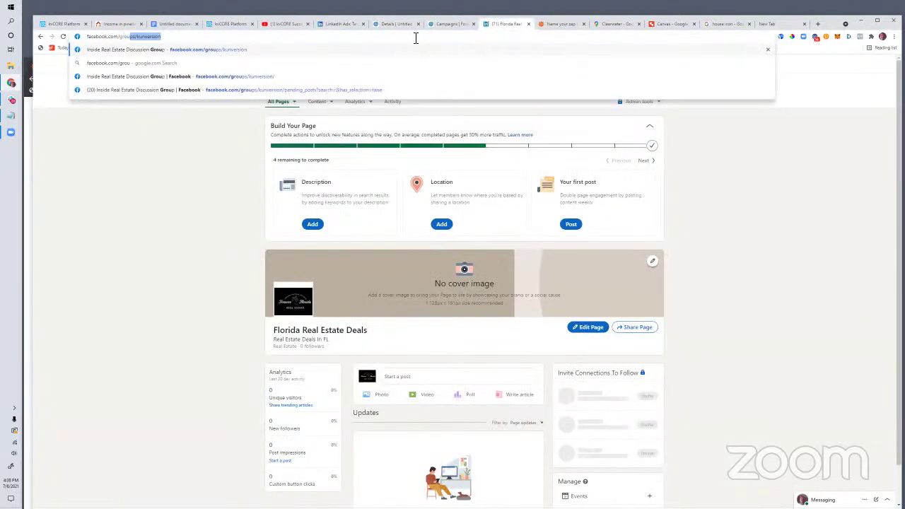
pyautogui.press('Return')
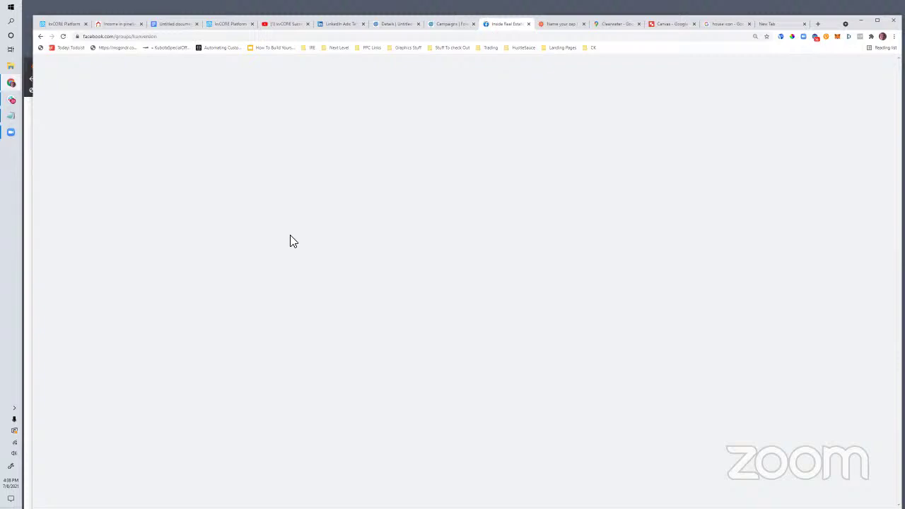
# Step: Read down the group feed to the admin's QR code marketing post
pyautogui.scroll(-8, 452, 283)
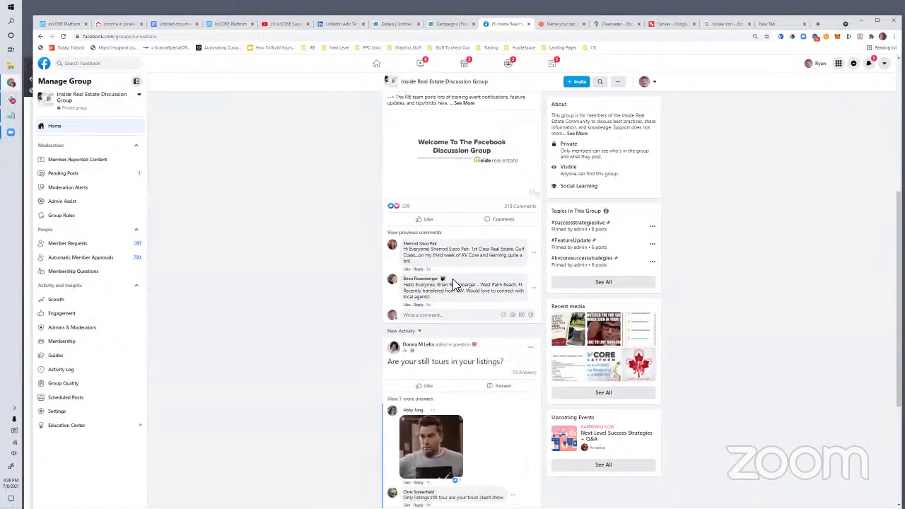
pyautogui.scroll(-5, 452, 278)
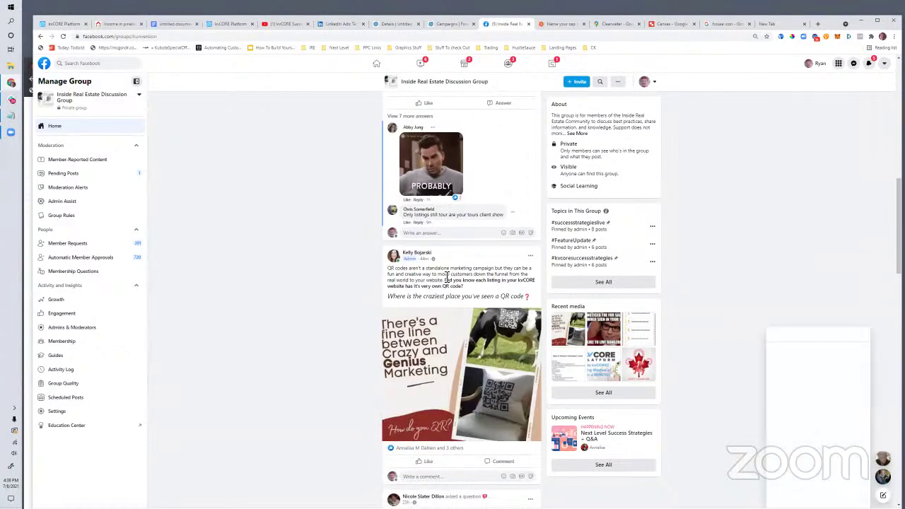
pyautogui.click(158, 36)
pyautogui.scroll(-3, 601, 247)
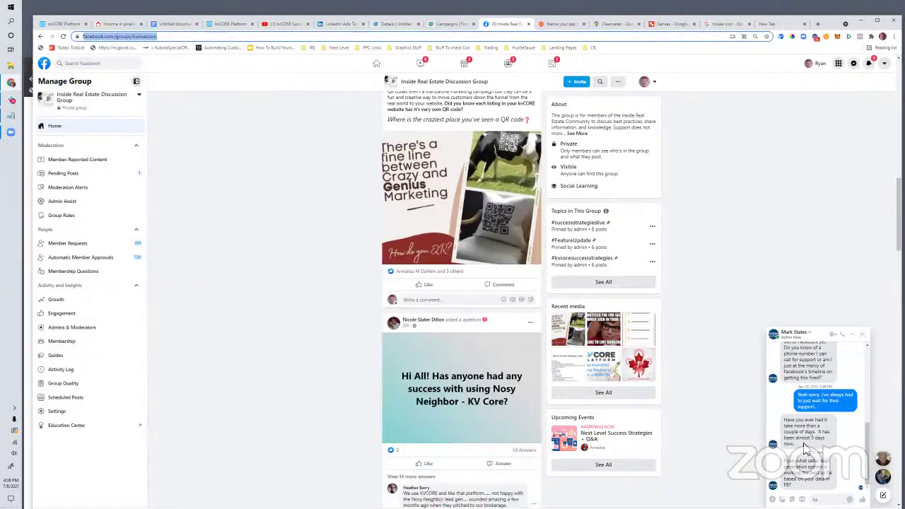
pyautogui.click(864, 341)
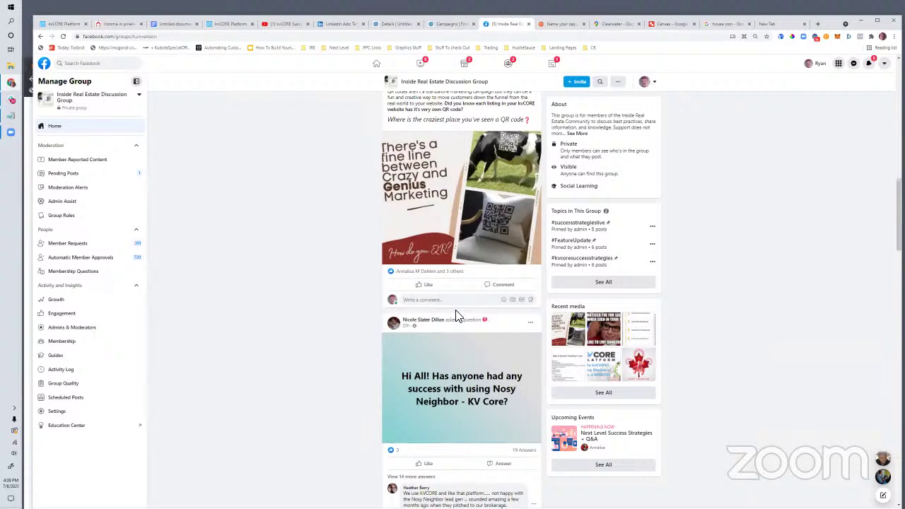
pyautogui.scroll(2, 456, 311)
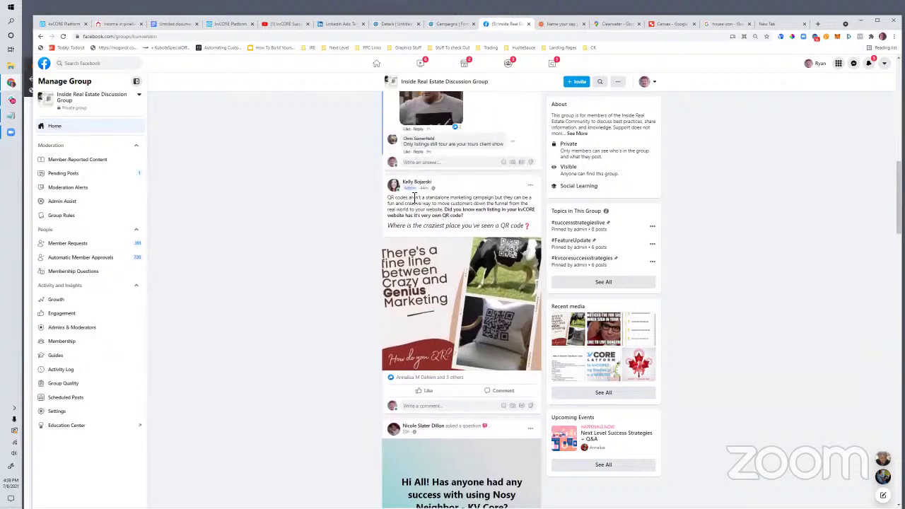
pyautogui.moveTo(484, 215); pyautogui.dragTo(389, 199)
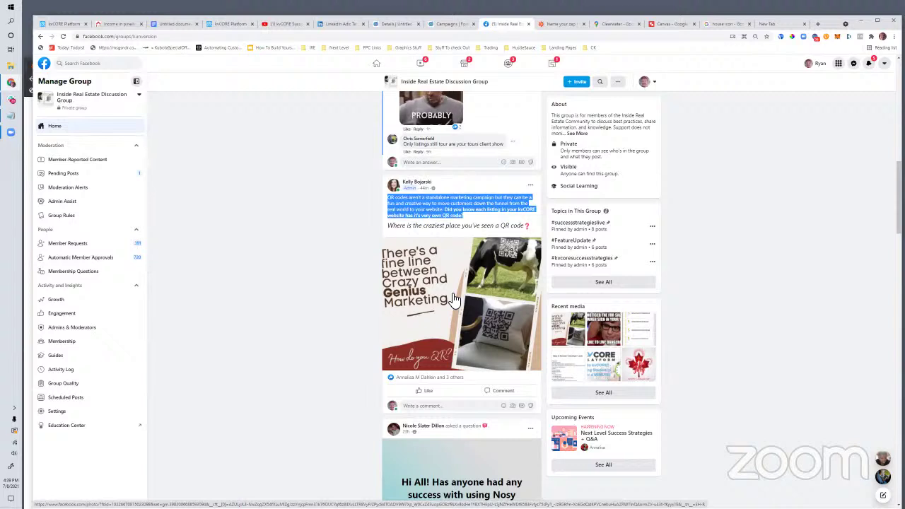
pyautogui.click(420, 407)
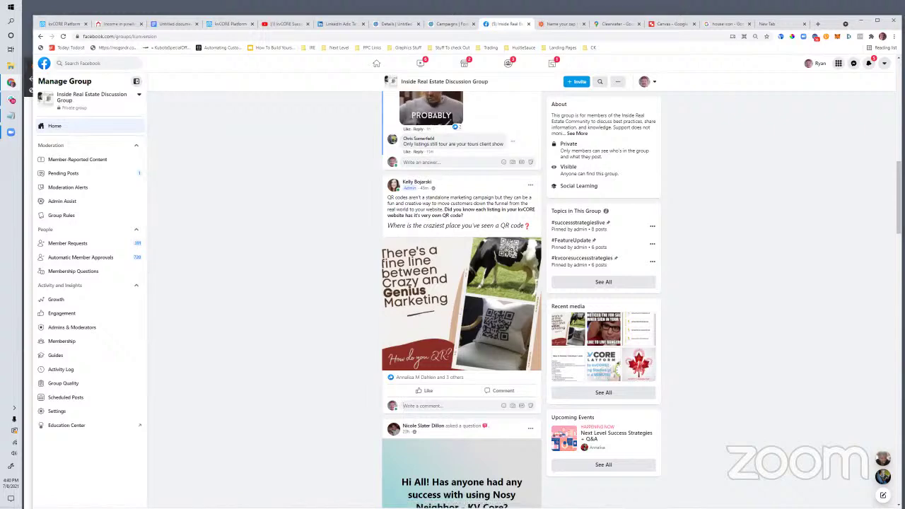
pyautogui.scroll(-3, 587, 269)
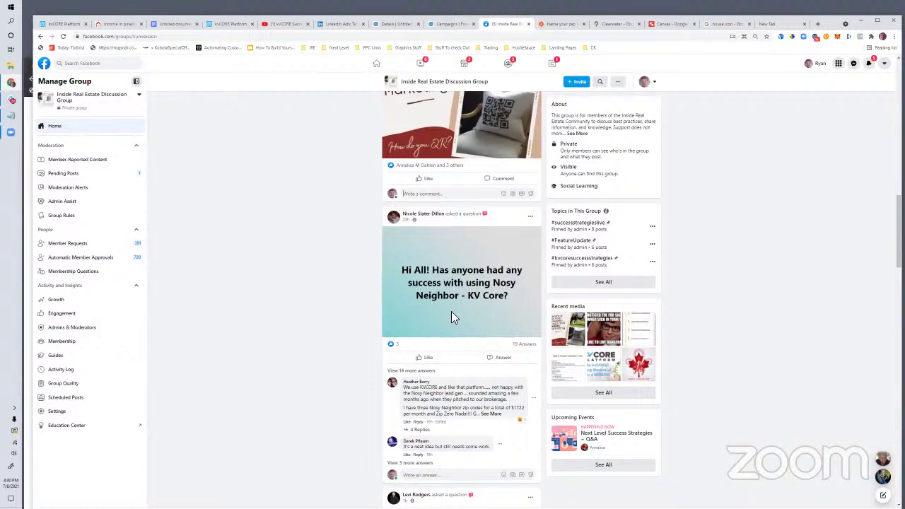
pyautogui.scroll(-1, 451, 312)
pyautogui.scroll(-2, 451, 316)
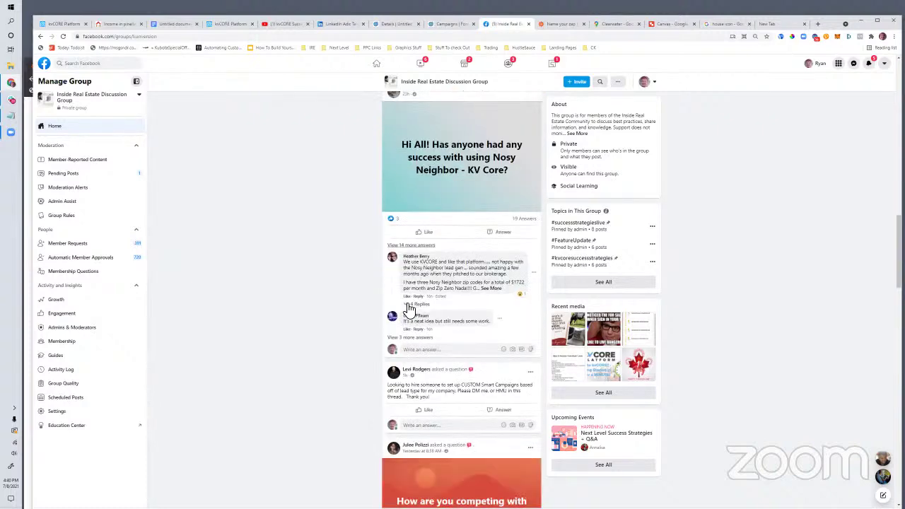